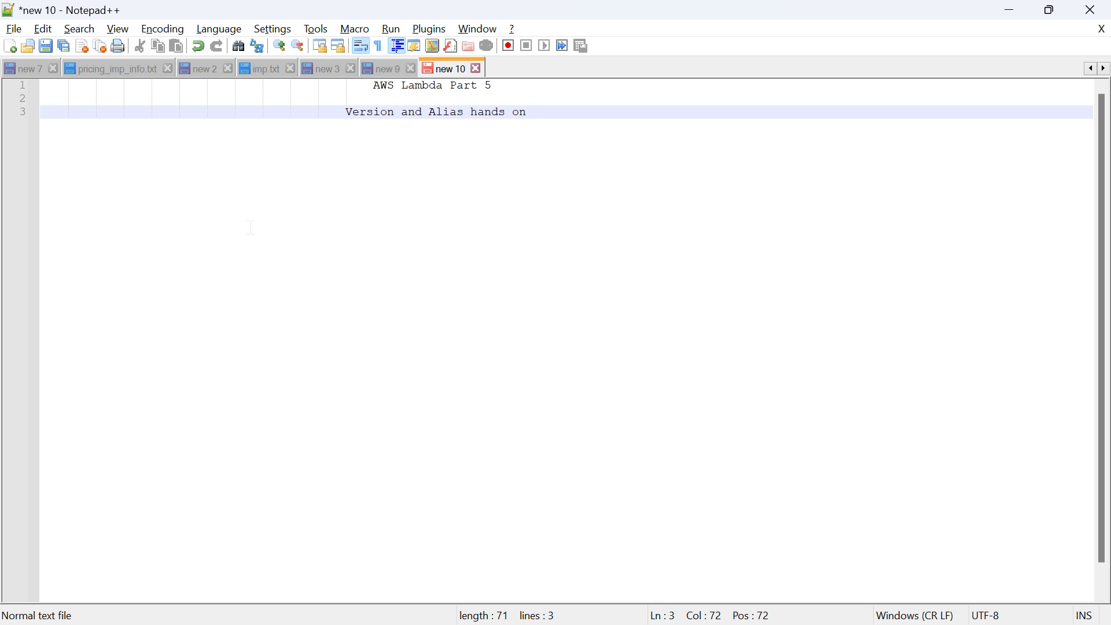
Switch to Paint and draw a rectangle about 483 × 190 px low on the canvas, labelled "$Latest lambda function" inside
{"action": "key", "text": "alt+Tab"}
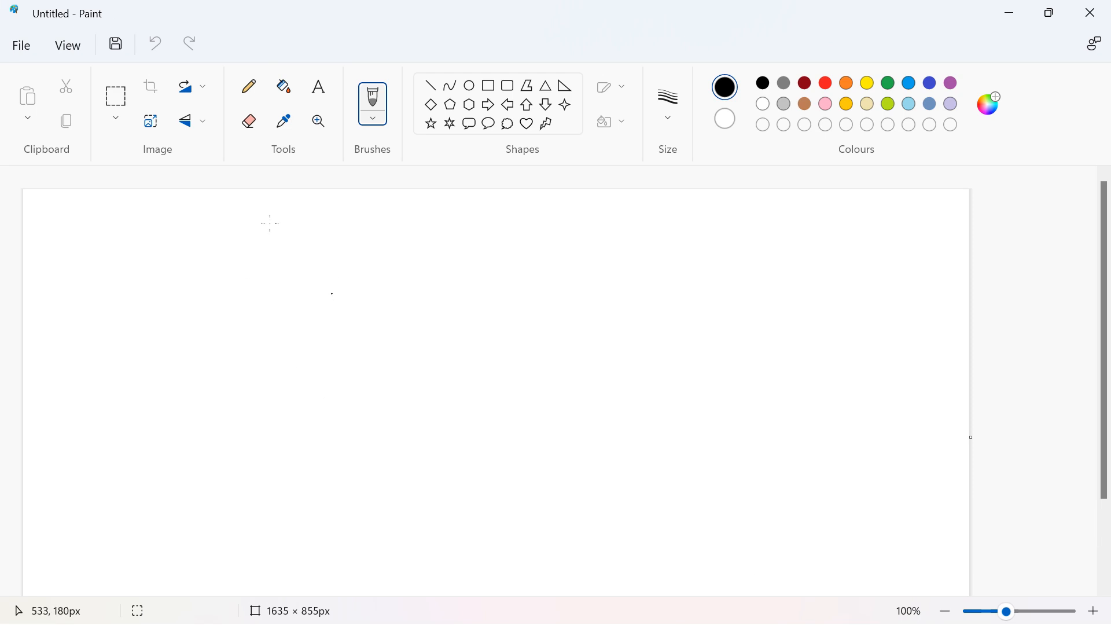
{"action": "left_click", "coordinate": [489, 85]}
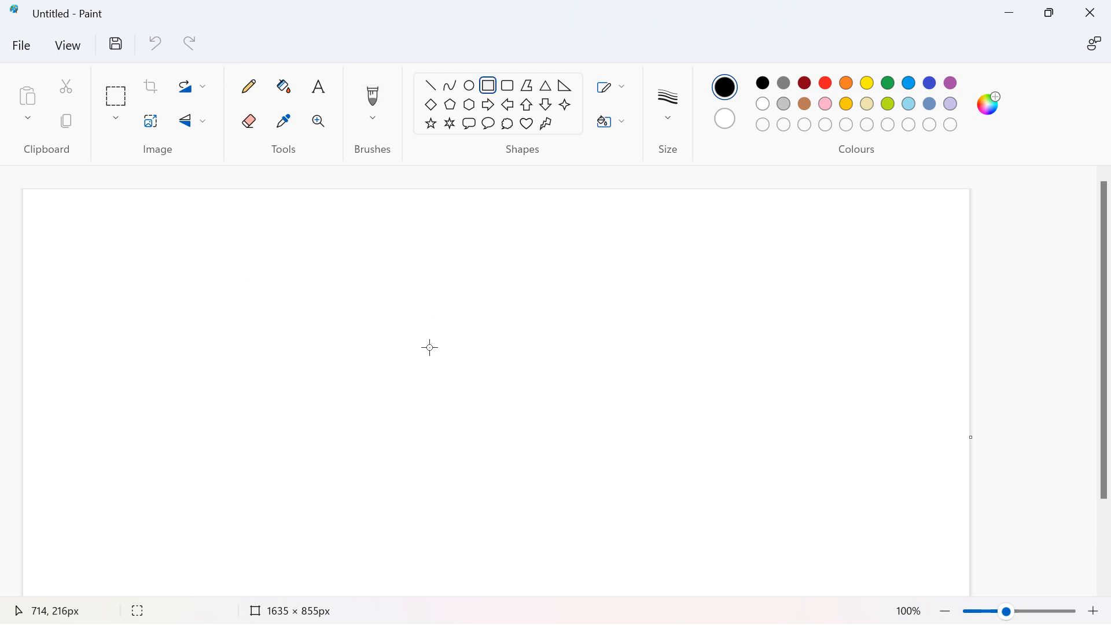
{"action": "left_click_drag", "start_coordinate": [358, 451], "coordinate": [639, 561]}
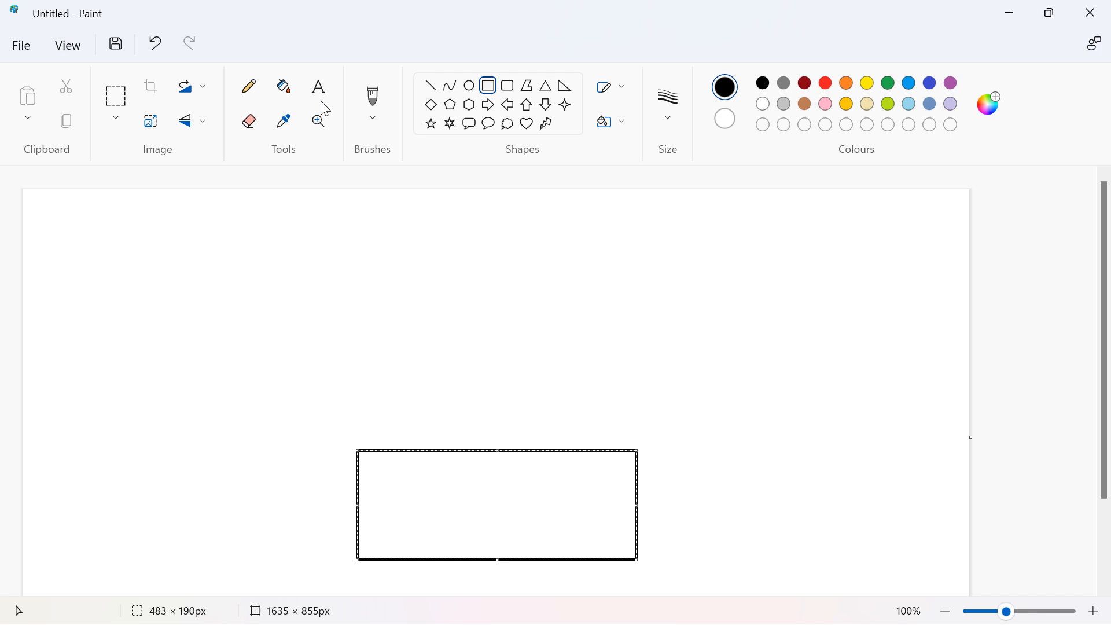
{"action": "left_click_drag", "start_coordinate": [372, 459], "coordinate": [510, 504]}
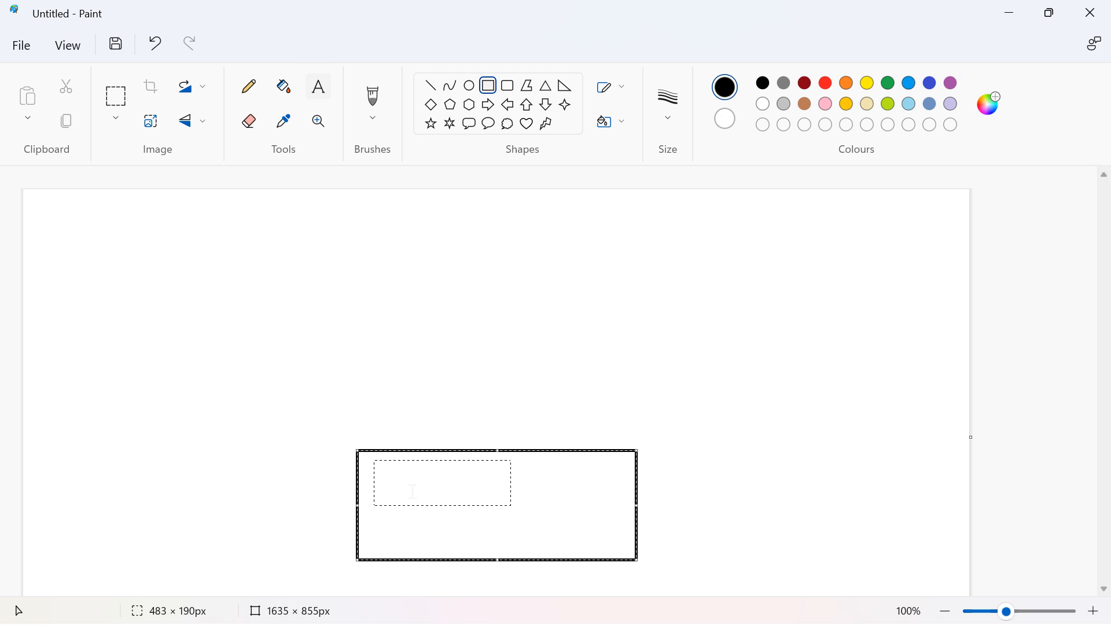
{"action": "type", "text": "$Late"}
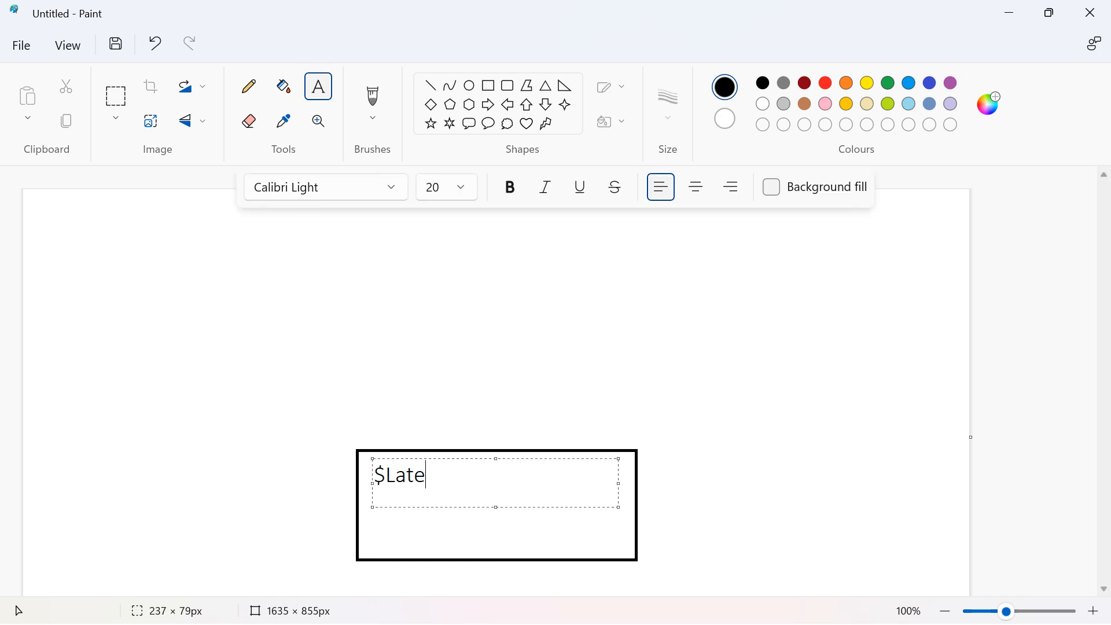
{"action": "type", "text": "st lambda f"}
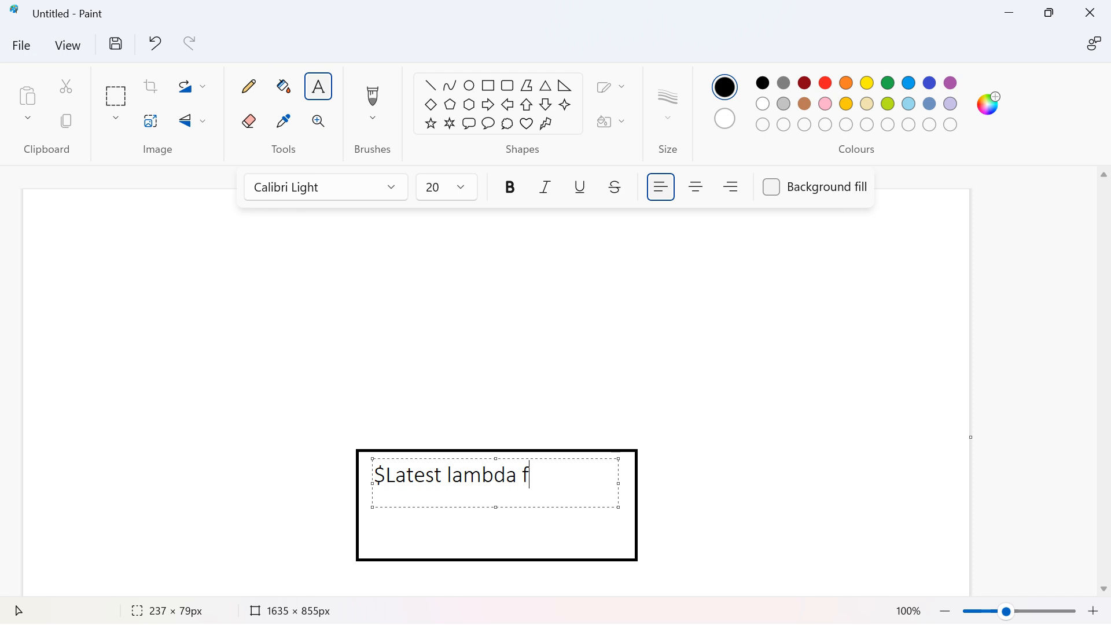
{"action": "type", "text": "unction"}
{"action": "left_click", "coordinate": [417, 526]}
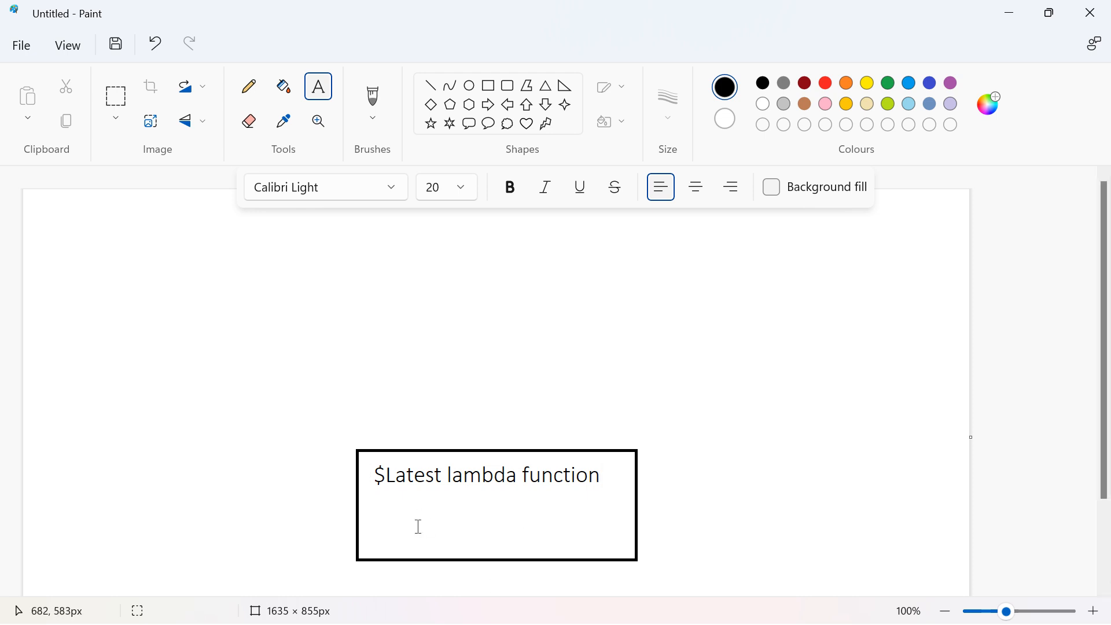
Draw a rectangle about 253 × 108 px above the lambda function box and label it "API gateway"
{"action": "left_click", "coordinate": [489, 85]}
{"action": "mouse_move", "coordinate": [447, 211]}
{"action": "left_mouse_down"}
{"action": "mouse_move", "coordinate": [550, 268]}
{"action": "mouse_move", "coordinate": [593, 270]}
{"action": "left_mouse_up"}
{"action": "left_click", "coordinate": [318, 86]}
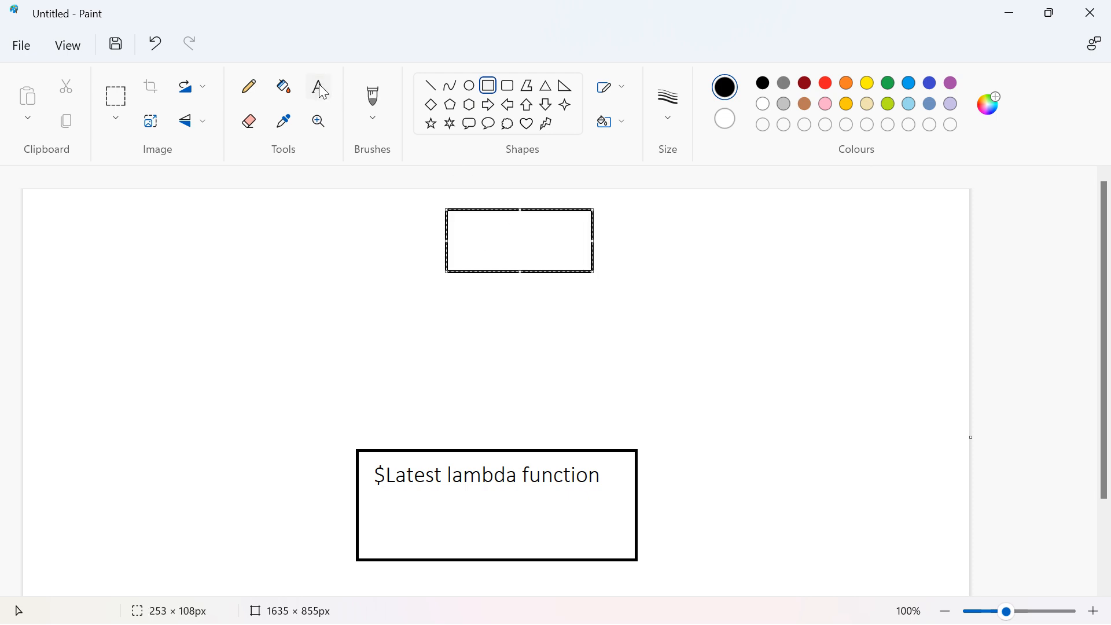
{"action": "left_click", "coordinate": [473, 228]}
{"action": "left_click", "coordinate": [473, 229]}
{"action": "type", "text": "AP"}
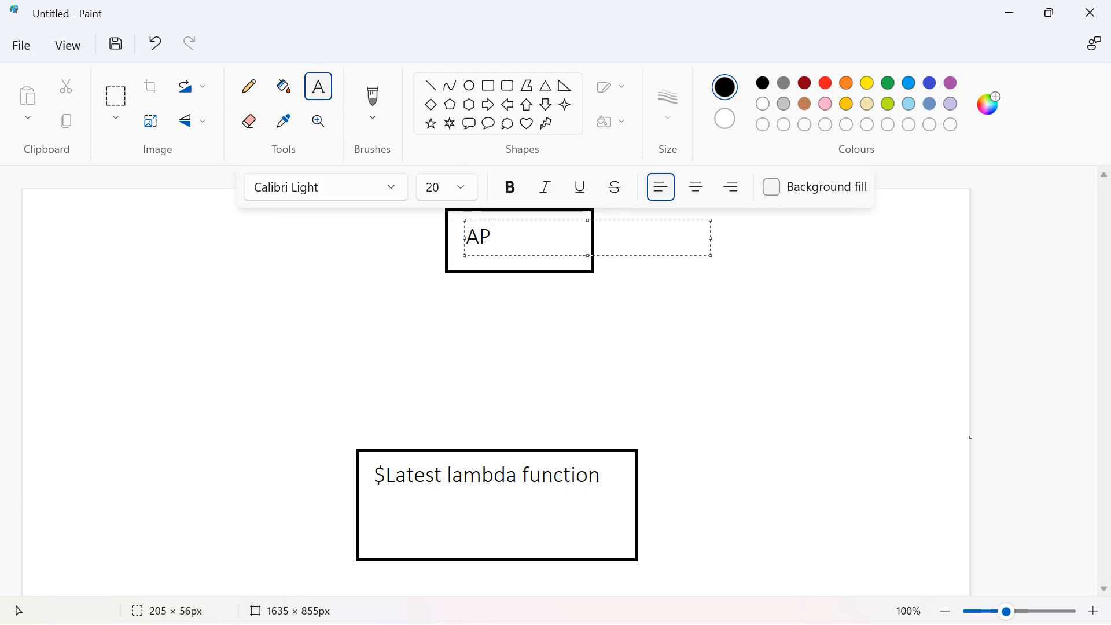
{"action": "type", "text": "I gateway"}
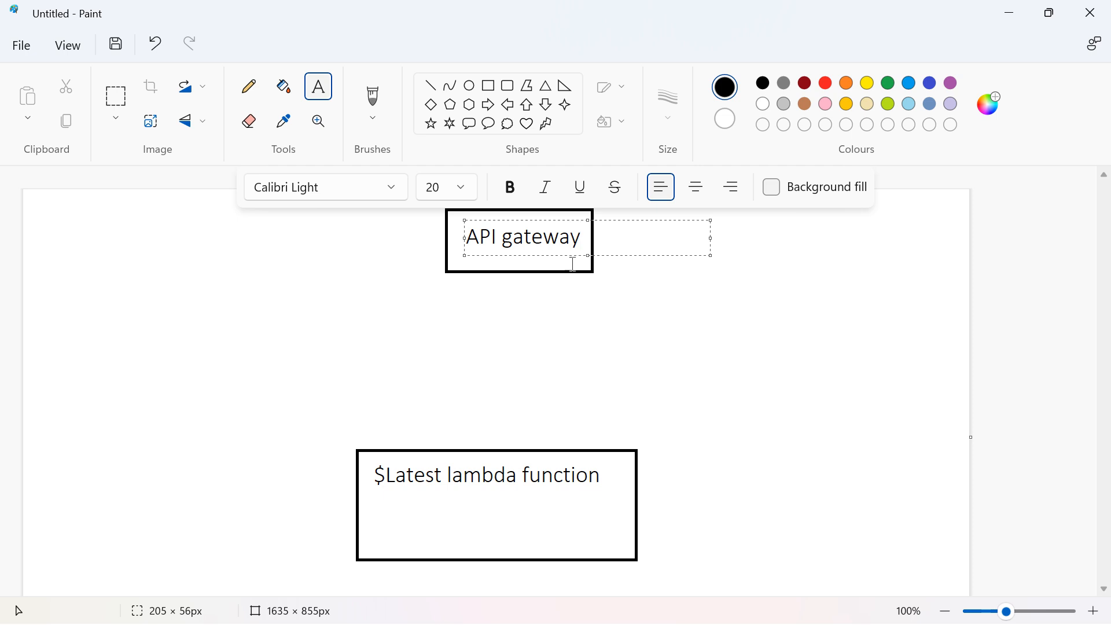
{"action": "left_click", "coordinate": [521, 307]}
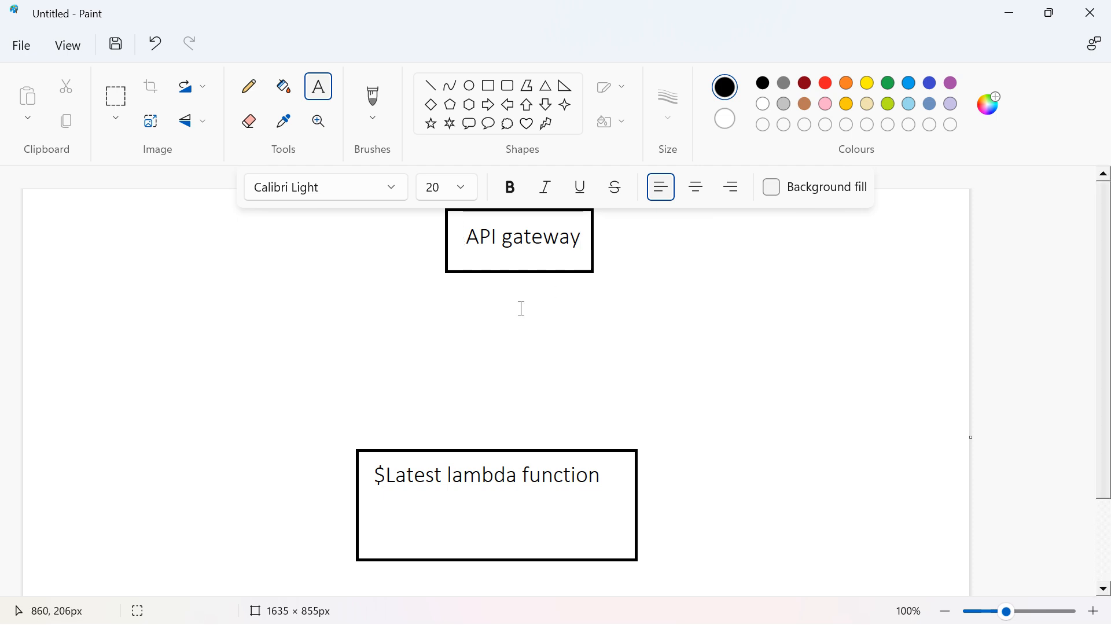
Connect the API gateway box to the lambda function box with a line and add the text "url client" beside the gateway box
{"action": "left_click", "coordinate": [432, 88]}
{"action": "left_click_drag", "start_coordinate": [518, 268], "coordinate": [505, 465]}
{"action": "left_click", "coordinate": [318, 88]}
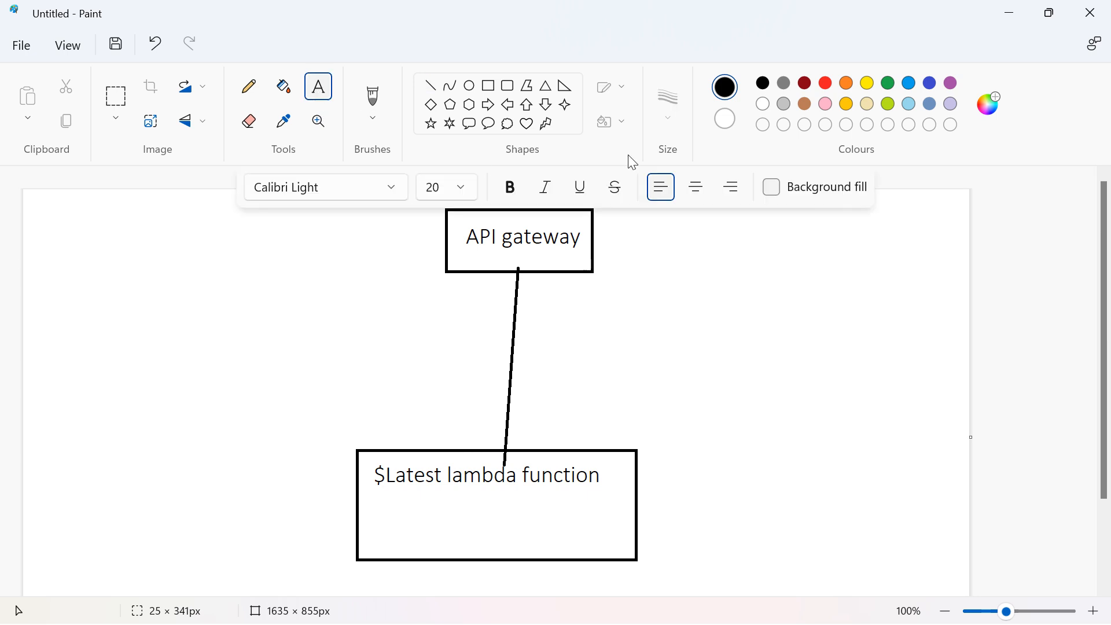
{"action": "left_click_drag", "start_coordinate": [612, 224], "coordinate": [762, 253]}
{"action": "type", "text": "url   "}
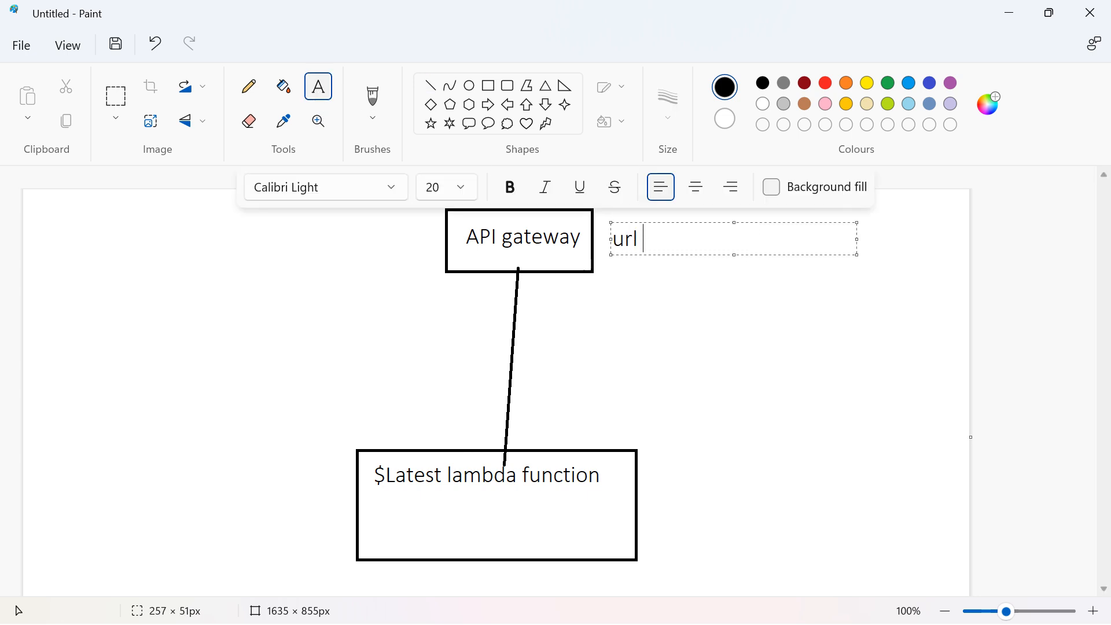
{"action": "type", "text": "client"}
{"action": "left_click", "coordinate": [630, 354]}
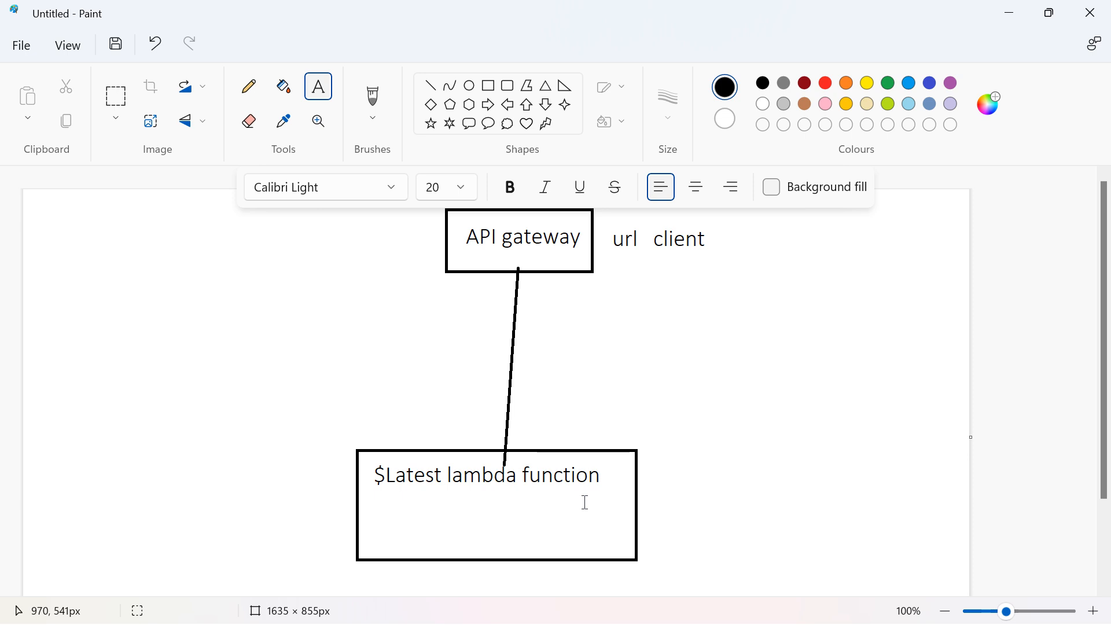
Switch to the AWS Management Console in the browser and open the Lambda service in a new tab
{"action": "key", "text": "alt+Tab"}
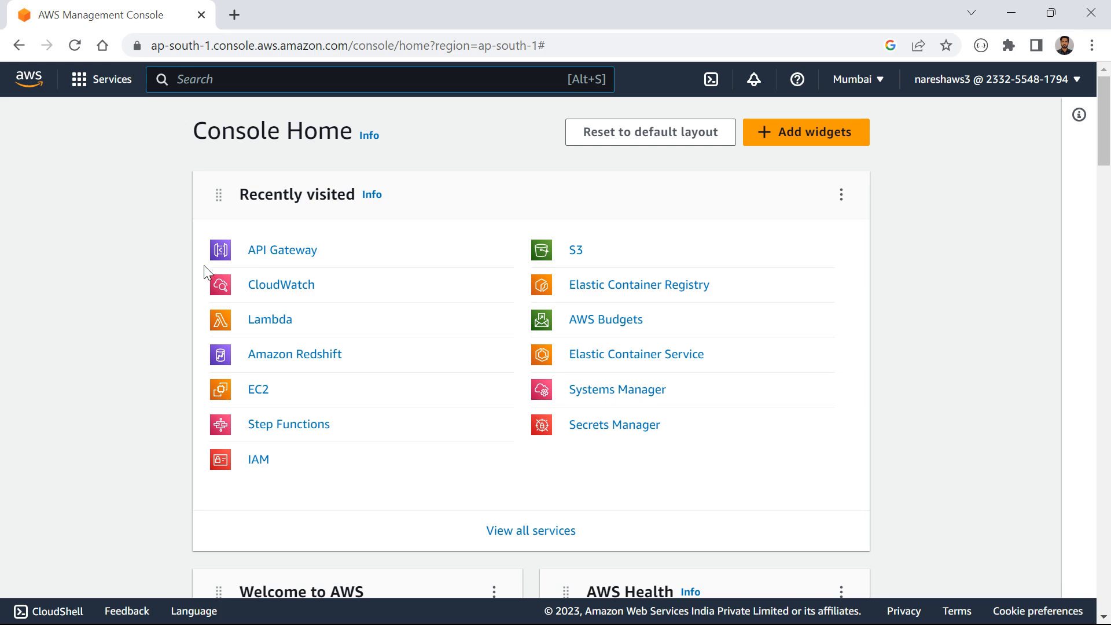
{"action": "right_click", "coordinate": [273, 318]}
{"action": "left_click", "coordinate": [293, 333]}
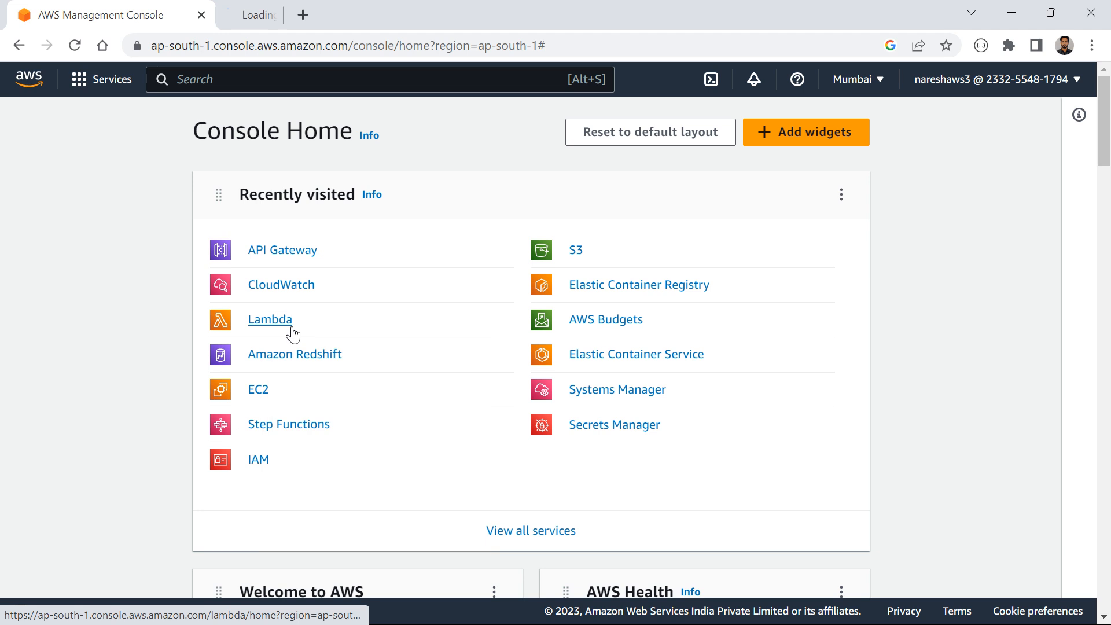
{"action": "left_click", "coordinate": [276, 18]}
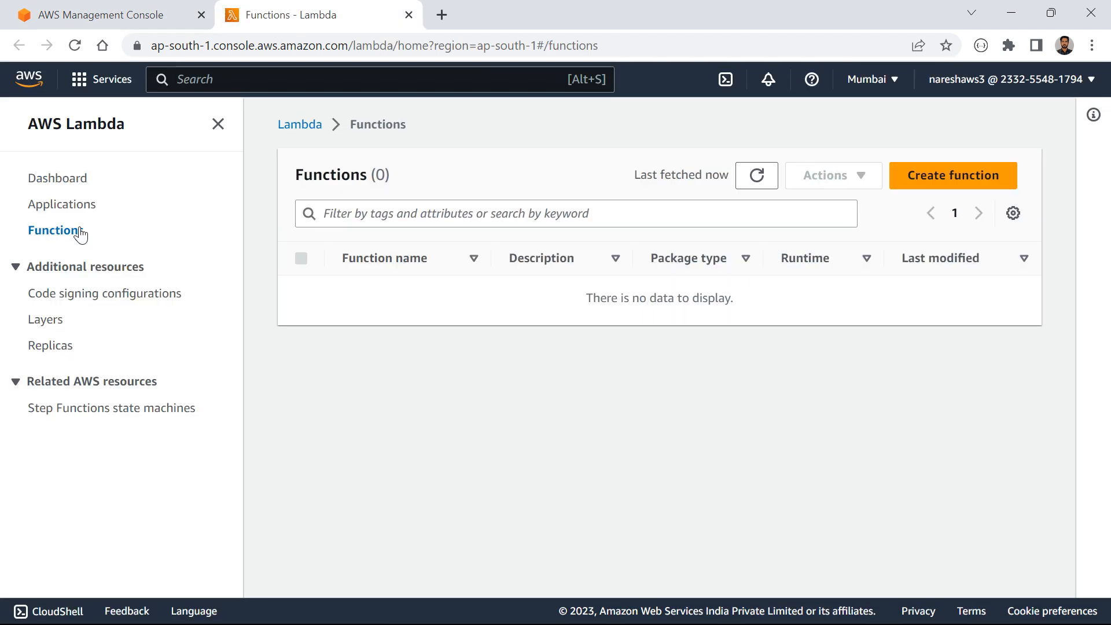
Create a Lambda function from scratch named TestingPart1 with the Python 3.10 runtime
{"action": "left_click", "coordinate": [944, 175]}
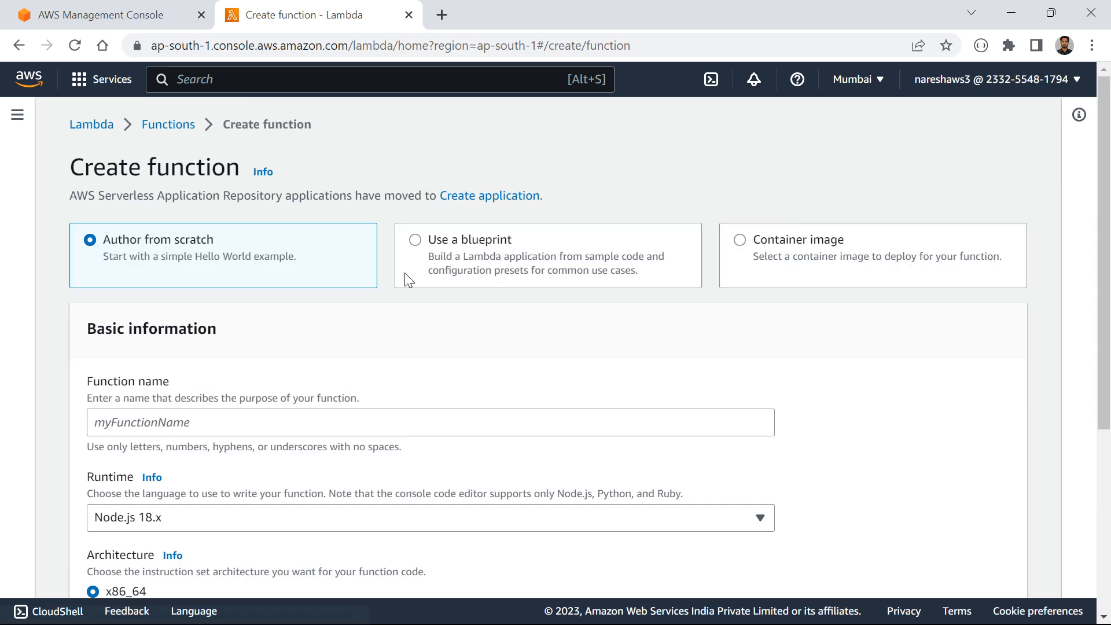
{"action": "left_click", "coordinate": [264, 417]}
{"action": "type", "text": "test"}
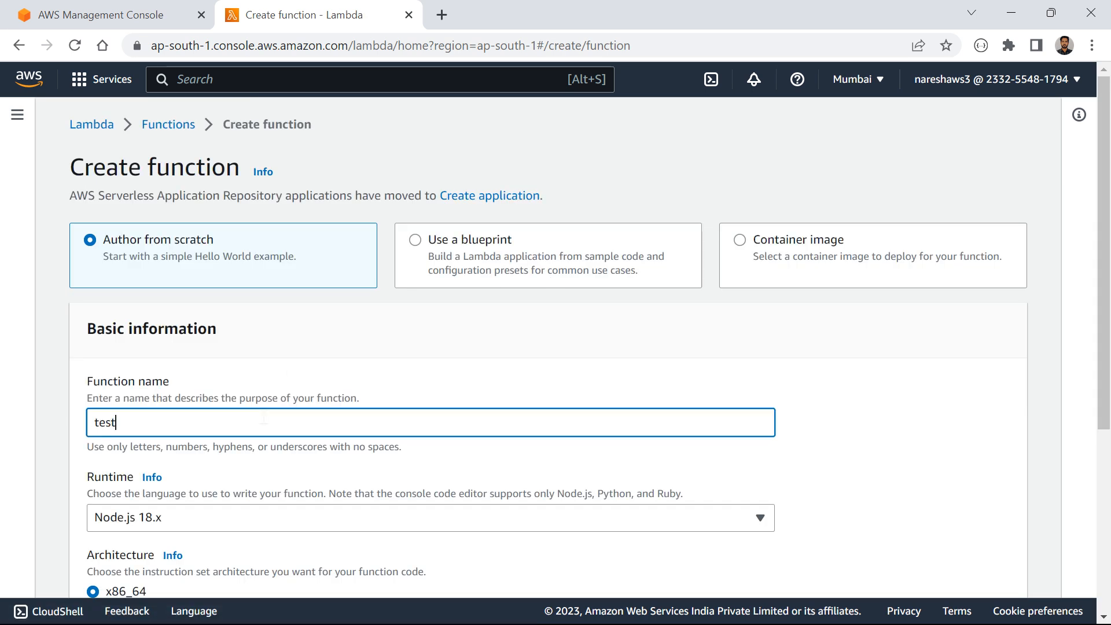
{"action": "key", "text": "BackSpace"}
{"action": "type", "text": "TestingPart1"}
{"action": "scroll", "coordinate": [249, 399], "scroll_direction": "down", "scroll_amount": 4}
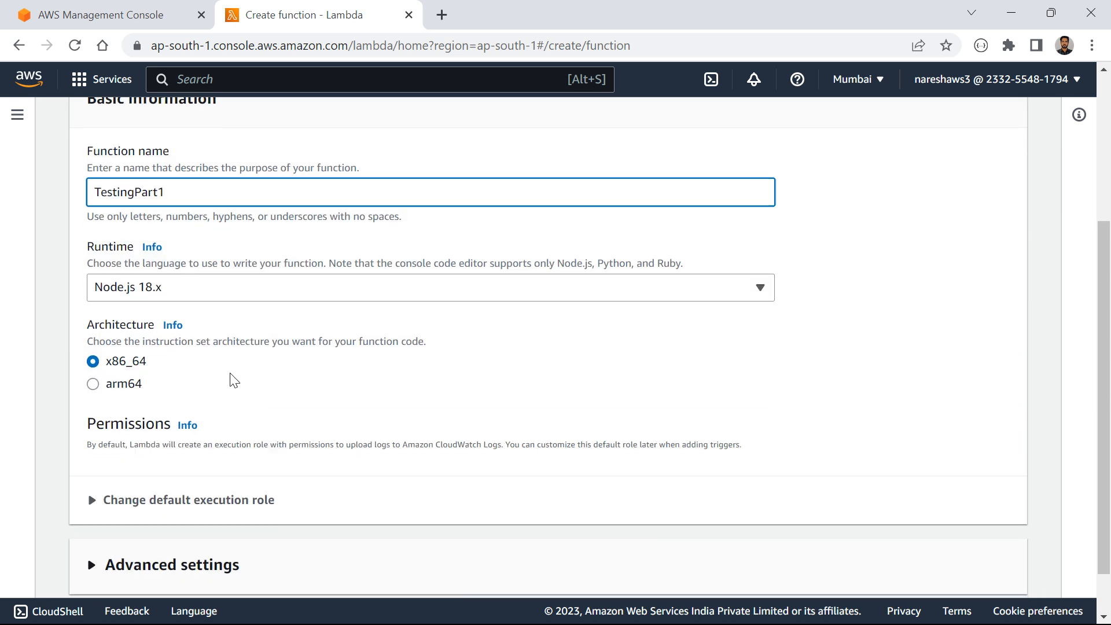
{"action": "left_click", "coordinate": [196, 287]}
{"action": "left_click", "coordinate": [168, 458]}
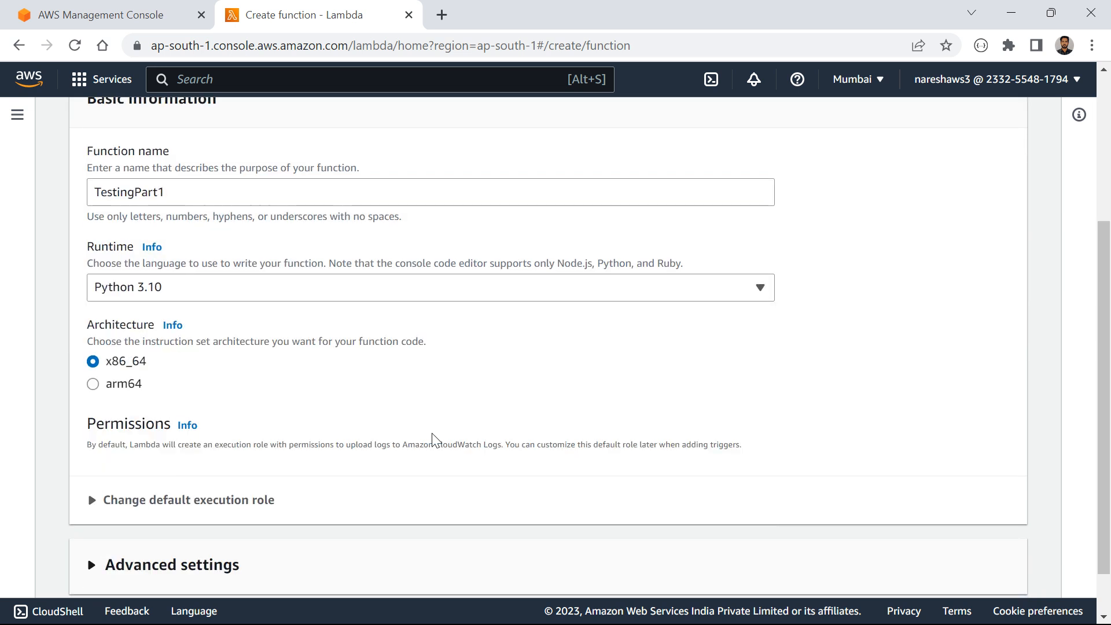
{"action": "scroll", "coordinate": [434, 439], "scroll_direction": "down", "scroll_amount": 1}
{"action": "left_click", "coordinate": [939, 572]}
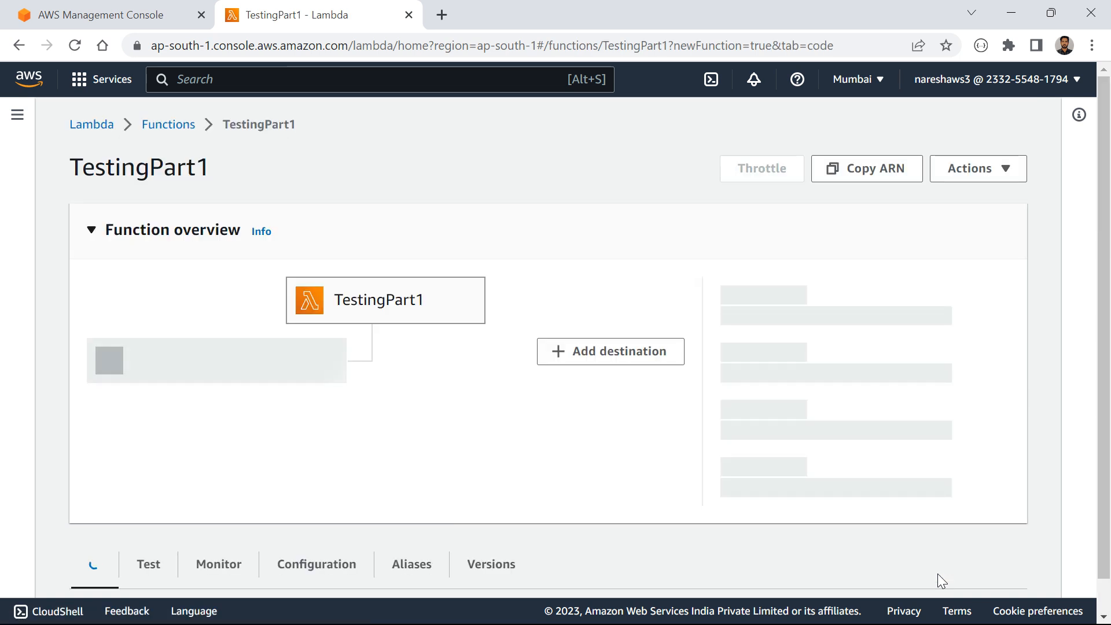
Open API Gateway from the console home in a new tab and place that tab before the TestingPart1 Lambda tab
{"action": "scroll", "coordinate": [463, 408], "scroll_direction": "down", "scroll_amount": 6}
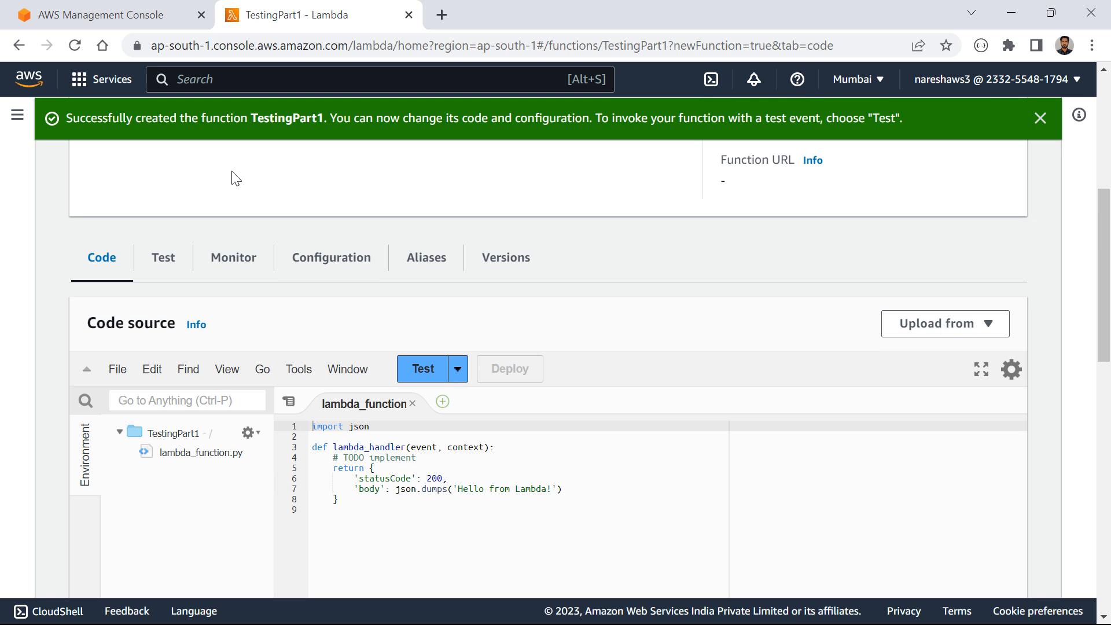
{"action": "scroll", "coordinate": [231, 176], "scroll_direction": "up", "scroll_amount": 6}
{"action": "left_click", "coordinate": [168, 17]}
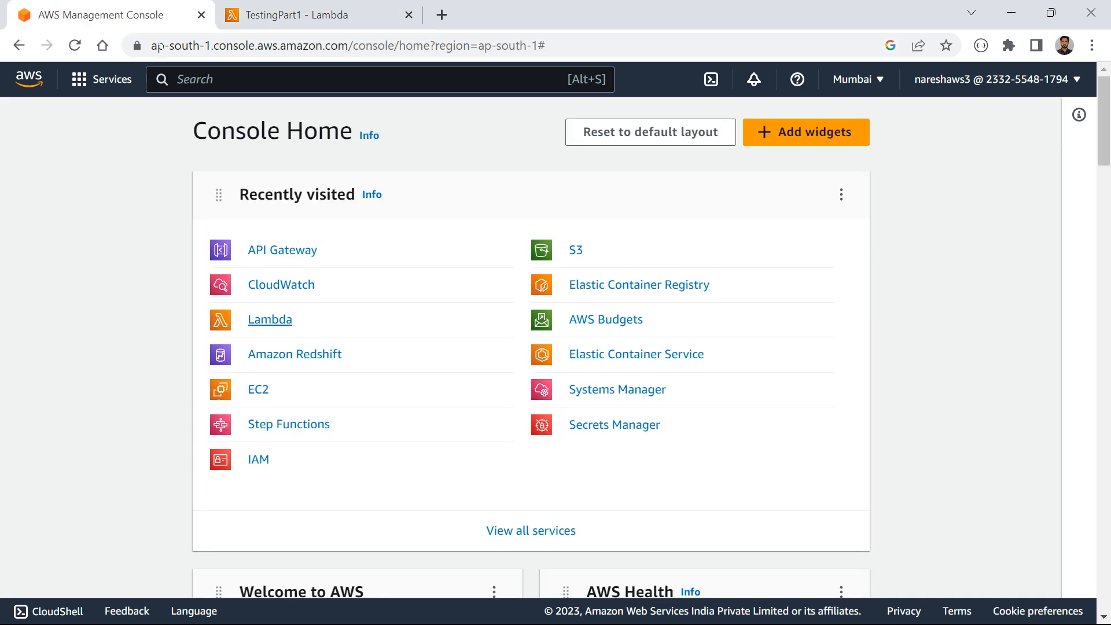
{"action": "right_click", "coordinate": [266, 256]}
{"action": "left_click", "coordinate": [301, 270]}
{"action": "left_click_drag", "start_coordinate": [515, 8], "coordinate": [322, 7]}
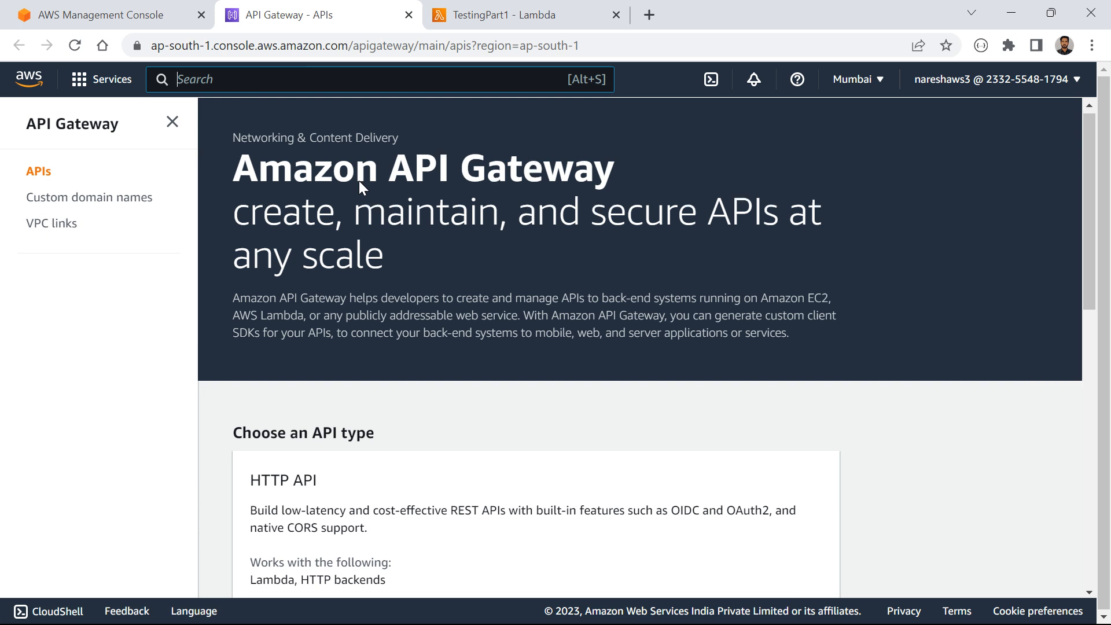
Review the available API types and start building a public REST API
{"action": "scroll", "coordinate": [359, 180], "scroll_direction": "down", "scroll_amount": 10}
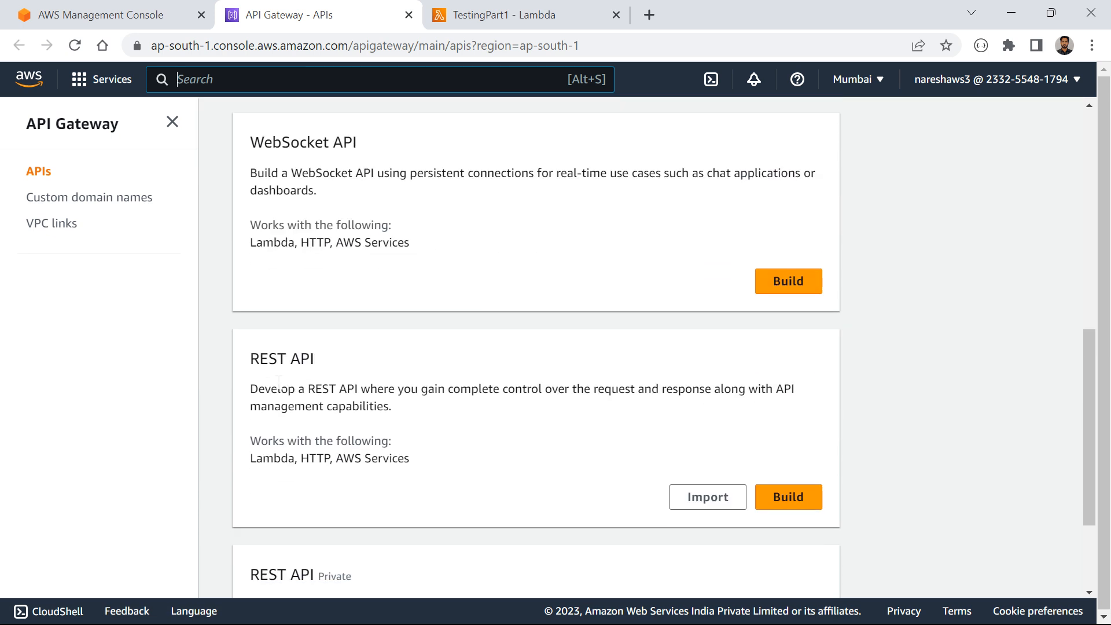
{"action": "left_click_drag", "start_coordinate": [252, 388], "coordinate": [403, 399]}
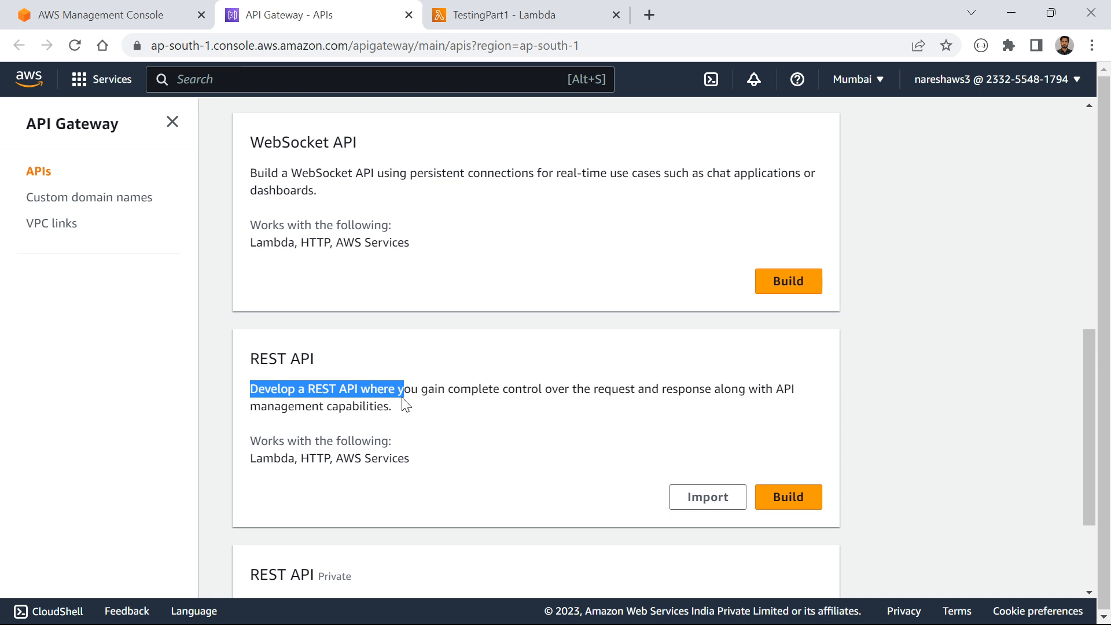
{"action": "scroll", "coordinate": [403, 403], "scroll_direction": "up", "scroll_amount": 5}
{"action": "scroll", "coordinate": [404, 402], "scroll_direction": "down", "scroll_amount": 3}
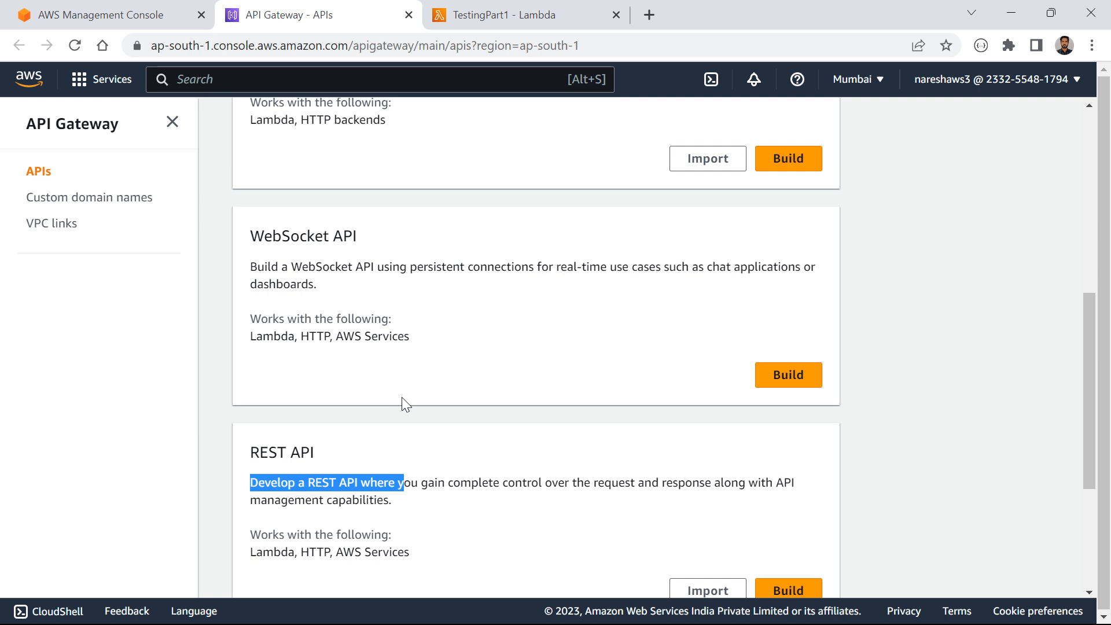
{"action": "scroll", "coordinate": [403, 399], "scroll_direction": "down", "scroll_amount": 3}
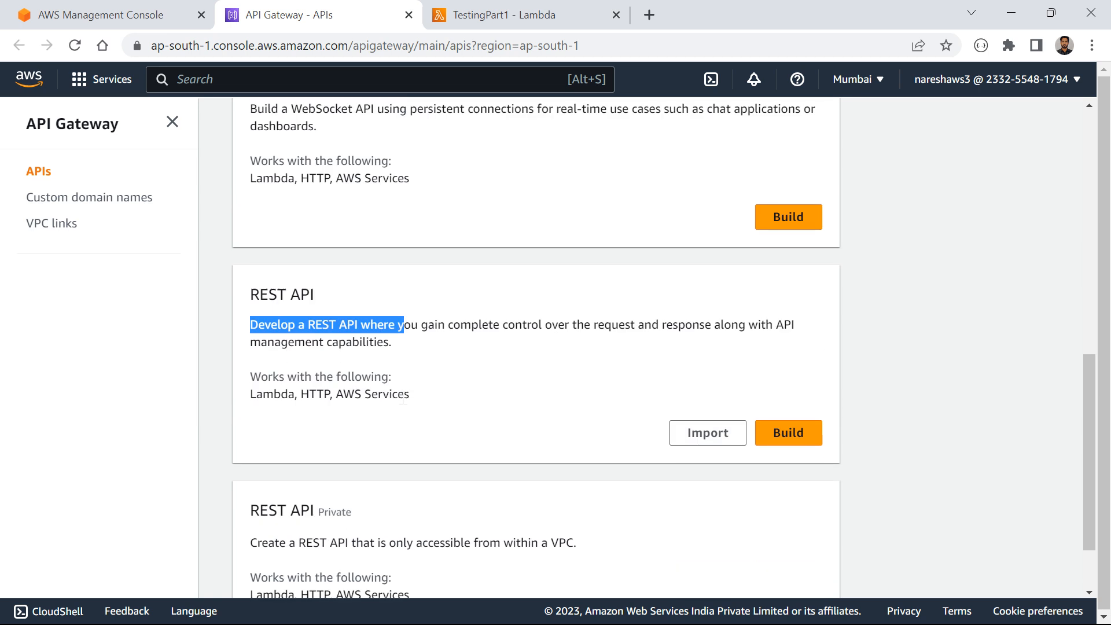
{"action": "triple_click", "coordinate": [256, 297]}
{"action": "left_click", "coordinate": [789, 441]}
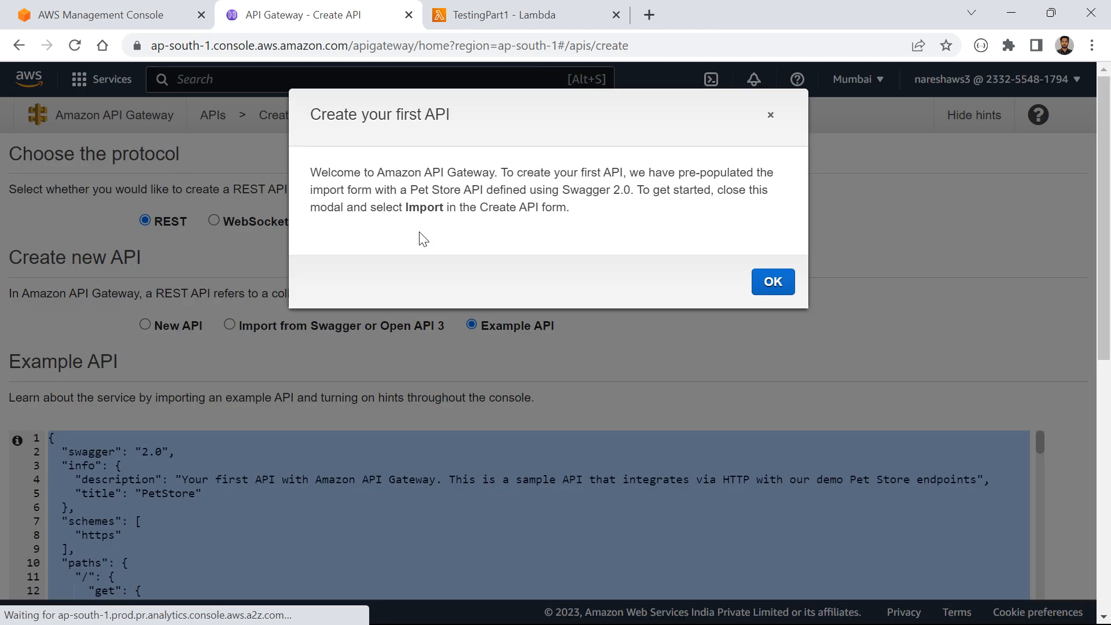
Dismiss the welcome message and create a new REST API named TestPart1
{"action": "left_click", "coordinate": [770, 277]}
{"action": "left_click", "coordinate": [165, 330]}
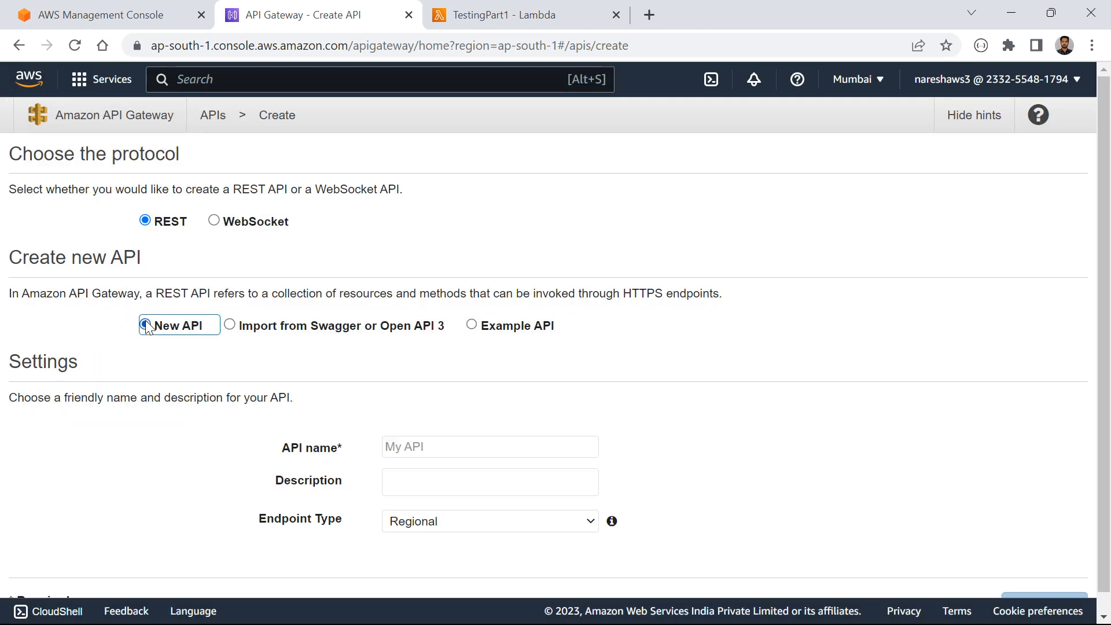
{"action": "scroll", "coordinate": [320, 352], "scroll_direction": "down", "scroll_amount": 1}
{"action": "left_click", "coordinate": [435, 427]}
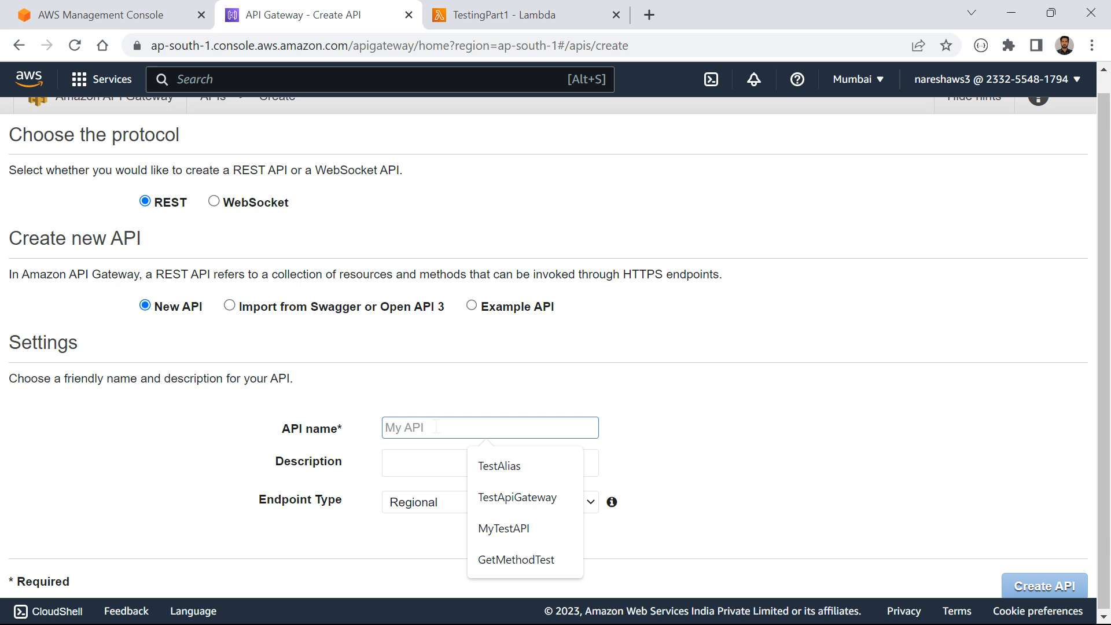
{"action": "type", "text": "TestPart1"}
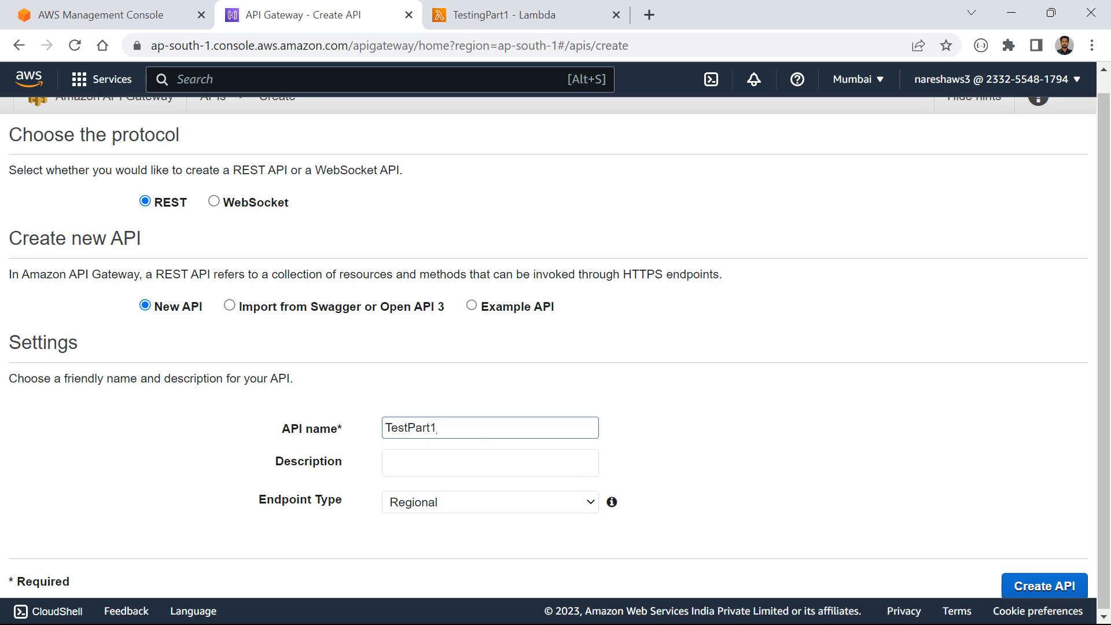
{"action": "left_click", "coordinate": [1009, 584]}
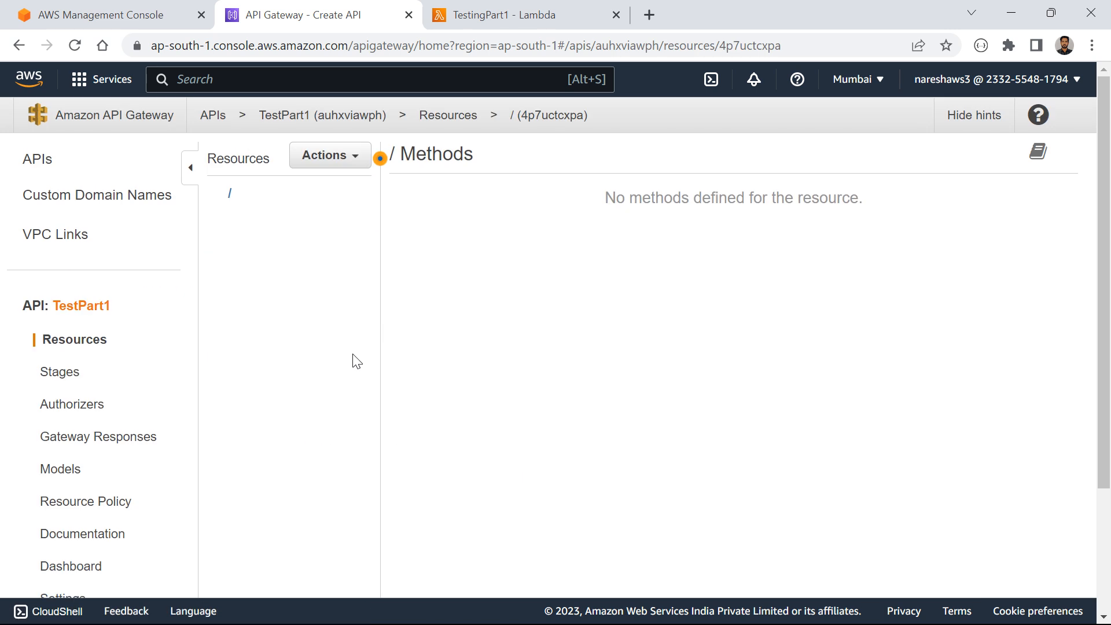
Create a child resource named part1 under the root of the TestPart1 API
{"action": "left_click", "coordinate": [327, 155]}
{"action": "left_click", "coordinate": [353, 227]}
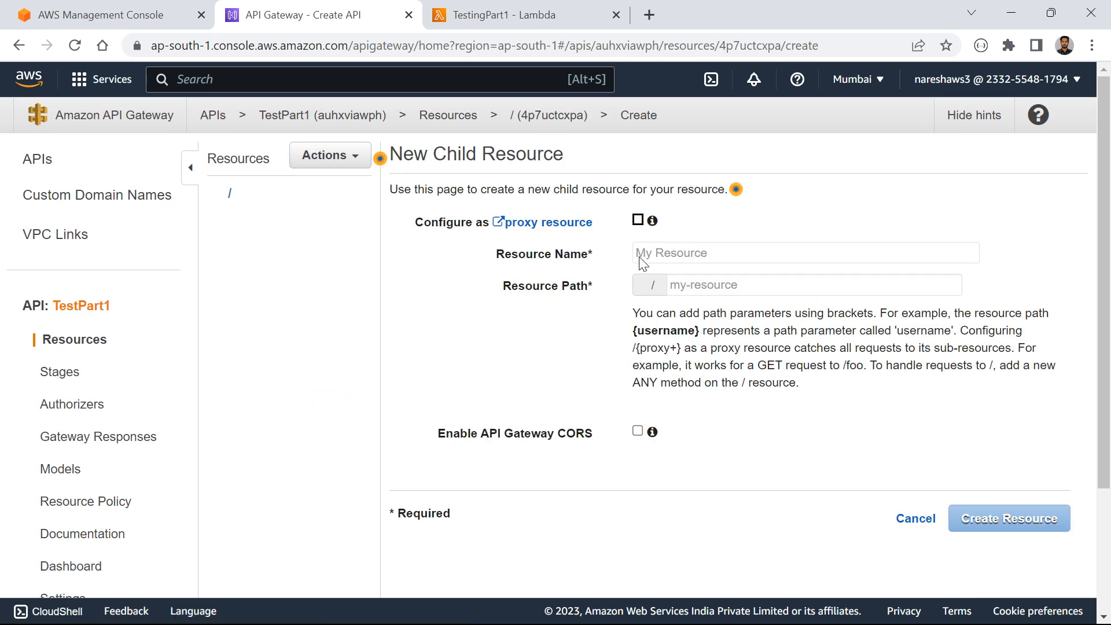
{"action": "left_click", "coordinate": [683, 260]}
{"action": "type", "text": "part1"}
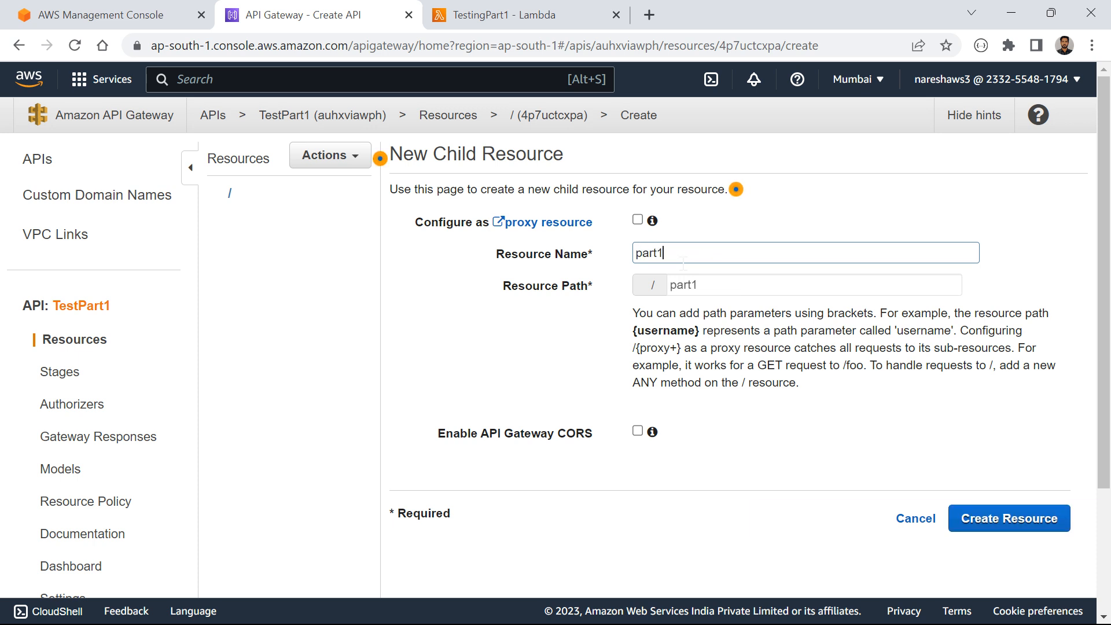
{"action": "left_click", "coordinate": [1015, 522]}
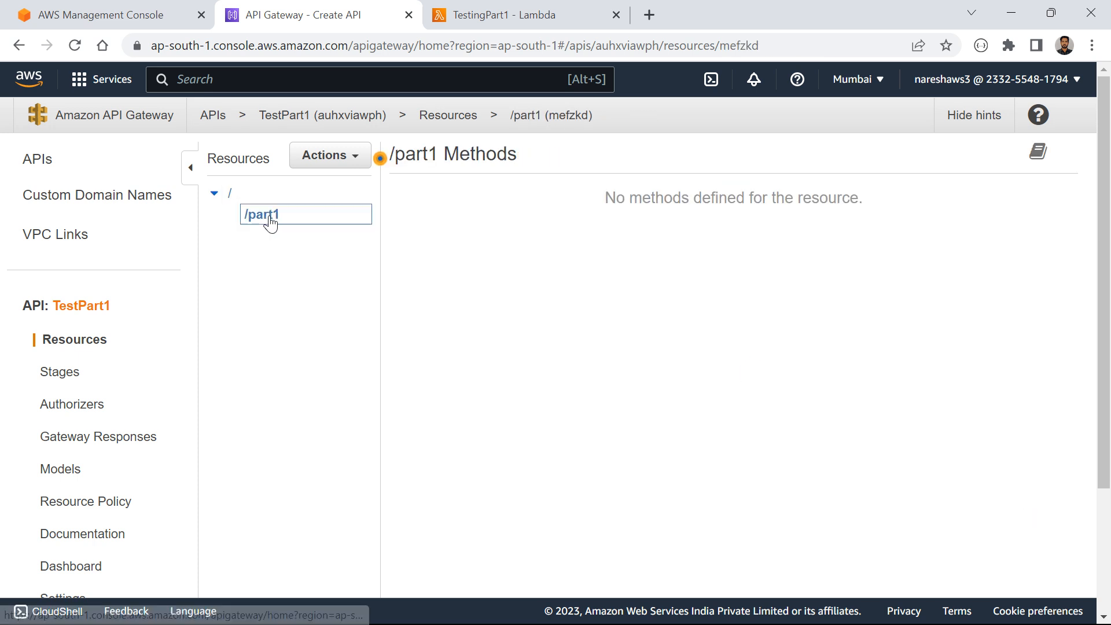
Add a GET method to the /part1 resource
{"action": "left_click", "coordinate": [315, 162]}
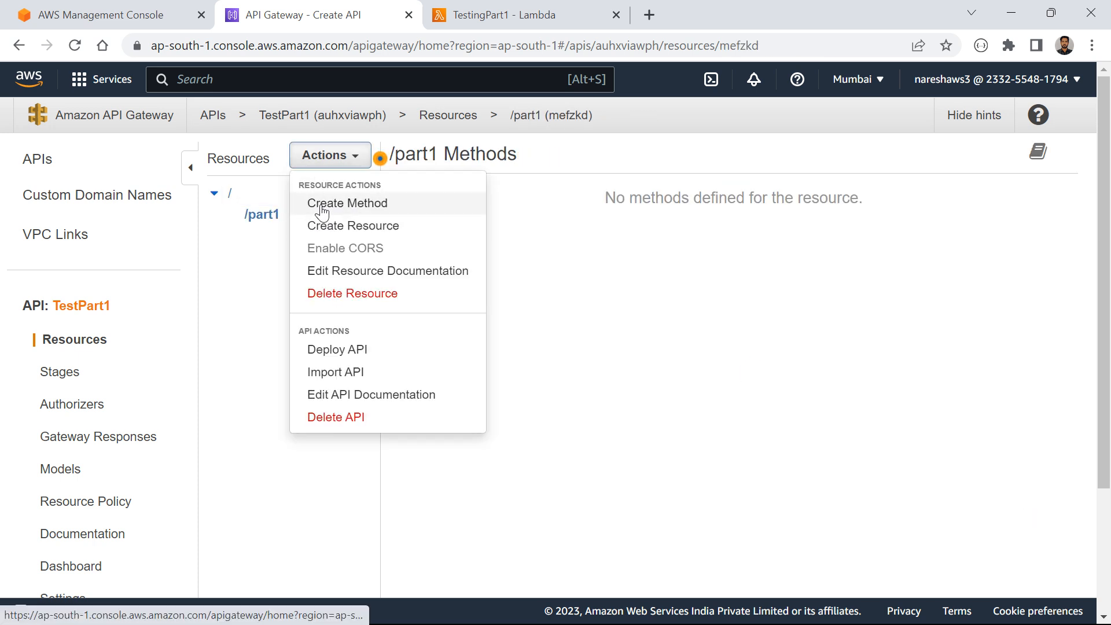
{"action": "left_click", "coordinate": [322, 204]}
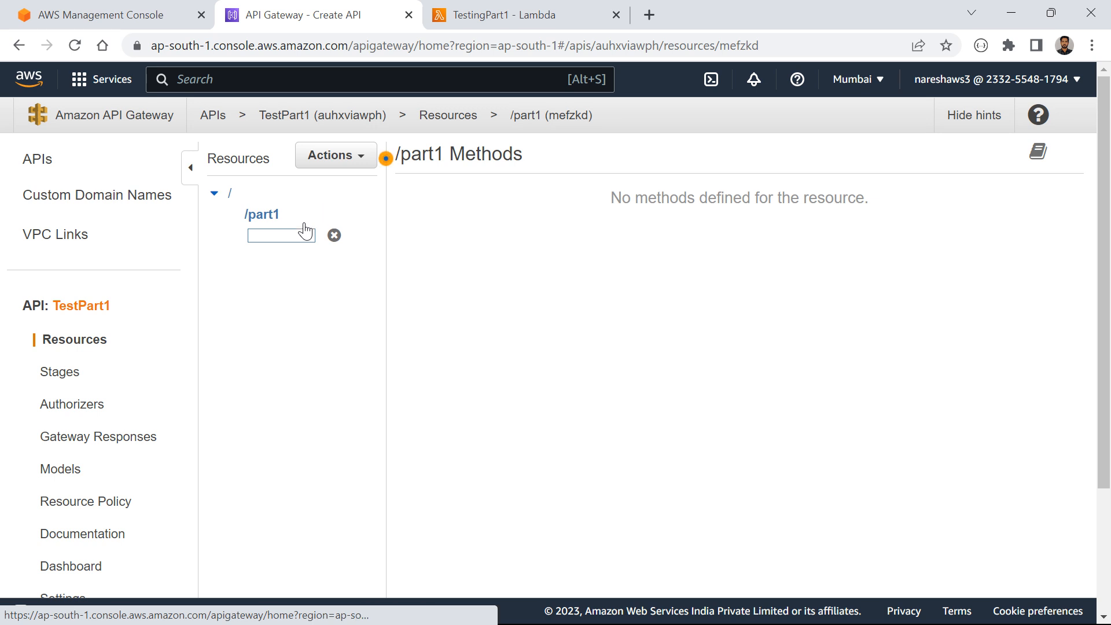
{"action": "left_click", "coordinate": [301, 236]}
{"action": "left_click", "coordinate": [282, 288]}
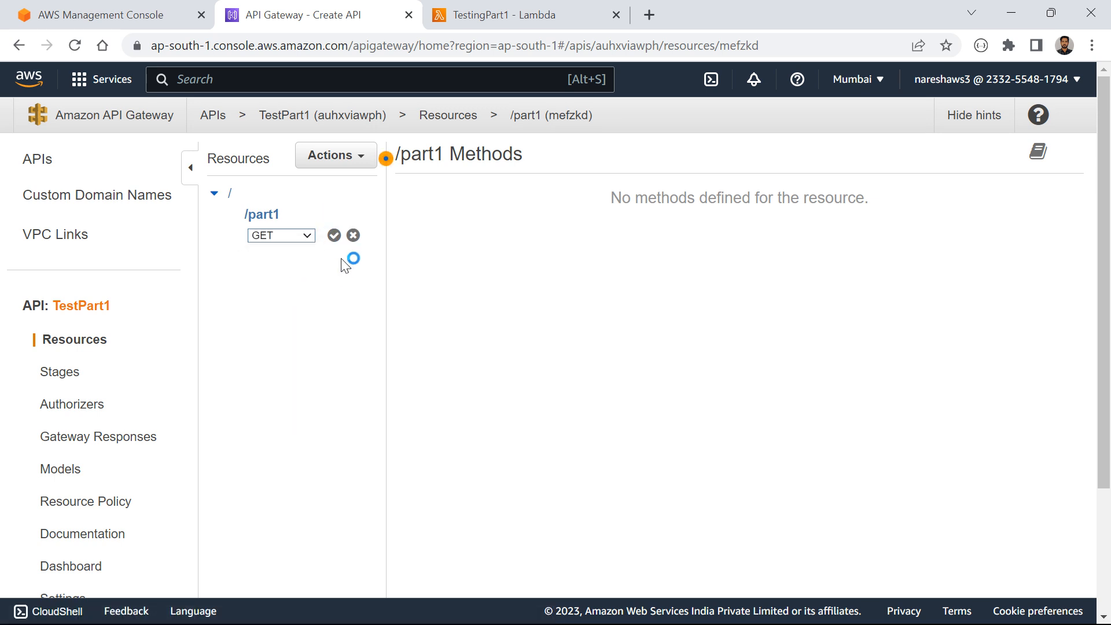
{"action": "left_click", "coordinate": [332, 235]}
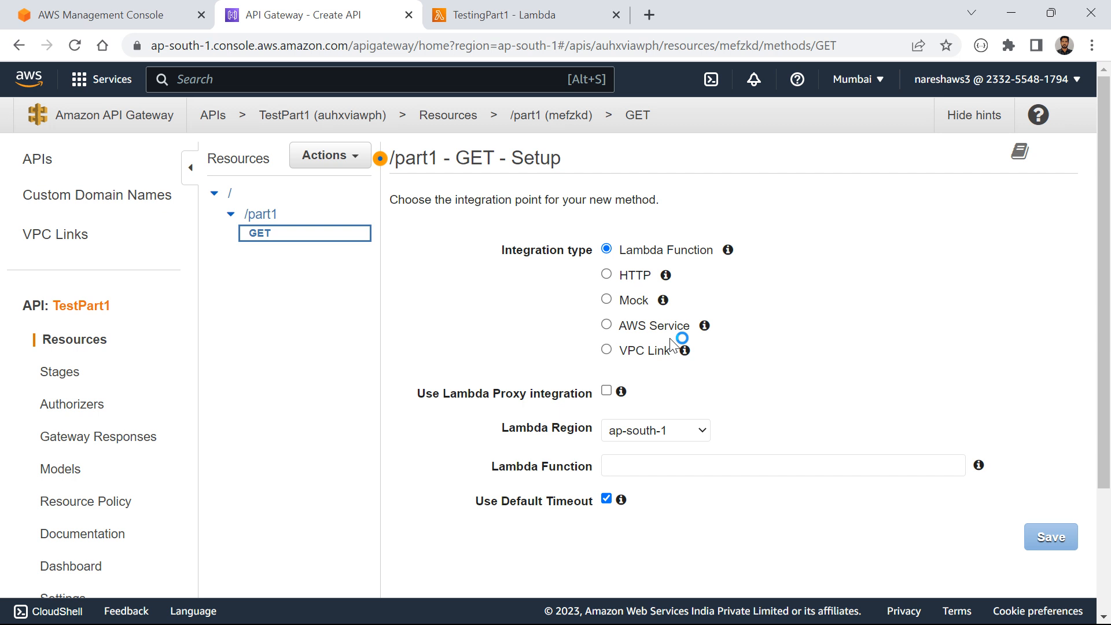
Integrate the GET method with the TestingPart1 Lambda function using Lambda proxy integration, and grant API Gateway permission to invoke it
{"action": "left_click", "coordinate": [659, 463]}
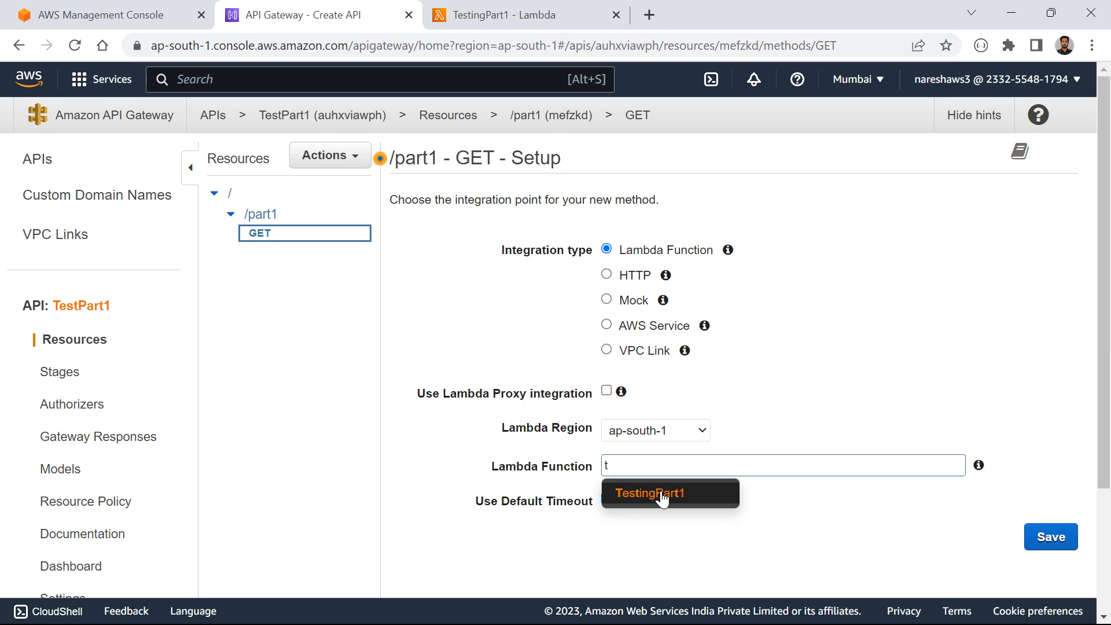
{"action": "left_click", "coordinate": [665, 491]}
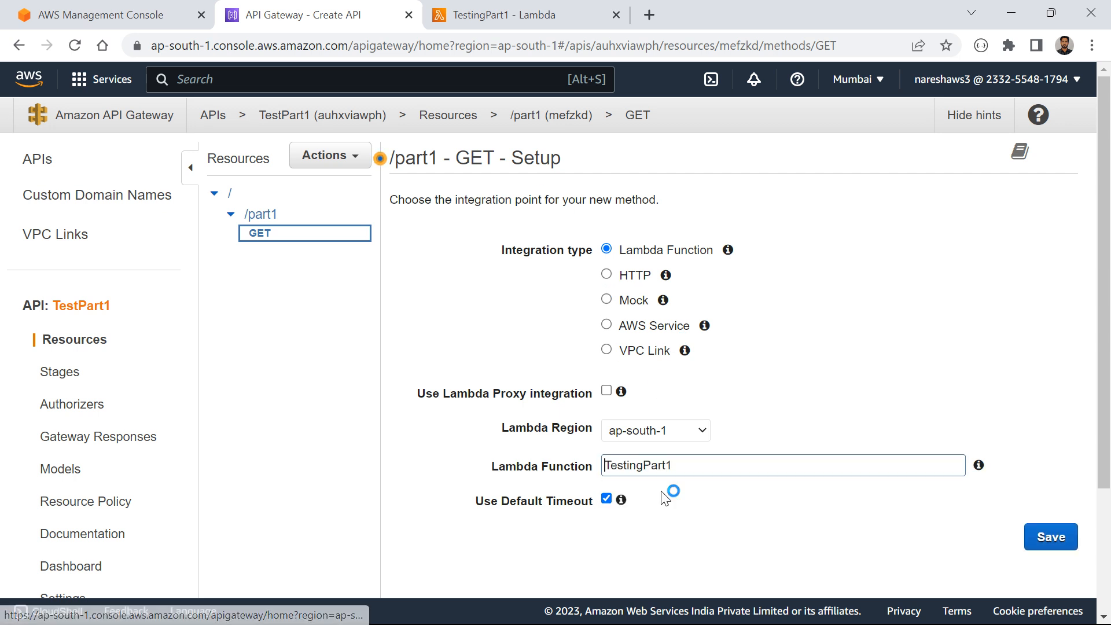
{"action": "left_click", "coordinate": [606, 391]}
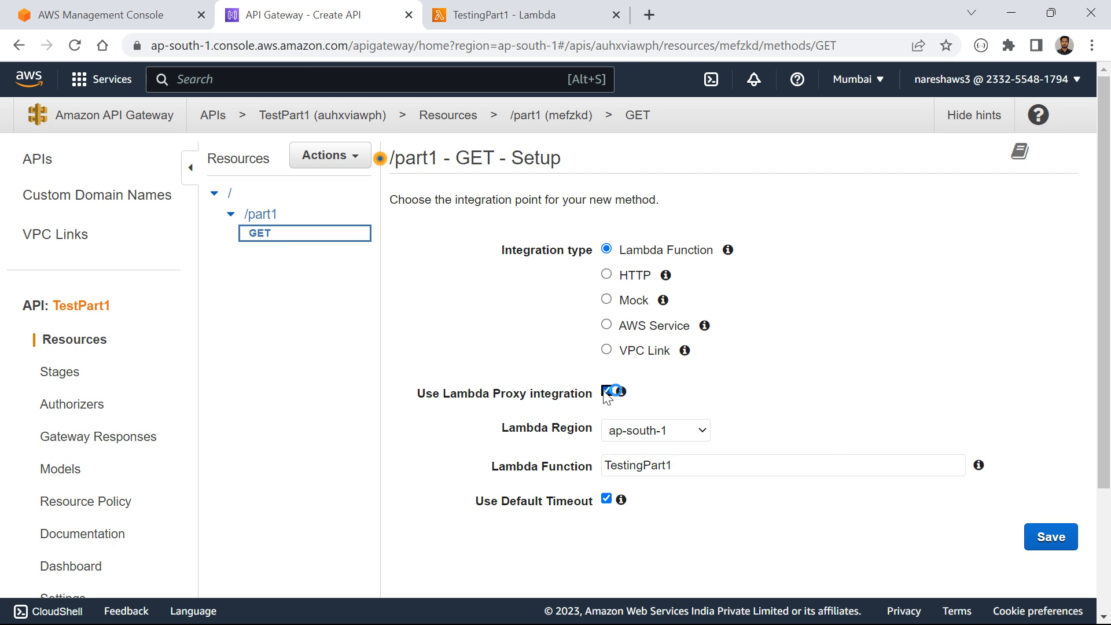
{"action": "left_click", "coordinate": [1046, 540]}
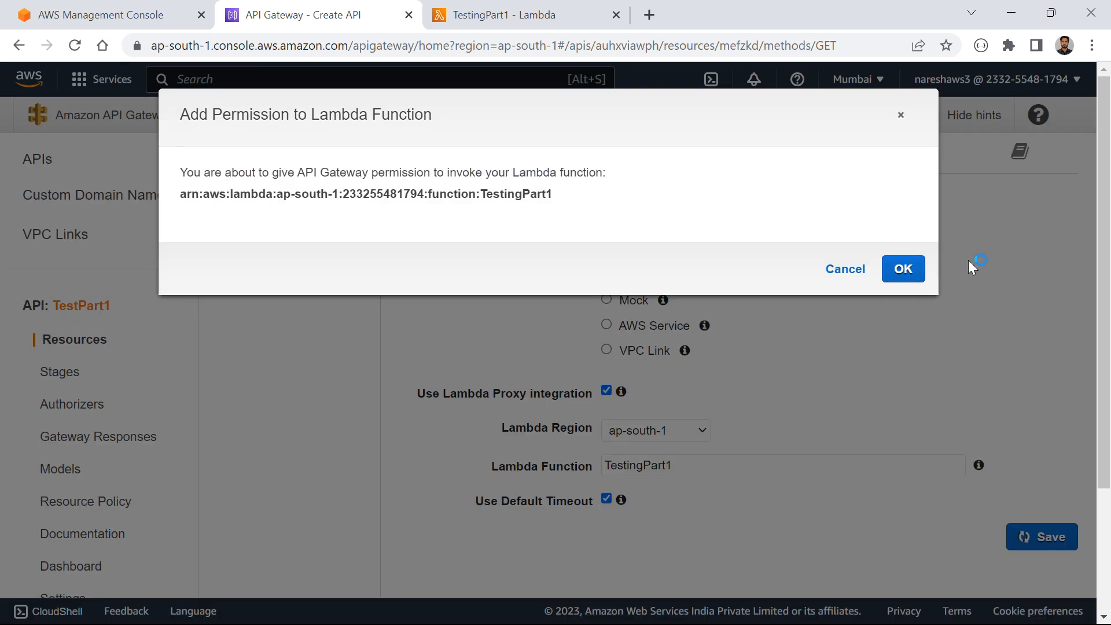
{"action": "left_click", "coordinate": [913, 272]}
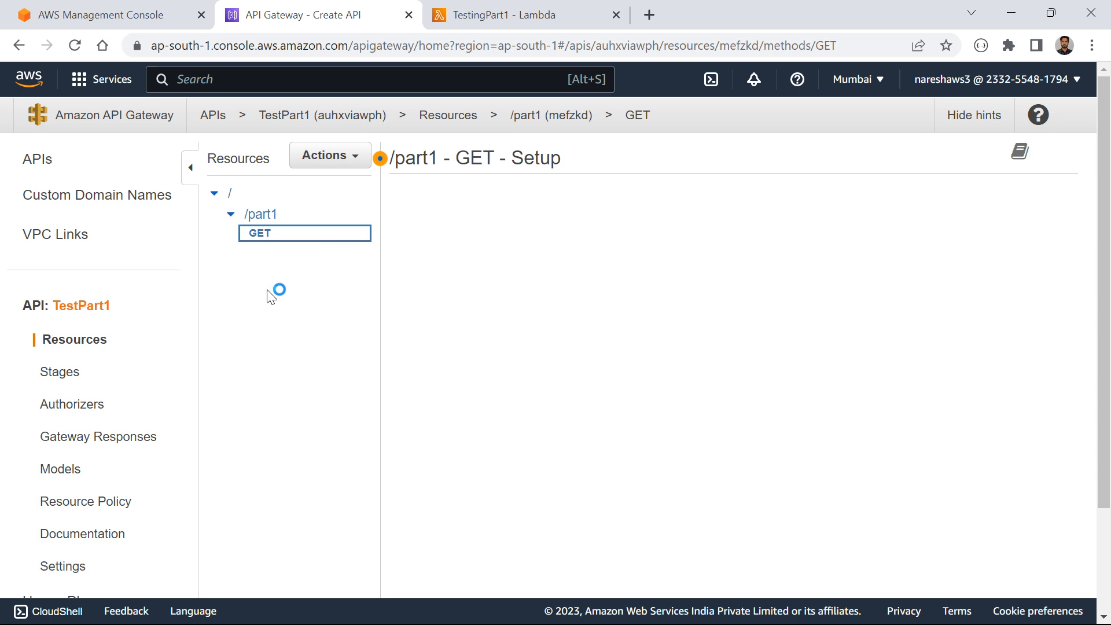
Run a test call on the /part1 GET method and check its response
{"action": "left_click", "coordinate": [408, 242]}
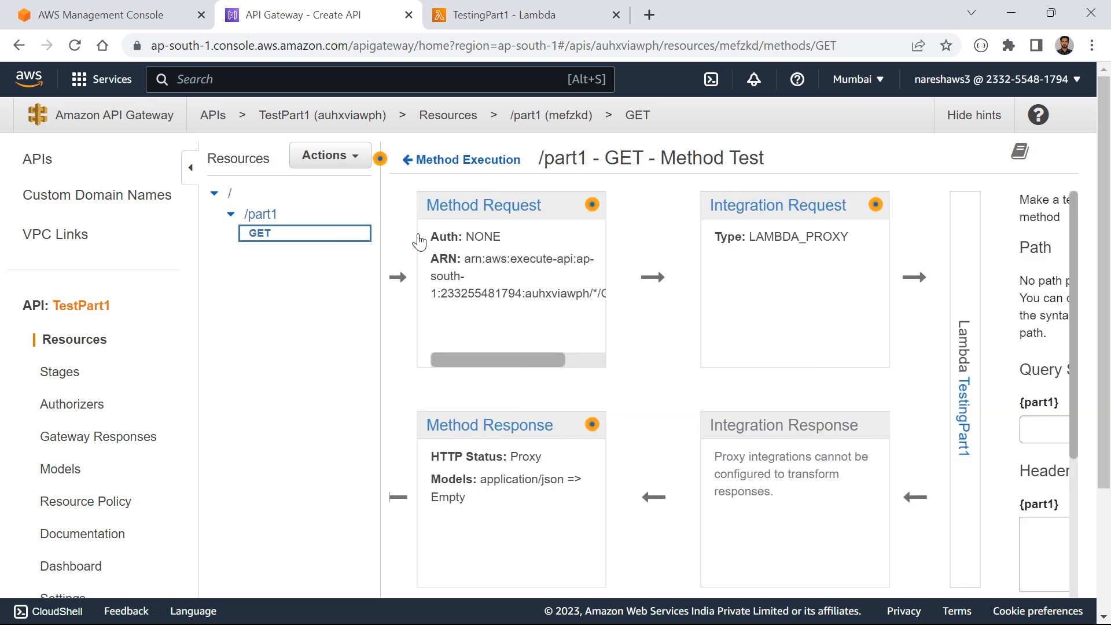
{"action": "scroll", "coordinate": [670, 566], "scroll_direction": "down", "scroll_amount": 5}
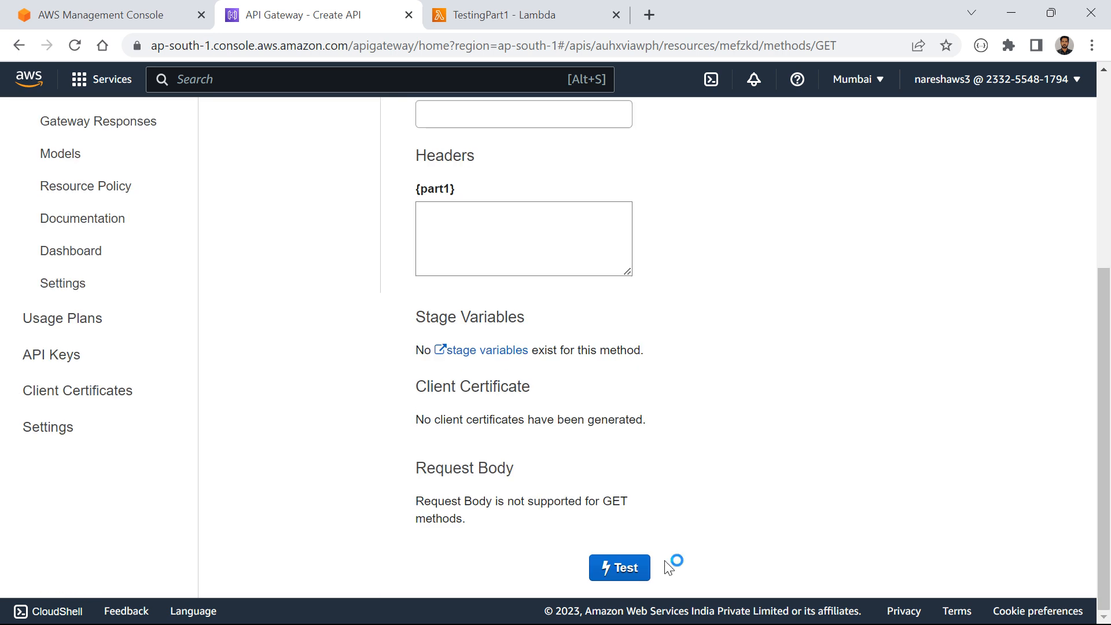
{"action": "left_click", "coordinate": [618, 571]}
{"action": "scroll", "coordinate": [891, 345], "scroll_direction": "up", "scroll_amount": 5}
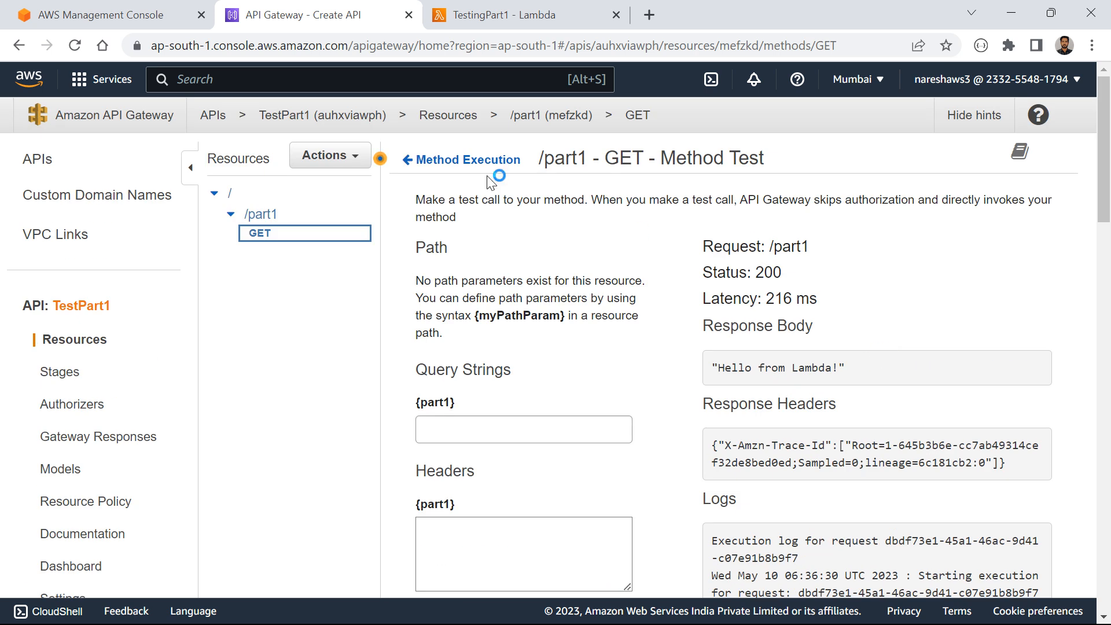
Deploy the API to a new stage named Part1_Dev
{"action": "left_click", "coordinate": [320, 167]}
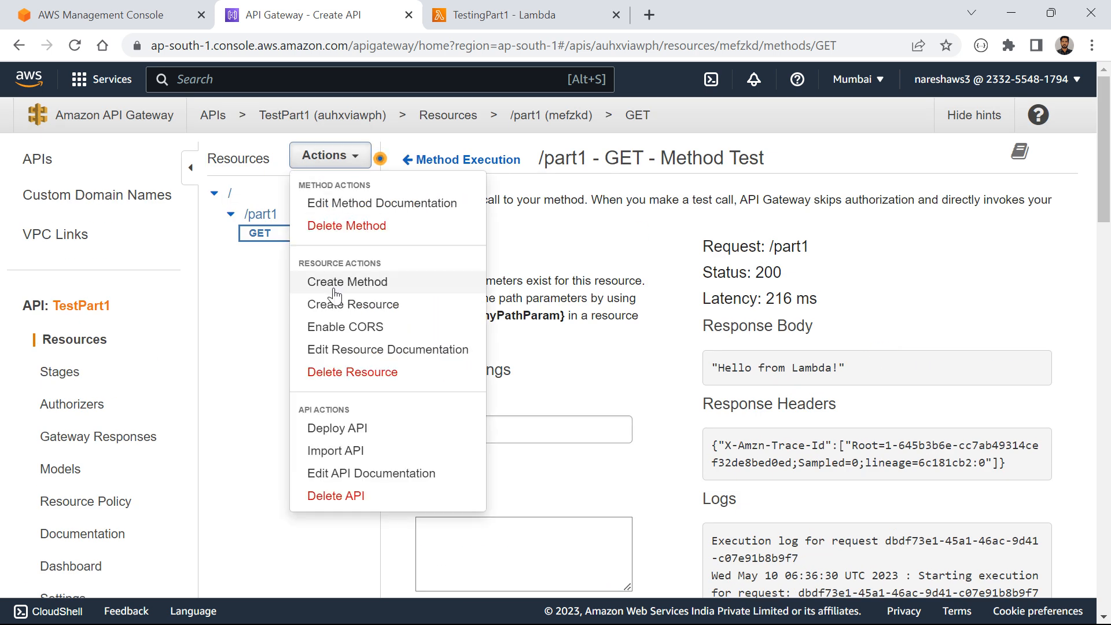
{"action": "left_click", "coordinate": [338, 429]}
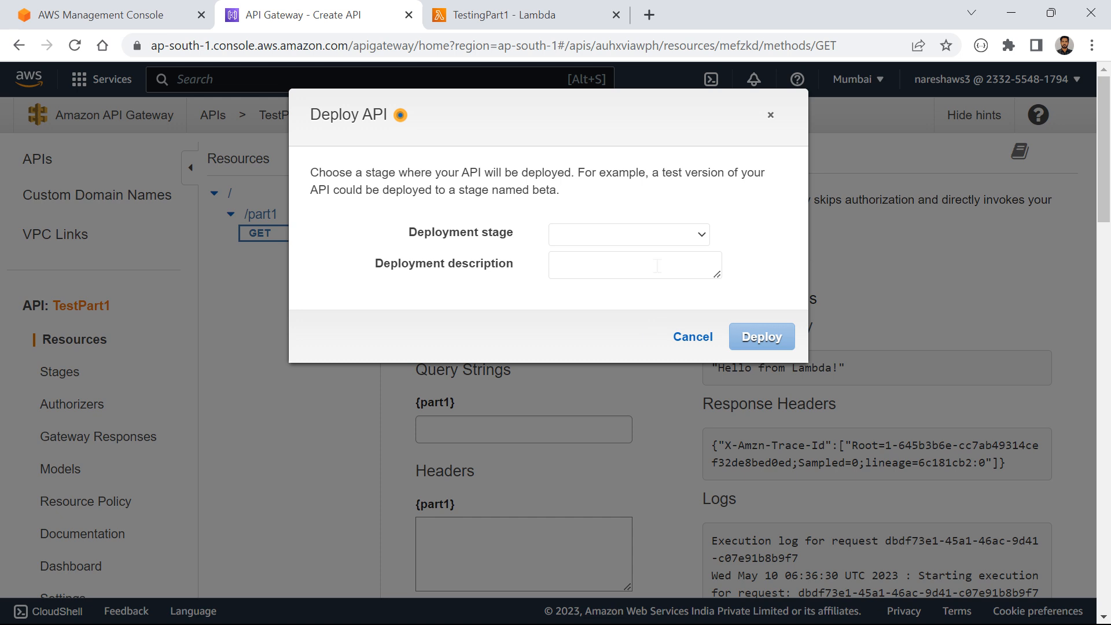
{"action": "left_click", "coordinate": [632, 234]}
{"action": "left_click", "coordinate": [605, 269]}
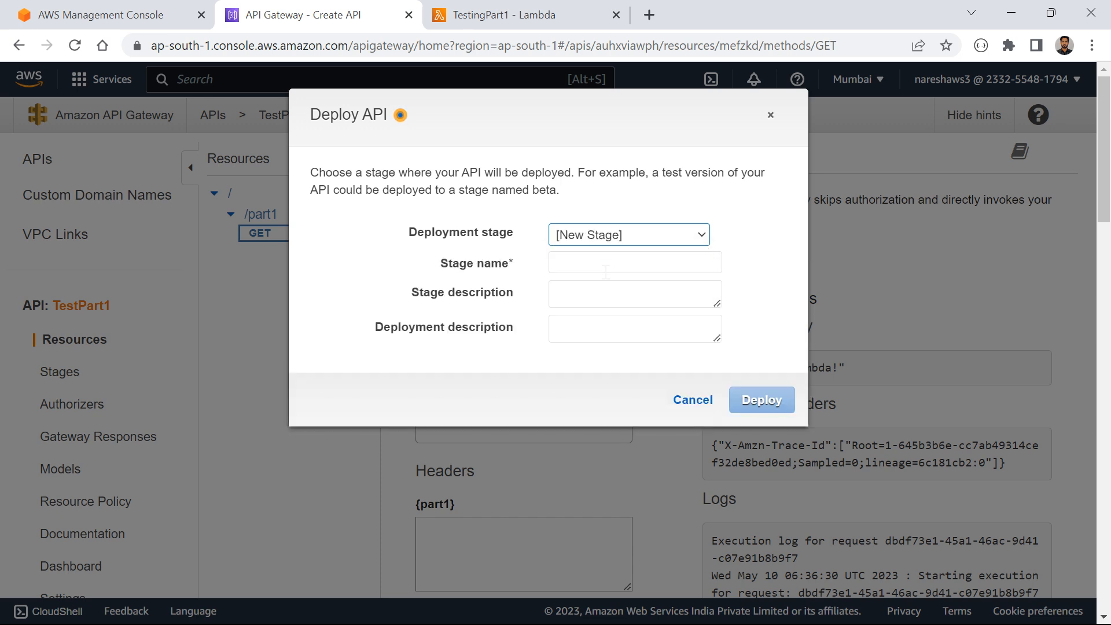
{"action": "left_click", "coordinate": [604, 265]}
{"action": "type", "text": "Par"}
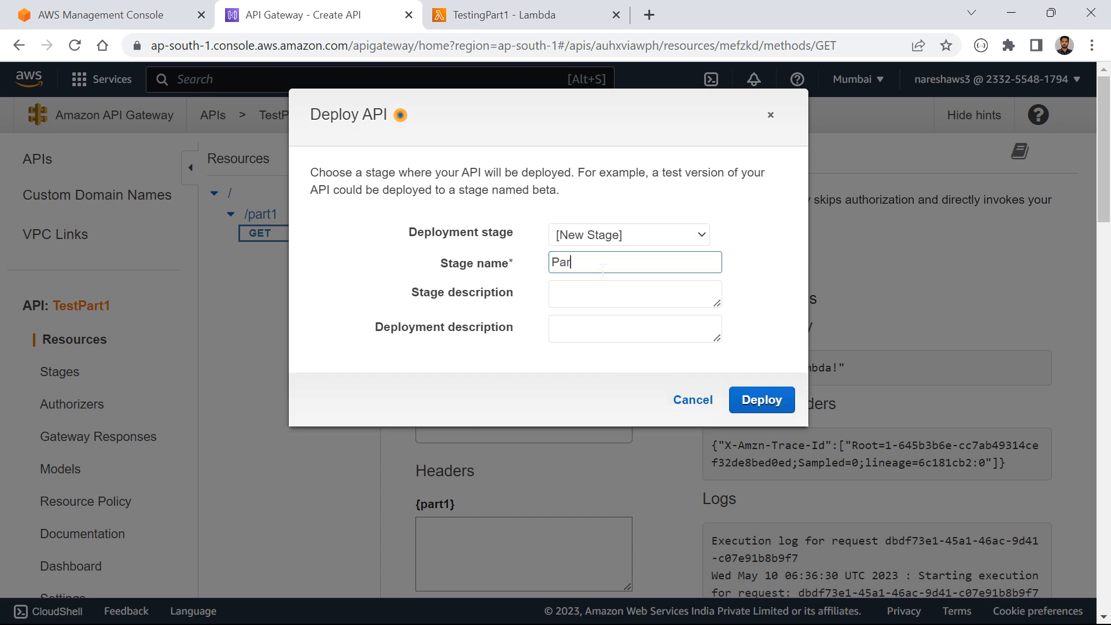
{"action": "type", "text": "t1_Dev"}
{"action": "left_click", "coordinate": [754, 402]}
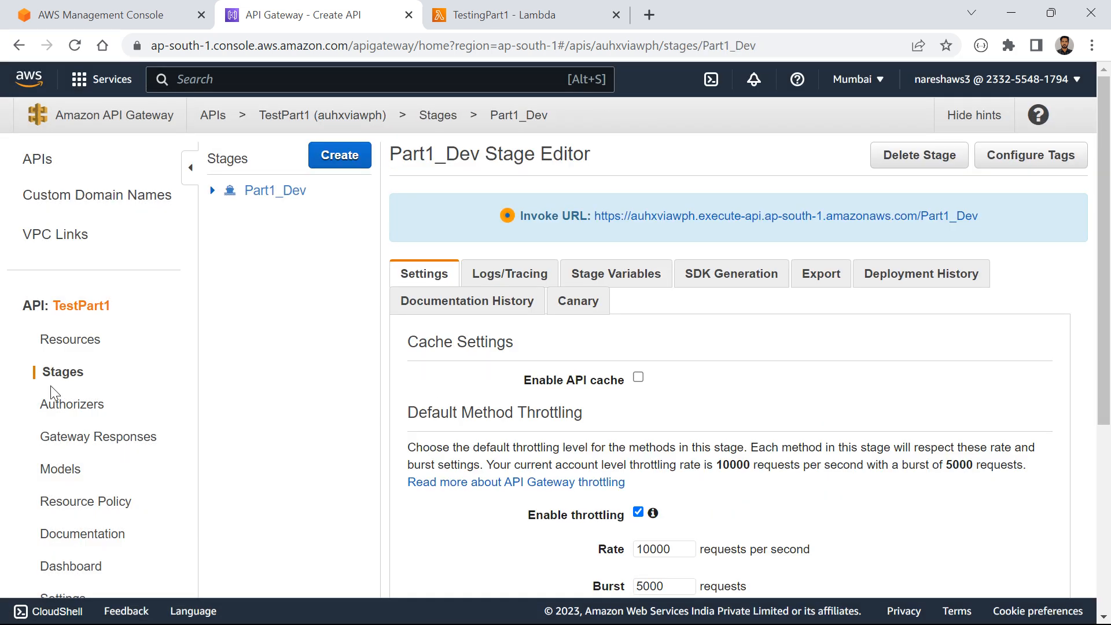
Open the invoke URL of the /part1 GET method in the Part1_Dev stage in a separate browser tab and load its response
{"action": "left_click", "coordinate": [80, 346]}
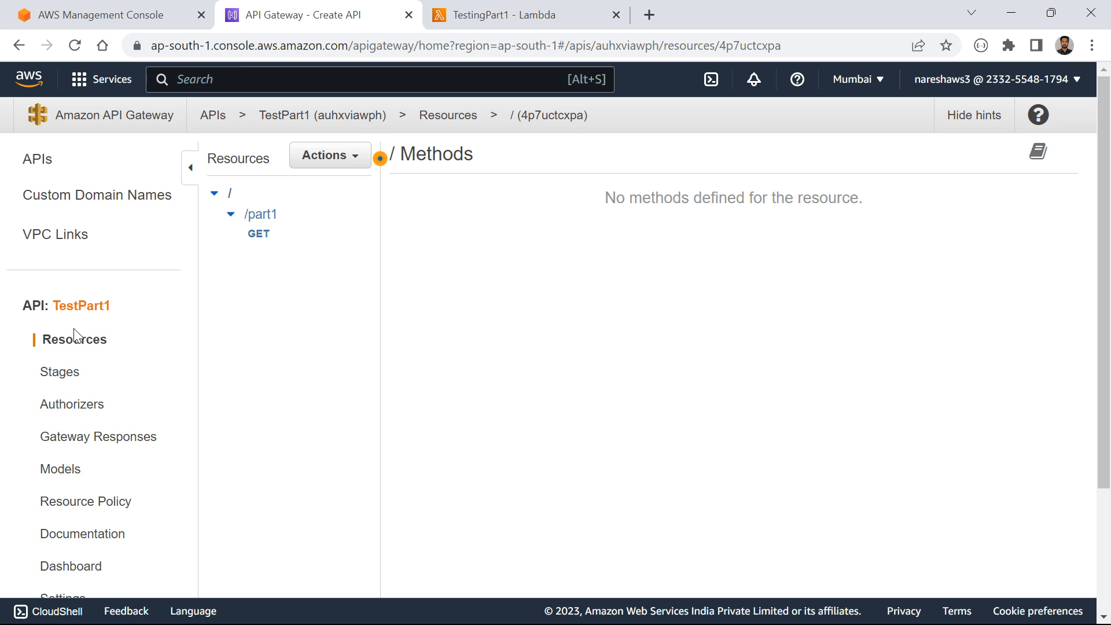
{"action": "left_click", "coordinate": [55, 377]}
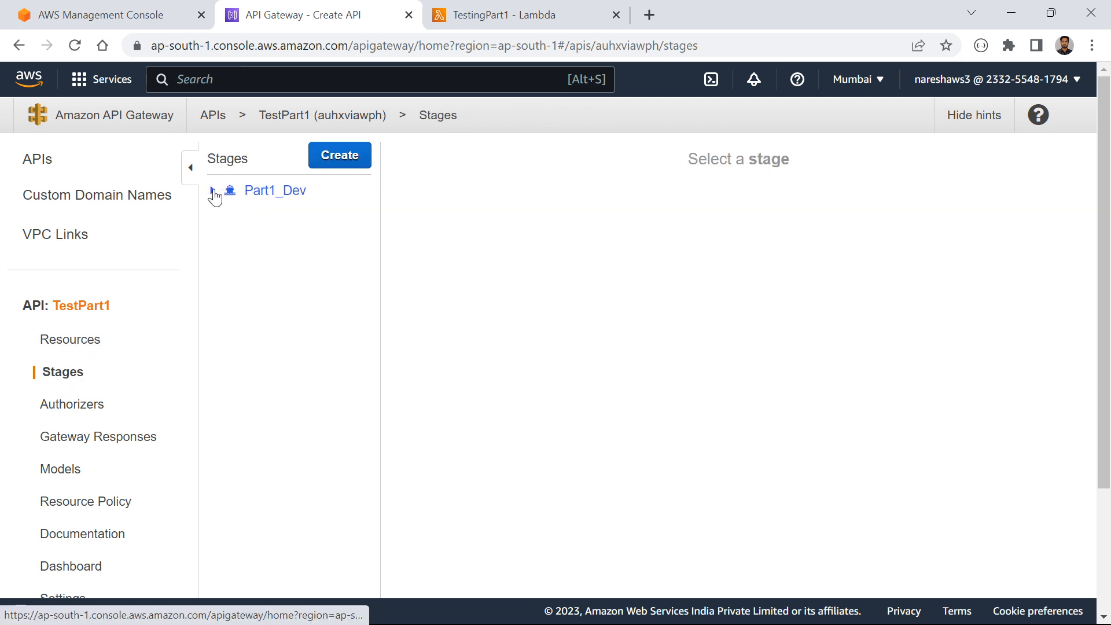
{"action": "left_click", "coordinate": [213, 191]}
{"action": "left_click", "coordinate": [265, 253]}
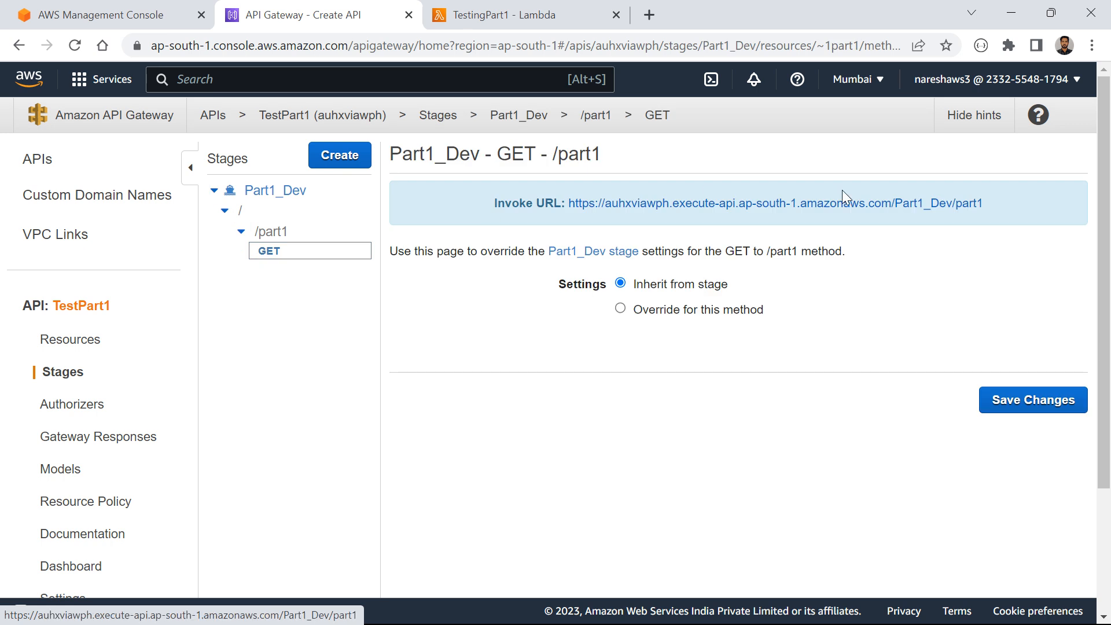
{"action": "left_click_drag", "start_coordinate": [996, 209], "coordinate": [566, 206]}
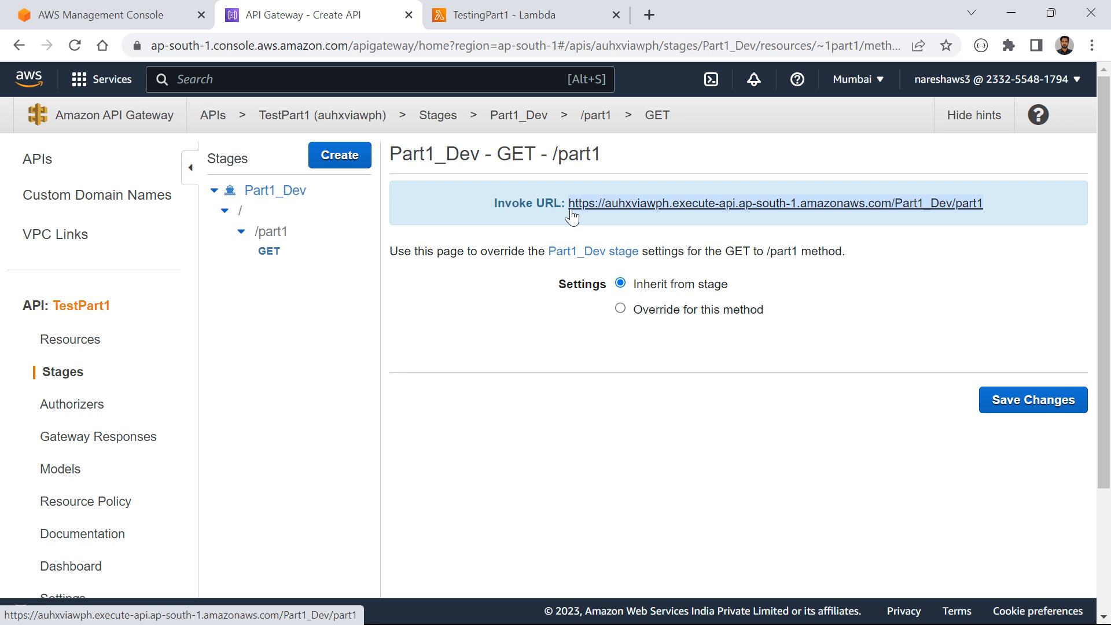
{"action": "left_click", "coordinate": [570, 211]}
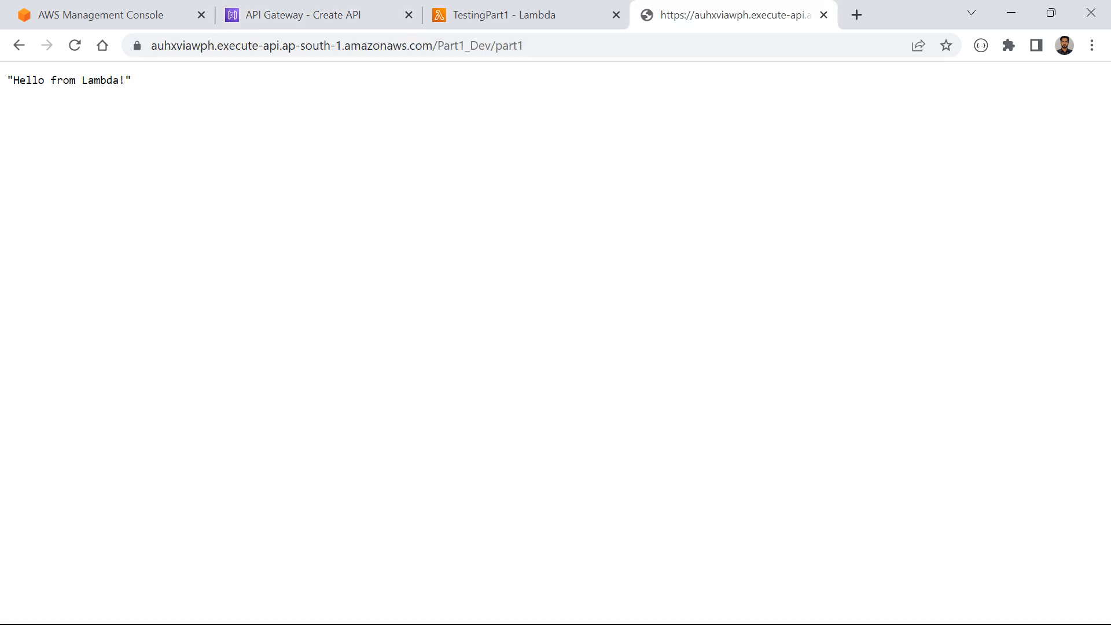
{"action": "left_click", "coordinate": [632, 45]}
{"action": "key", "text": "Return"}
Compare the TestingPart1 function's source code with the response returned by the invoke URL
{"action": "left_click", "coordinate": [544, 20]}
{"action": "scroll", "coordinate": [392, 399], "scroll_direction": "down", "scroll_amount": 1}
{"action": "scroll", "coordinate": [392, 400], "scroll_direction": "down", "scroll_amount": 8}
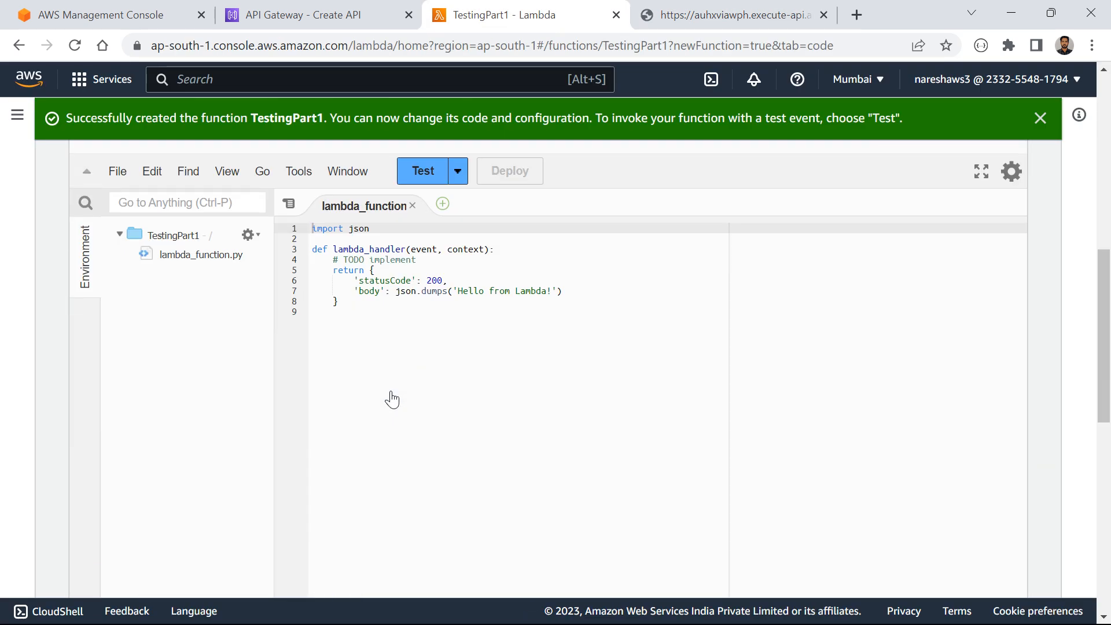
{"action": "left_click", "coordinate": [685, 21]}
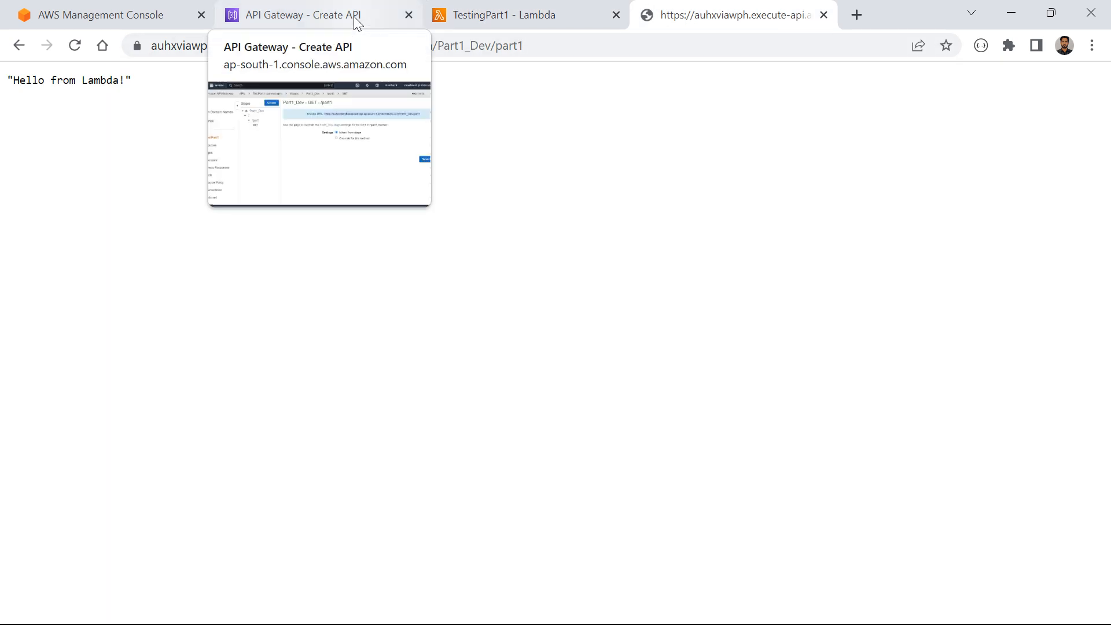
{"action": "left_click", "coordinate": [353, 16]}
{"action": "left_click", "coordinate": [665, 17]}
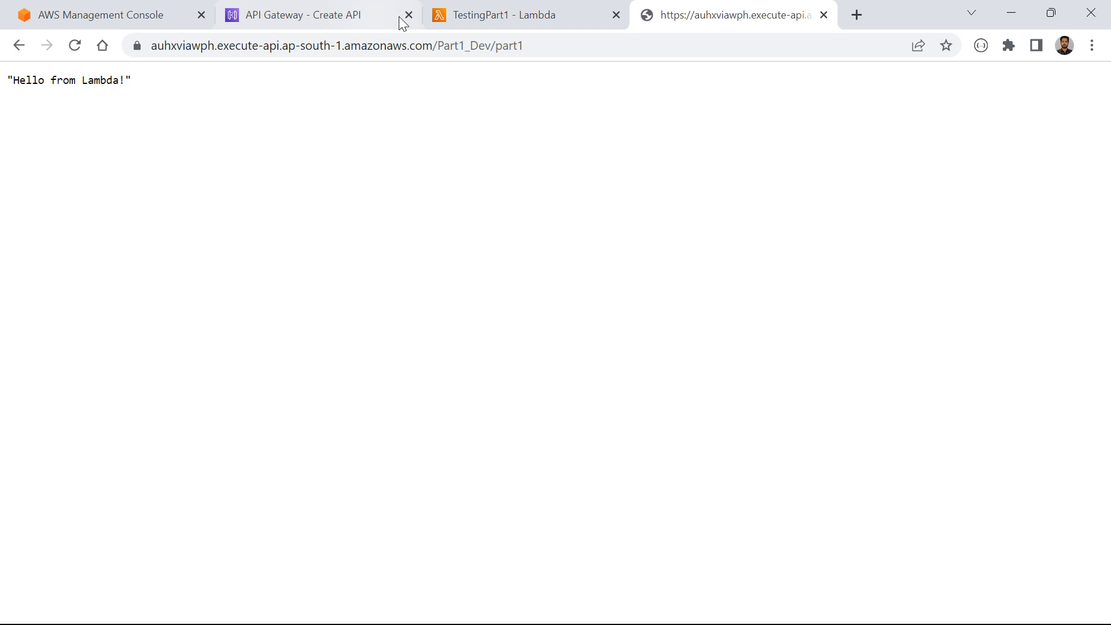
Change the body message in the TestingPart1 function code to "Hello from Lambda v1!" and save the file
{"action": "left_click", "coordinate": [457, 23]}
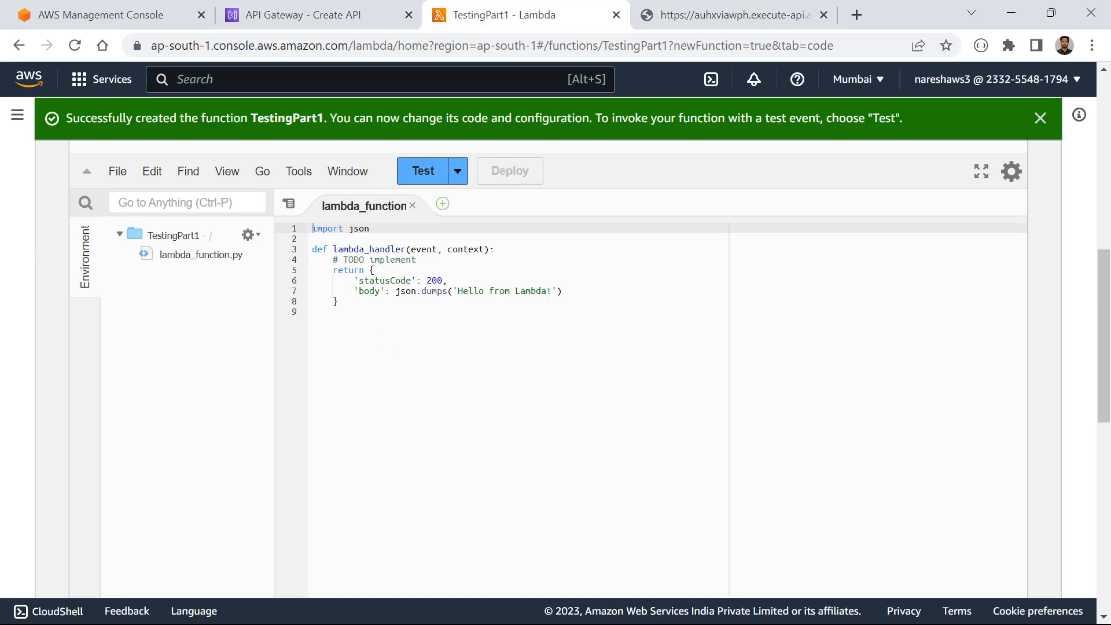
{"action": "left_click", "coordinate": [547, 292]}
{"action": "type", "text": "v1"}
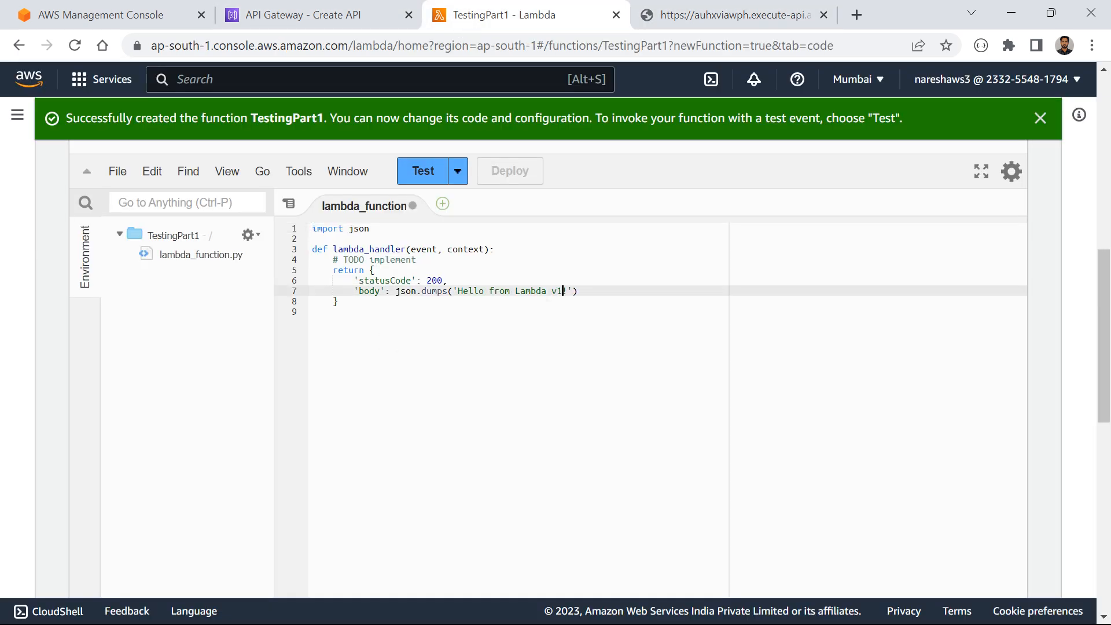
{"action": "key", "text": "ctrl+s"}
Introduce a deliberate error by adding "sdsd" at the end of the statusCode line, then save and deploy the function
{"action": "left_click", "coordinate": [512, 278]}
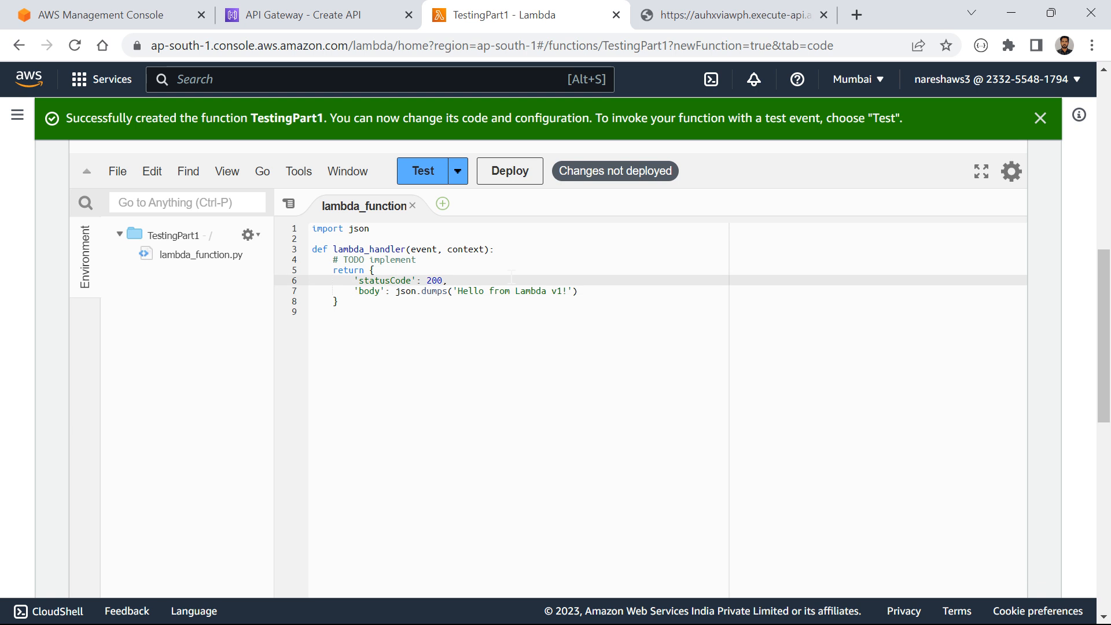
{"action": "type", "text": "sdsd"}
{"action": "key", "text": "ctrl+s"}
{"action": "left_click", "coordinate": [496, 173]}
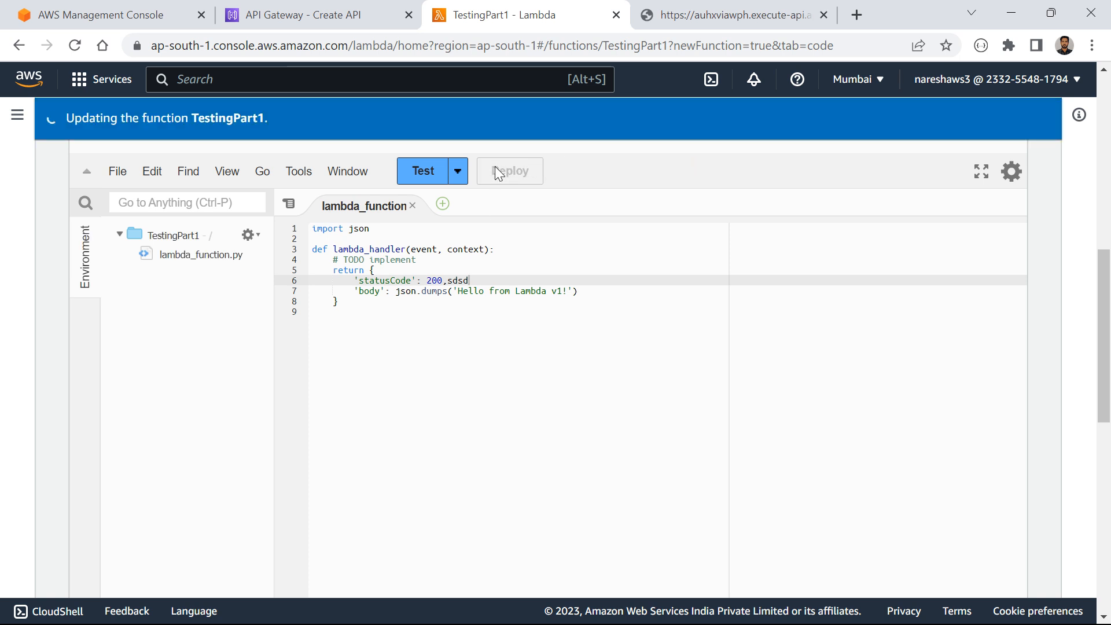
Reload the invoke URL page to check the deployed function's response, then return to the TestingPart1 code
{"action": "left_click", "coordinate": [689, 20]}
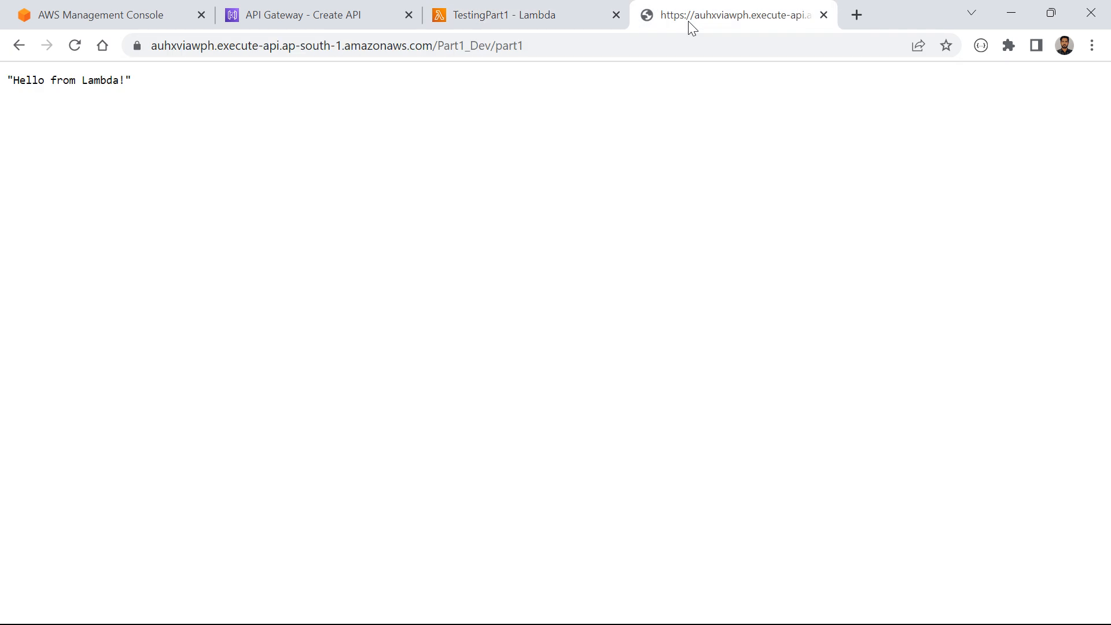
{"action": "left_click", "coordinate": [75, 46]}
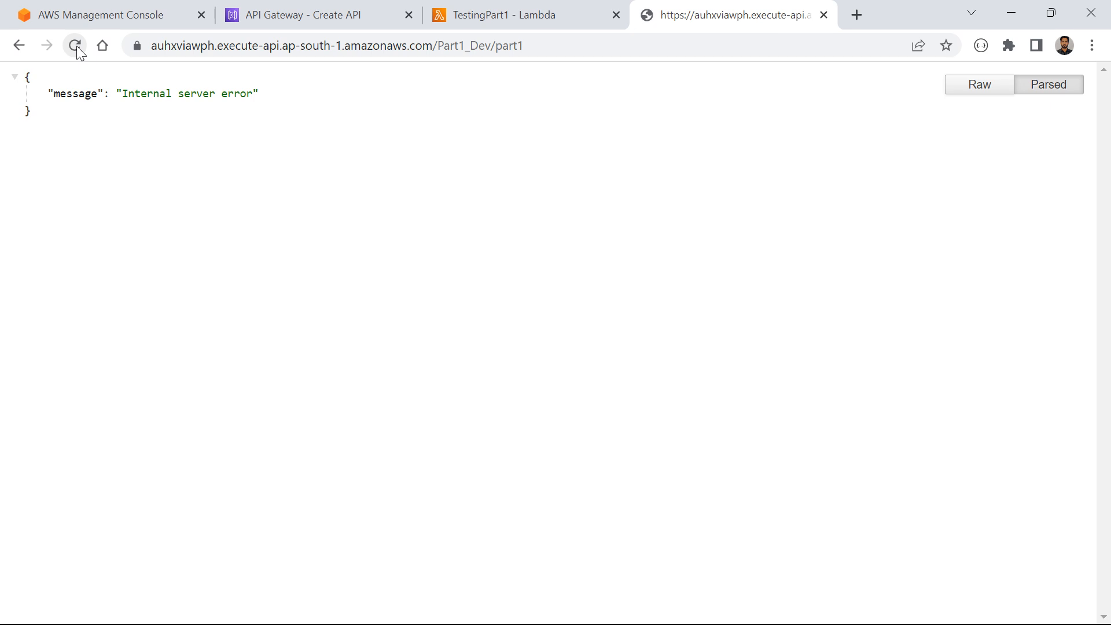
{"action": "left_click", "coordinate": [455, 13]}
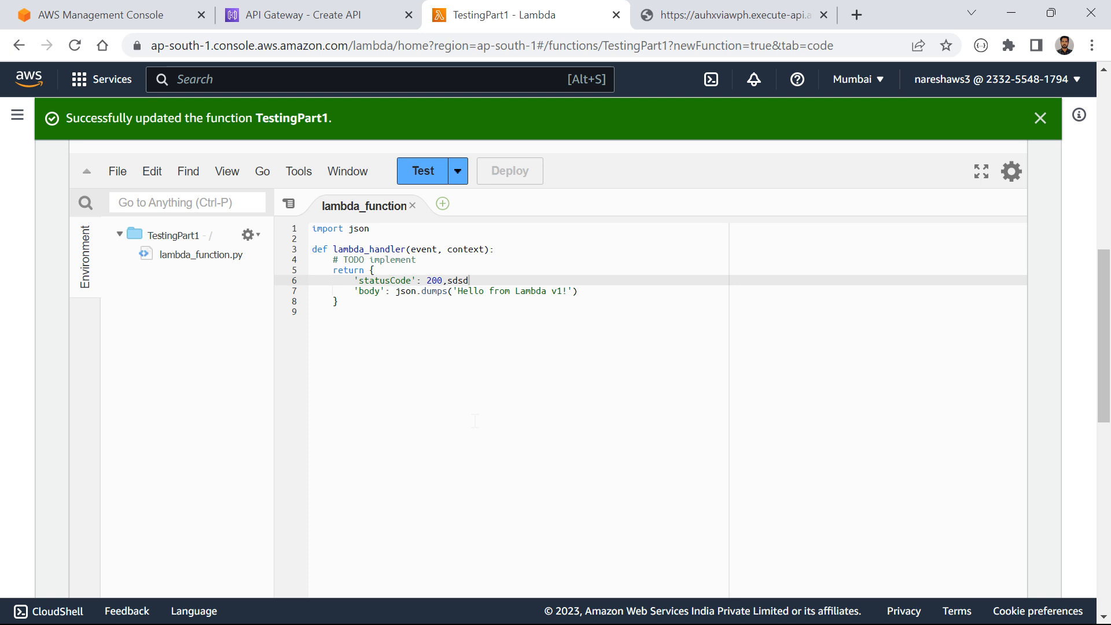
Remove "sdsd" from the end of the statusCode line and deploy the TestingPart1 function
{"action": "key", "text": "BackSpace"}
{"action": "key", "text": "BackSpace"}
{"action": "key", "text": "BackSpace"}
{"action": "key", "text": "BackSpace"}
{"action": "left_click", "coordinate": [565, 291]}
{"action": "left_click", "coordinate": [521, 171]}
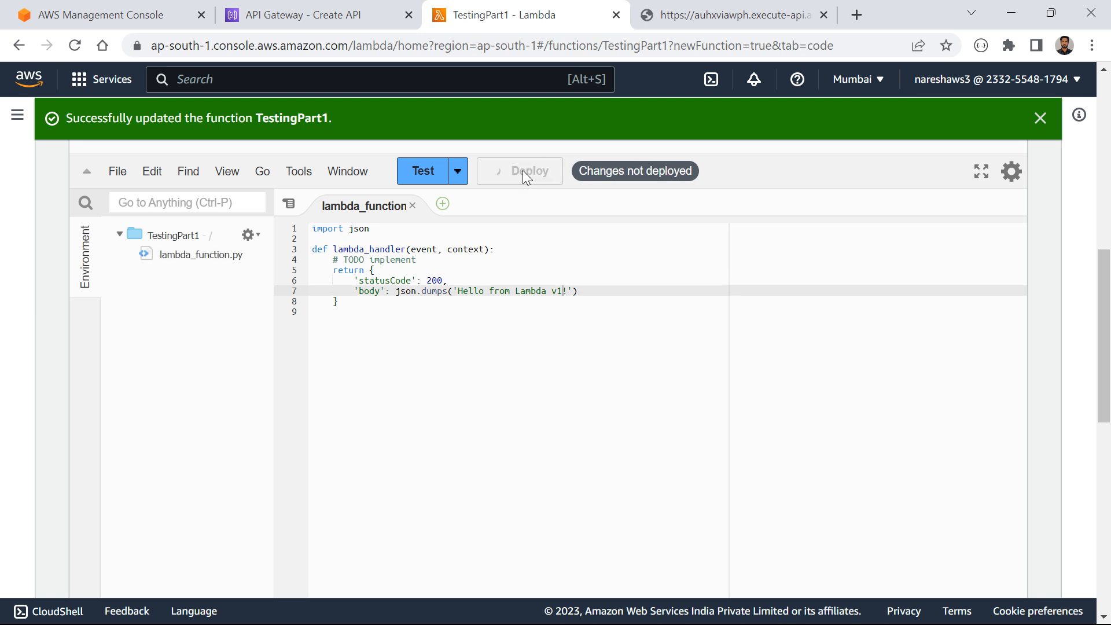
Reload the invoke URL page to check the corrected function's response, then return to the TestingPart1 function
{"action": "left_click", "coordinate": [677, 14]}
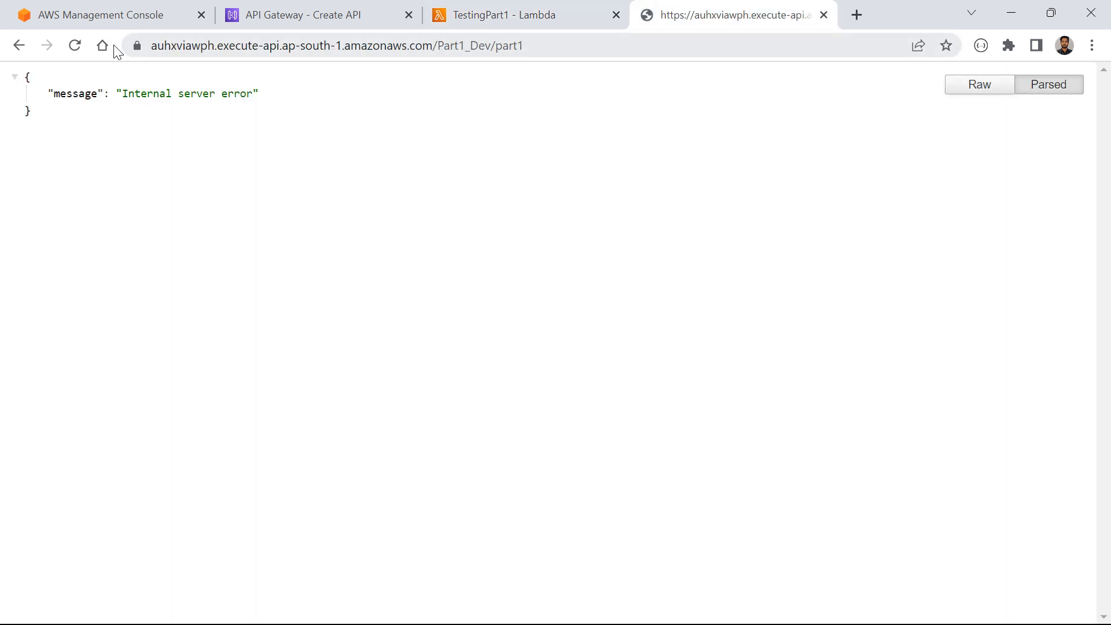
{"action": "left_click", "coordinate": [74, 46]}
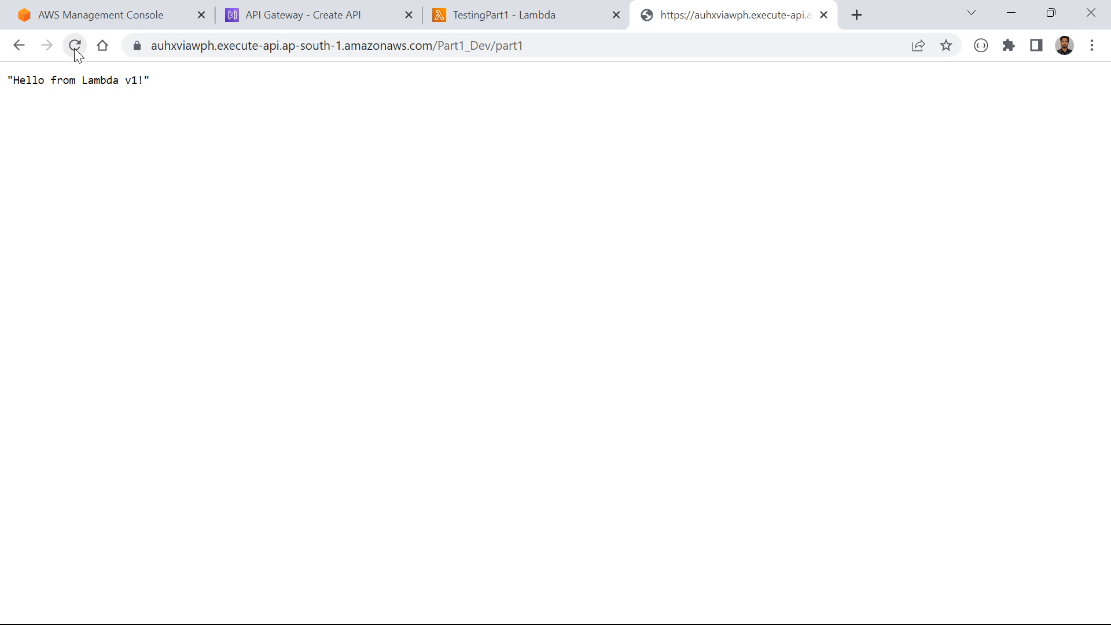
{"action": "left_click", "coordinate": [466, 21]}
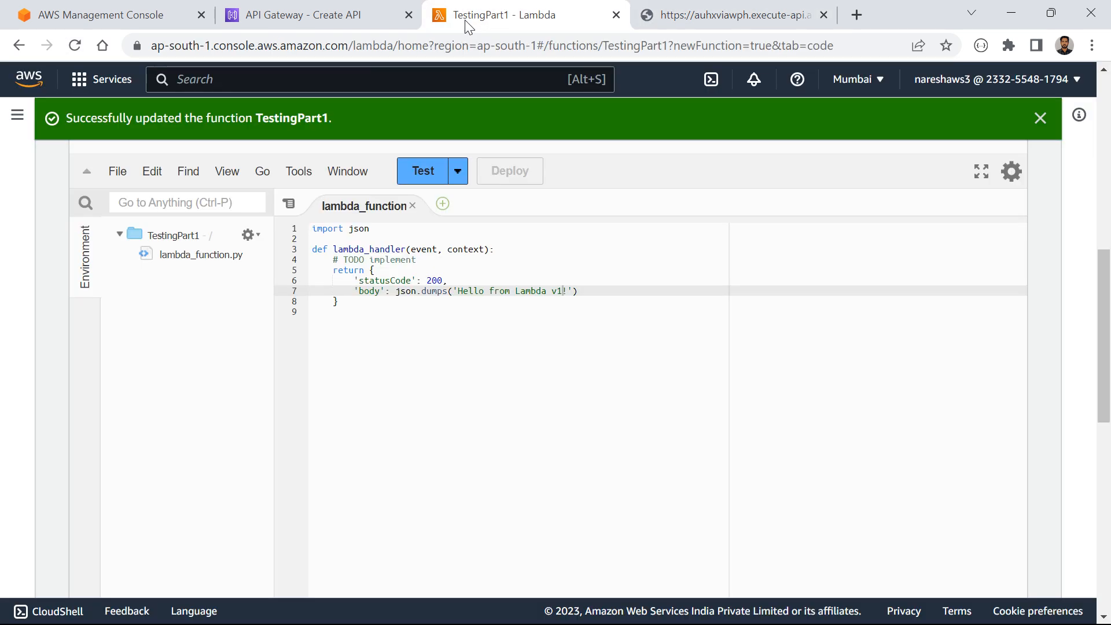
Examine the published versions of the TestingPart1 function and review the invoke URL response alongside them
{"action": "scroll", "coordinate": [502, 304], "scroll_direction": "up", "scroll_amount": 5}
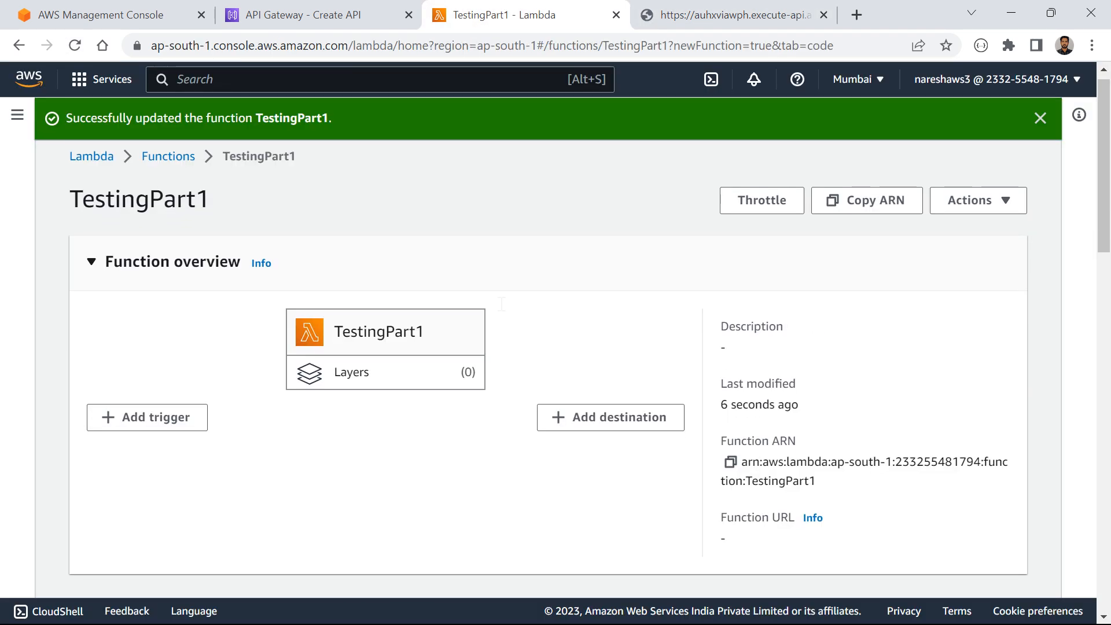
{"action": "scroll", "coordinate": [502, 304], "scroll_direction": "down", "scroll_amount": 5}
{"action": "left_click", "coordinate": [506, 358]}
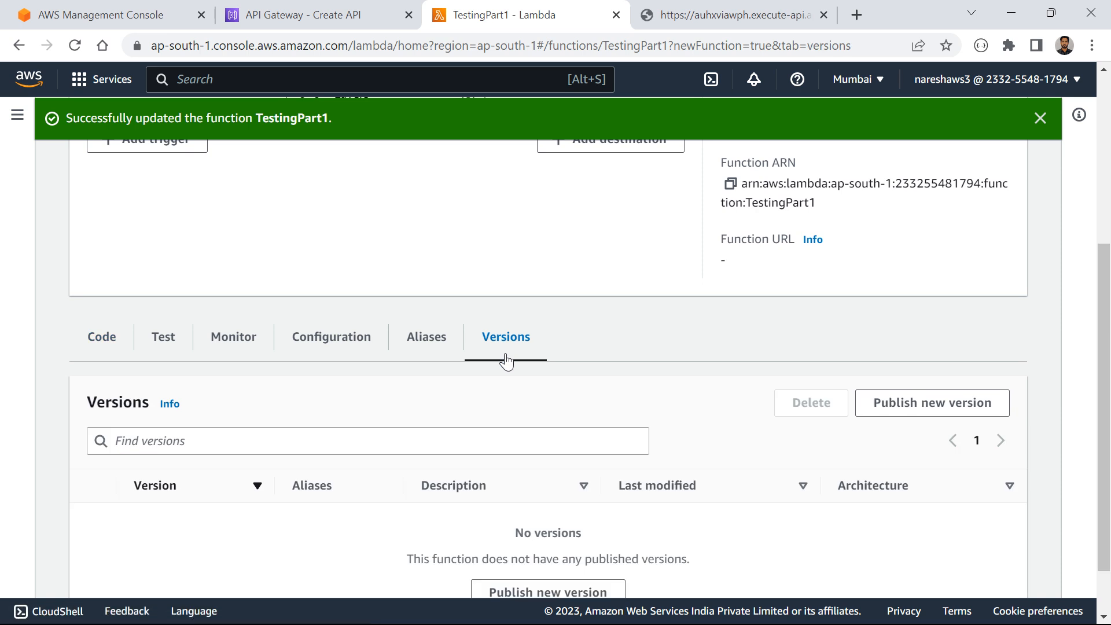
{"action": "scroll", "coordinate": [505, 359], "scroll_direction": "down", "scroll_amount": 1}
{"action": "scroll", "coordinate": [505, 359], "scroll_direction": "up", "scroll_amount": 4}
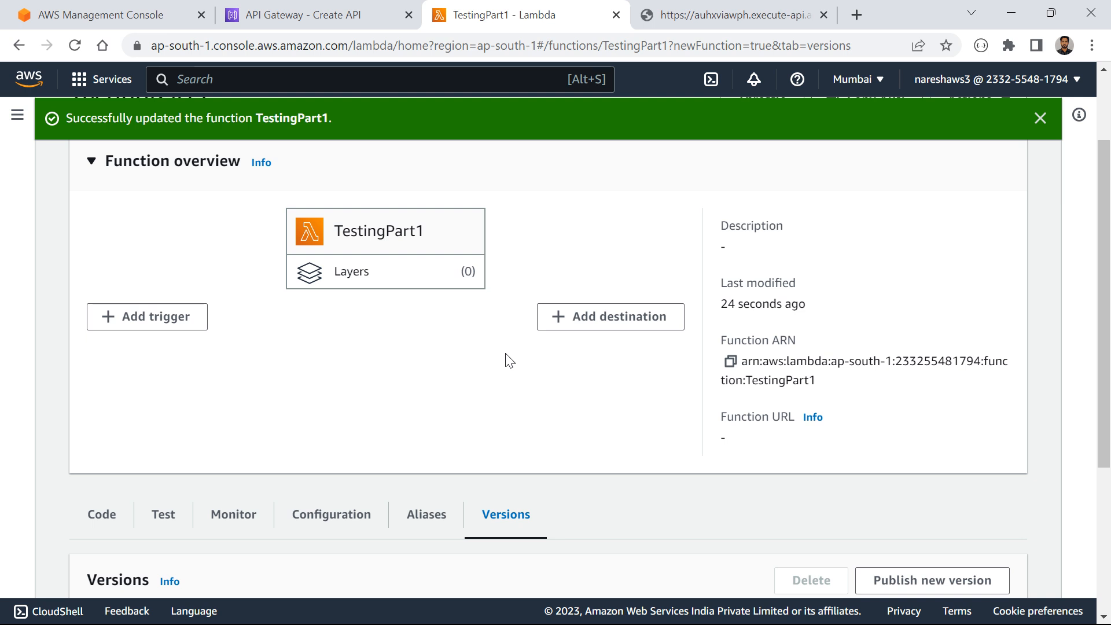
{"action": "left_click", "coordinate": [753, 15]}
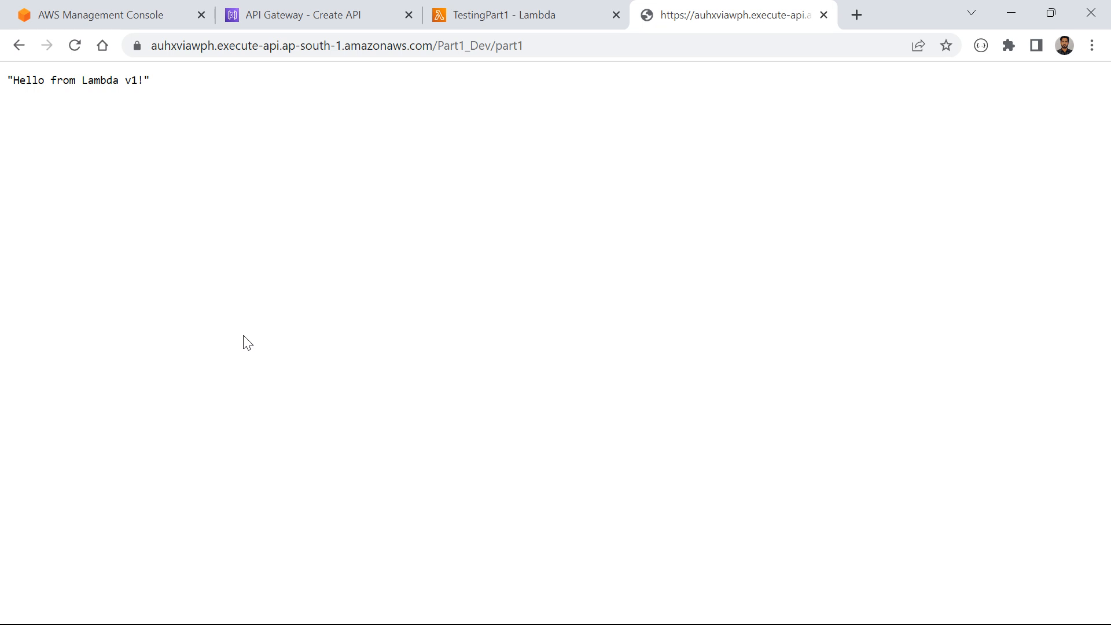
{"action": "left_click", "coordinate": [484, 18]}
{"action": "scroll", "coordinate": [477, 471], "scroll_direction": "down", "scroll_amount": 4}
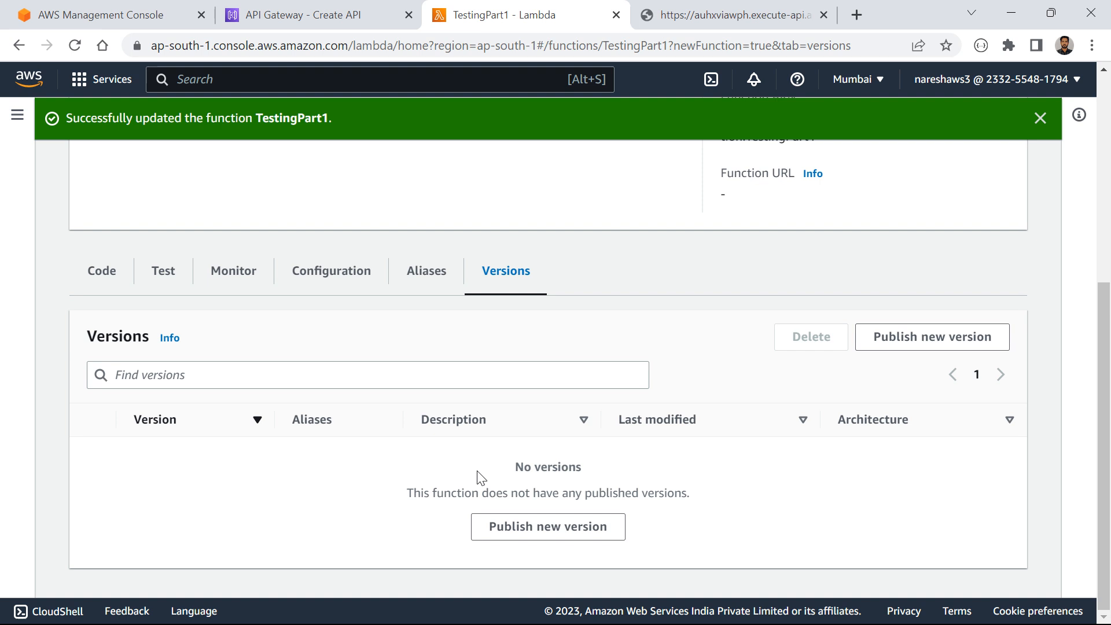
Change the body message in the TestingPart1 function code to "Hello from Lambda v1 bla bla!"
{"action": "left_click", "coordinate": [115, 274]}
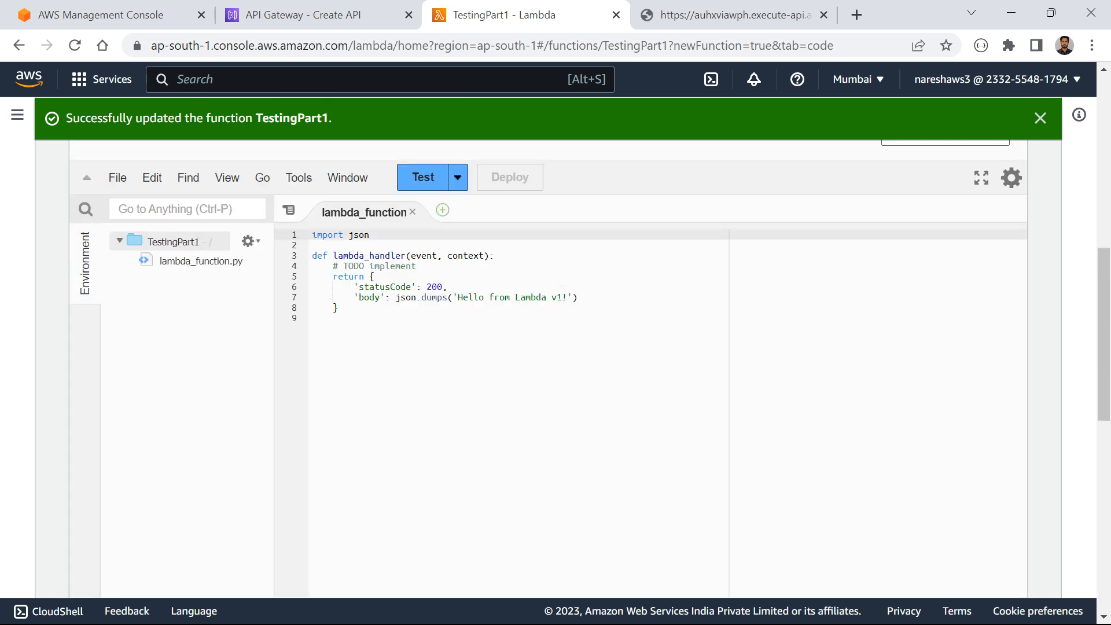
{"action": "left_click", "coordinate": [557, 297]}
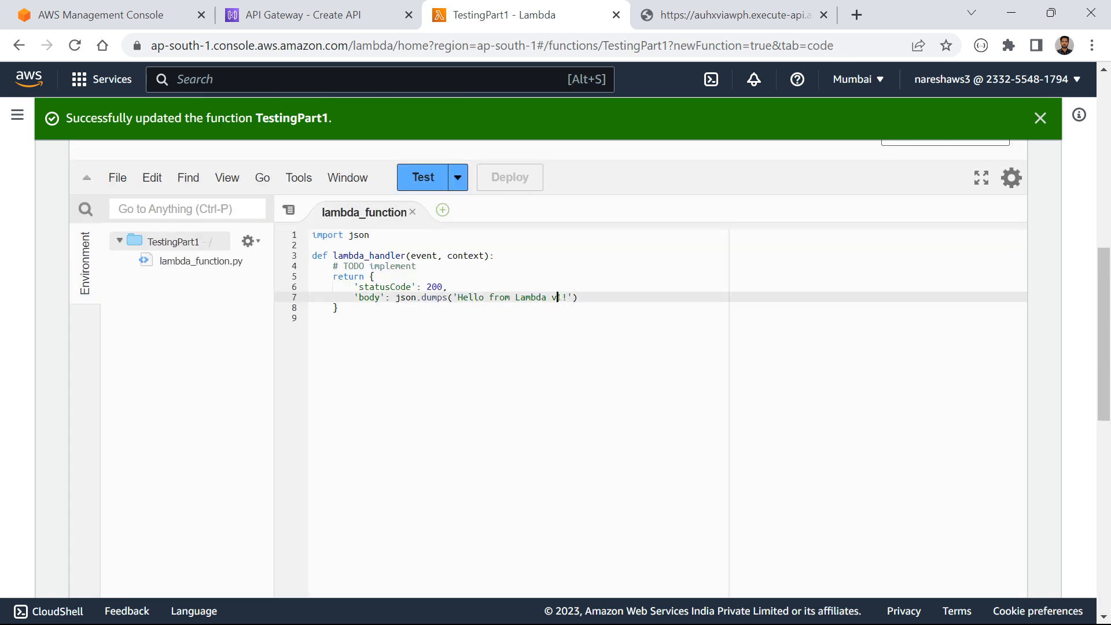
{"action": "key", "text": "Right"}
{"action": "key", "text": "Delete"}
{"action": "type", "text": "bla bla"}
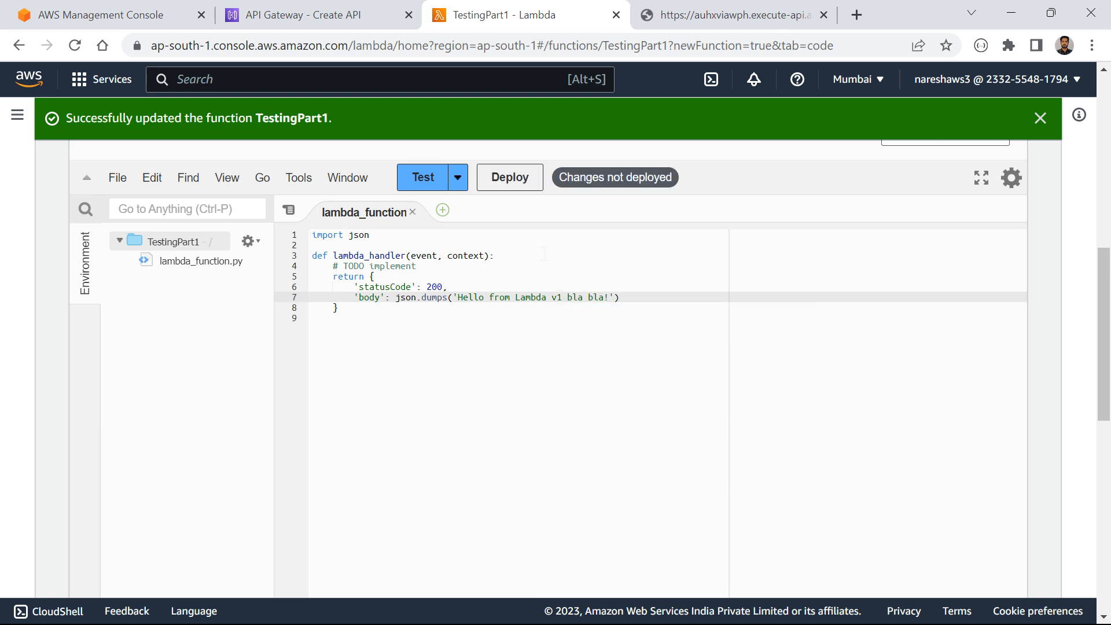
Run a test of the TestingPart1 function and expand the execution details to read its response
{"action": "scroll", "coordinate": [359, 325], "scroll_direction": "up", "scroll_amount": 5}
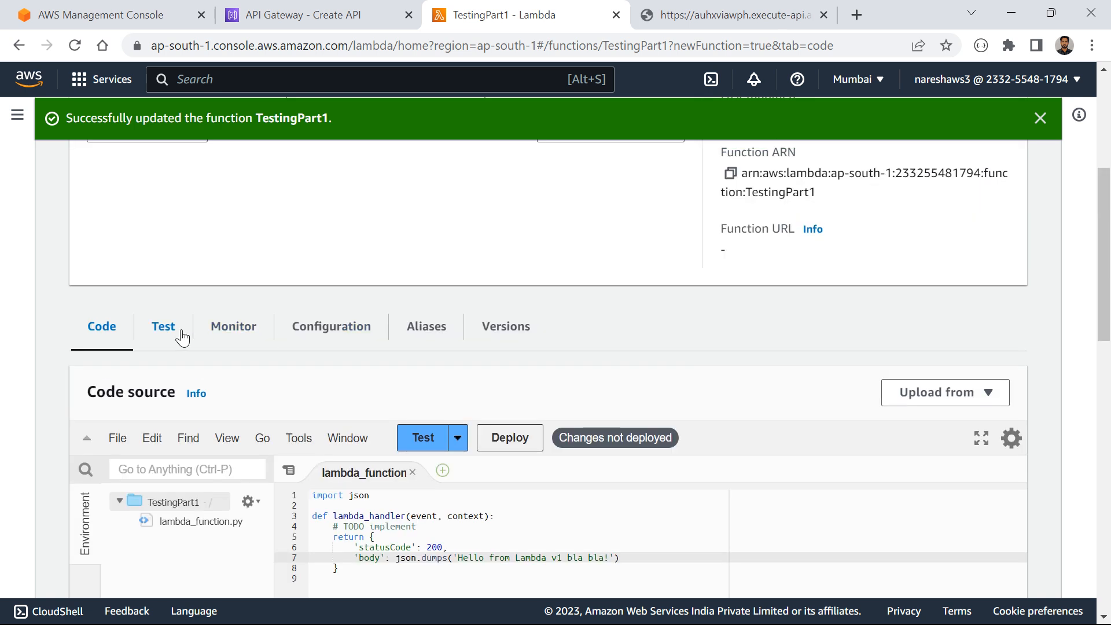
{"action": "left_click", "coordinate": [163, 327]}
{"action": "left_click", "coordinate": [981, 400]}
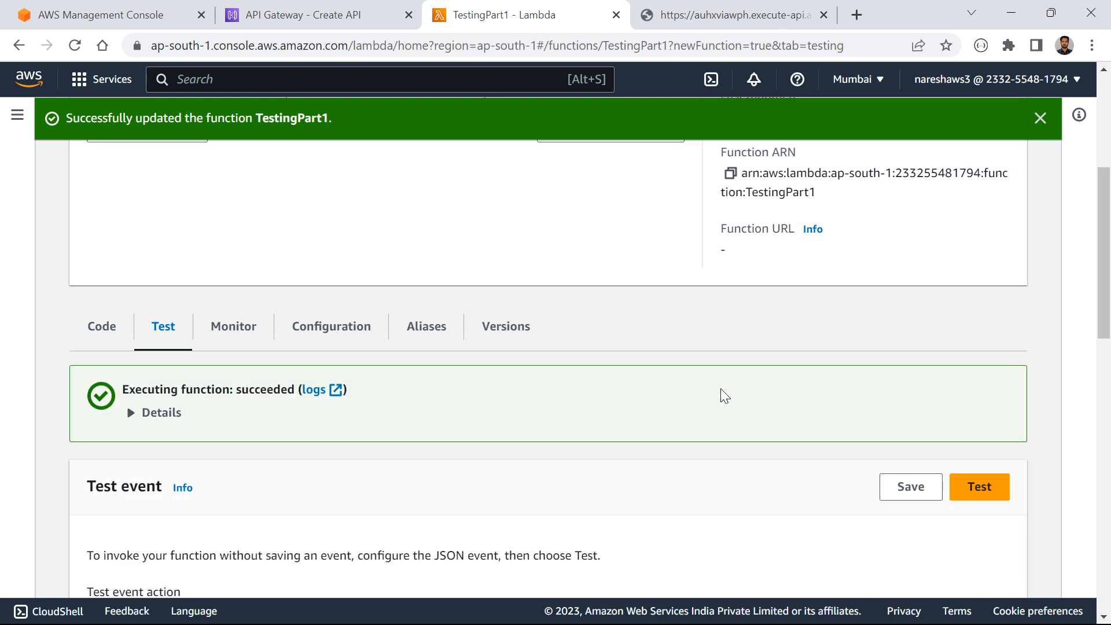
{"action": "scroll", "coordinate": [725, 396], "scroll_direction": "down", "scroll_amount": 3}
{"action": "left_click", "coordinate": [132, 194]}
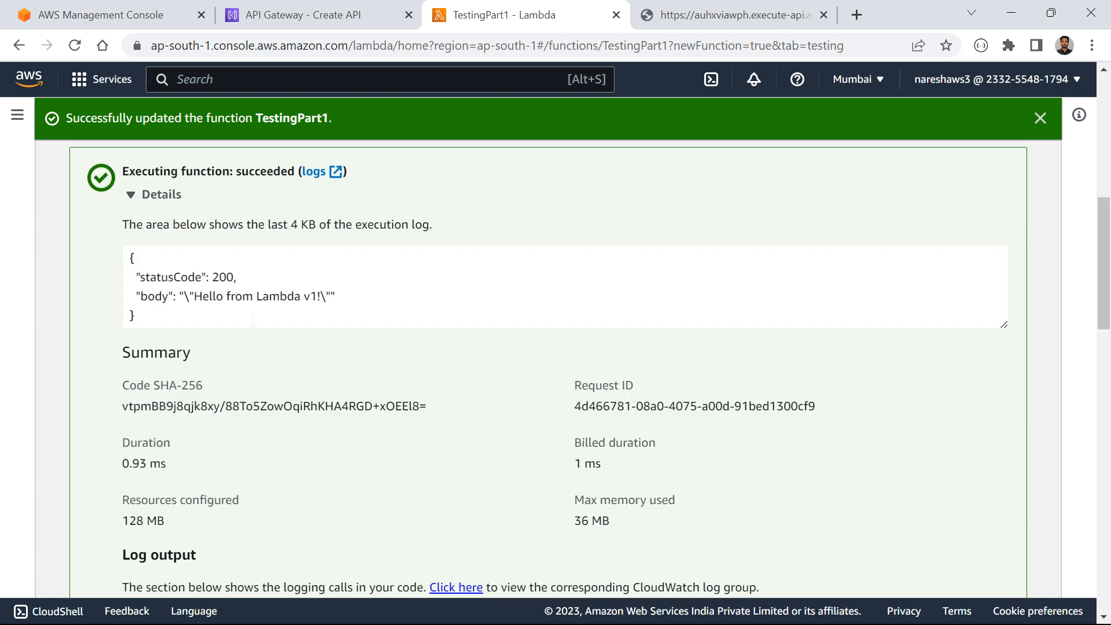
Return to the function's source code and deploy the pending message change
{"action": "scroll", "coordinate": [252, 320], "scroll_direction": "up", "scroll_amount": 6}
{"action": "left_click", "coordinate": [107, 455]}
{"action": "scroll", "coordinate": [596, 449], "scroll_direction": "down", "scroll_amount": 3}
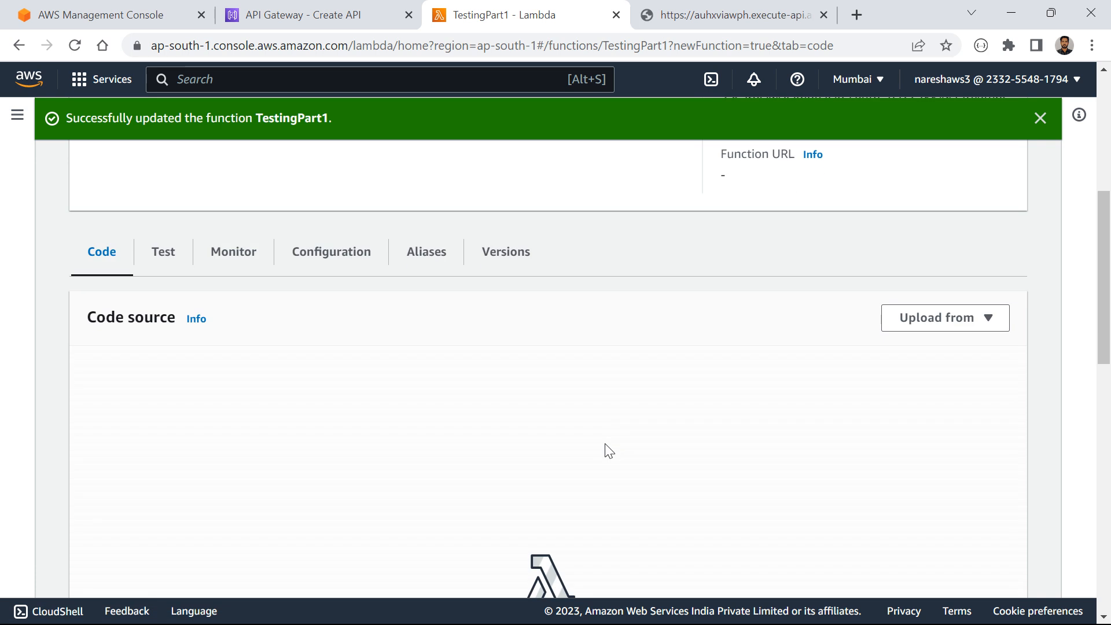
{"action": "scroll", "coordinate": [608, 451], "scroll_direction": "down", "scroll_amount": 2}
{"action": "left_click", "coordinate": [517, 261]}
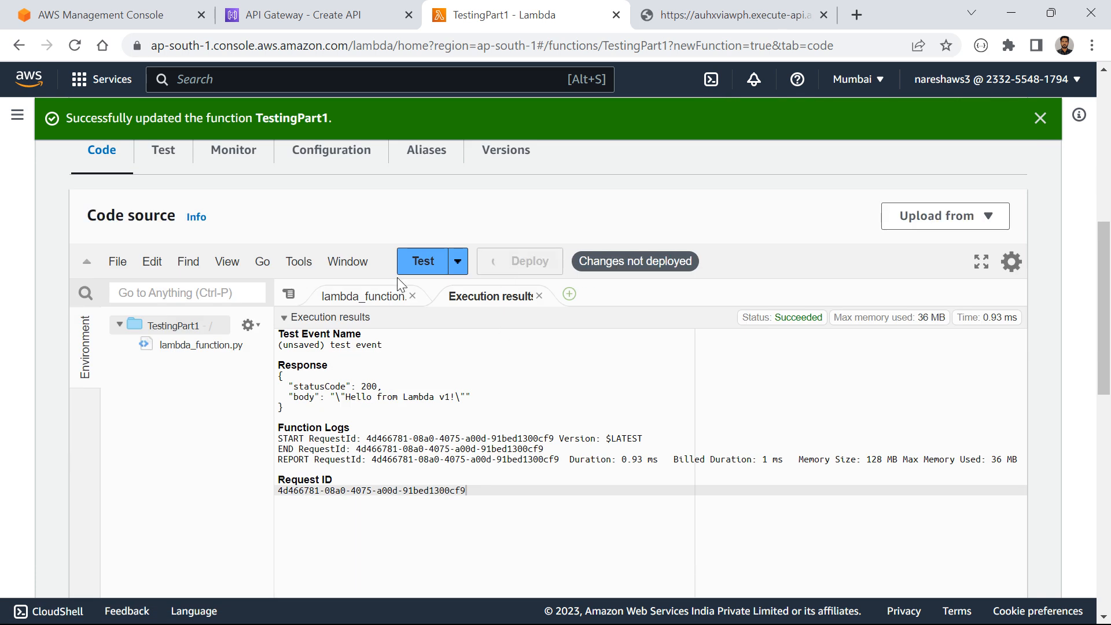
Compare the body message in the lambda_function file with the reloaded invoke URL response
{"action": "left_click", "coordinate": [343, 305]}
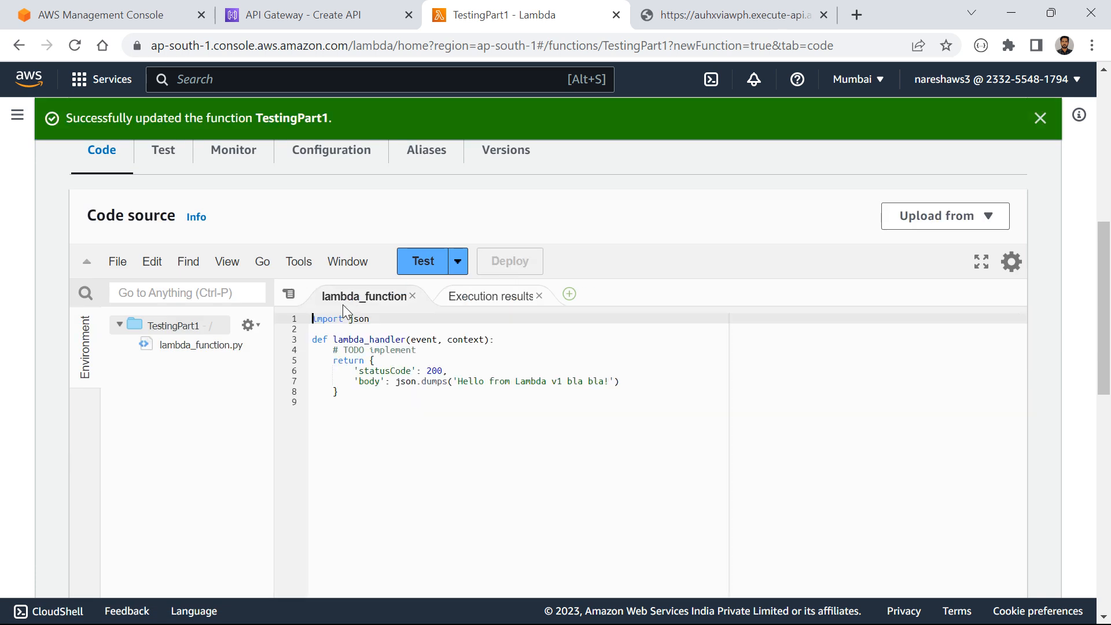
{"action": "left_click_drag", "start_coordinate": [458, 381], "coordinate": [585, 381]}
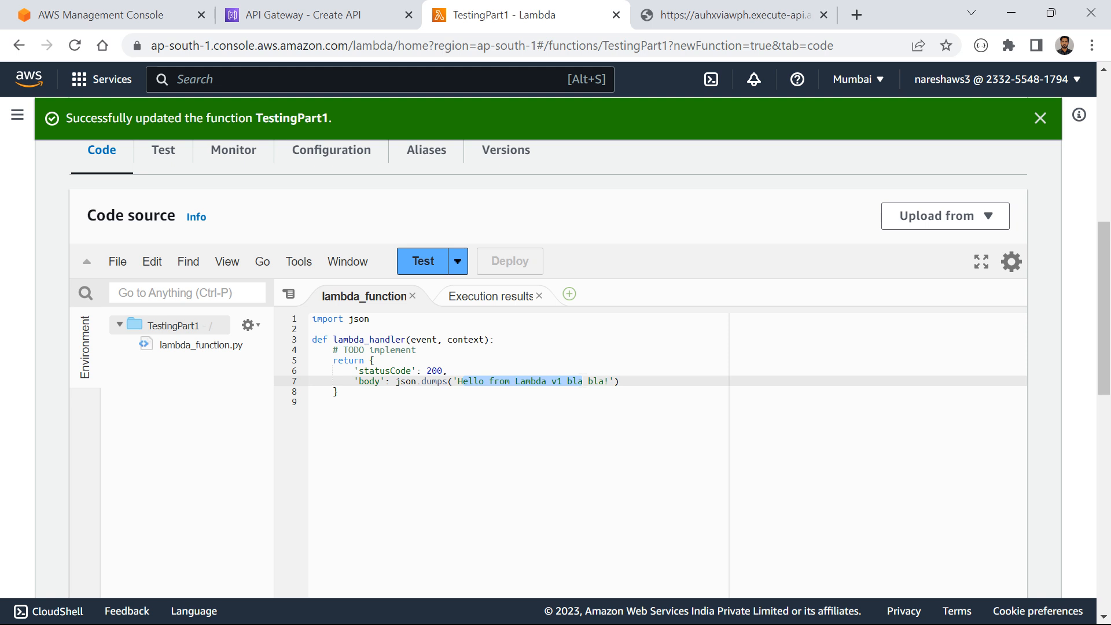
{"action": "left_click", "coordinate": [703, 18]}
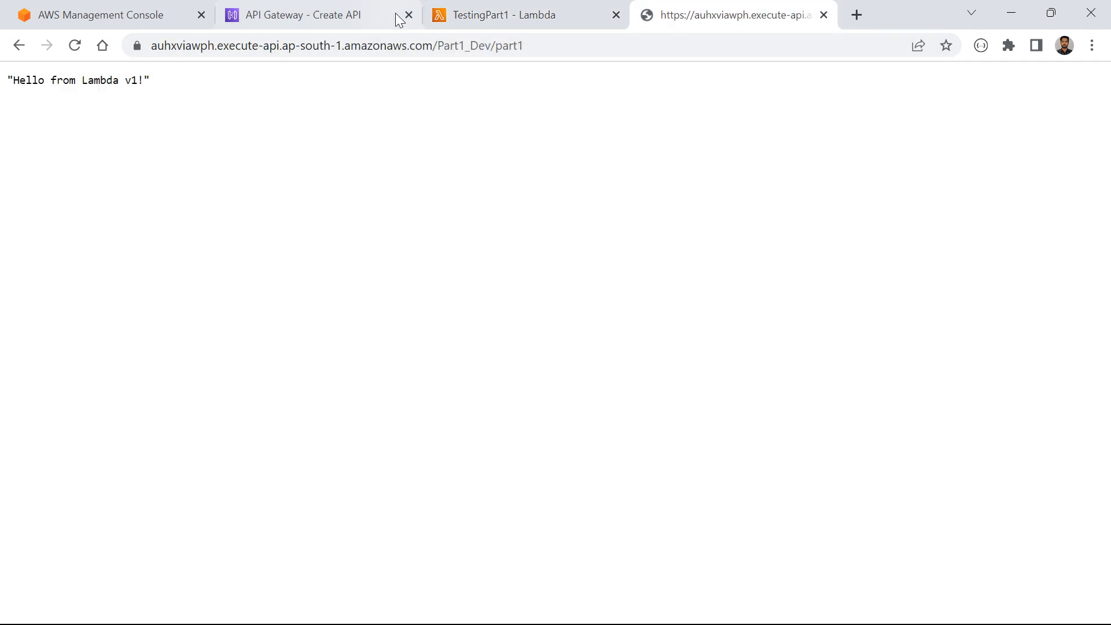
{"action": "left_click", "coordinate": [75, 46]}
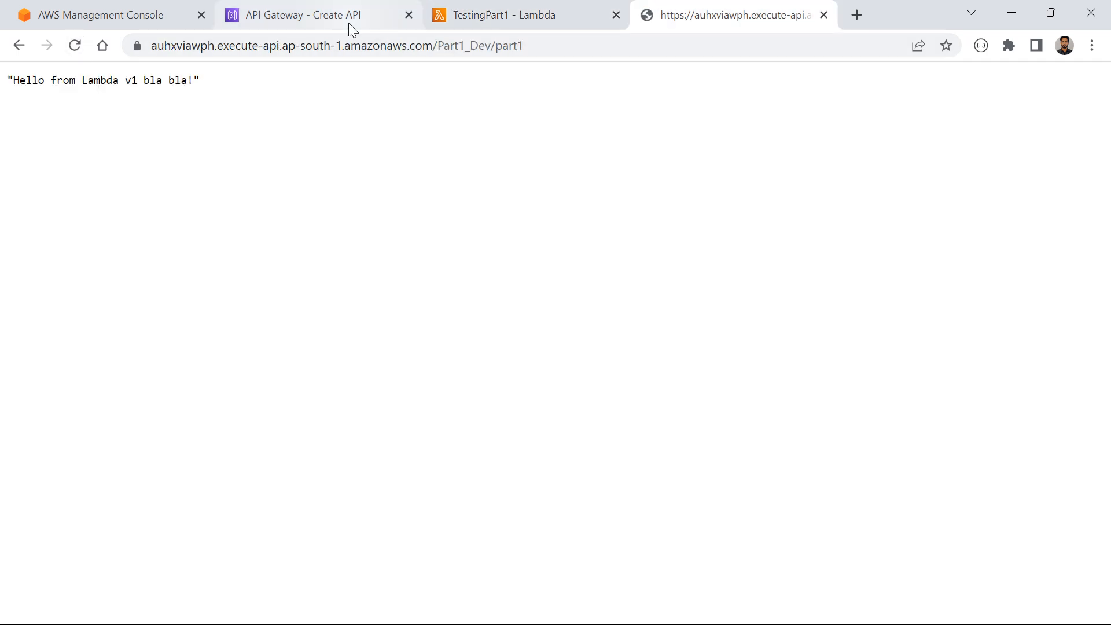
{"action": "left_click", "coordinate": [486, 15]}
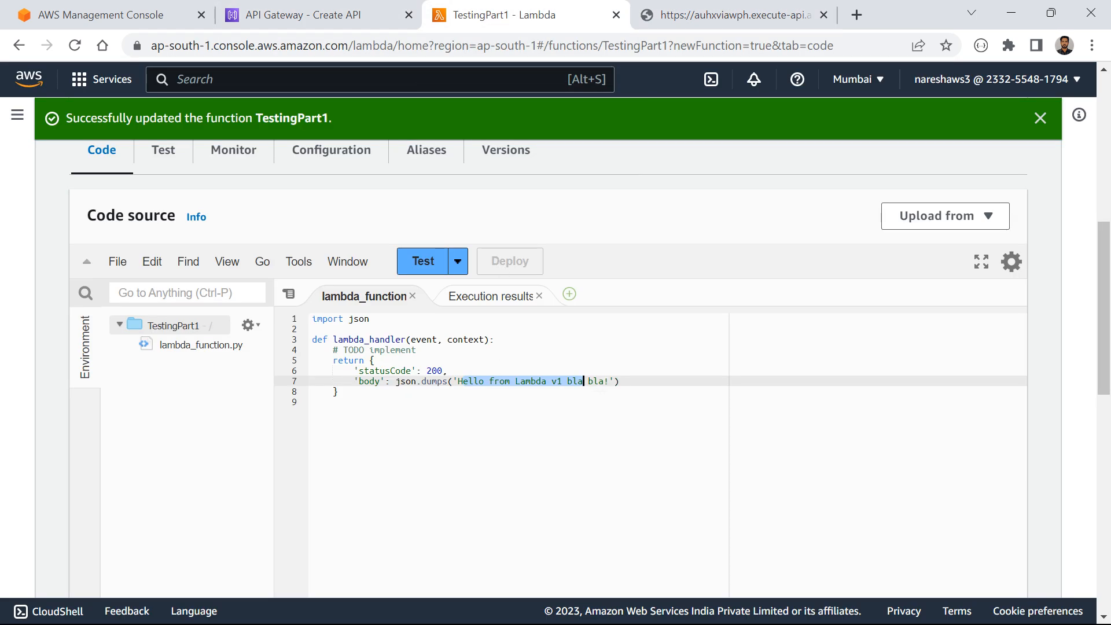
Restore the body message to "Hello from Lambda v1!" by removing "bla bla", and deploy the function
{"action": "left_click", "coordinate": [605, 381]}
{"action": "key", "text": "BackSpace"}
{"action": "key", "text": "BackSpace"}
{"action": "key", "text": "BackSpace"}
{"action": "key", "text": "BackSpace"}
{"action": "key", "text": "BackSpace"}
{"action": "key", "text": "BackSpace"}
{"action": "key", "text": "BackSpace"}
{"action": "key", "text": "BackSpace"}
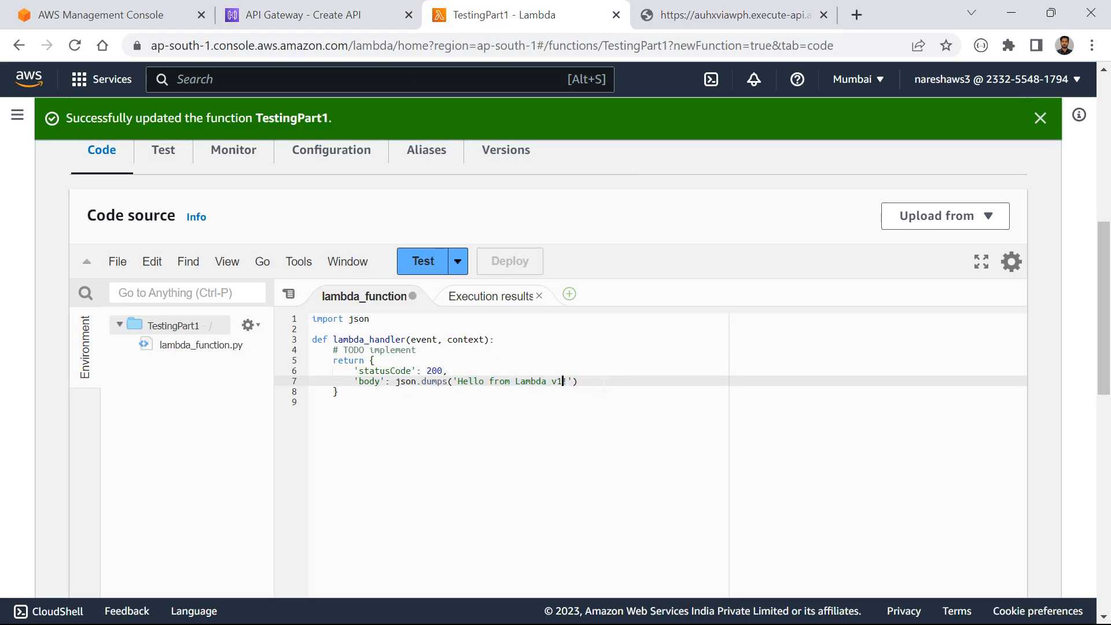
{"action": "left_click", "coordinate": [506, 262]}
Publish a new version of TestingPart1 from $LATEST with the description "test version"
{"action": "scroll", "coordinate": [659, 284], "scroll_direction": "up", "scroll_amount": 5}
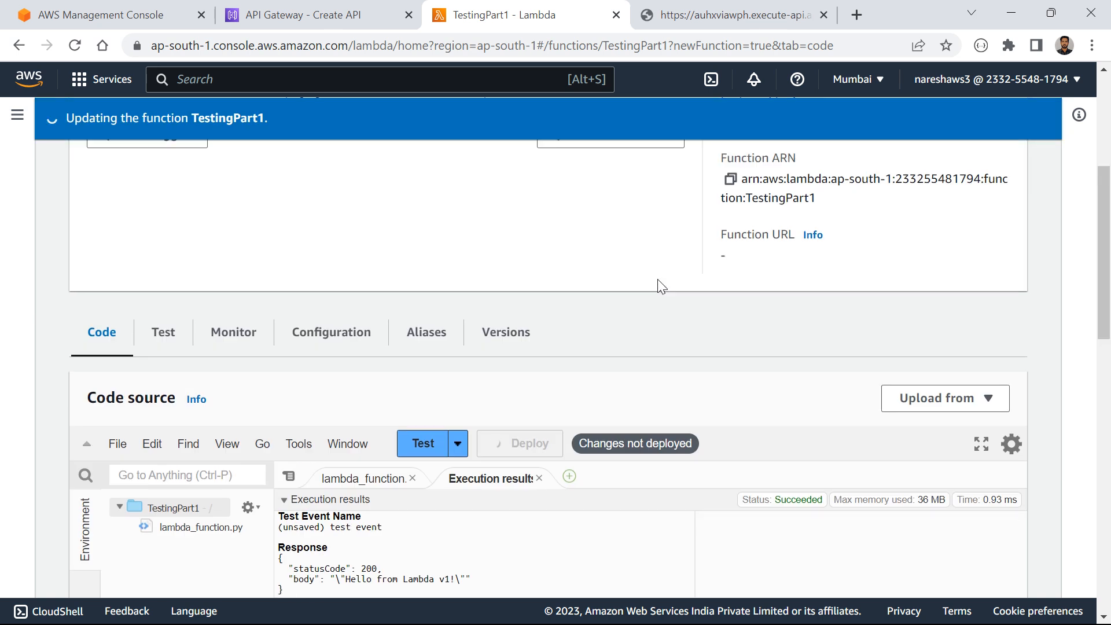
{"action": "left_click", "coordinate": [950, 209]}
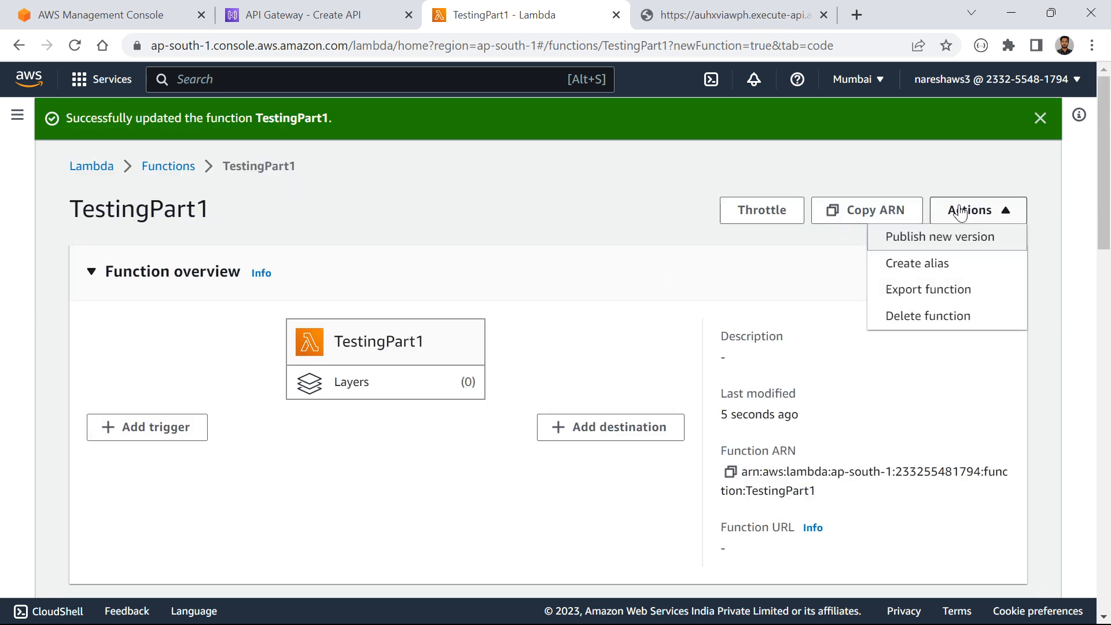
{"action": "left_click", "coordinate": [948, 242]}
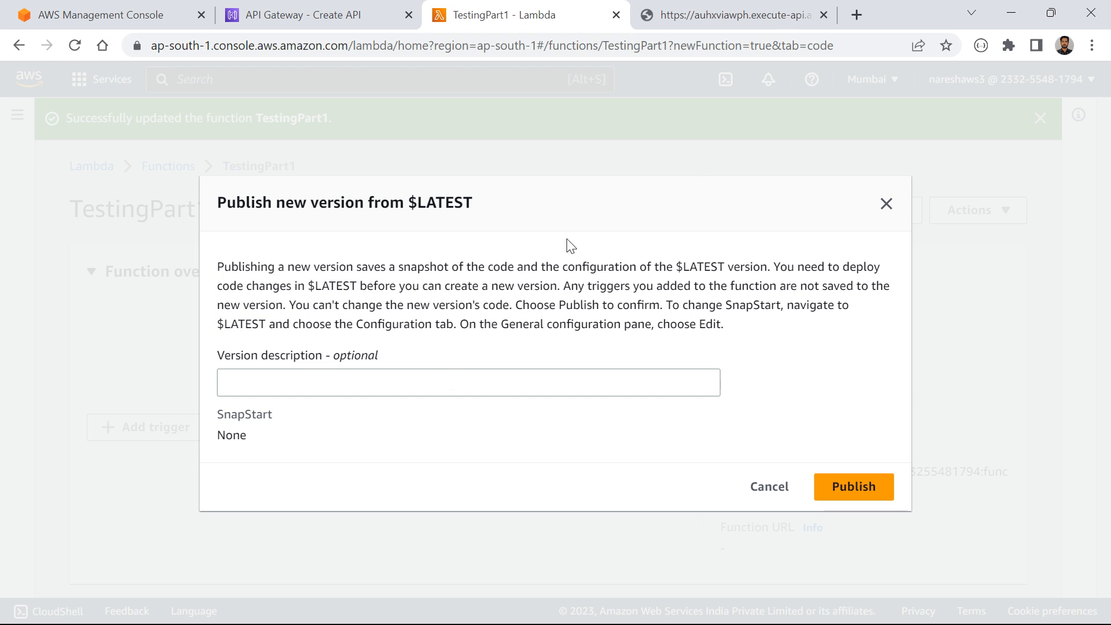
{"action": "left_click", "coordinate": [449, 384]}
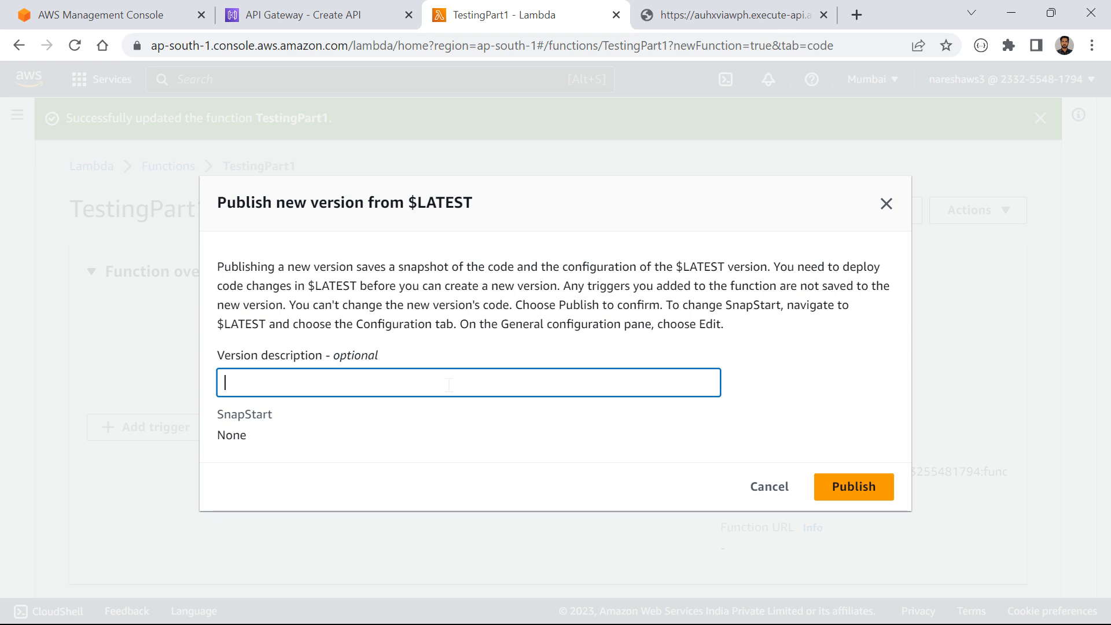
{"action": "type", "text": "test version"}
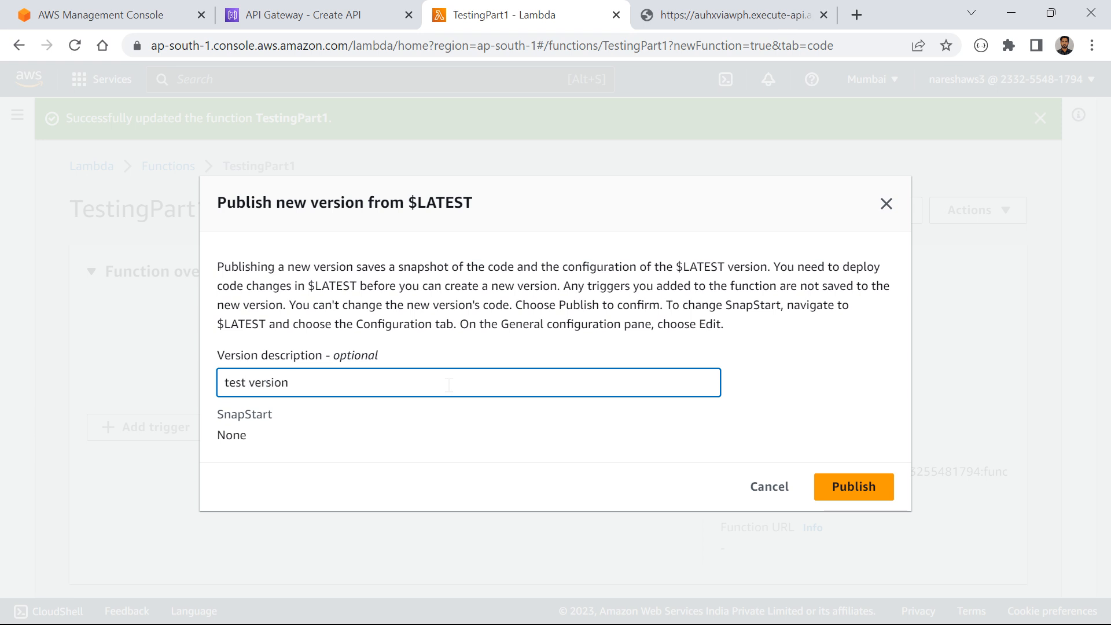
{"action": "left_click", "coordinate": [865, 486]}
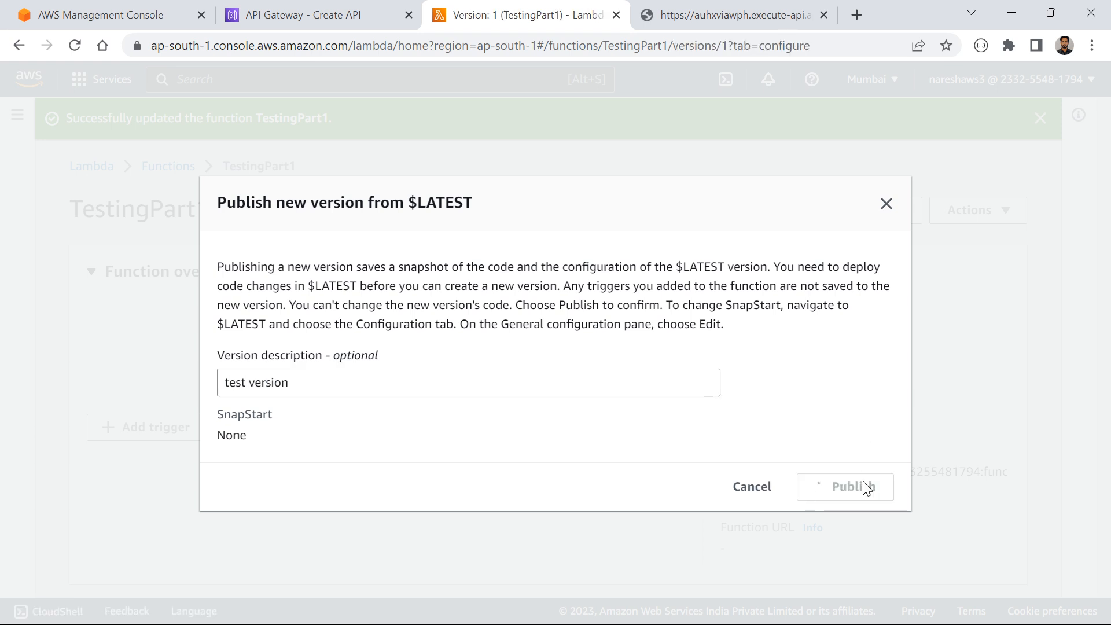
Review the published version's overview and configuration, then open the list of versions on the TestingPart1 function
{"action": "scroll", "coordinate": [529, 344], "scroll_direction": "down", "scroll_amount": 2}
{"action": "scroll", "coordinate": [528, 343], "scroll_direction": "down", "scroll_amount": 1}
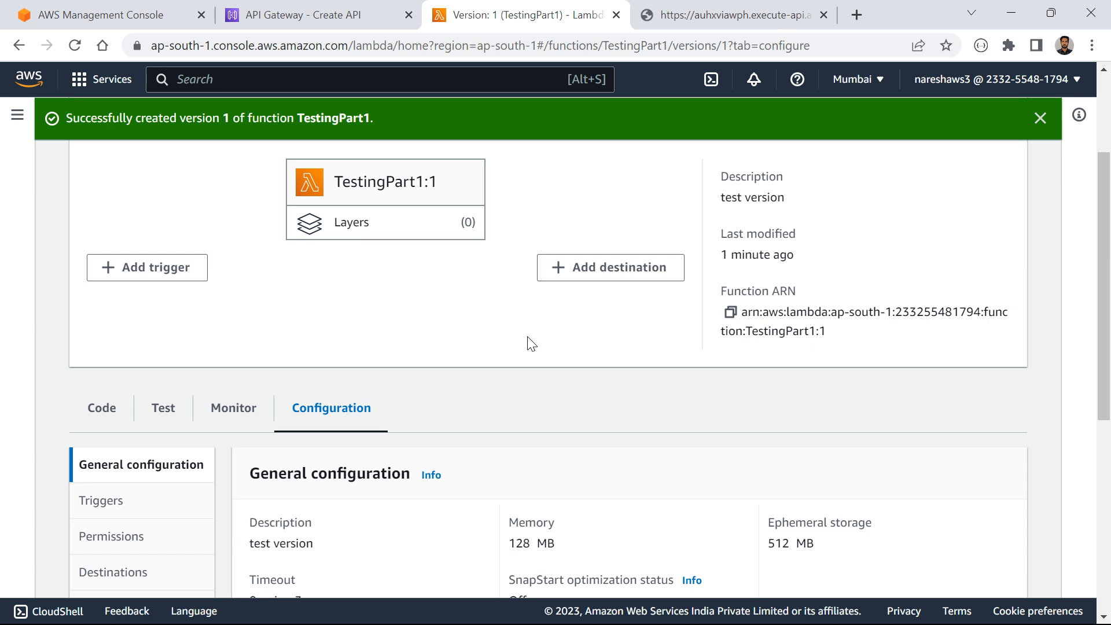
{"action": "scroll", "coordinate": [529, 344], "scroll_direction": "up", "scroll_amount": 3}
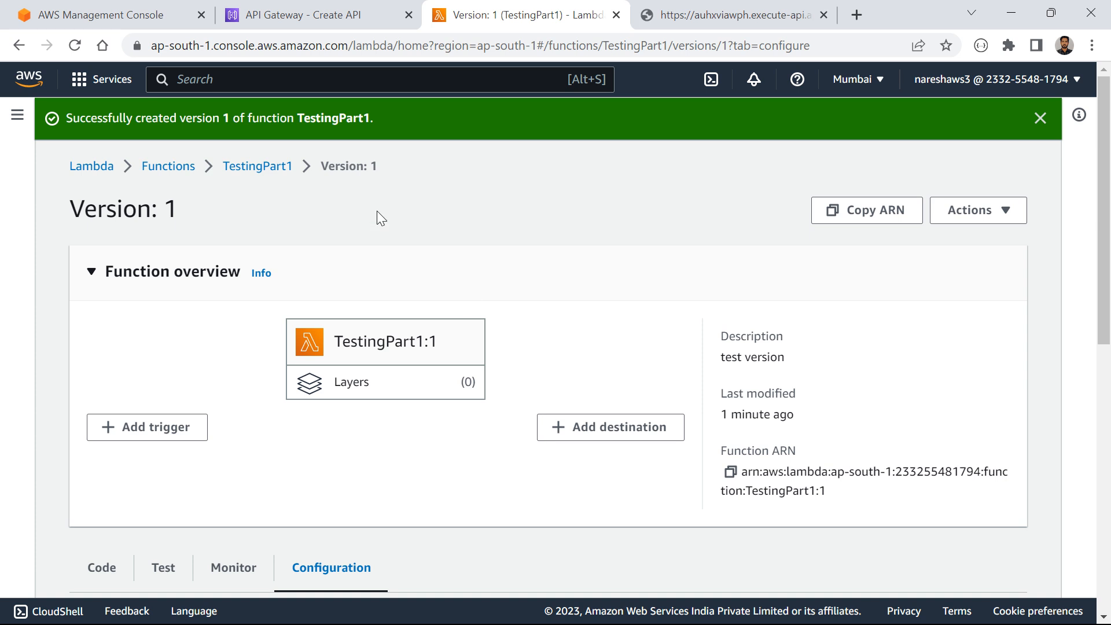
{"action": "left_click", "coordinate": [180, 169]}
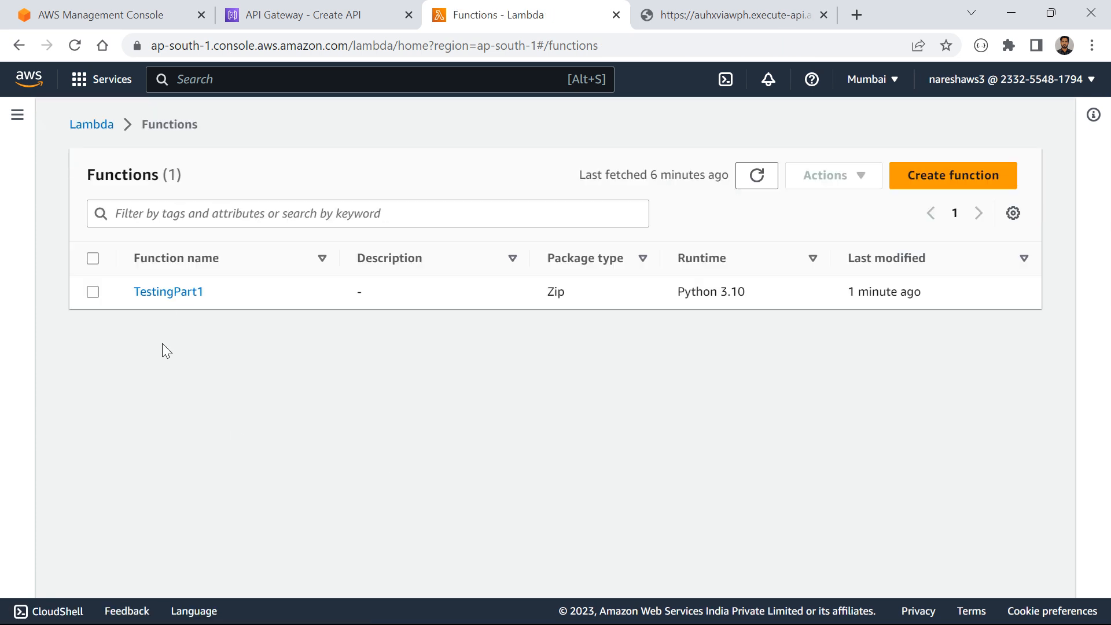
{"action": "left_click", "coordinate": [162, 293]}
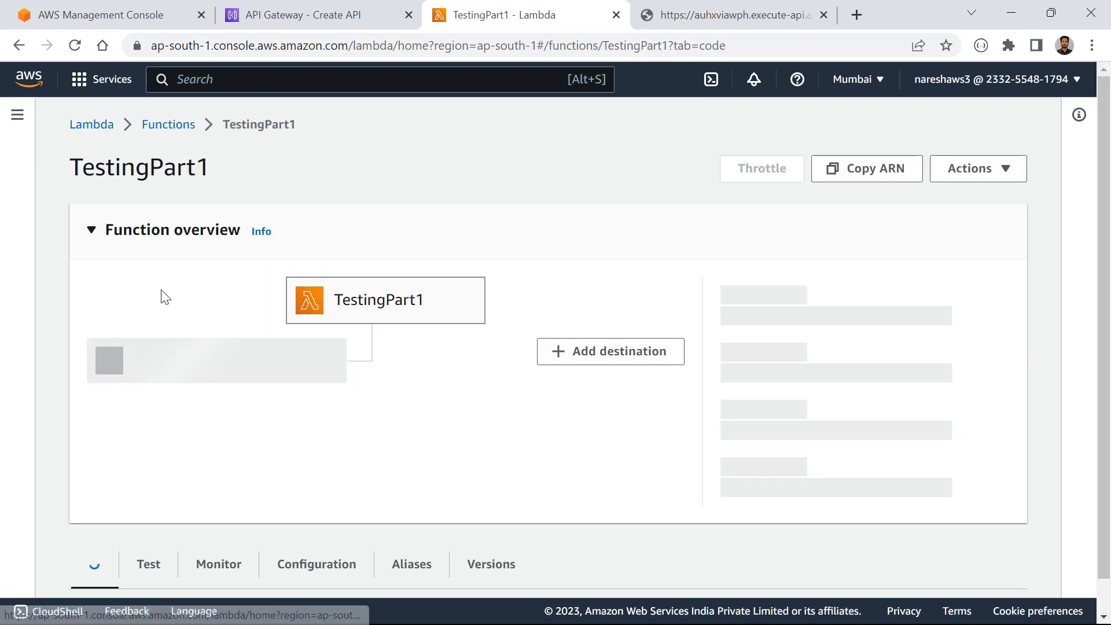
{"action": "scroll", "coordinate": [322, 348], "scroll_direction": "down", "scroll_amount": 1}
{"action": "scroll", "coordinate": [322, 348], "scroll_direction": "down", "scroll_amount": 3}
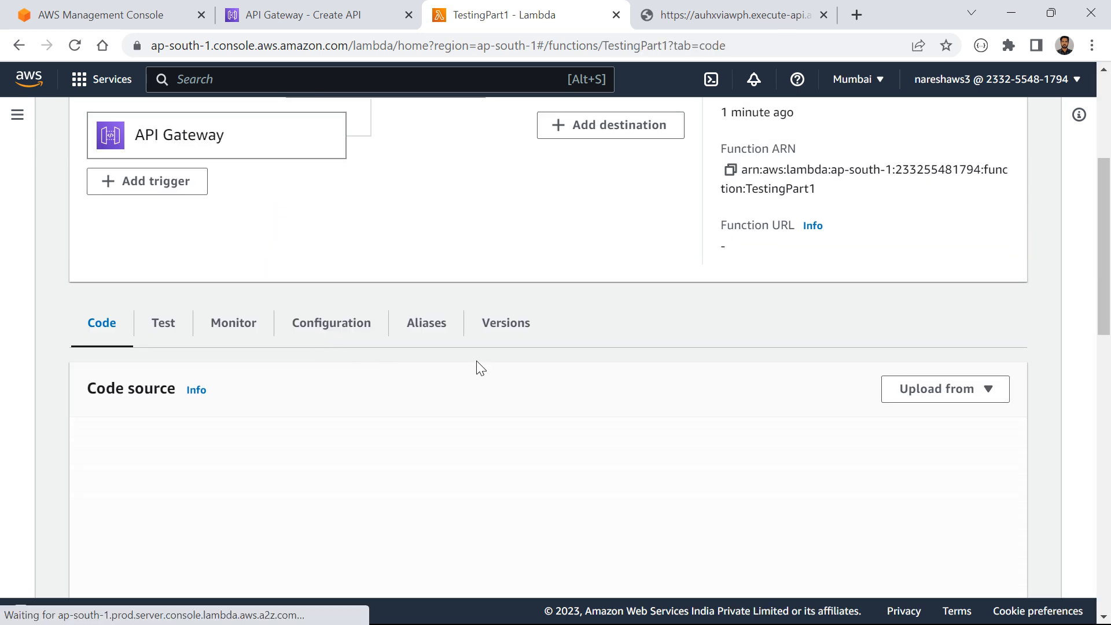
{"action": "left_click", "coordinate": [509, 319]}
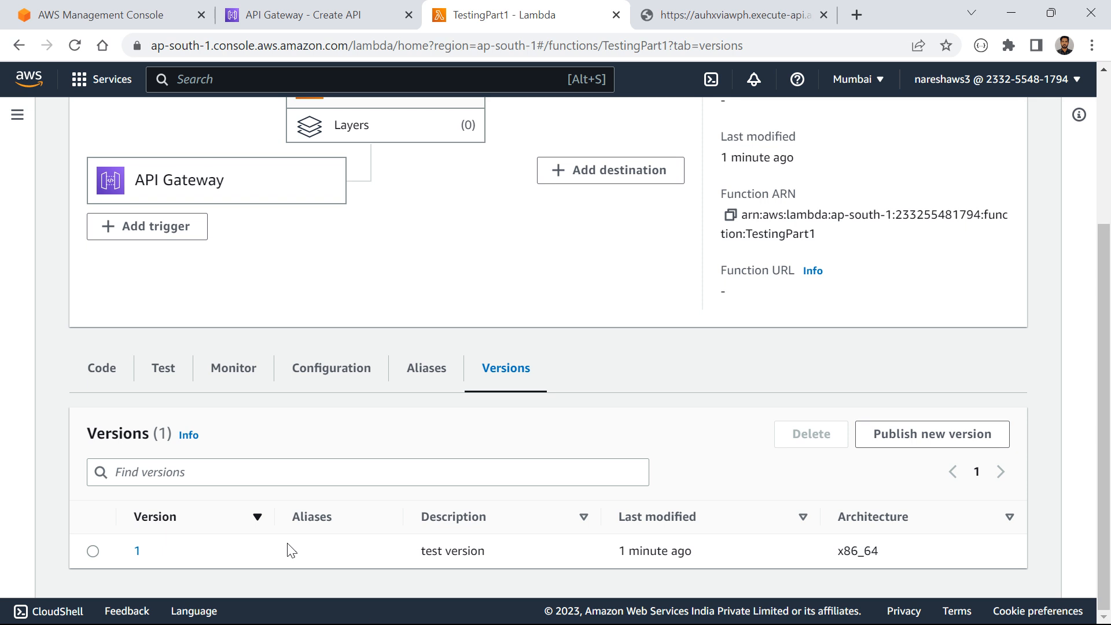
Open published version 1 of TestingPart1 to view its overview, and switch to the API Gateway console
{"action": "left_click", "coordinate": [138, 553]}
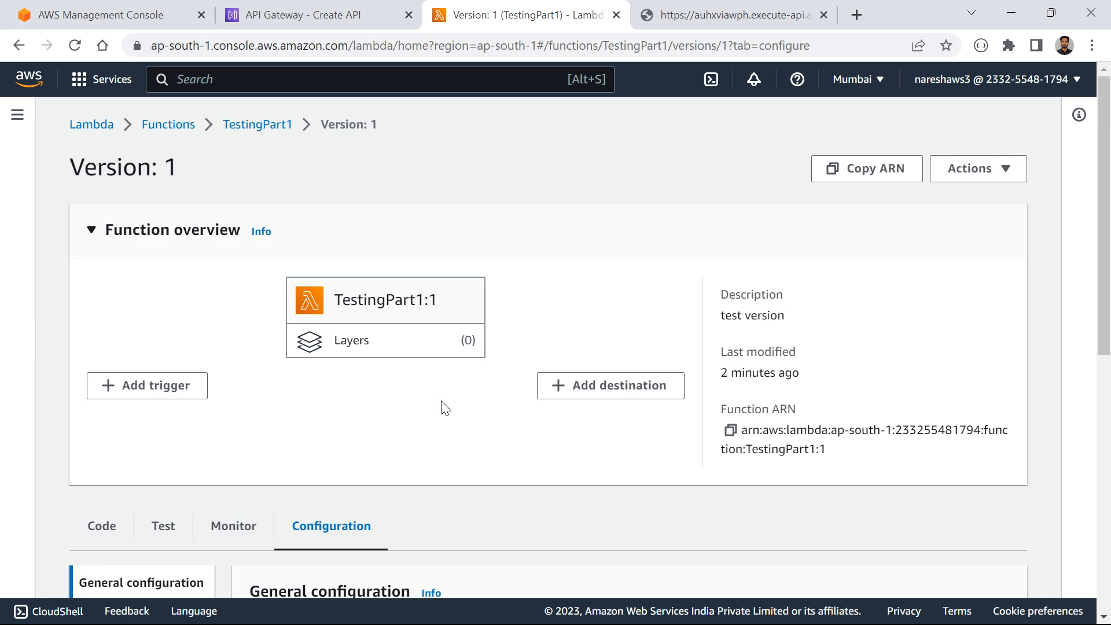
{"action": "left_click", "coordinate": [301, 14]}
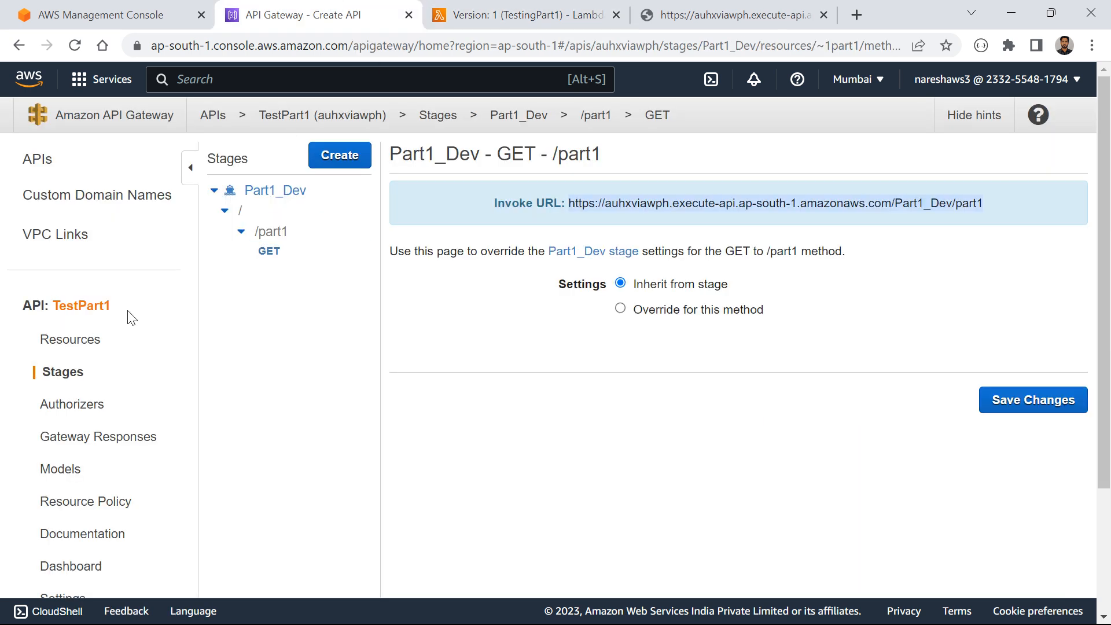
{"action": "left_click", "coordinate": [69, 341]}
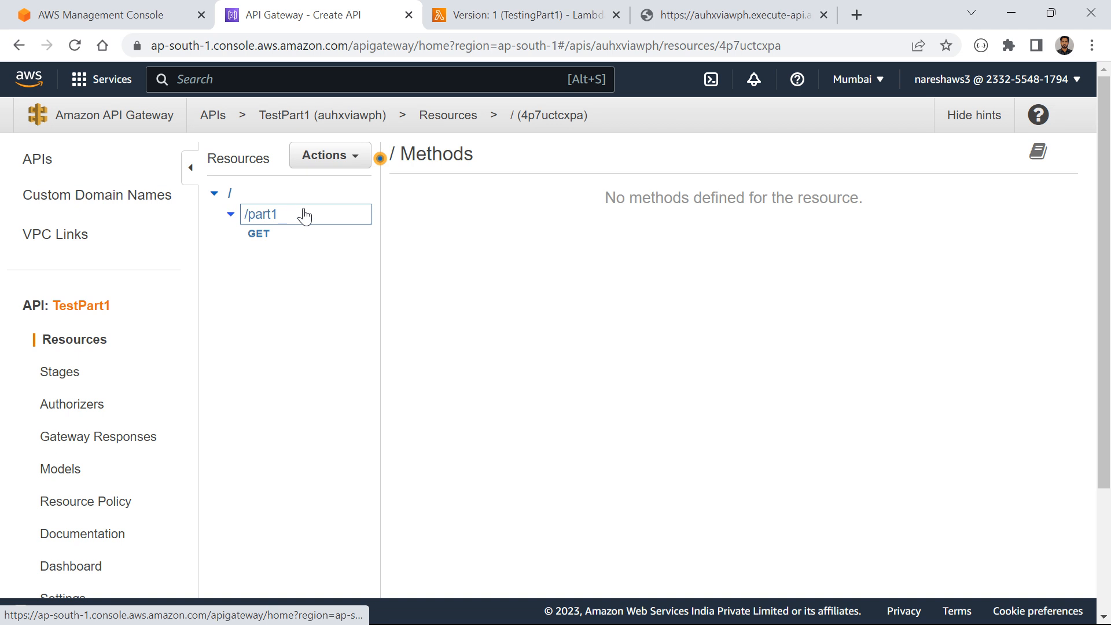
{"action": "left_click", "coordinate": [258, 222]}
{"action": "left_click", "coordinate": [346, 154]}
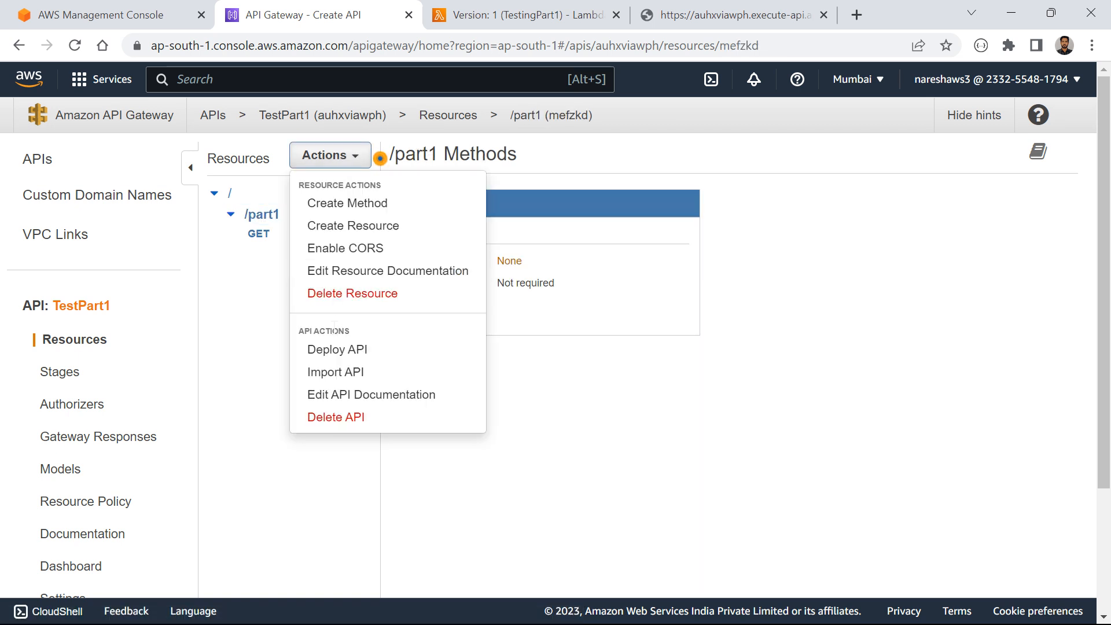
{"action": "left_click", "coordinate": [335, 417]}
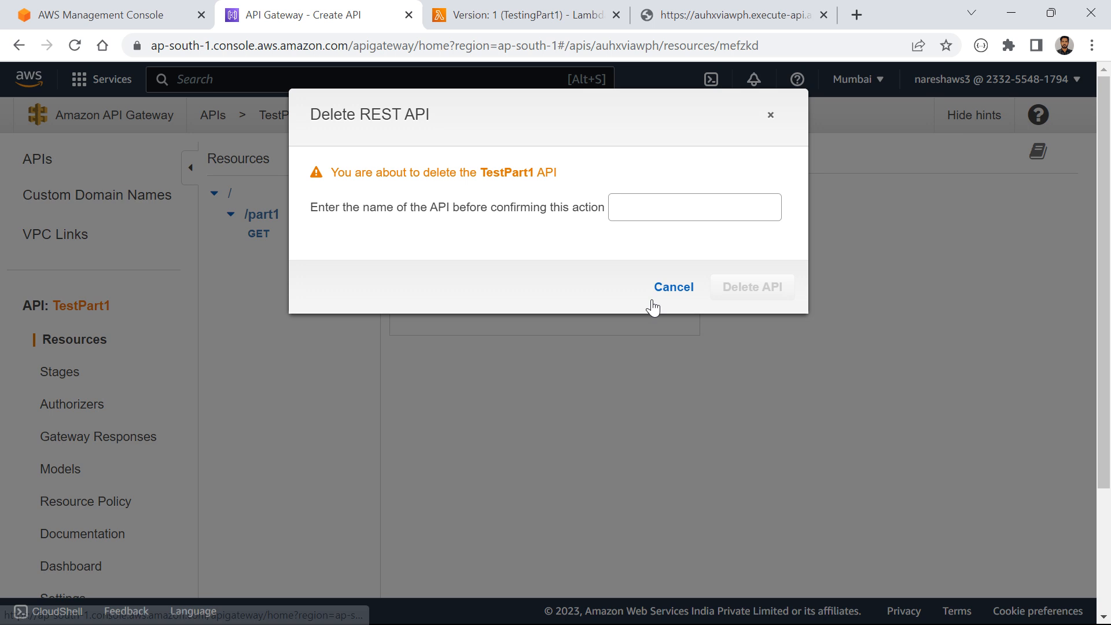
{"action": "left_click", "coordinate": [659, 208]}
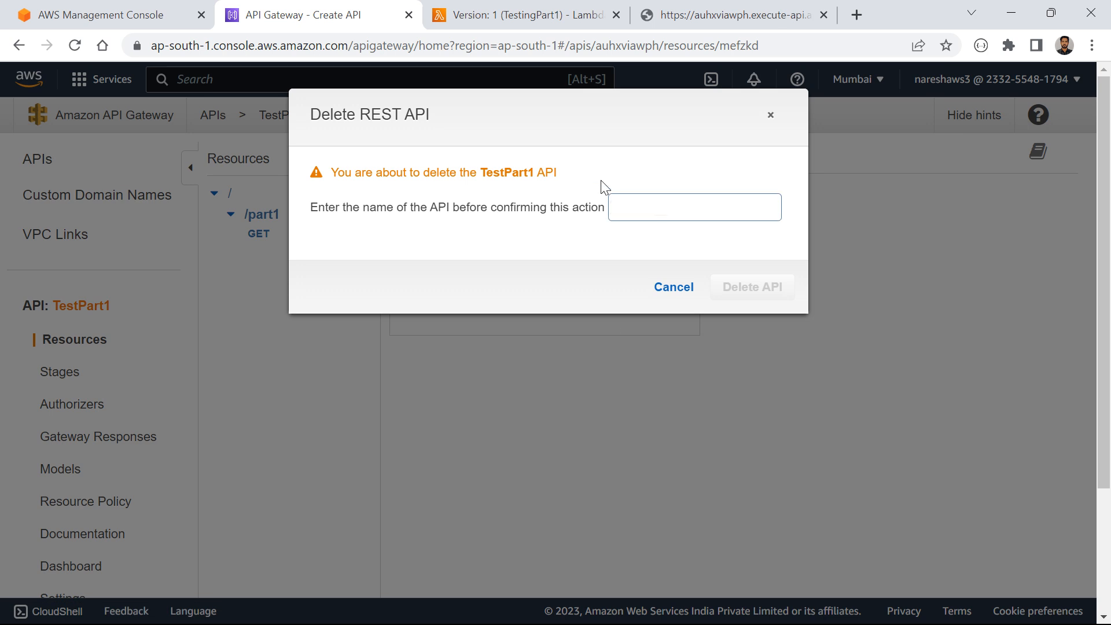
{"action": "type", "text": "part1"}
{"action": "left_click", "coordinate": [660, 296]}
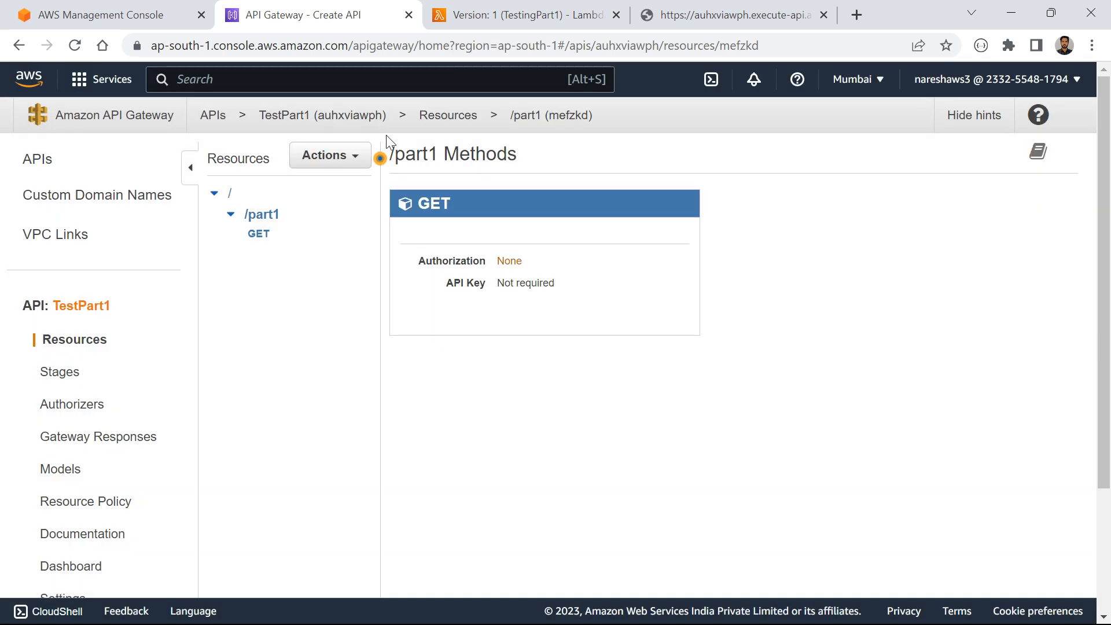
Delete the TestPart1 REST API from the list of APIs
{"action": "left_click", "coordinate": [214, 116]}
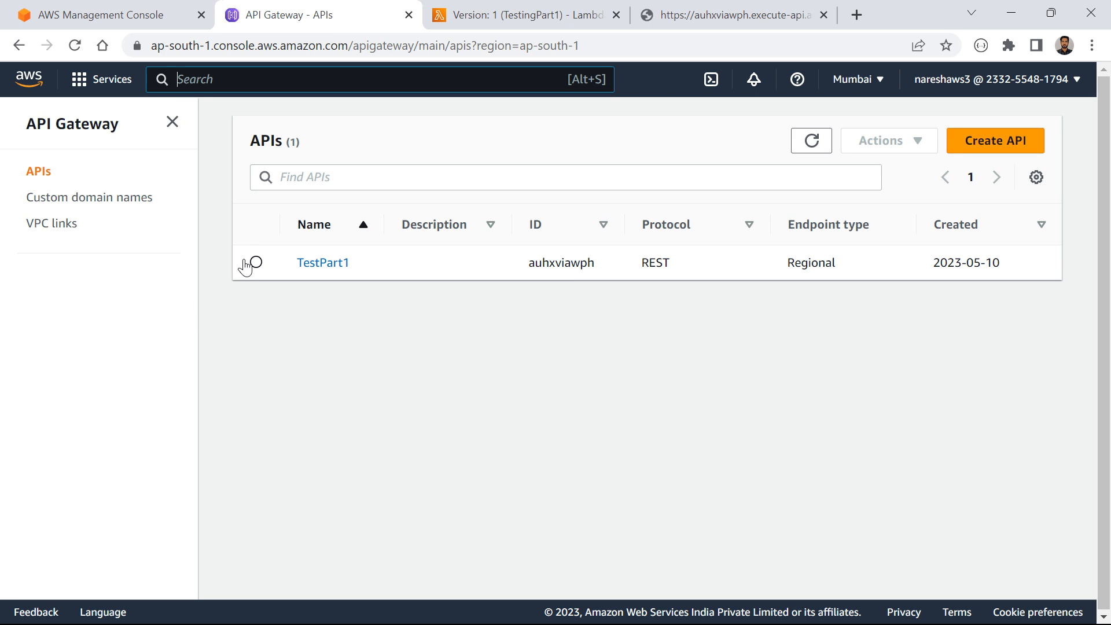
{"action": "left_click", "coordinate": [256, 263]}
{"action": "left_click", "coordinate": [854, 141]}
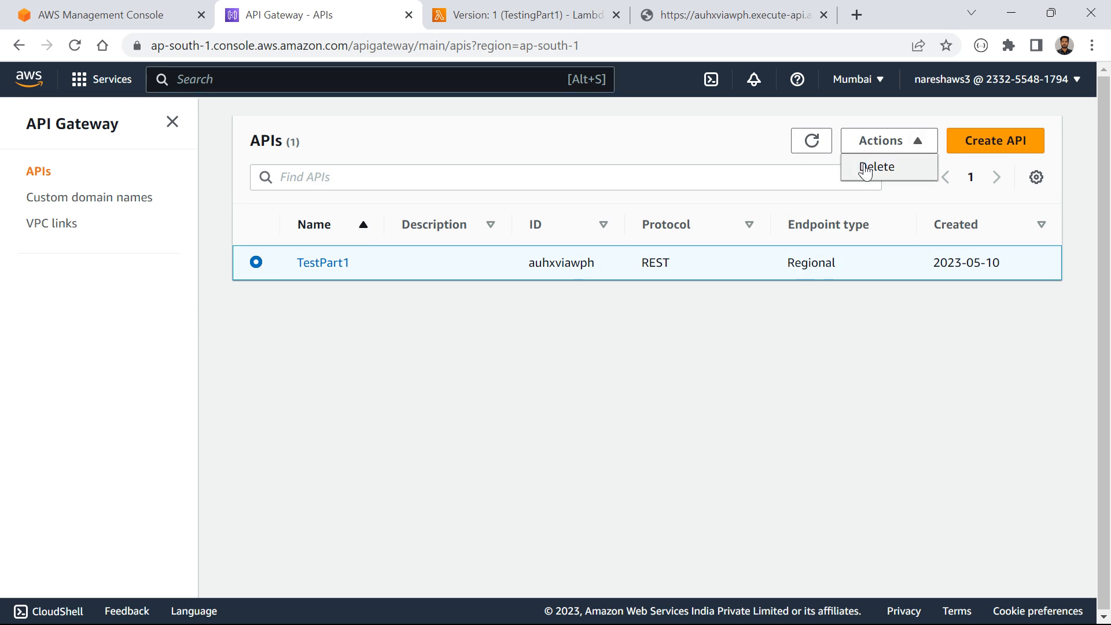
{"action": "left_click", "coordinate": [871, 167]}
{"action": "left_click", "coordinate": [762, 406]}
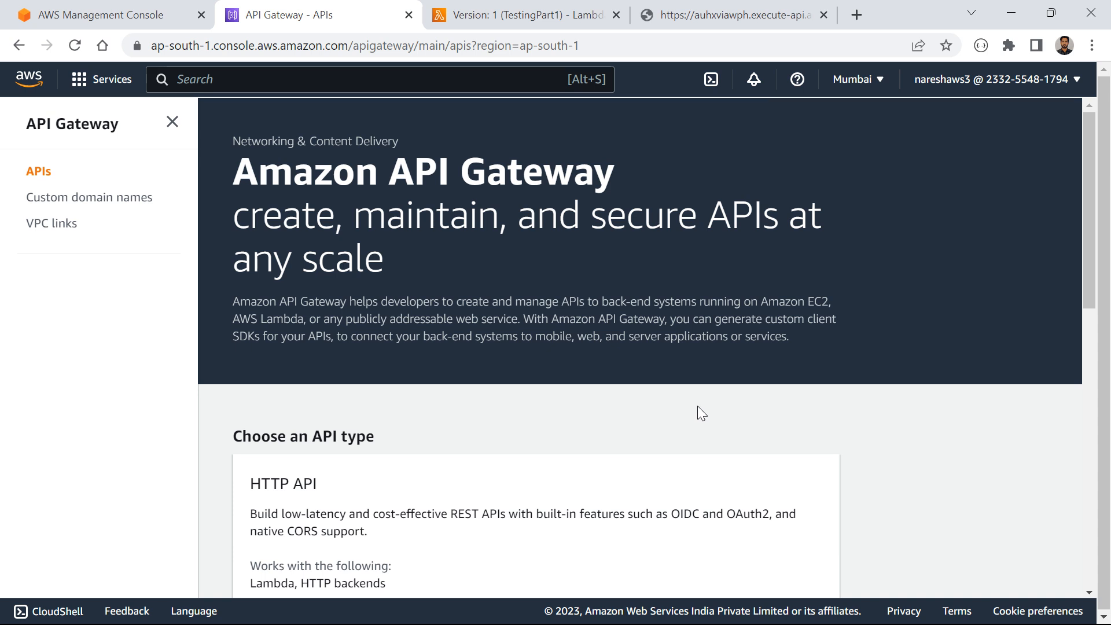
Create a new REST API named TestPart2 with the Regional endpoint type
{"action": "scroll", "coordinate": [697, 407], "scroll_direction": "down", "scroll_amount": 10}
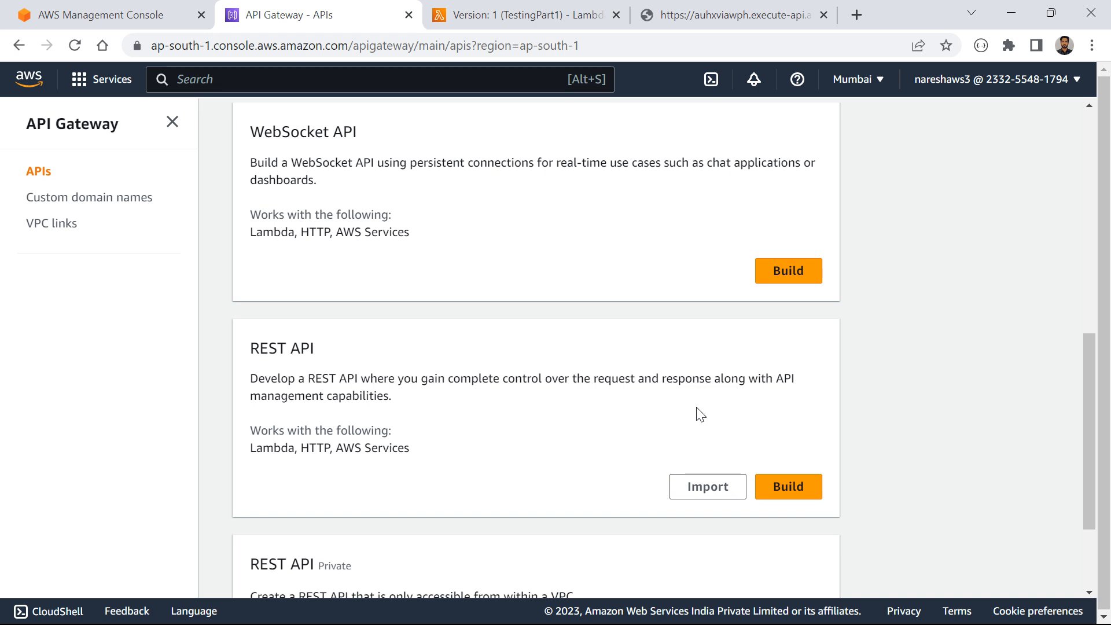
{"action": "left_click", "coordinate": [767, 483]}
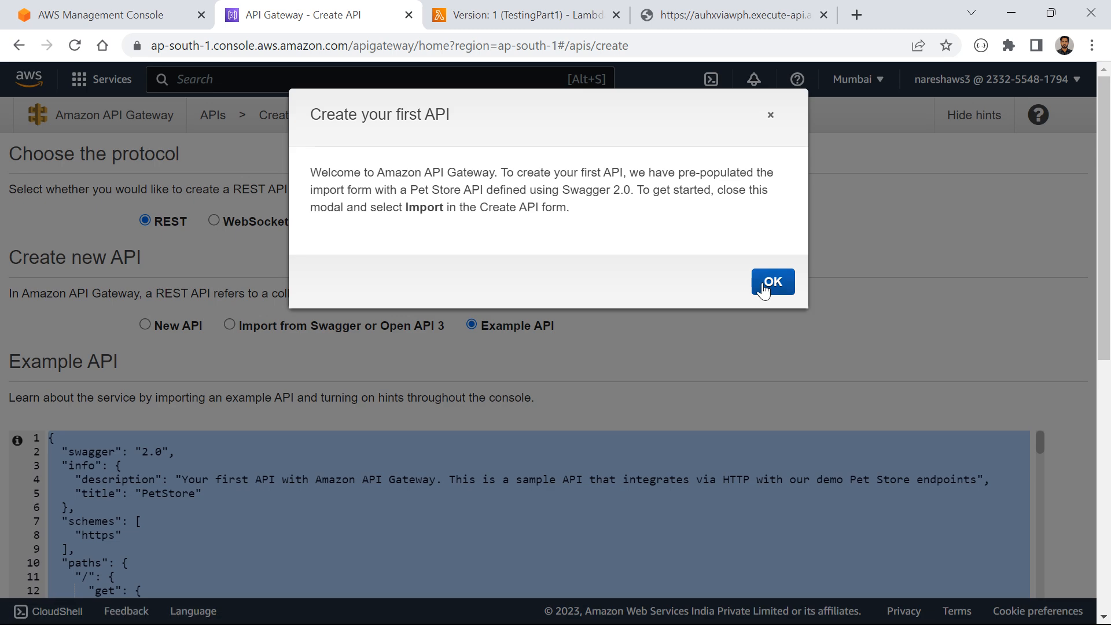
{"action": "left_click", "coordinate": [772, 286]}
{"action": "left_click", "coordinate": [145, 325]}
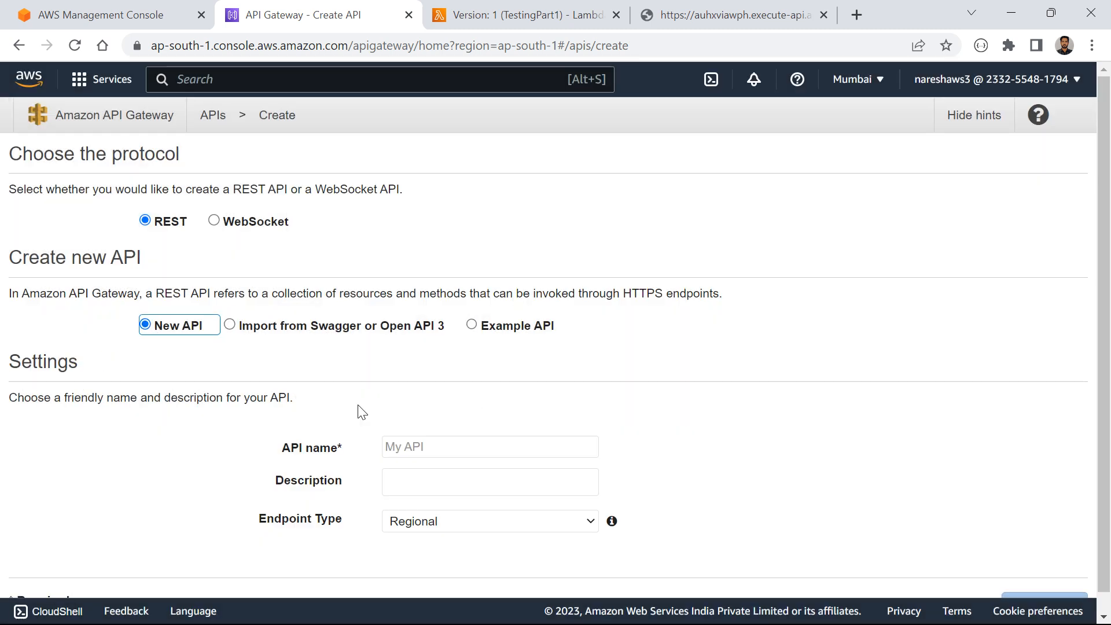
{"action": "left_click", "coordinate": [397, 445]}
{"action": "type", "text": "TE"}
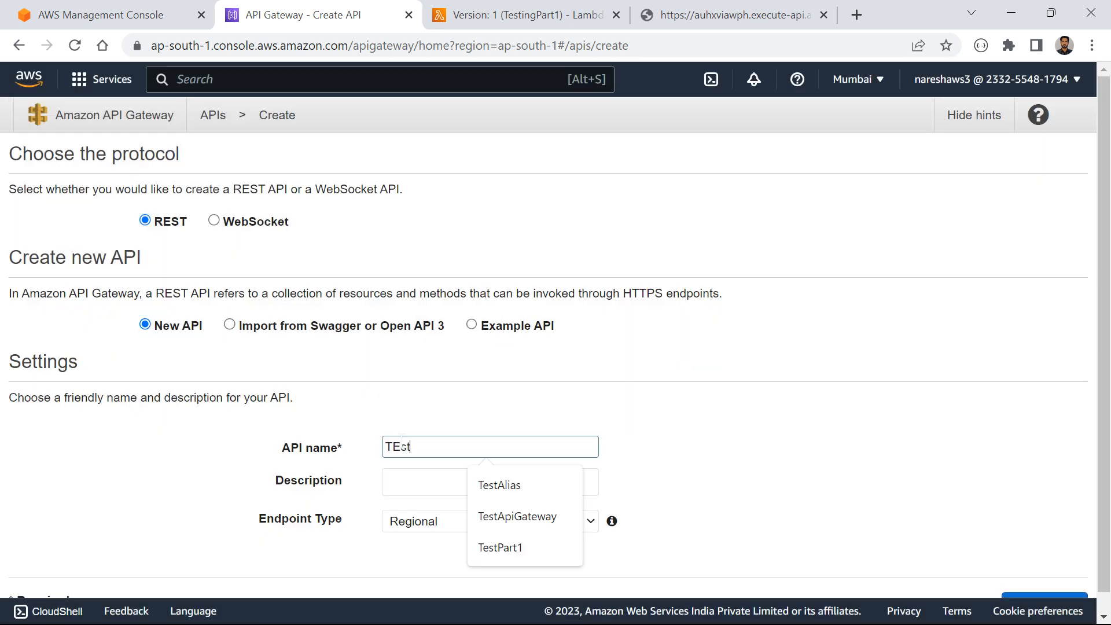
{"action": "key", "text": "BackSpace"}
{"action": "type", "text": "estPart2"}
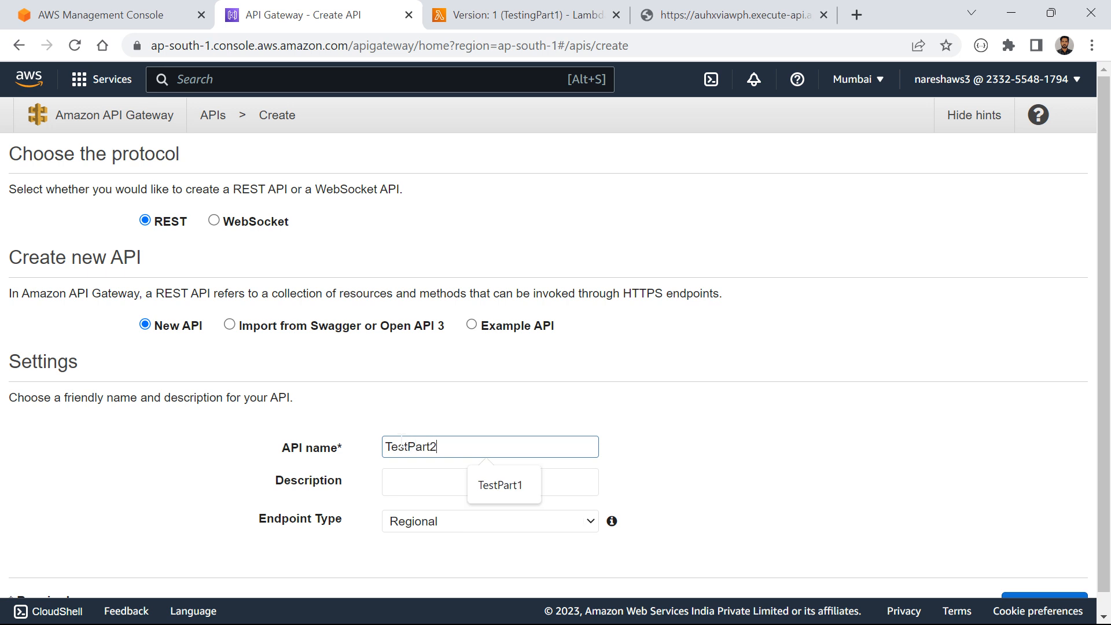
{"action": "scroll", "coordinate": [402, 441], "scroll_direction": "down", "scroll_amount": 1}
{"action": "left_click", "coordinate": [1009, 584]}
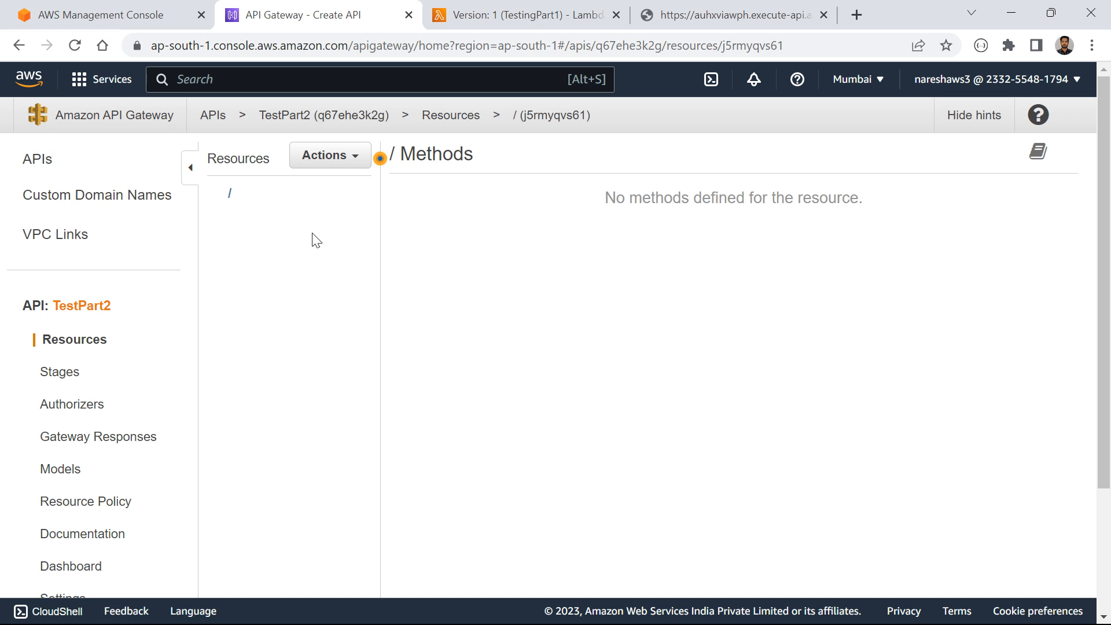
Create a child resource named part2 under the root of the TestPart2 API
{"action": "left_click", "coordinate": [318, 163]}
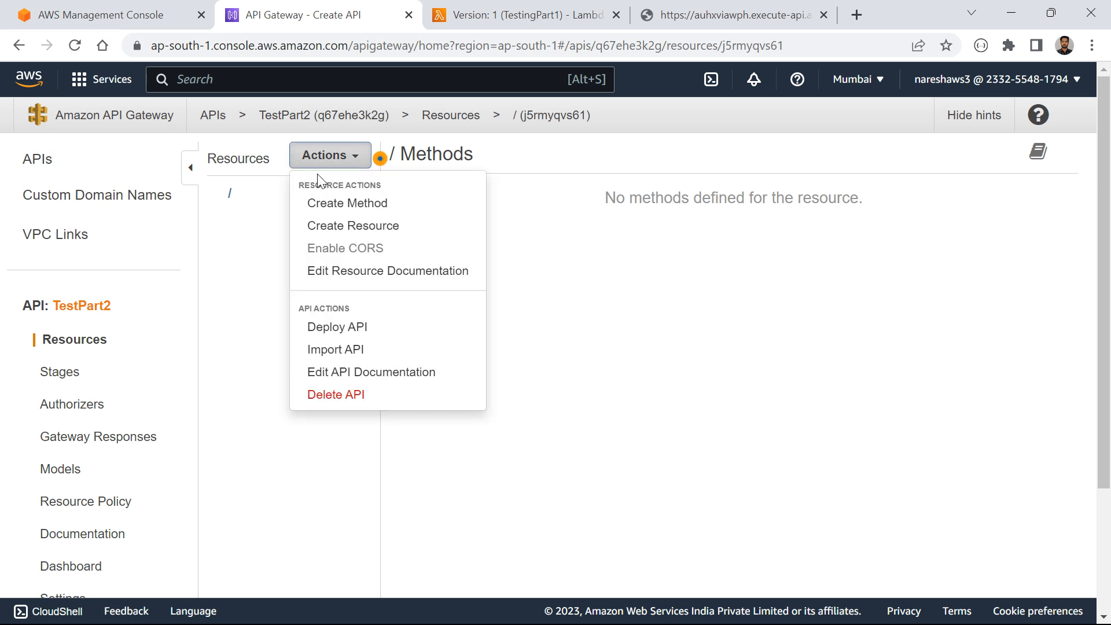
{"action": "left_click", "coordinate": [335, 227]}
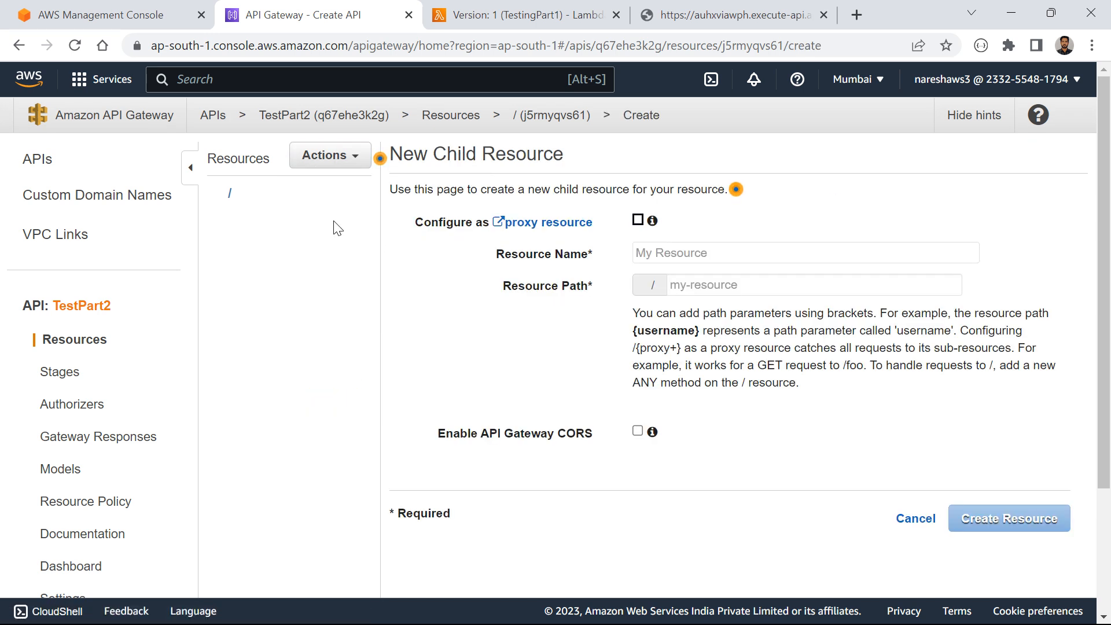
{"action": "left_click", "coordinate": [637, 253]}
{"action": "type", "text": "pa"}
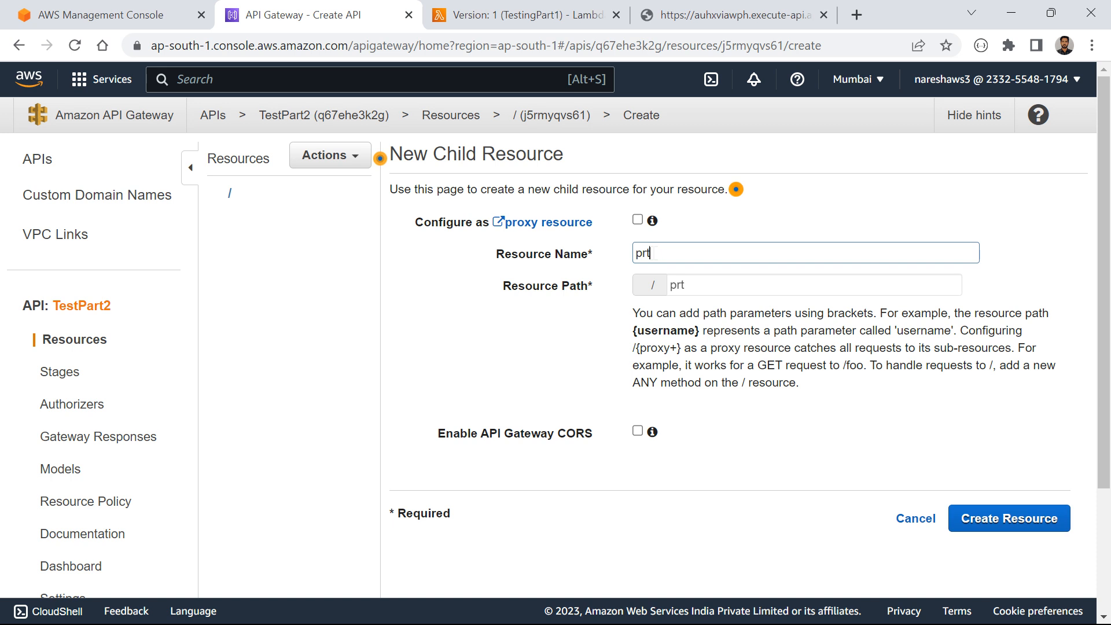
{"action": "type", "text": "rt2"}
{"action": "left_click", "coordinate": [982, 522]}
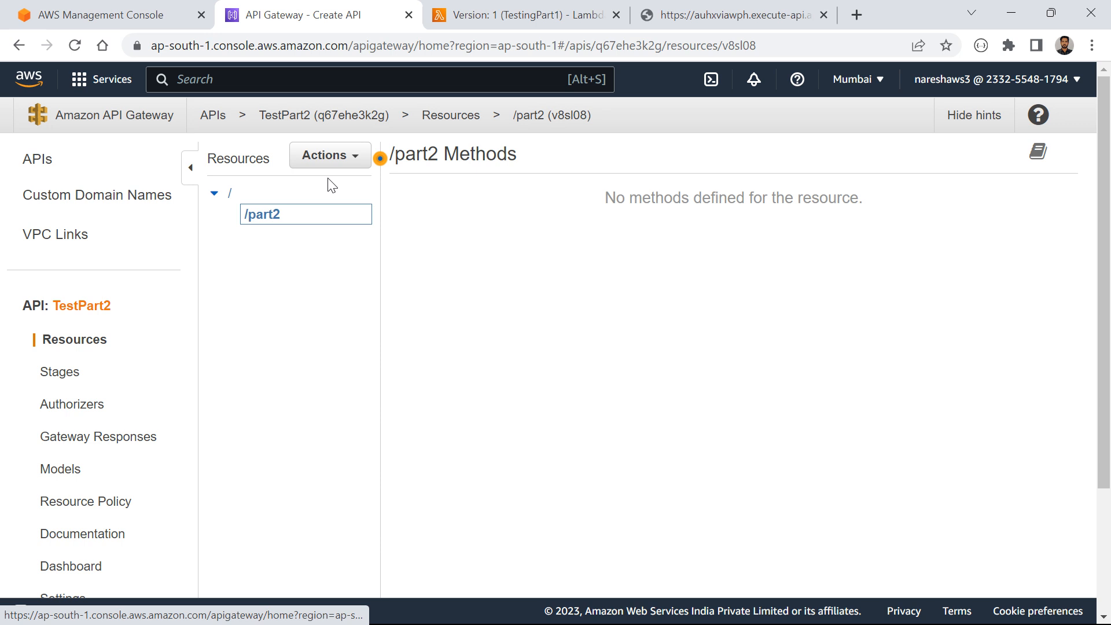
Add a GET method to the /part2 resource
{"action": "left_click", "coordinate": [347, 162]}
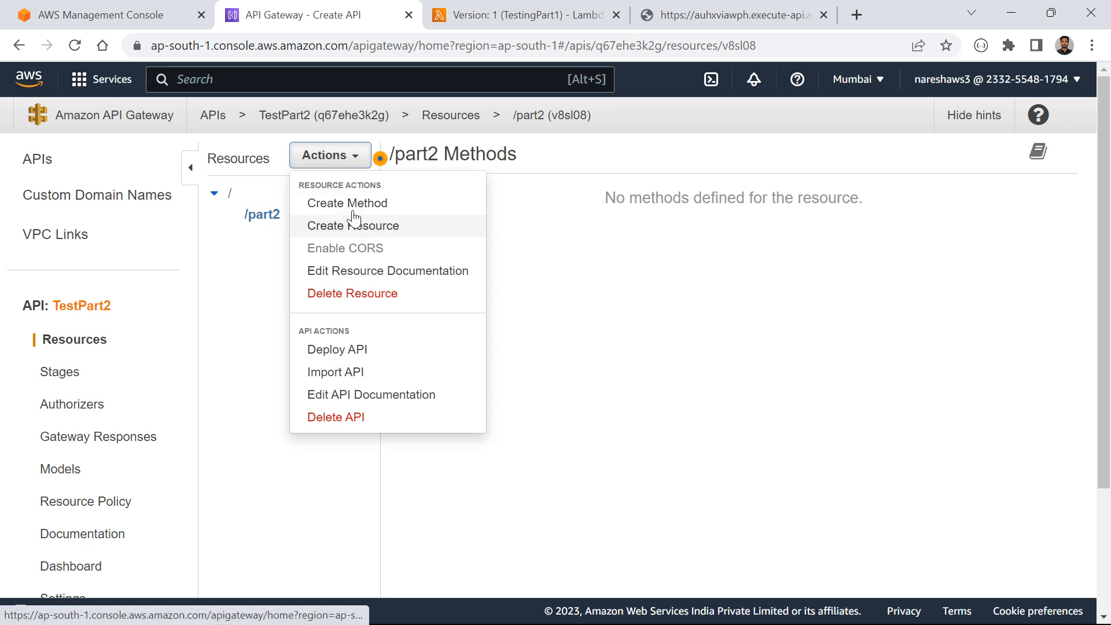
{"action": "left_click", "coordinate": [351, 205]}
{"action": "left_click", "coordinate": [305, 238]}
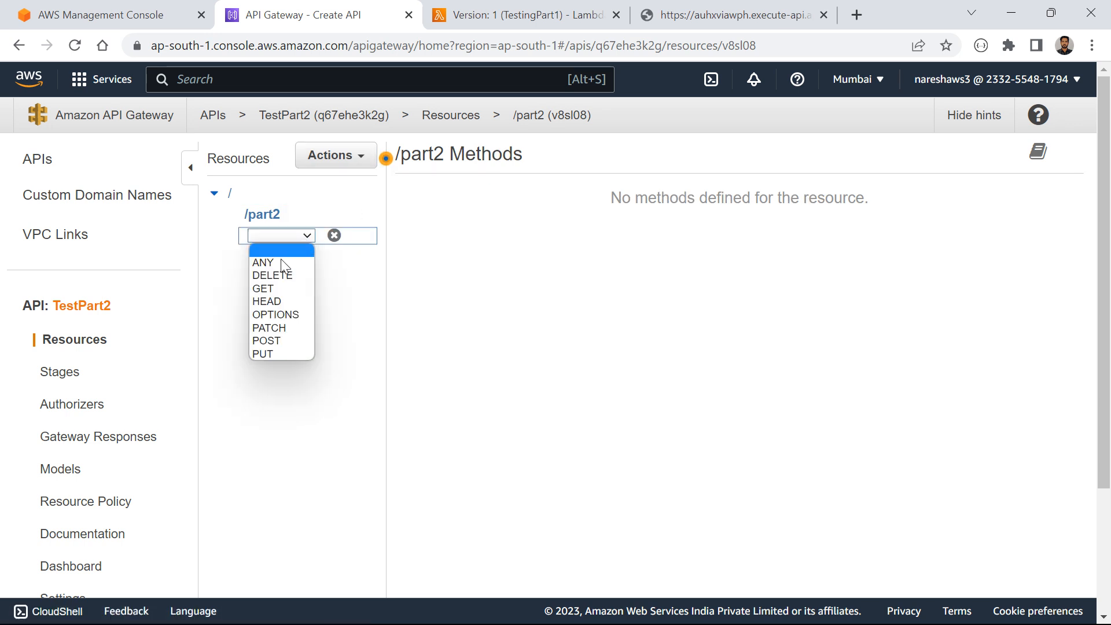
{"action": "left_click", "coordinate": [269, 289]}
{"action": "left_click", "coordinate": [334, 236]}
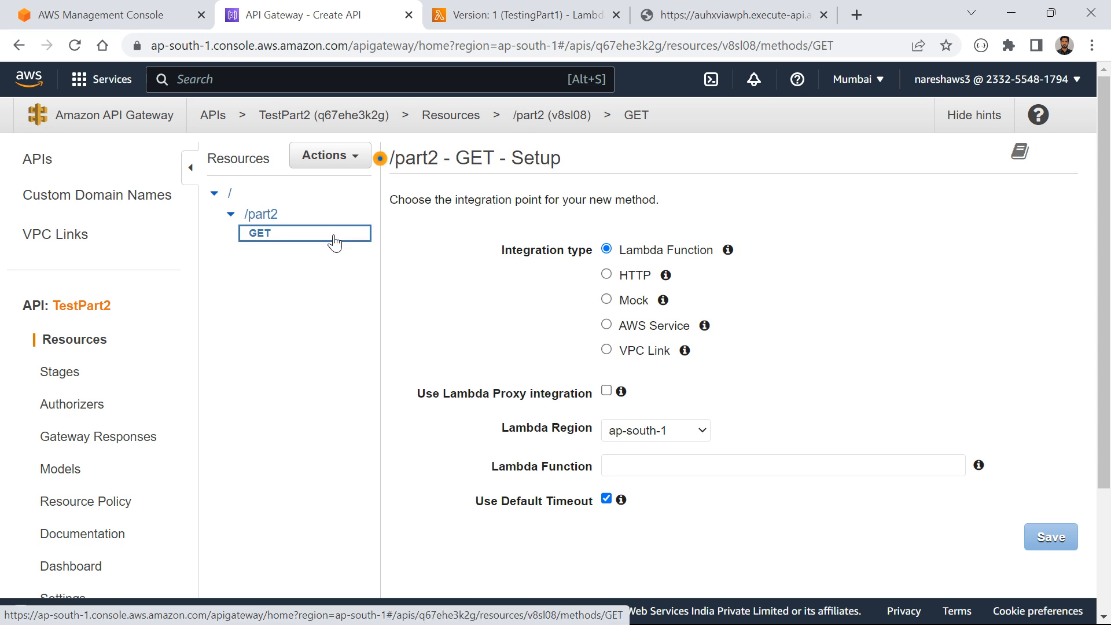
Choose TestingPart1 as the Lambda function for the /part2 GET integration
{"action": "left_click", "coordinate": [664, 461]}
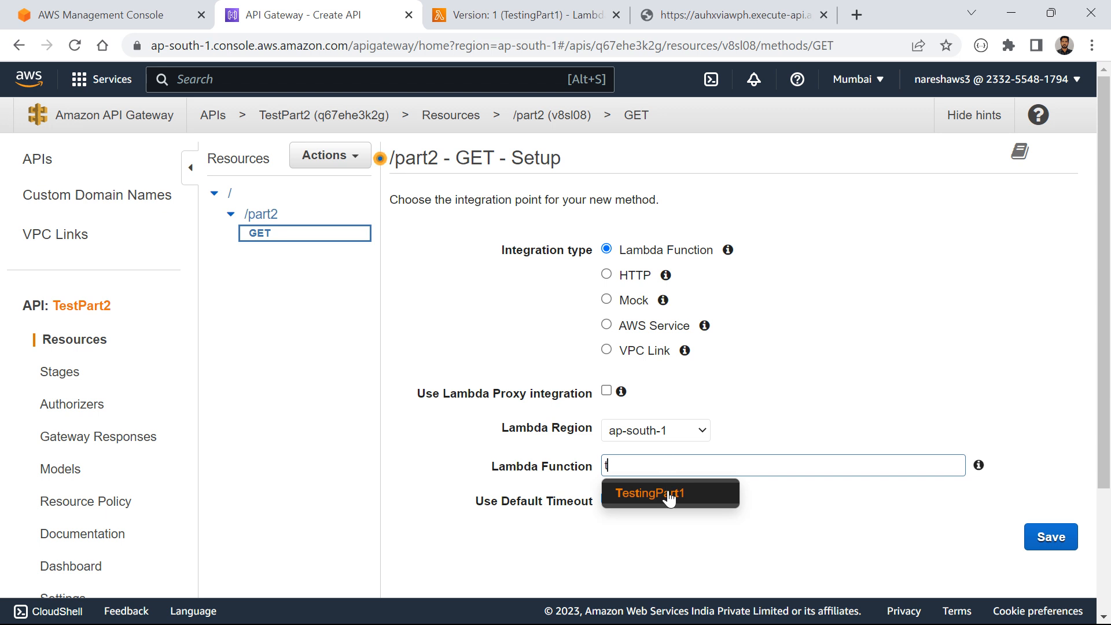
{"action": "left_click", "coordinate": [671, 499]}
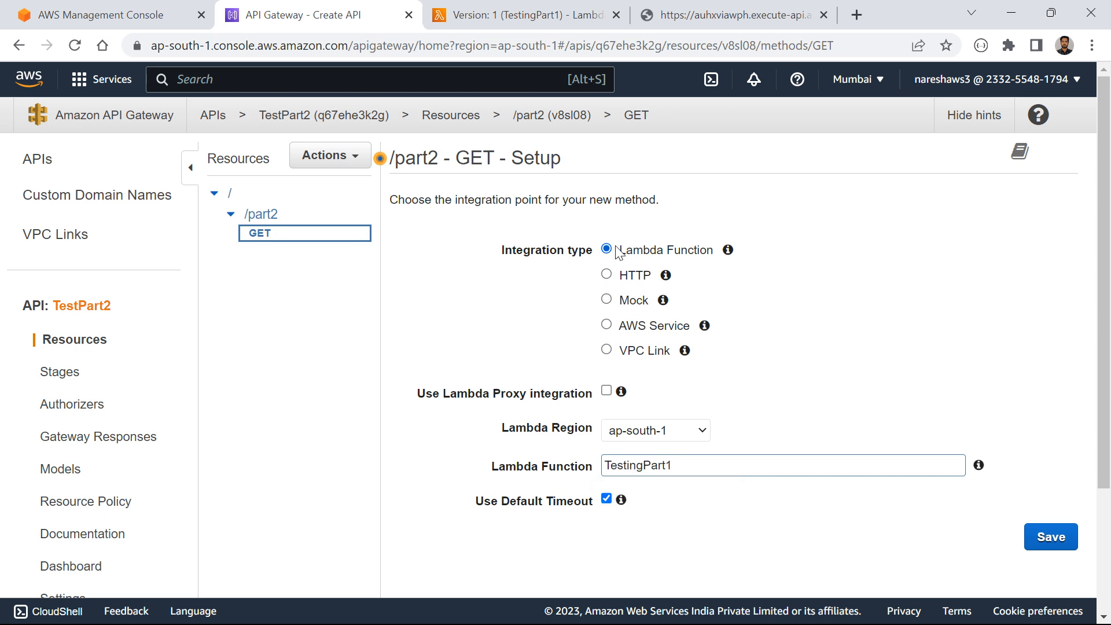
Review version 1 of the function in the Lambda console and return to the main TestingPart1 function page
{"action": "left_click", "coordinate": [506, 13]}
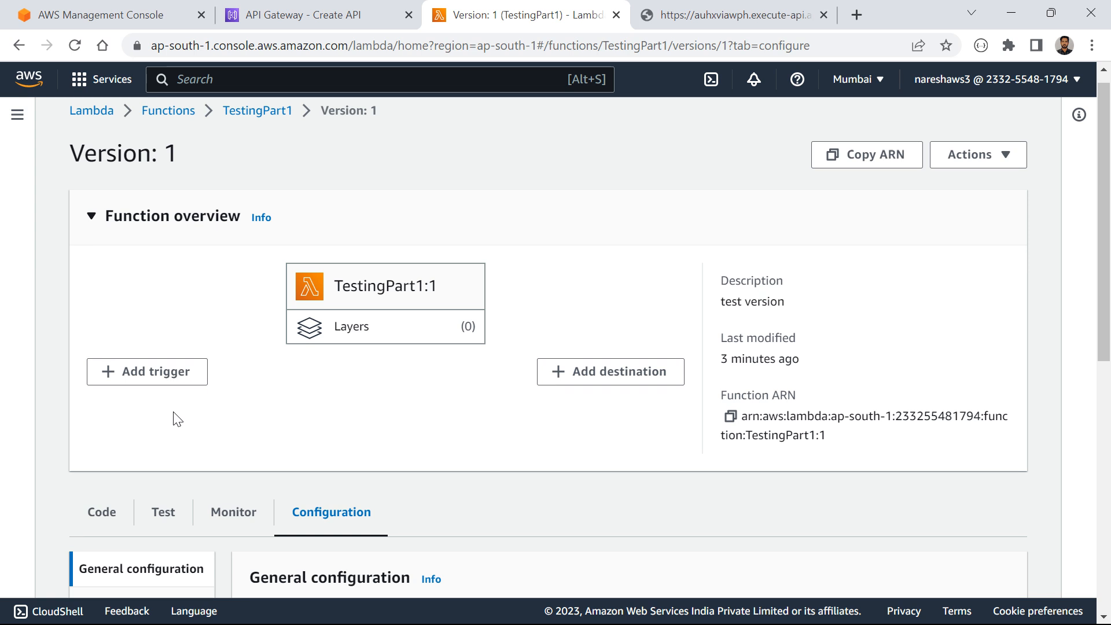
{"action": "scroll", "coordinate": [177, 419], "scroll_direction": "down", "scroll_amount": 3}
{"action": "scroll", "coordinate": [144, 330], "scroll_direction": "up", "scroll_amount": 3}
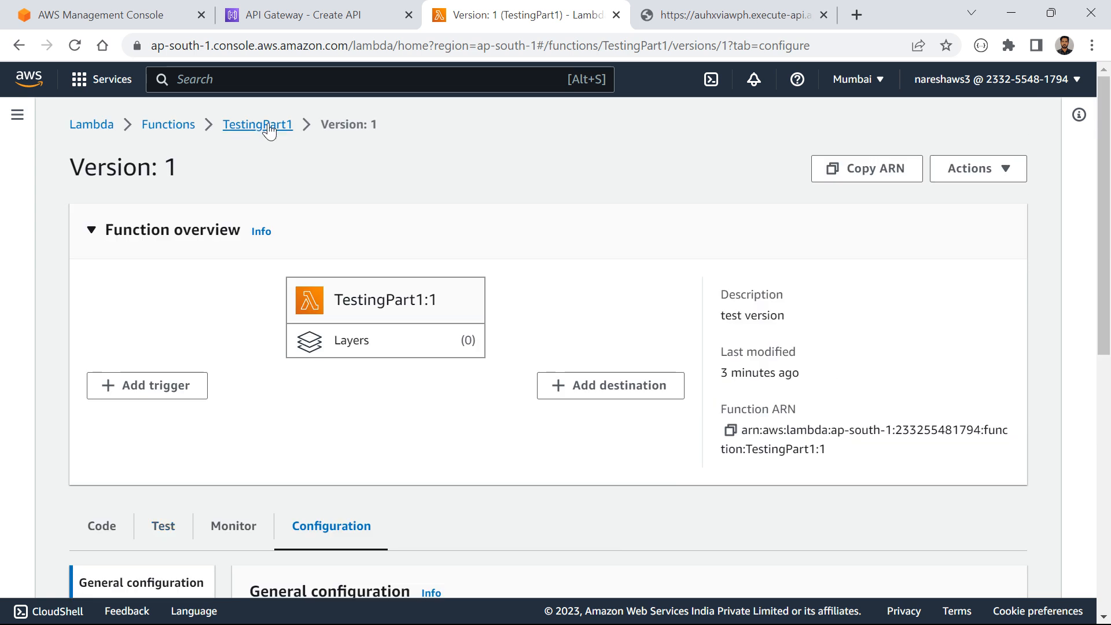
{"action": "left_click", "coordinate": [269, 126]}
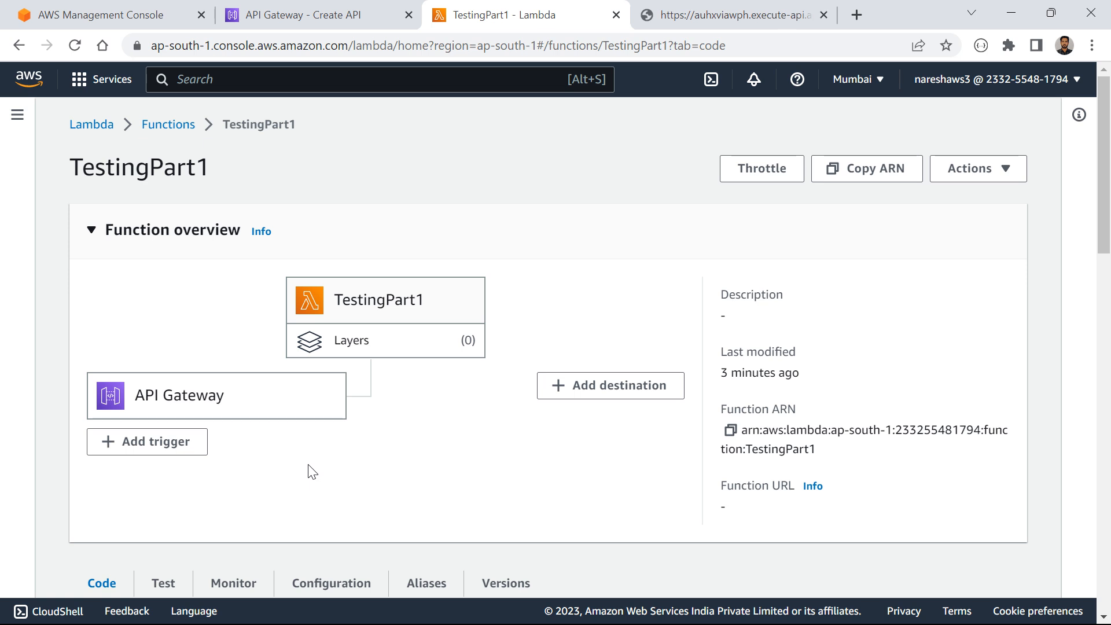
Clear the Lambda function name in the /part2 GET method setup
{"action": "left_click", "coordinate": [356, 9]}
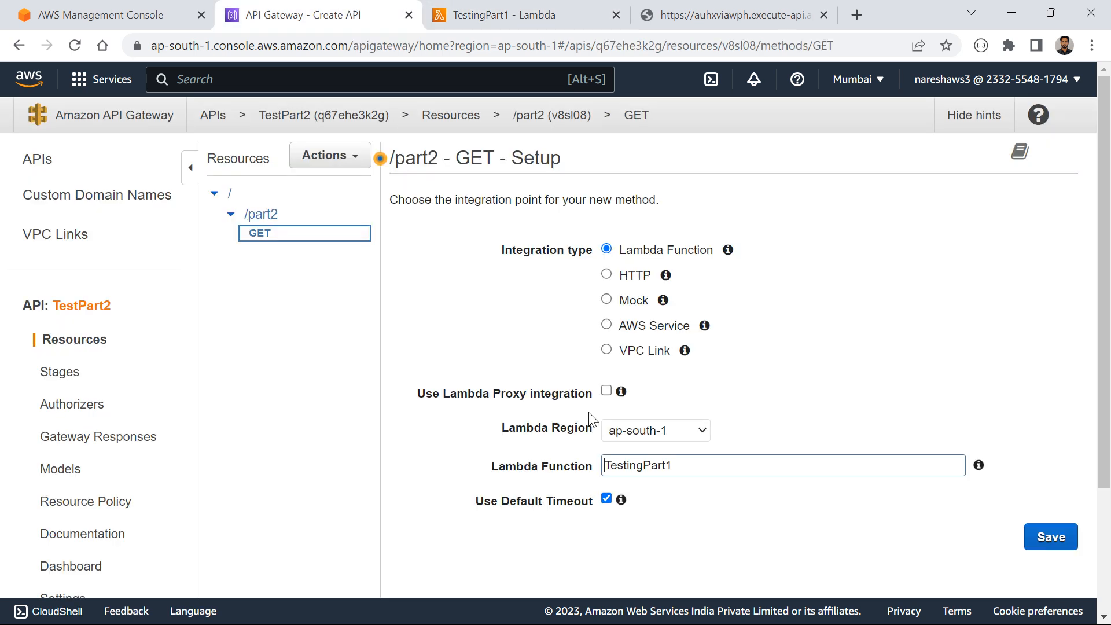
{"action": "key", "text": "End"}
{"action": "key", "text": "shift+Left"}
{"action": "key", "text": "shift+Left"}
{"action": "key", "text": "shift+Left"}
{"action": "key", "text": "shift+Left"}
{"action": "key", "text": "shift+Left"}
{"action": "key", "text": "shift+Left"}
{"action": "key", "text": "shift+Left"}
{"action": "key", "text": "shift+Left"}
{"action": "key", "text": "shift+Left"}
{"action": "key", "text": "shift+Left"}
{"action": "key", "text": "shift+Left"}
{"action": "key", "text": "shift+Left"}
{"action": "key", "text": "BackSpace"}
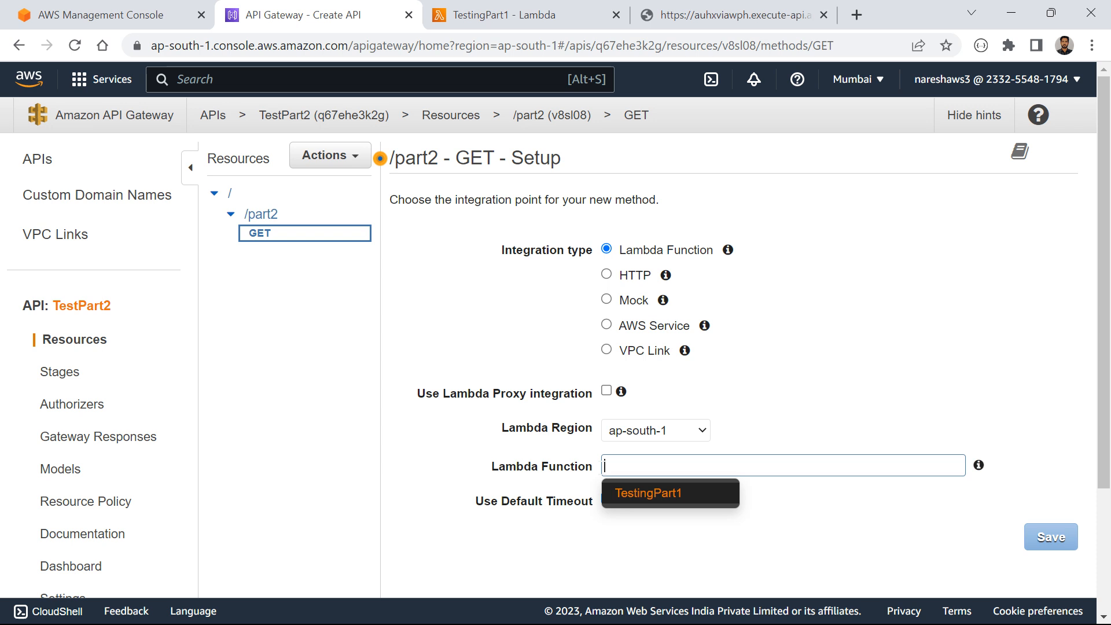
Review the TestingPart1 function's overview and its lambda_function code in the Lambda console
{"action": "left_click", "coordinate": [524, 14]}
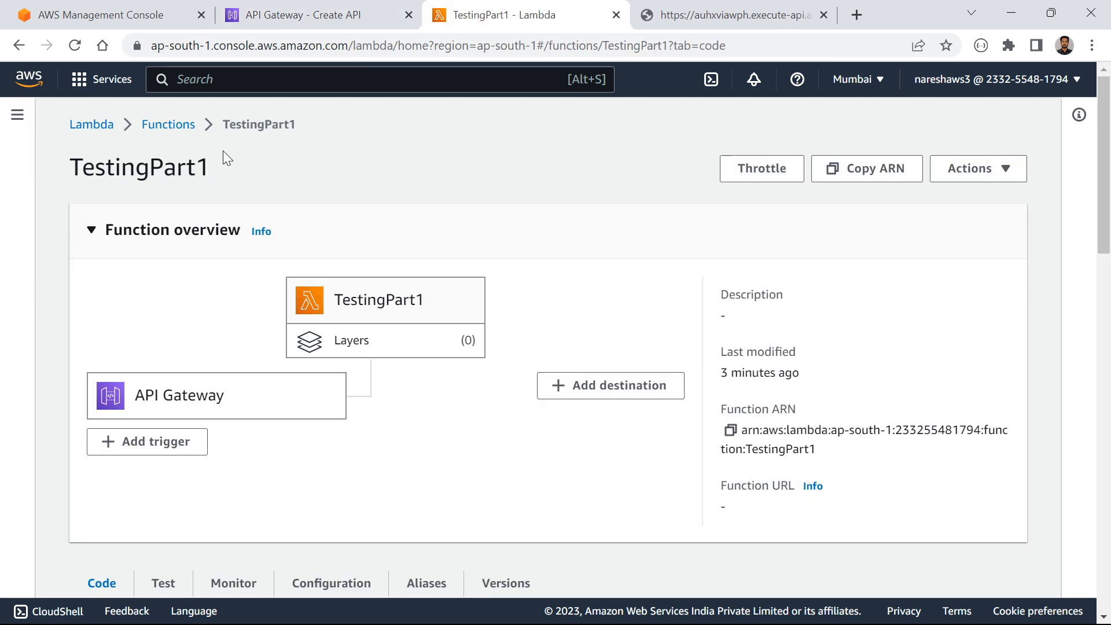
{"action": "left_click_drag", "start_coordinate": [261, 129], "coordinate": [291, 127]}
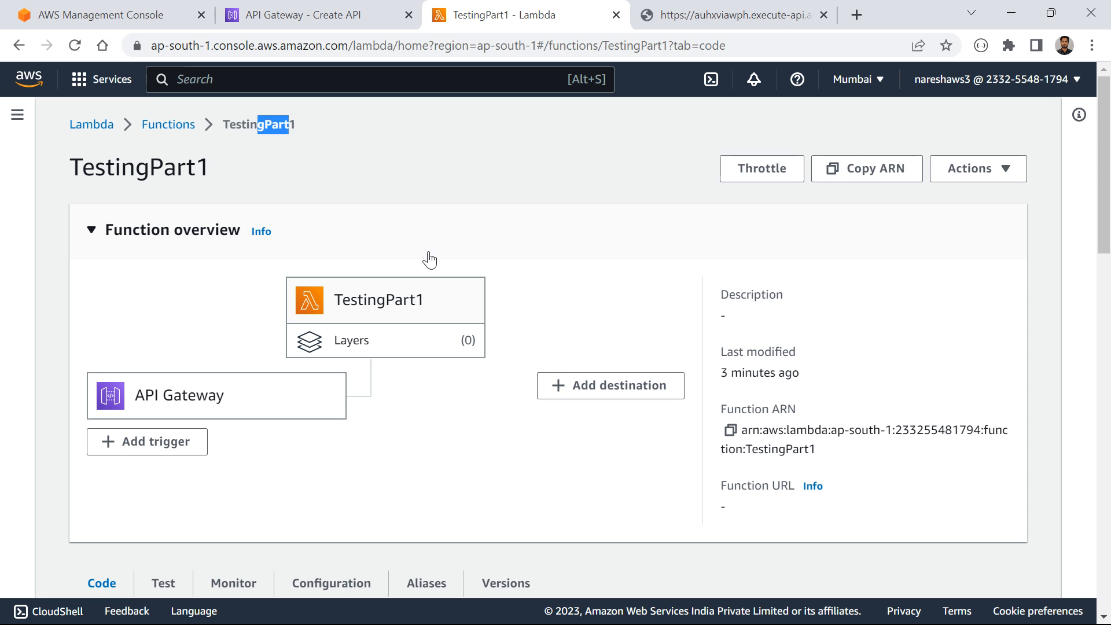
{"action": "scroll", "coordinate": [261, 448], "scroll_direction": "down", "scroll_amount": 3}
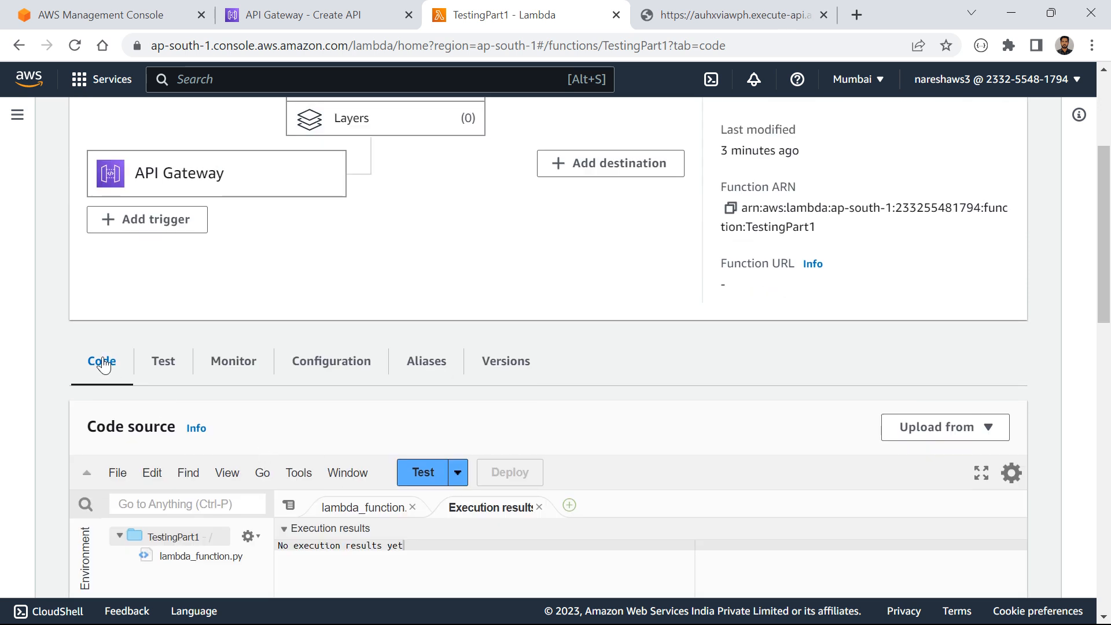
{"action": "scroll", "coordinate": [261, 448], "scroll_direction": "down", "scroll_amount": 2}
{"action": "left_click", "coordinate": [347, 375]}
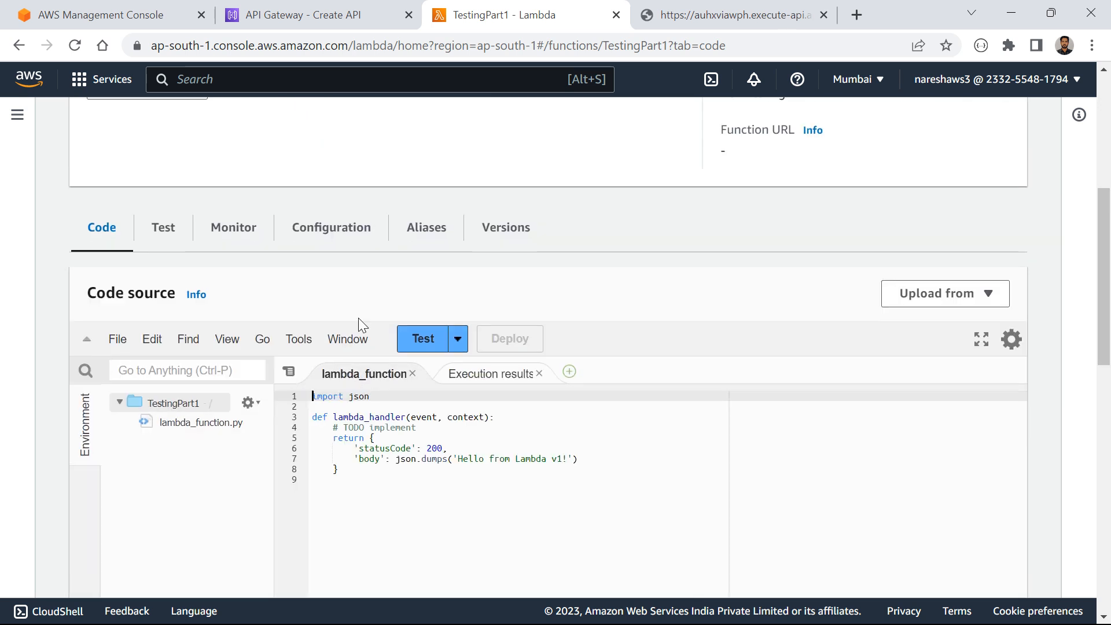
{"action": "scroll", "coordinate": [359, 319], "scroll_direction": "up", "scroll_amount": 5}
{"action": "scroll", "coordinate": [397, 333], "scroll_direction": "down", "scroll_amount": 2}
{"action": "scroll", "coordinate": [397, 334], "scroll_direction": "down", "scroll_amount": 5}
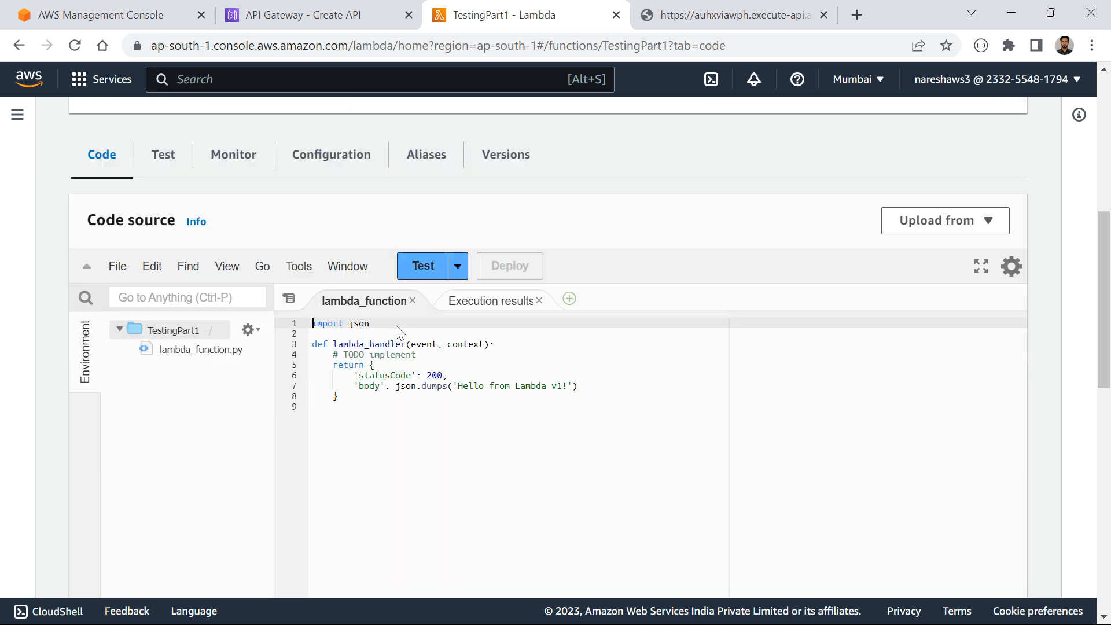
{"action": "left_click", "coordinate": [566, 376]}
{"action": "type", "text": "dksldslds"}
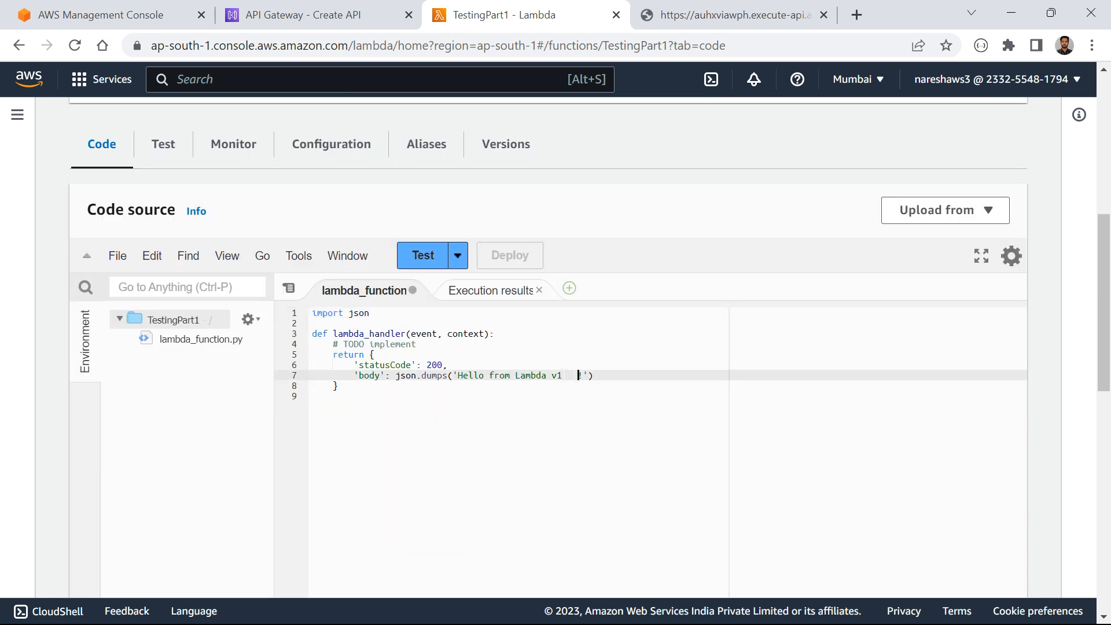
{"action": "key", "text": "BackSpace"}
{"action": "key", "text": "BackSpace"}
{"action": "key", "text": "BackSpace"}
{"action": "key", "text": "BackSpace"}
{"action": "key", "text": "BackSpace"}
{"action": "key", "text": "BackSpace"}
{"action": "key", "text": "BackSpace"}
{"action": "key", "text": "BackSpace"}
{"action": "key", "text": "BackSpace"}
{"action": "key", "text": "BackSpace"}
{"action": "key", "text": "BackSpace"}
{"action": "key", "text": "BackSpace"}
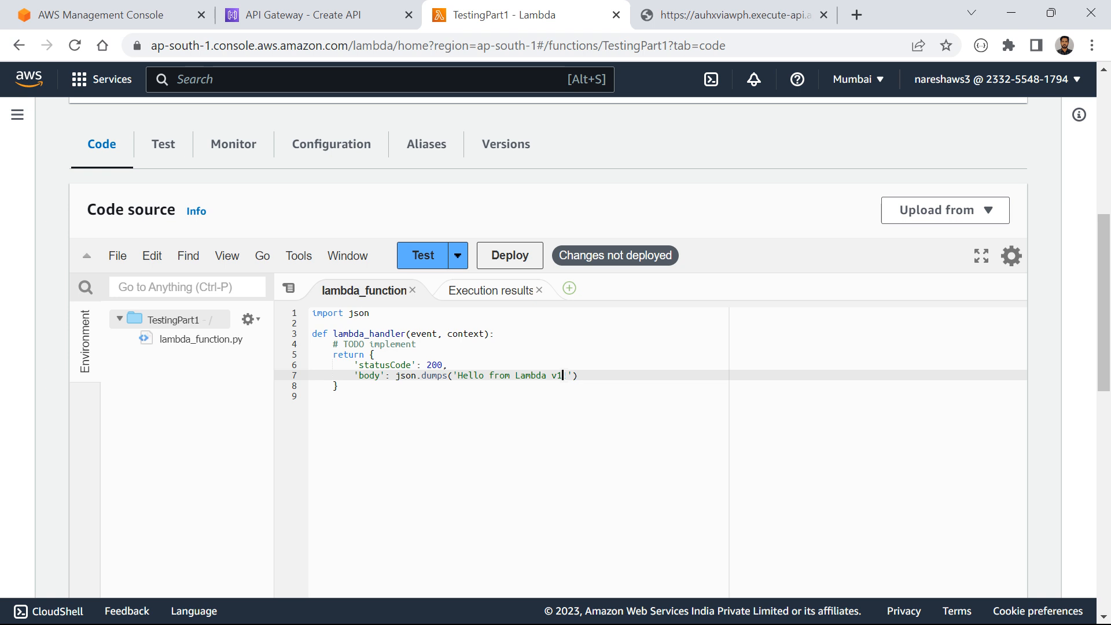
Open version 1 of TestingPart1 from the function's versions and examine the return message in its lambda_function code
{"action": "scroll", "coordinate": [547, 278], "scroll_direction": "up", "scroll_amount": 1}
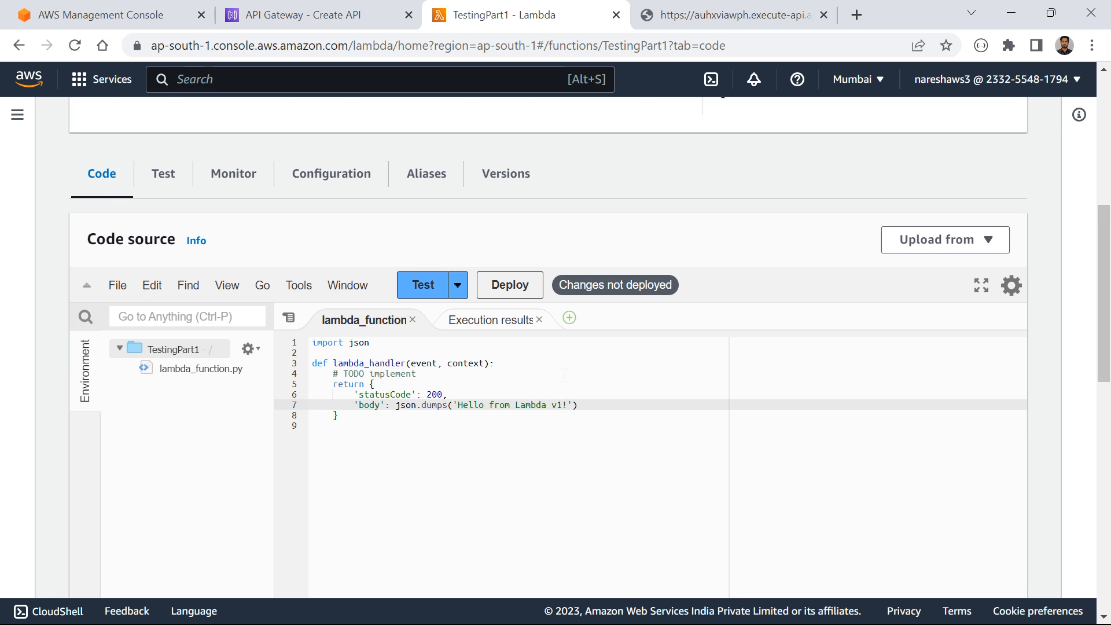
{"action": "left_click", "coordinate": [508, 177]}
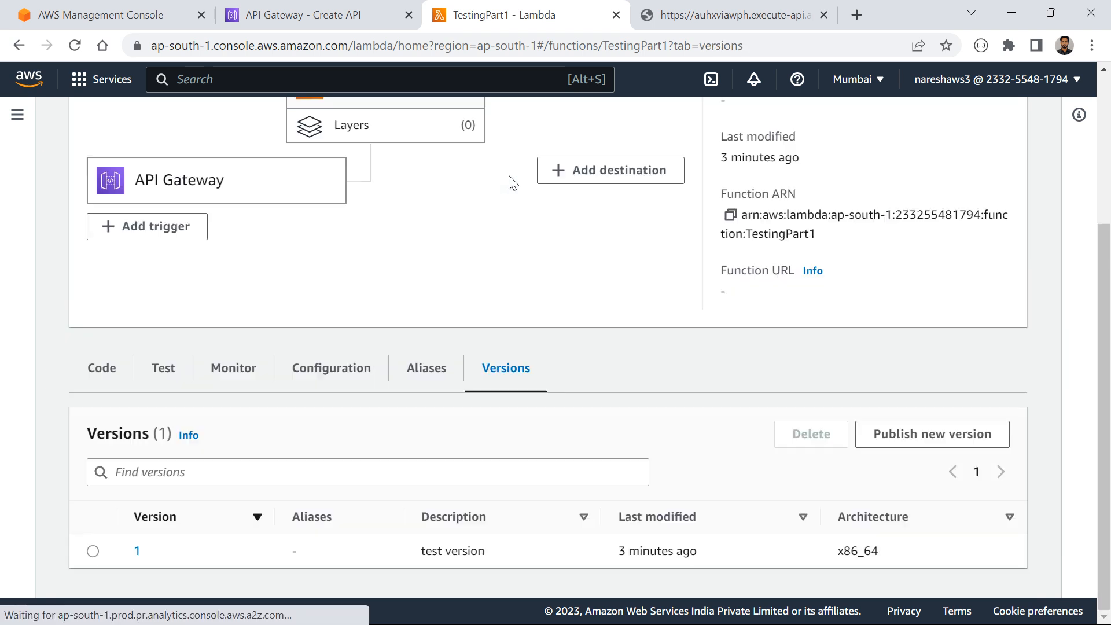
{"action": "left_click", "coordinate": [137, 551]}
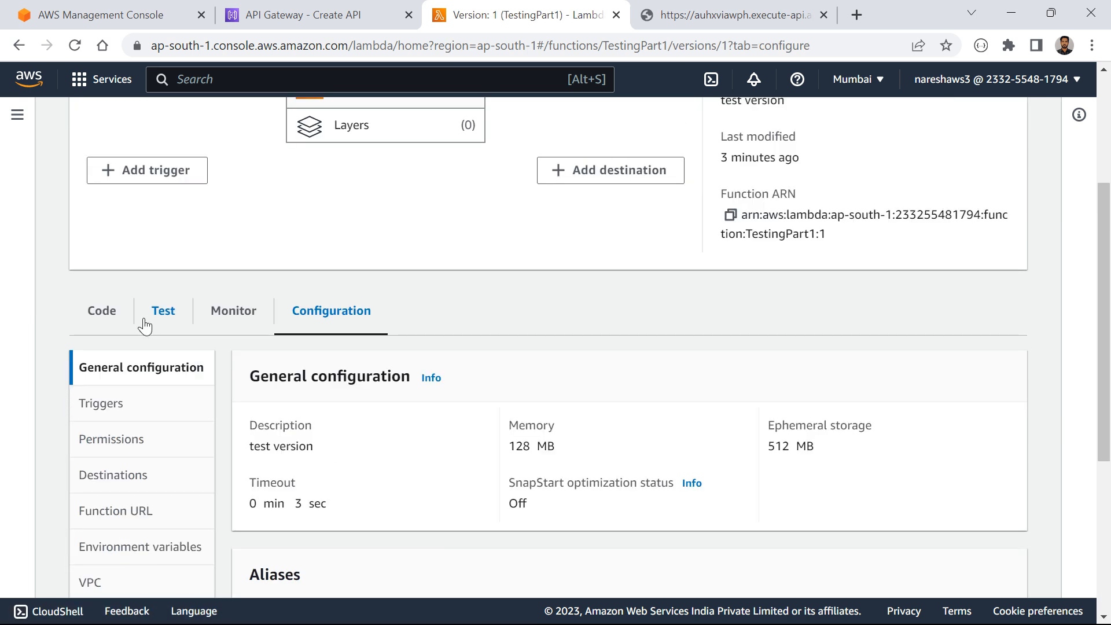
{"action": "left_click", "coordinate": [102, 311]}
{"action": "scroll", "coordinate": [385, 404], "scroll_direction": "down", "scroll_amount": 4}
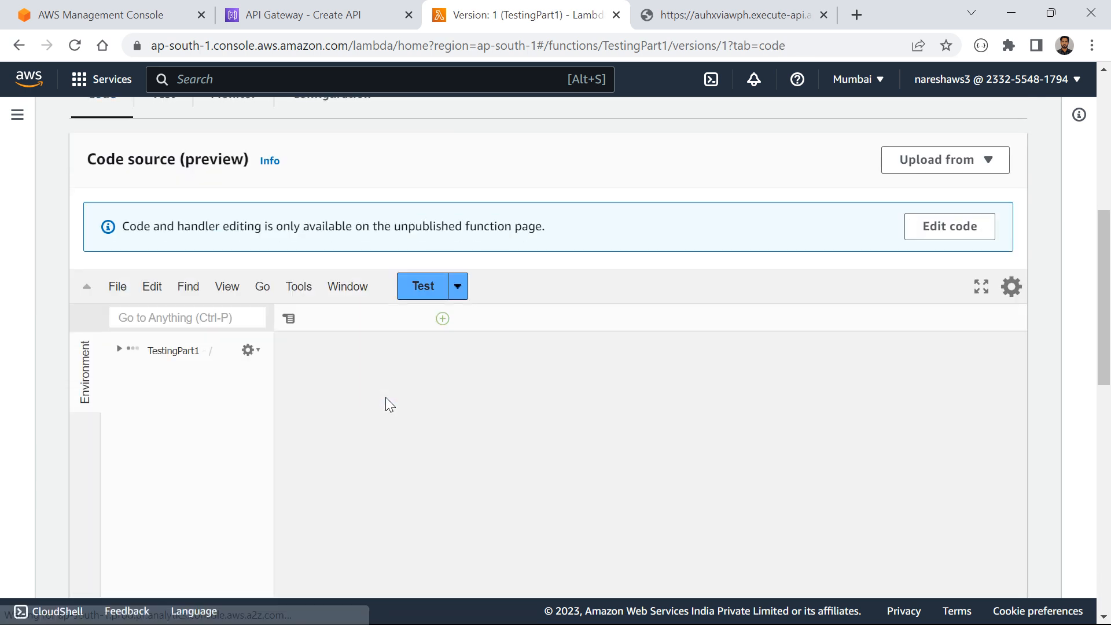
{"action": "scroll", "coordinate": [504, 352], "scroll_direction": "down", "scroll_amount": 1}
{"action": "left_click_drag", "start_coordinate": [525, 330], "coordinate": [552, 331]}
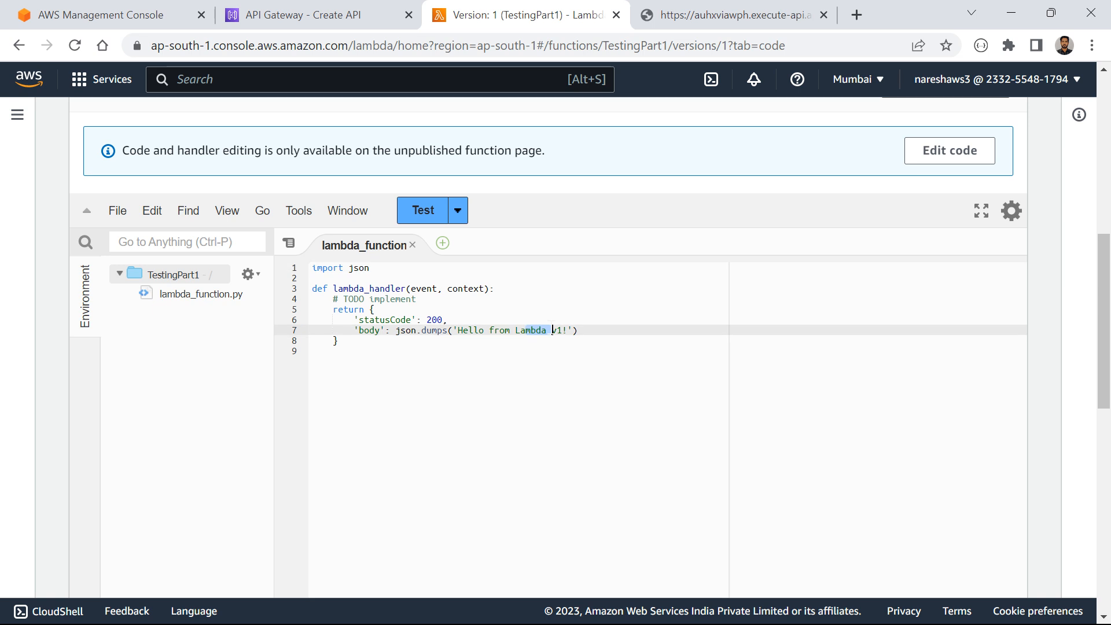
{"action": "left_click", "coordinate": [532, 330]}
Reload the Part1_Dev/part1 endpoint to check its response, and return to the version 1 page in the Lambda console
{"action": "left_click", "coordinate": [697, 20]}
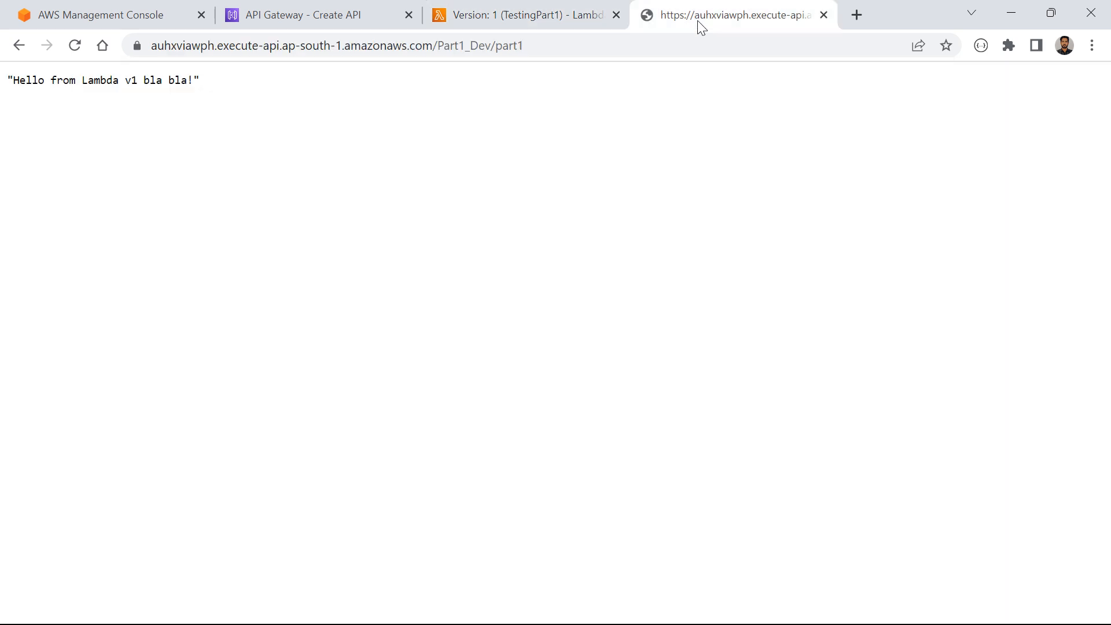
{"action": "left_click", "coordinate": [74, 47]}
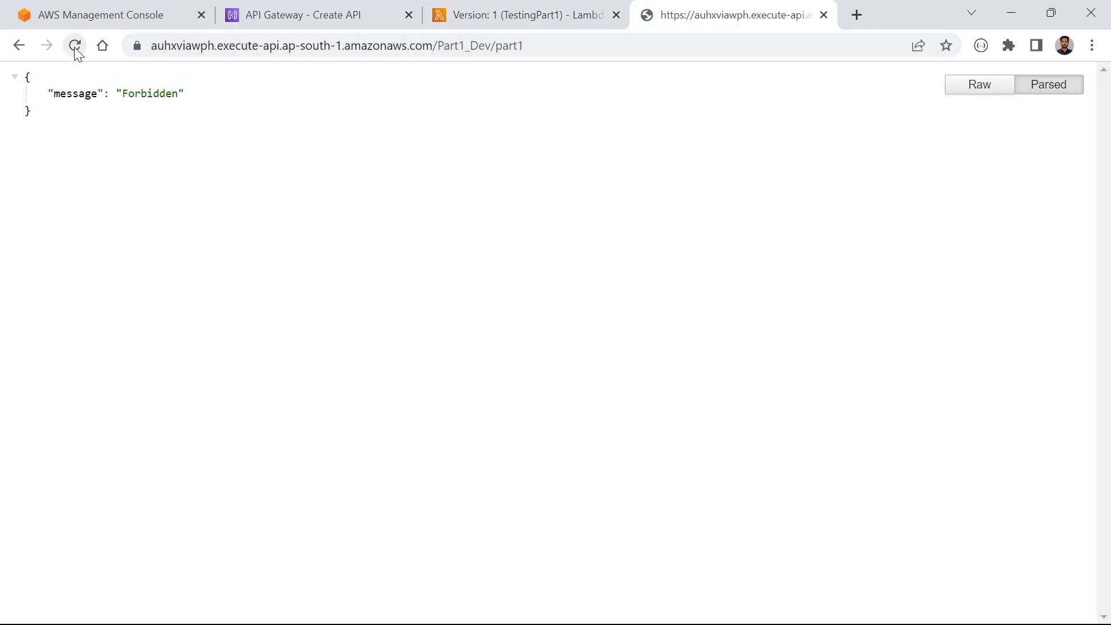
{"action": "left_click", "coordinate": [493, 14]}
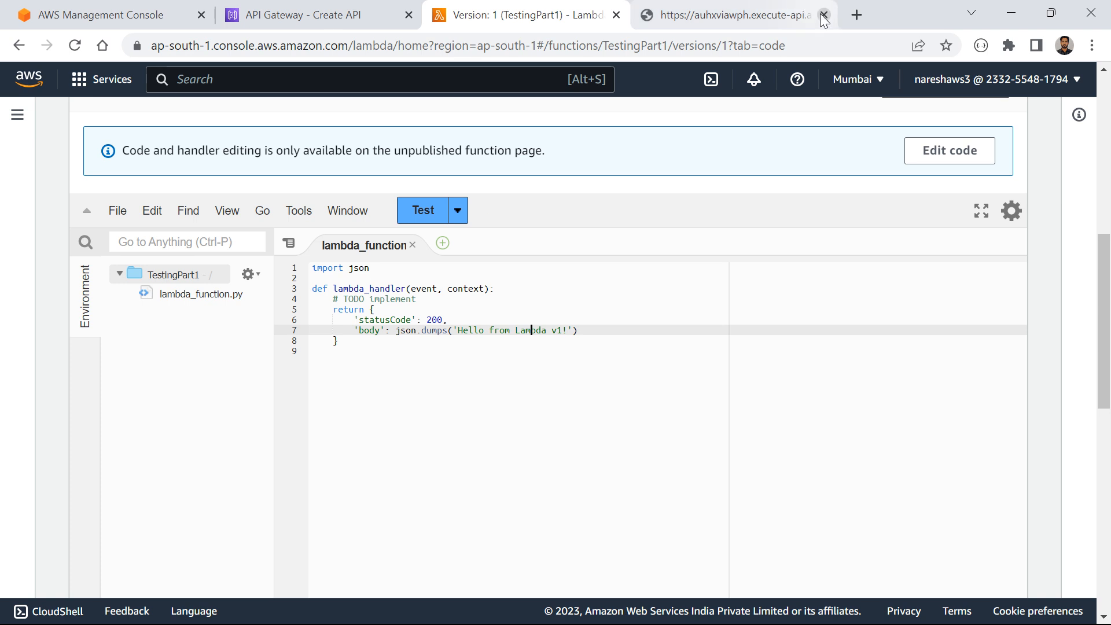
Compare the function ARN of version 1 with the ARN on the main TestingPart1 function page
{"action": "scroll", "coordinate": [417, 228], "scroll_direction": "up", "scroll_amount": 8}
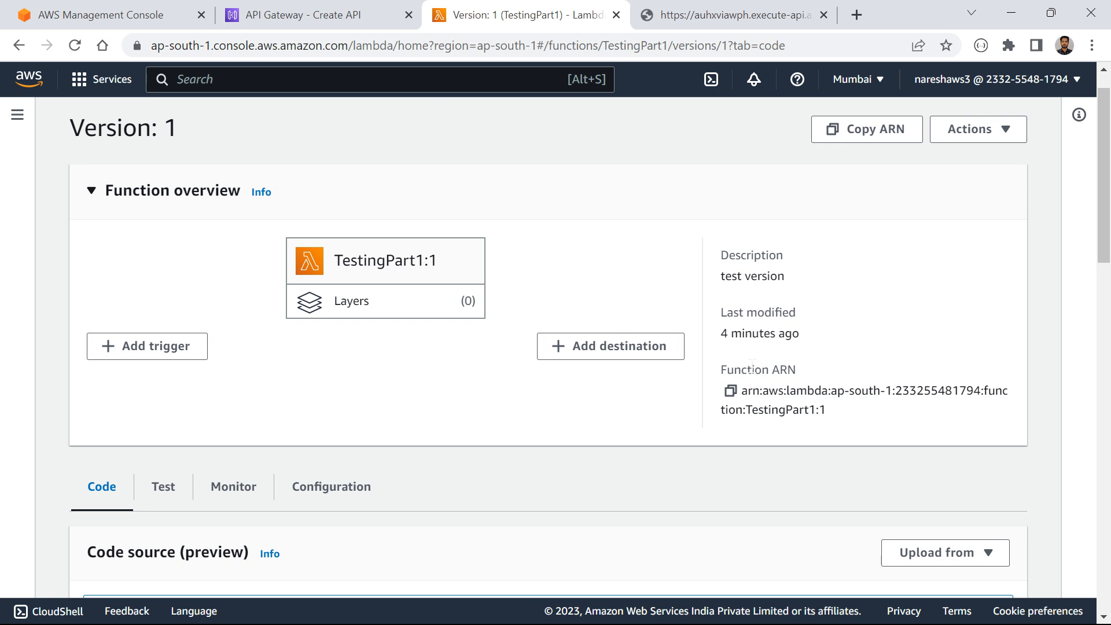
{"action": "left_click_drag", "start_coordinate": [723, 370], "coordinate": [802, 375]}
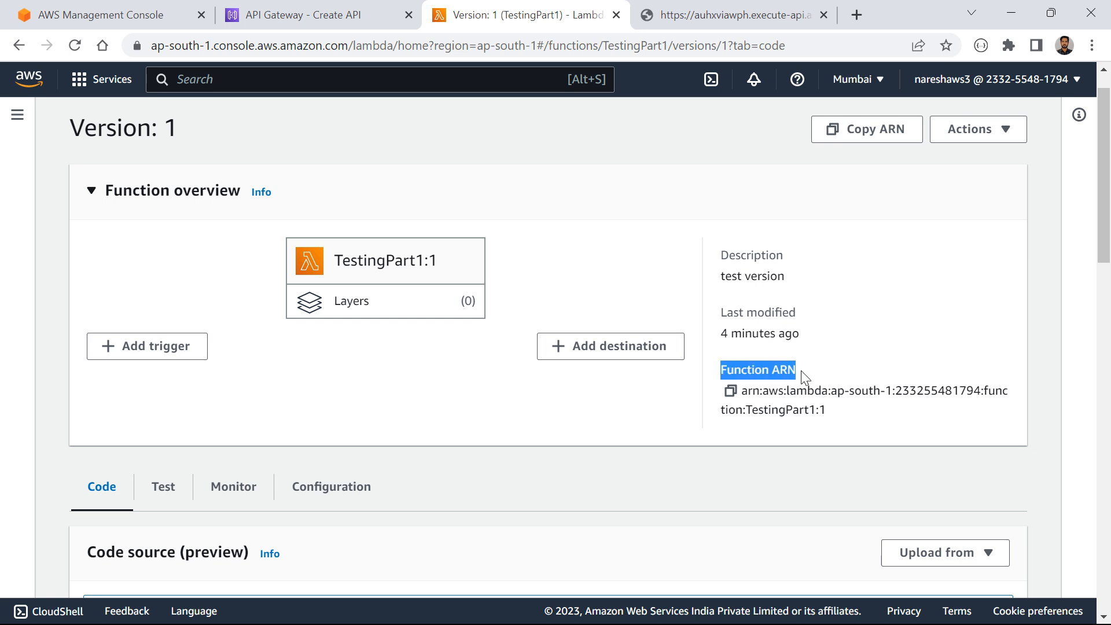
{"action": "scroll", "coordinate": [386, 370], "scroll_direction": "up", "scroll_amount": 1}
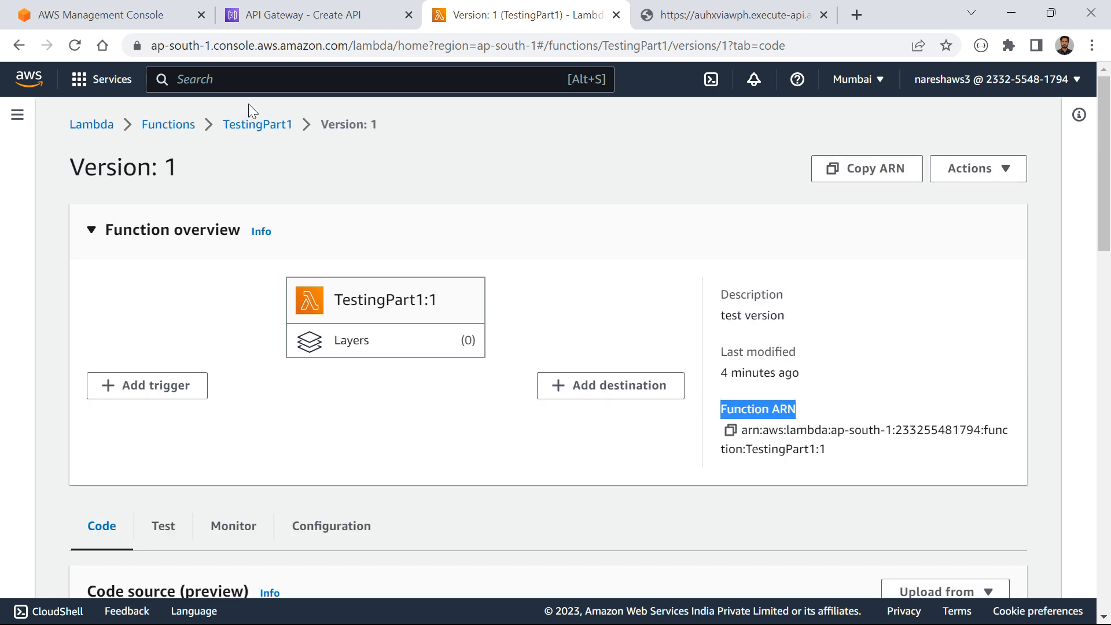
{"action": "left_click", "coordinate": [256, 132]}
{"action": "scroll", "coordinate": [256, 288], "scroll_direction": "down", "scroll_amount": 3}
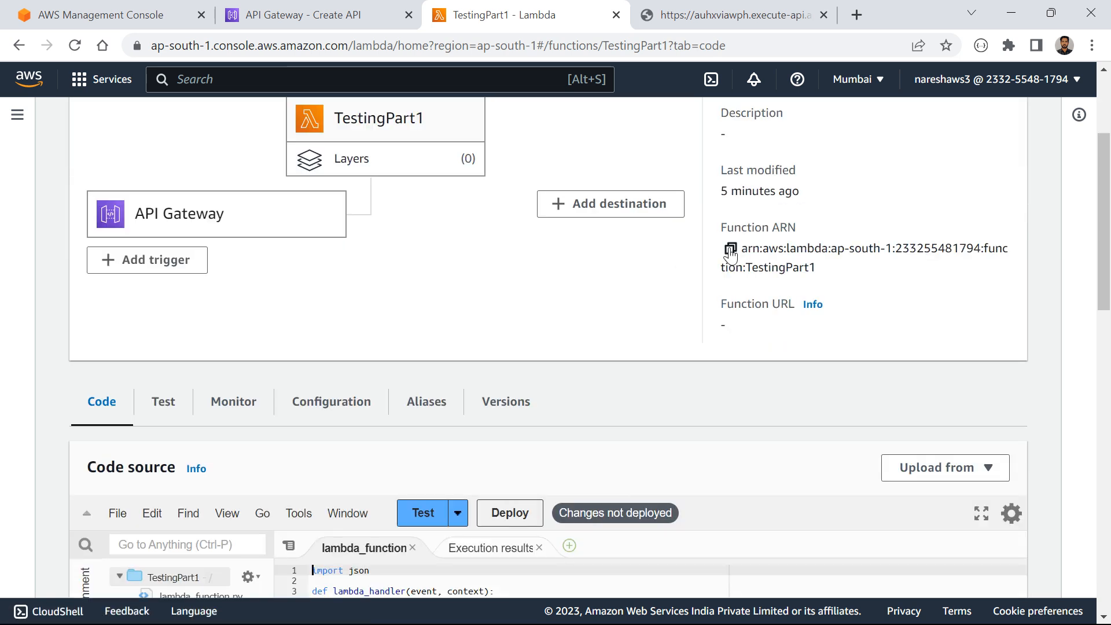
{"action": "left_click_drag", "start_coordinate": [742, 248], "coordinate": [843, 248]}
{"action": "left_click", "coordinate": [865, 246]}
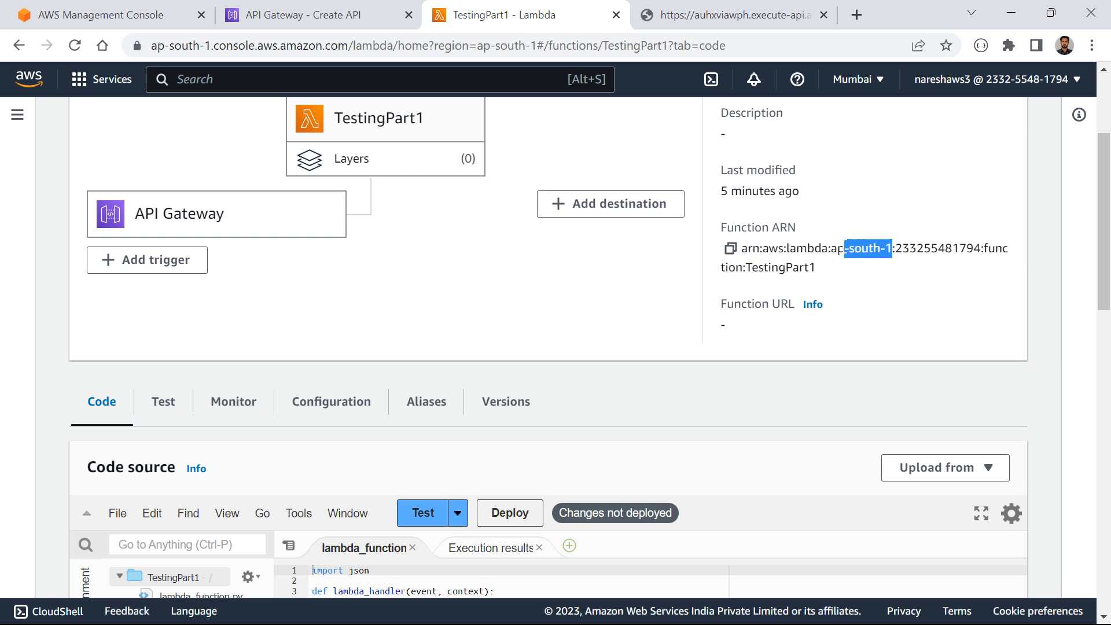
{"action": "left_click", "coordinate": [876, 248]}
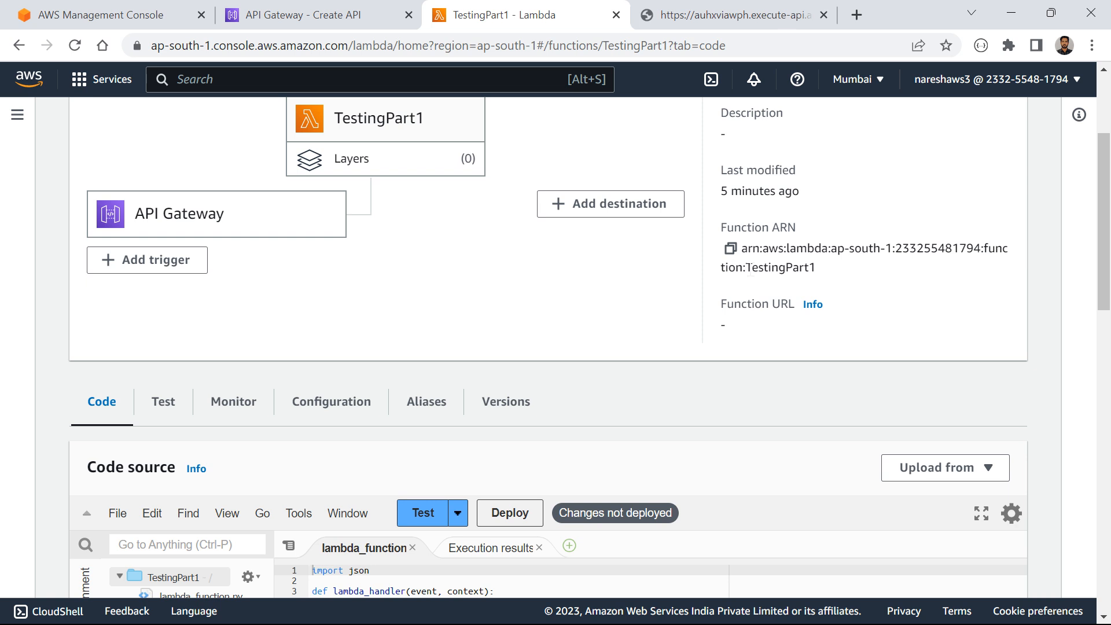
{"action": "mouse_move", "coordinate": [752, 268]}
{"action": "left_mouse_down"}
{"action": "mouse_move", "coordinate": [809, 267]}
{"action": "mouse_move", "coordinate": [743, 250]}
{"action": "left_mouse_up"}
{"action": "left_click", "coordinate": [810, 268]}
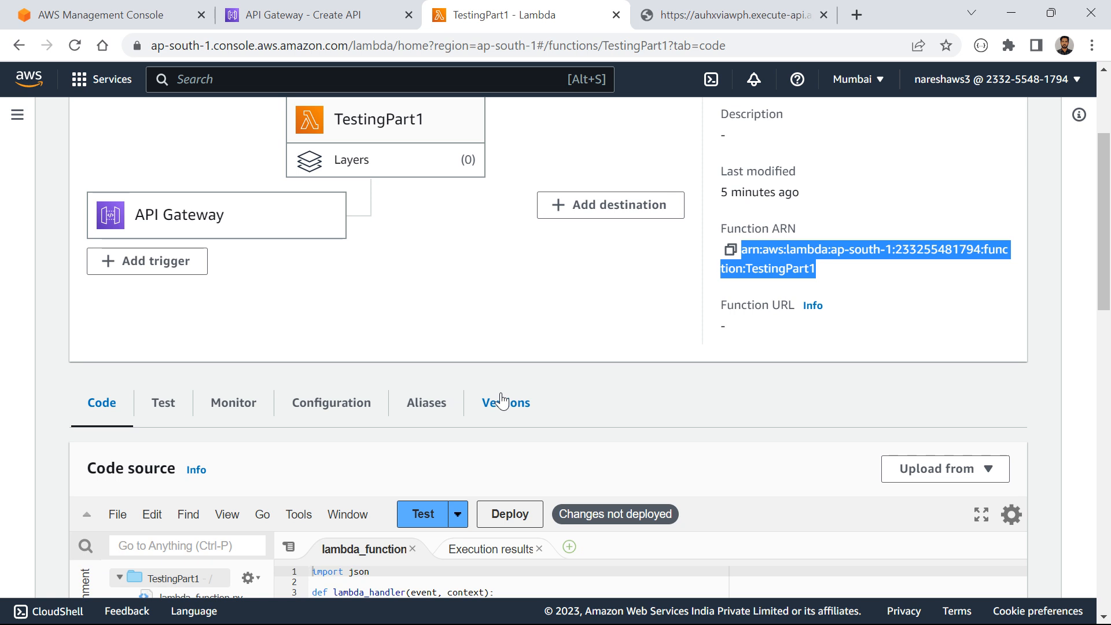
Copy the function ARN of TestingPart1 version 1 and enter it as the Lambda function in the /part2 GET setup
{"action": "left_click", "coordinate": [505, 402]}
{"action": "scroll", "coordinate": [405, 411], "scroll_direction": "down", "scroll_amount": 1}
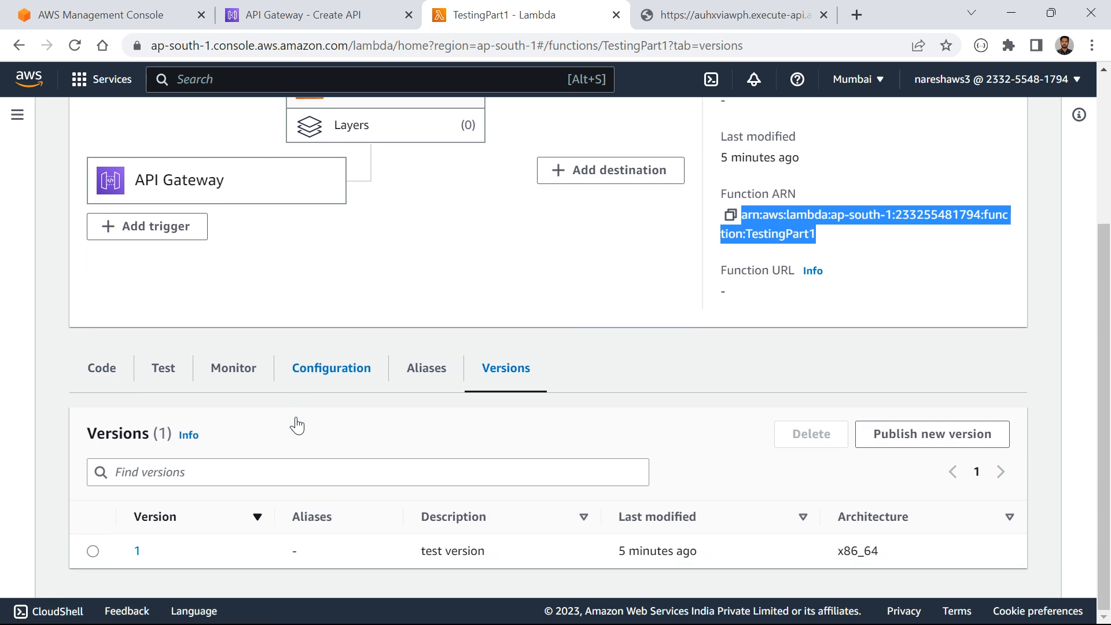
{"action": "left_click", "coordinate": [137, 554]}
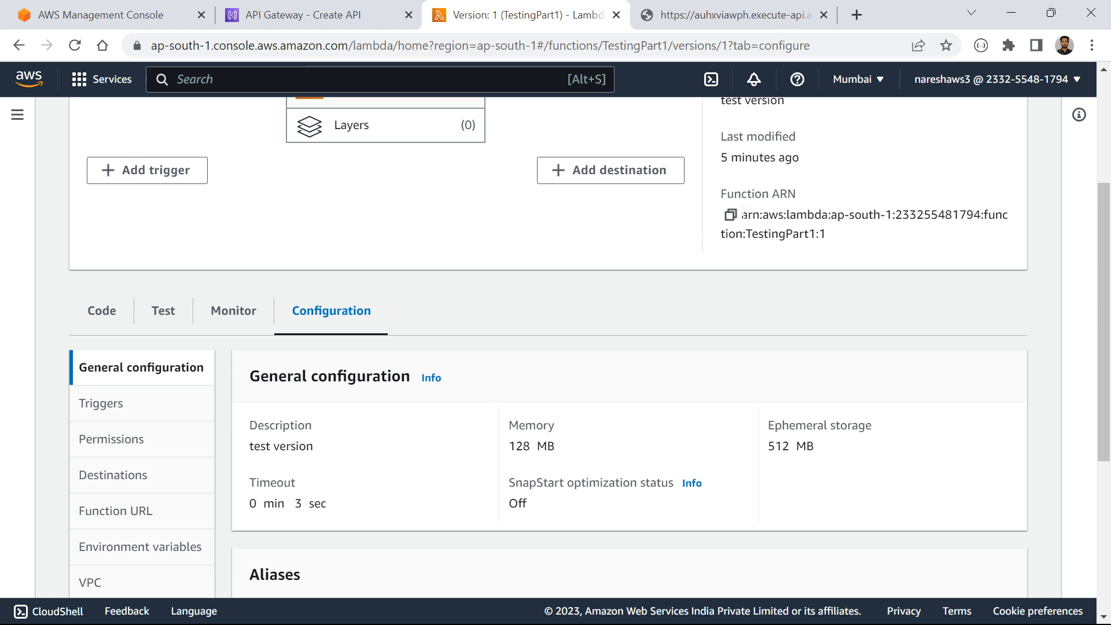
{"action": "left_click", "coordinate": [731, 215]}
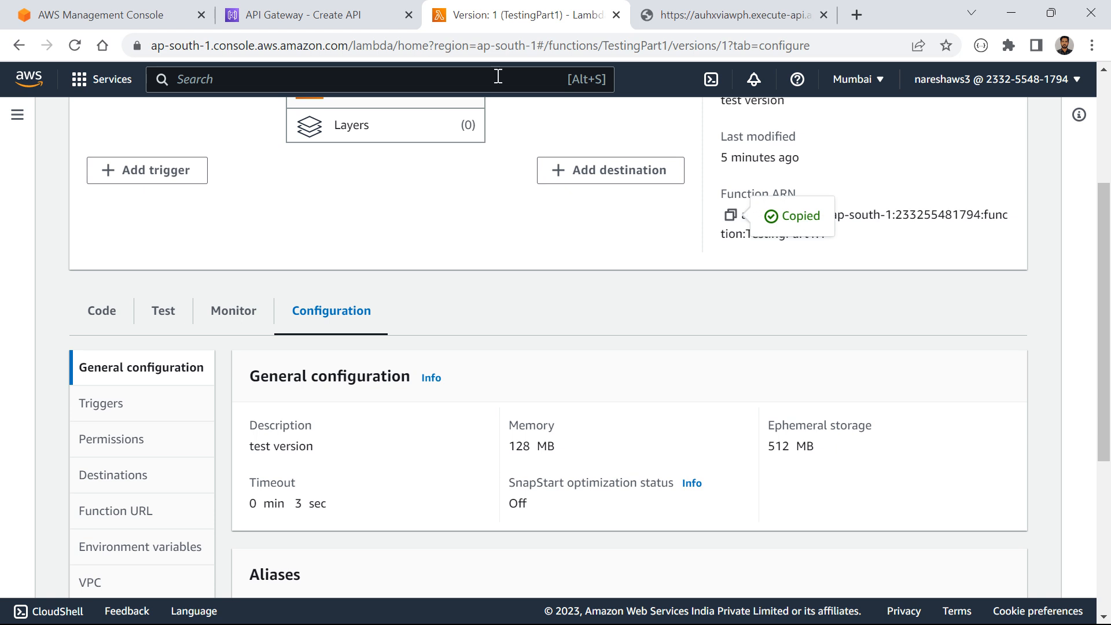
{"action": "left_click", "coordinate": [301, 15]}
{"action": "left_click_drag", "start_coordinate": [673, 466], "coordinate": [576, 455]}
{"action": "key", "text": "BackSpace"}
{"action": "key", "text": "ctrl+v"}
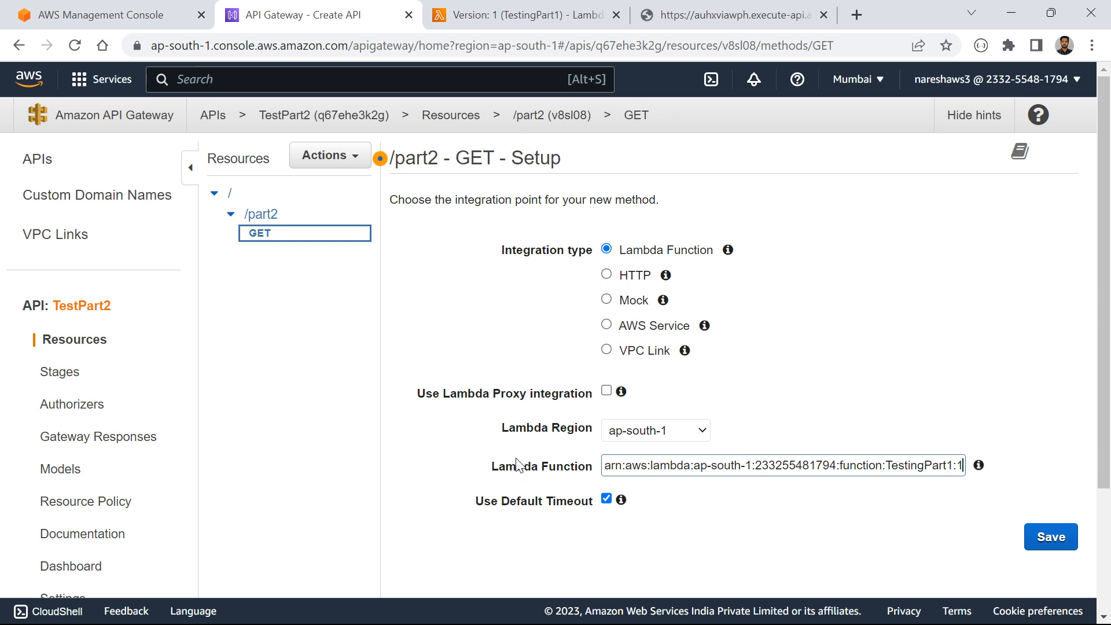
Enable Lambda Proxy integration for the /part2 GET method and save the method setup
{"action": "left_click_drag", "start_coordinate": [492, 467], "coordinate": [596, 473]}
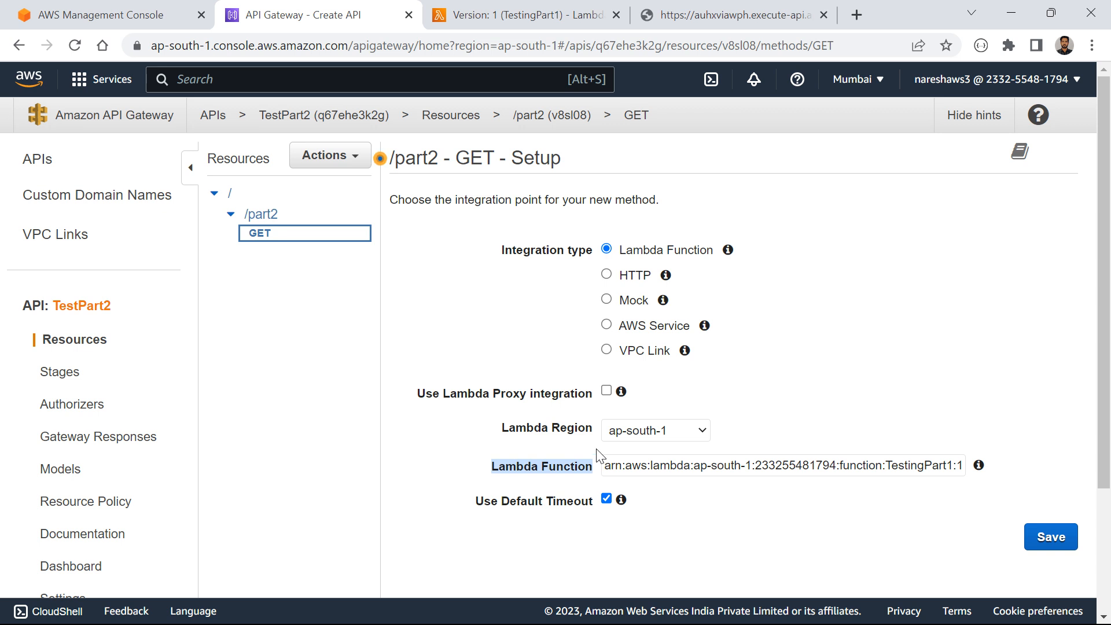
{"action": "left_click", "coordinate": [606, 391]}
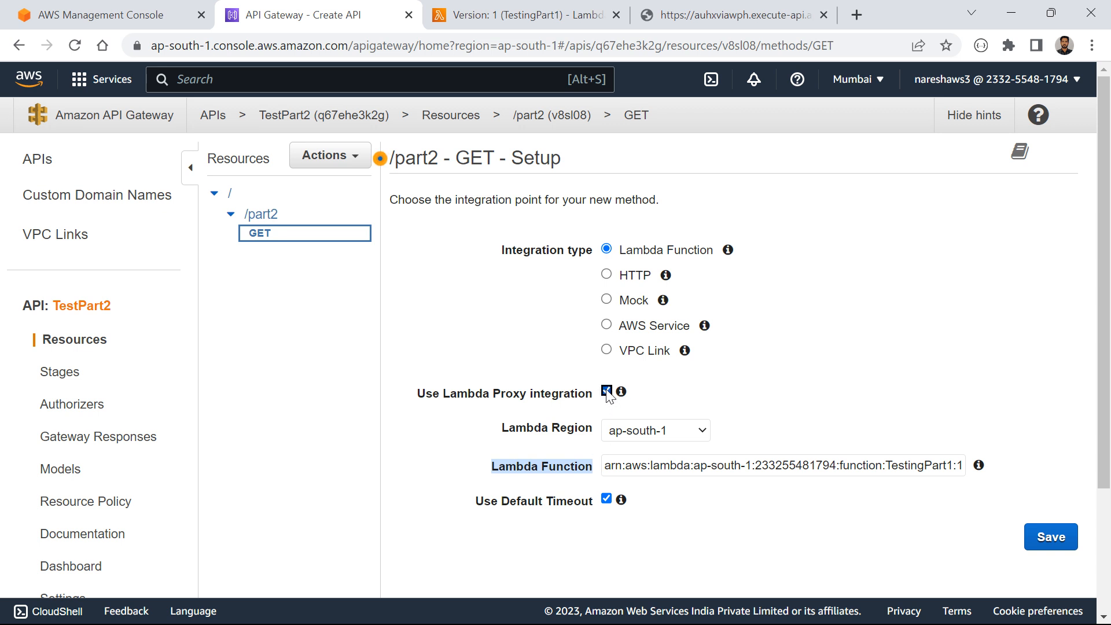
{"action": "left_click", "coordinate": [1045, 543]}
{"action": "left_click", "coordinate": [907, 269]}
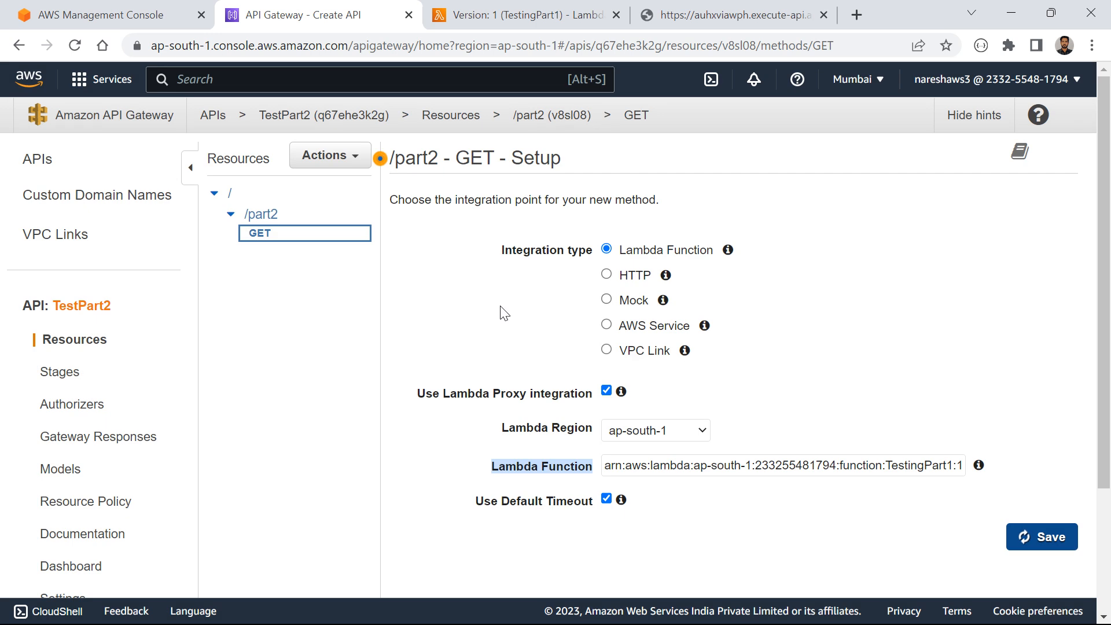
Deploy the TestPart2 API to a new stage named Part_qa
{"action": "left_click", "coordinate": [324, 165]}
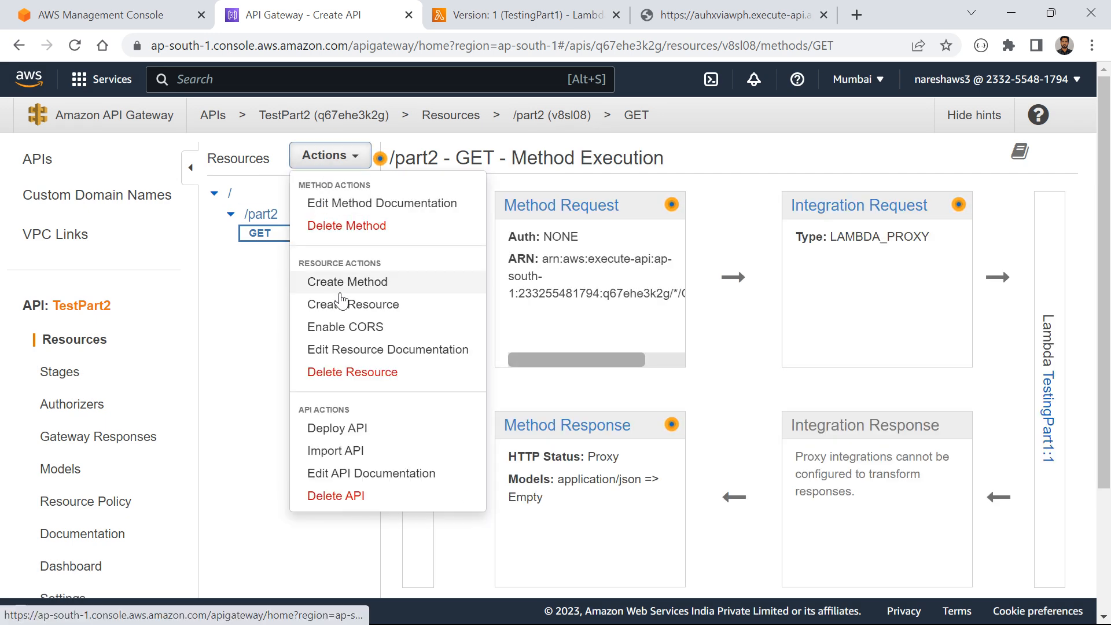
{"action": "left_click", "coordinate": [336, 429]}
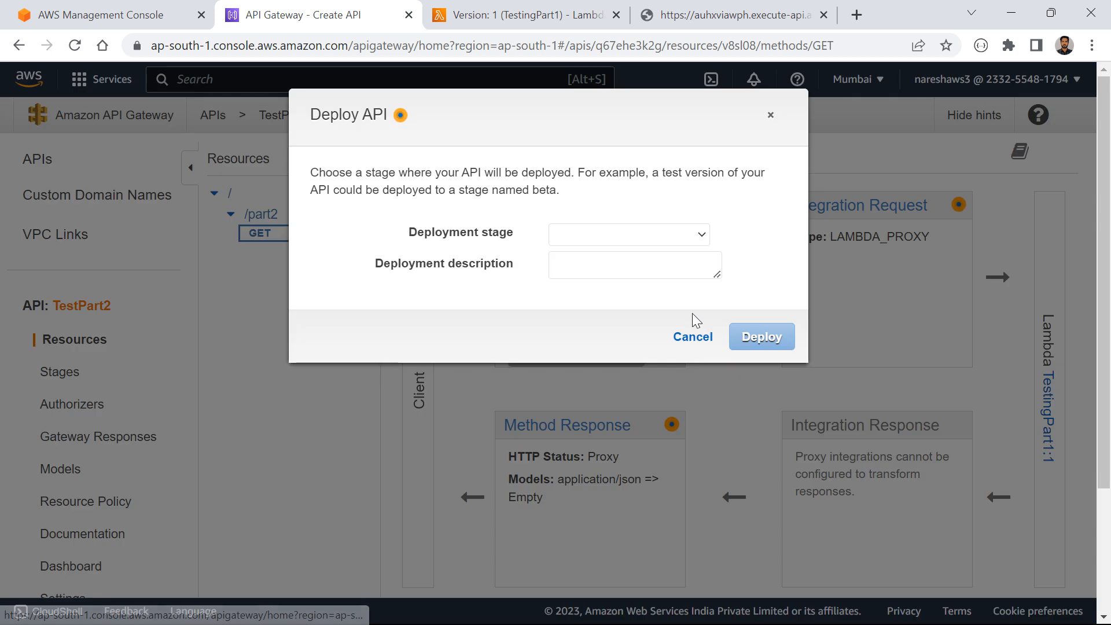
{"action": "left_click", "coordinate": [637, 237]}
{"action": "left_click", "coordinate": [607, 270]}
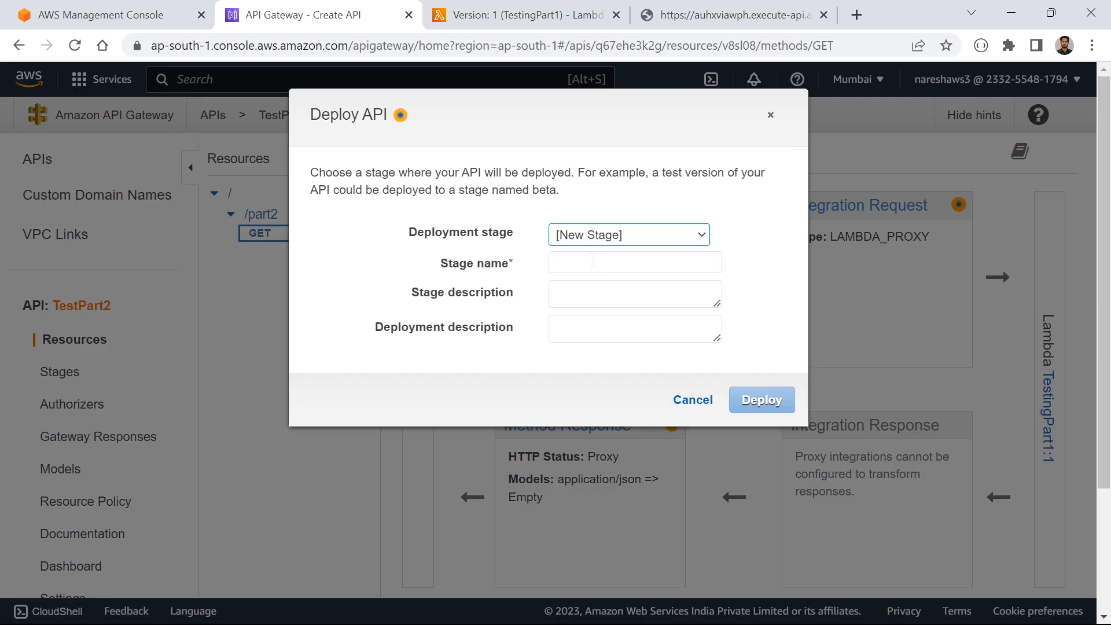
{"action": "left_click", "coordinate": [593, 261]}
{"action": "type", "text": "qa"}
{"action": "key", "text": "BackSpace"}
{"action": "key", "text": "BackSpace"}
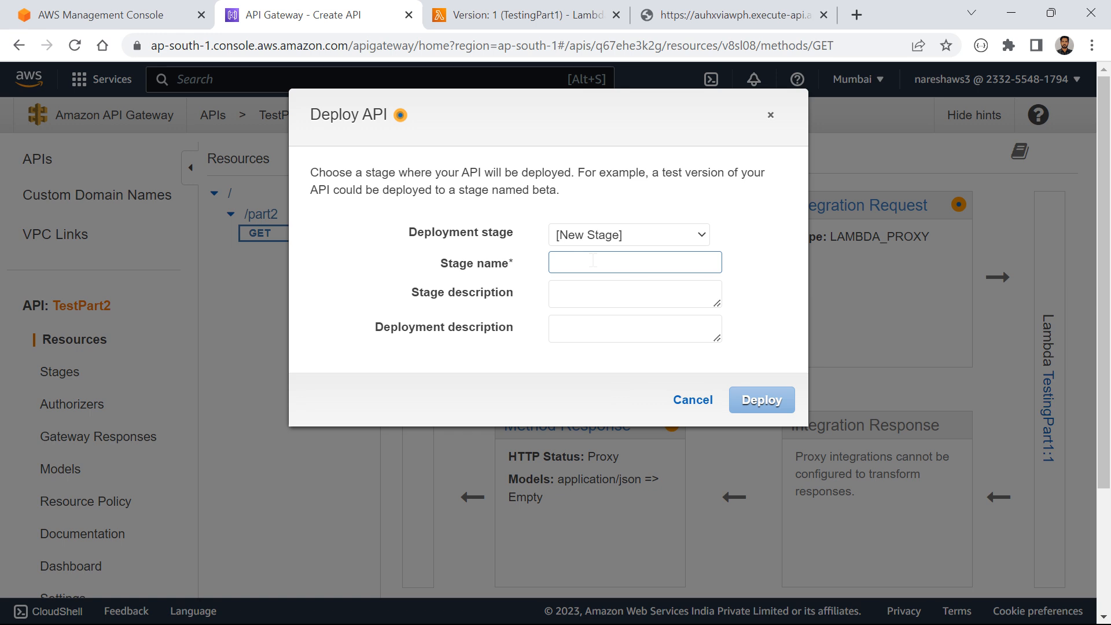
{"action": "type", "text": "Part_qa"}
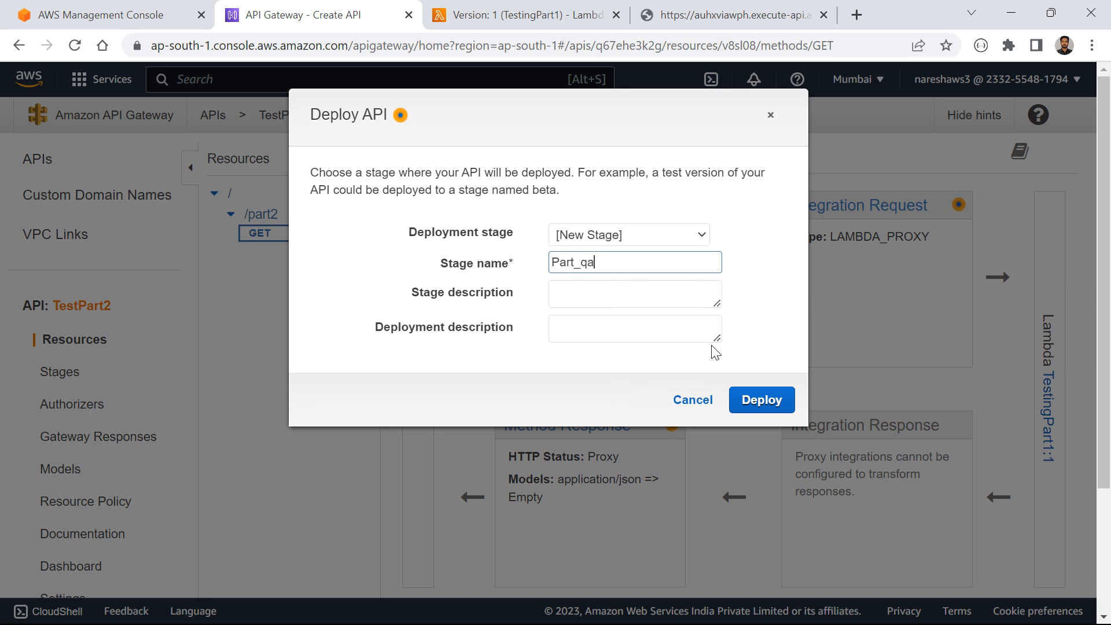
{"action": "left_click", "coordinate": [761, 400]}
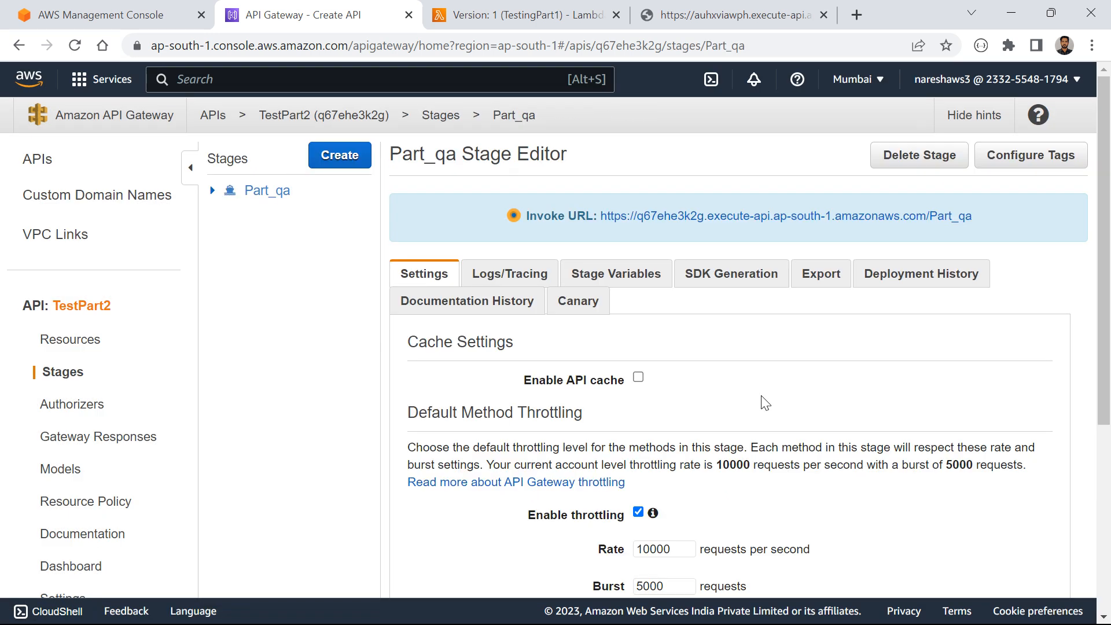
Open the /part2 GET method under the Part_qa stage and select its invoke URL for copying
{"action": "left_click", "coordinate": [212, 191]}
{"action": "left_click", "coordinate": [260, 250]}
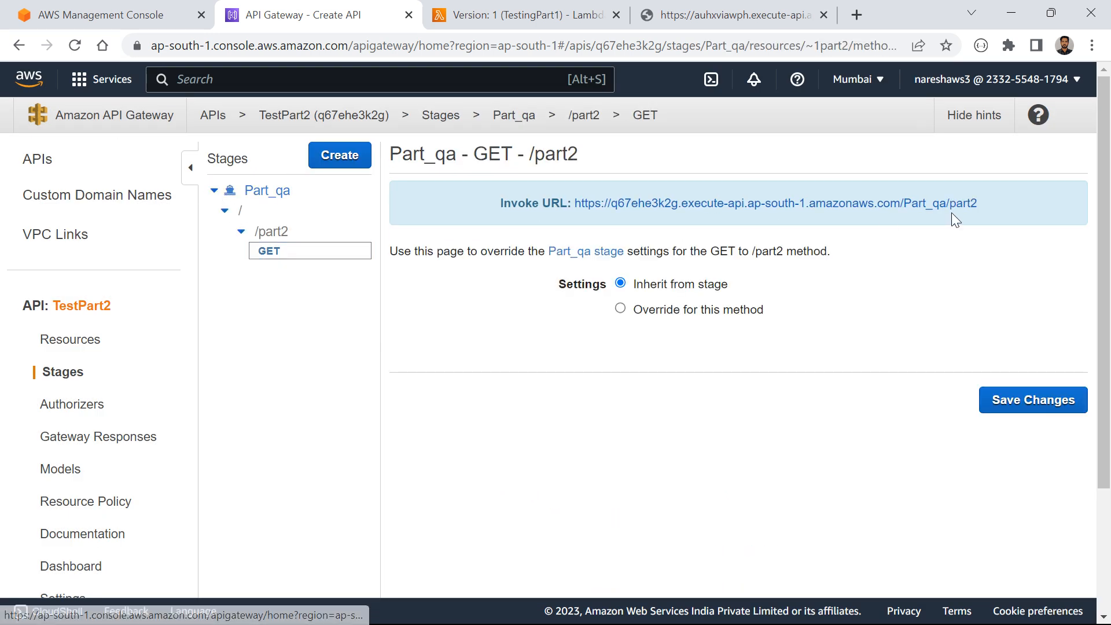
{"action": "left_click_drag", "start_coordinate": [993, 202], "coordinate": [577, 213]}
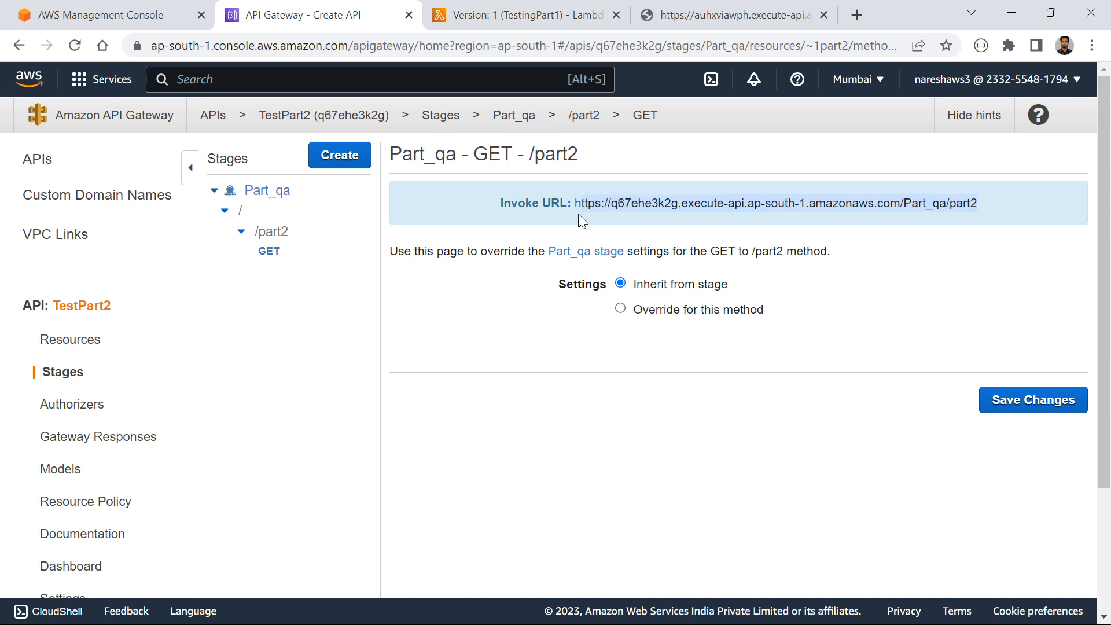
Load the copied Part_qa /part2 invoke URL in the browser, restoring the missing "h" of https, and check the response
{"action": "left_click", "coordinate": [792, 13]}
{"action": "left_click", "coordinate": [763, 44]}
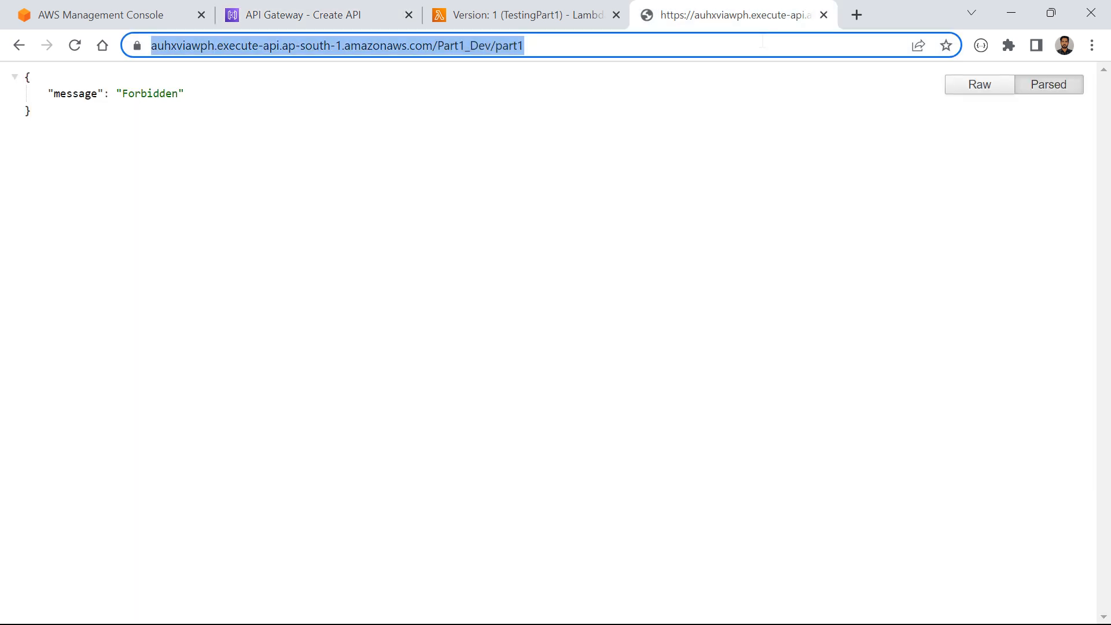
{"action": "key", "text": "ctrl+v"}
{"action": "key", "text": "Return"}
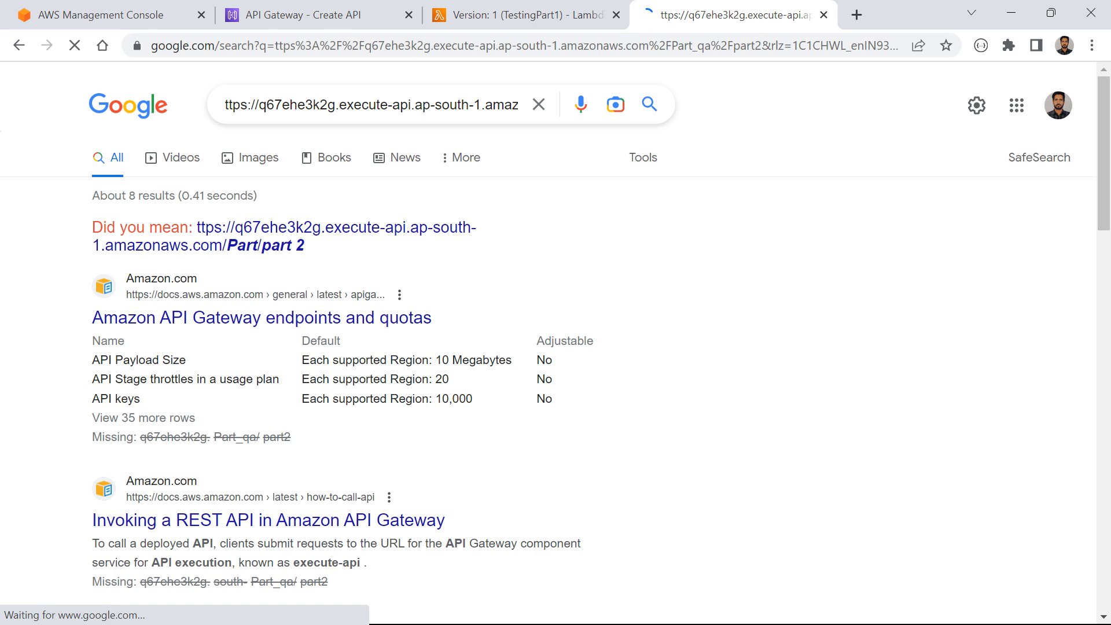
{"action": "left_click", "coordinate": [735, 49]}
{"action": "key", "text": "ctrl+v"}
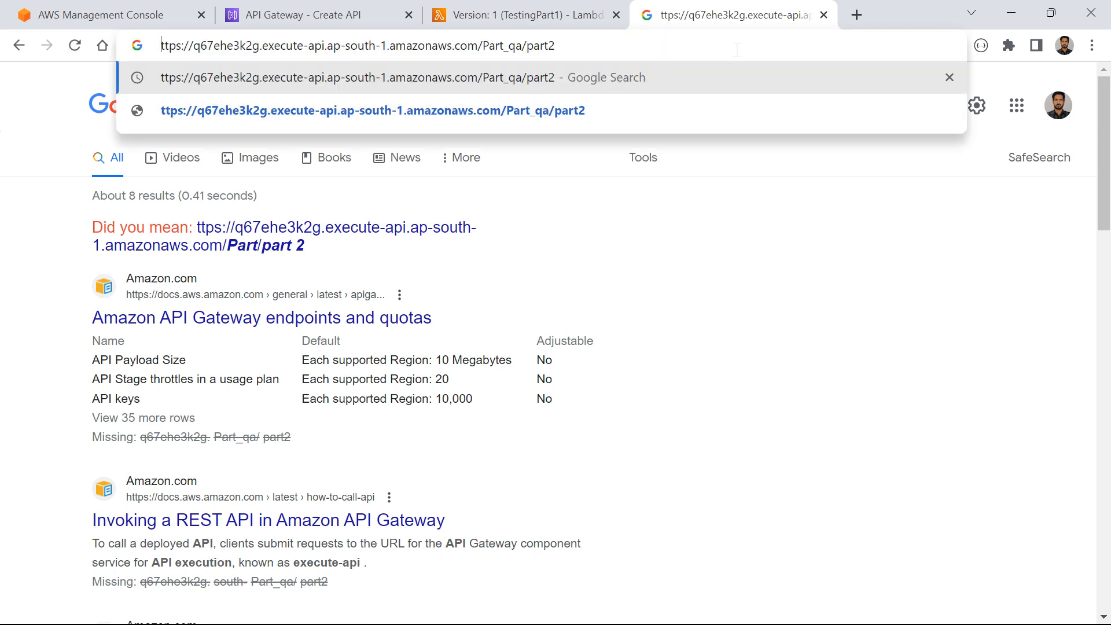
{"action": "key", "text": "Home"}
{"action": "type", "text": "h"}
{"action": "key", "text": "Return"}
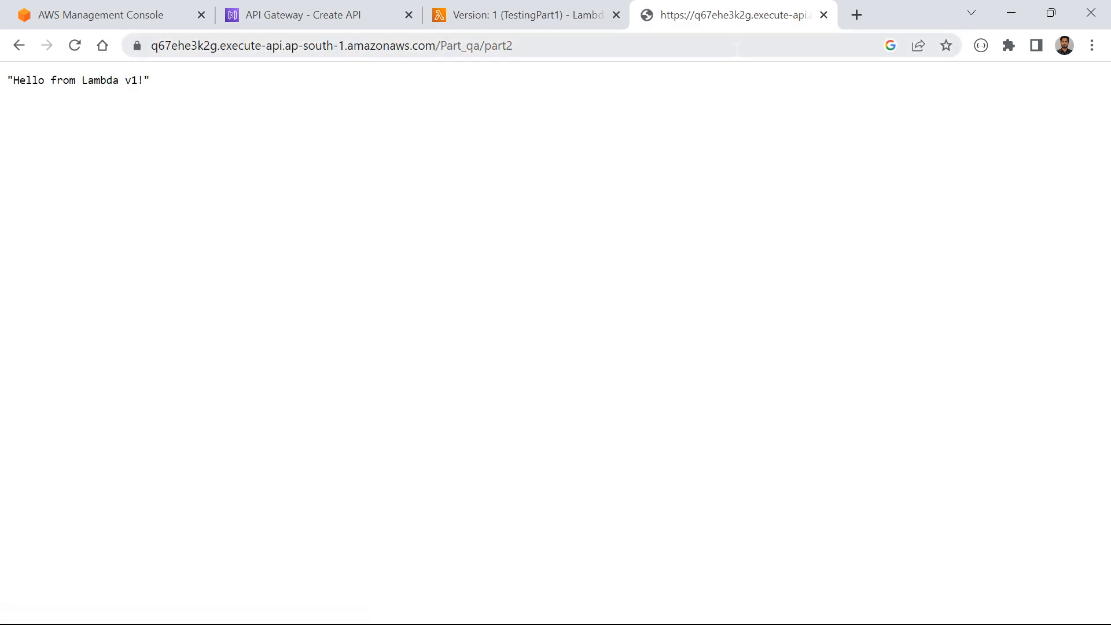
{"action": "left_click_drag", "start_coordinate": [151, 81], "coordinate": [101, 81]}
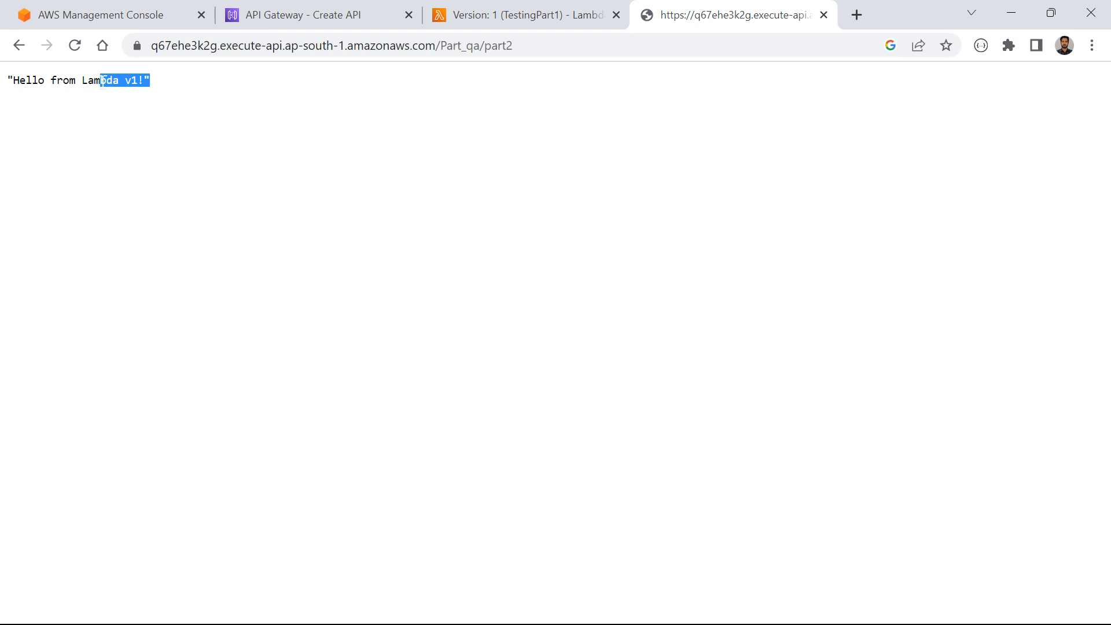
Return from the version 1 page to the main TestingPart1 function page in Lambda
{"action": "left_click", "coordinate": [104, 13]}
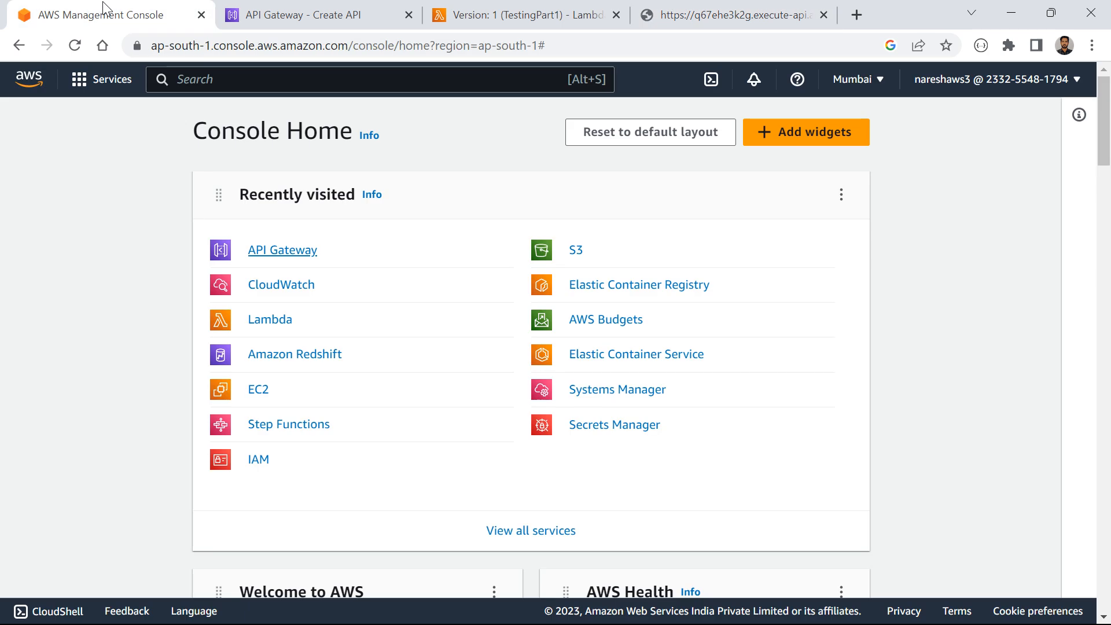
{"action": "left_click", "coordinate": [452, 12]}
{"action": "scroll", "coordinate": [211, 317], "scroll_direction": "up", "scroll_amount": 5}
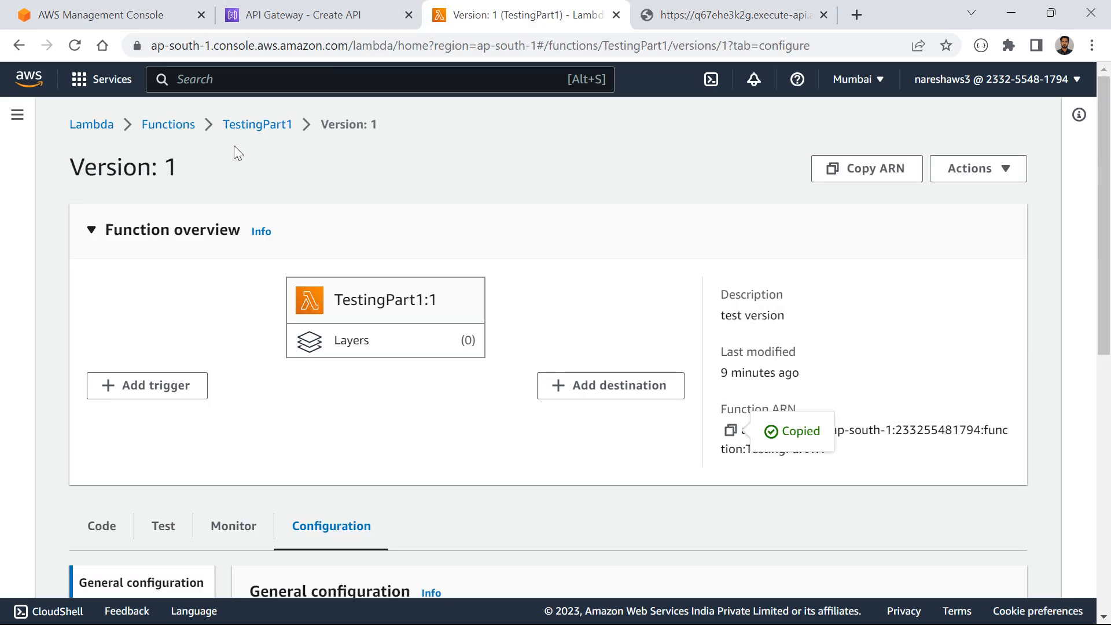
{"action": "left_click", "coordinate": [253, 126]}
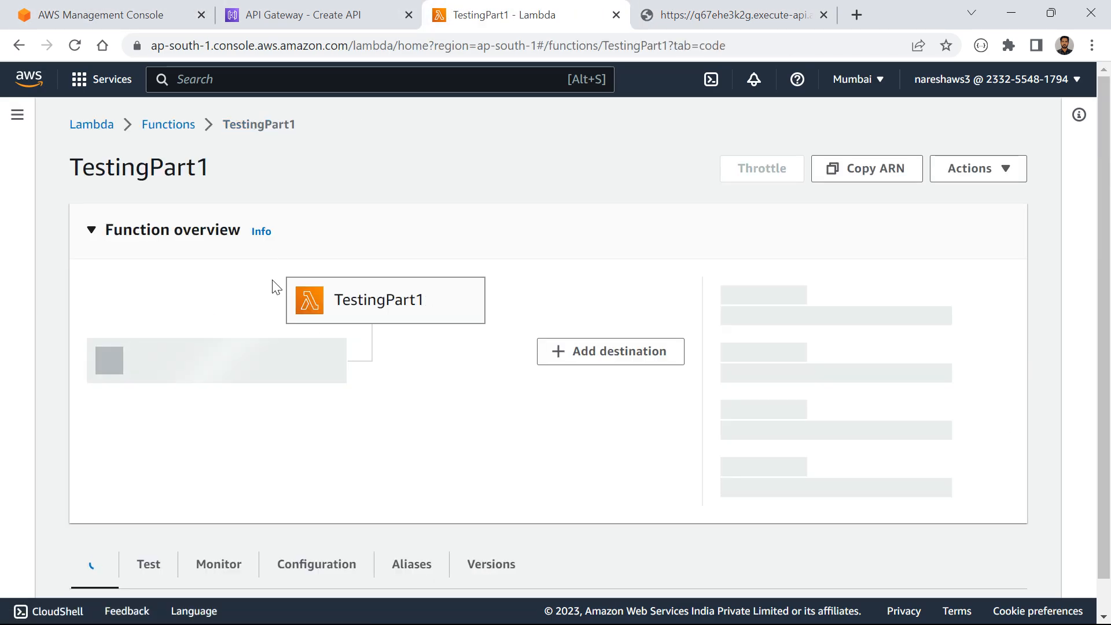
{"action": "scroll", "coordinate": [272, 280], "scroll_direction": "down", "scroll_amount": 2}
{"action": "left_click", "coordinate": [718, 12]}
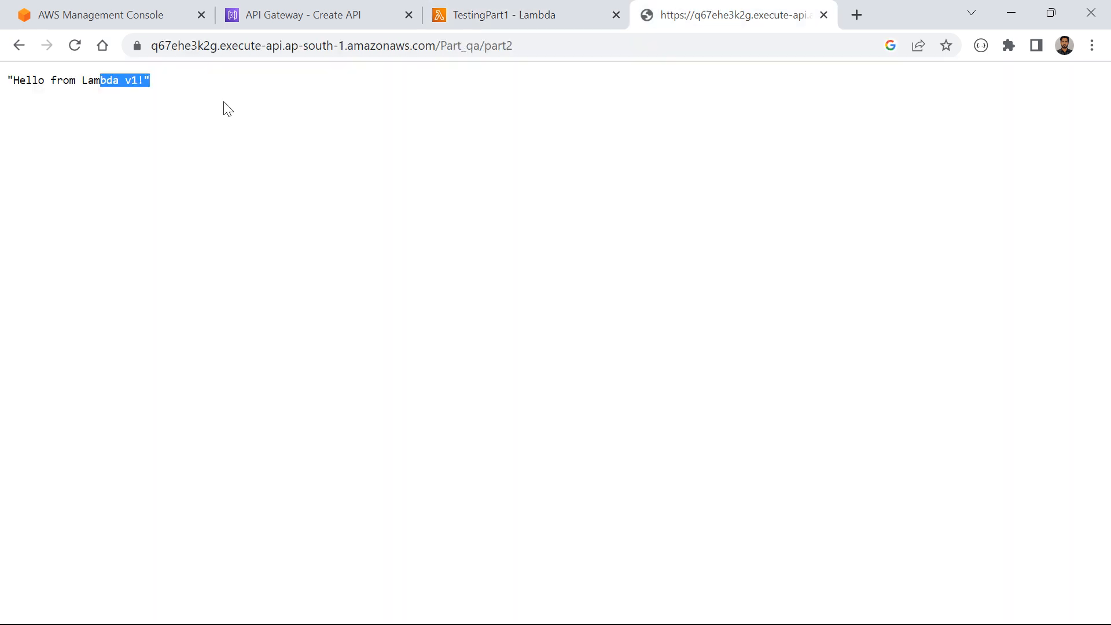
{"action": "left_click", "coordinate": [161, 16]}
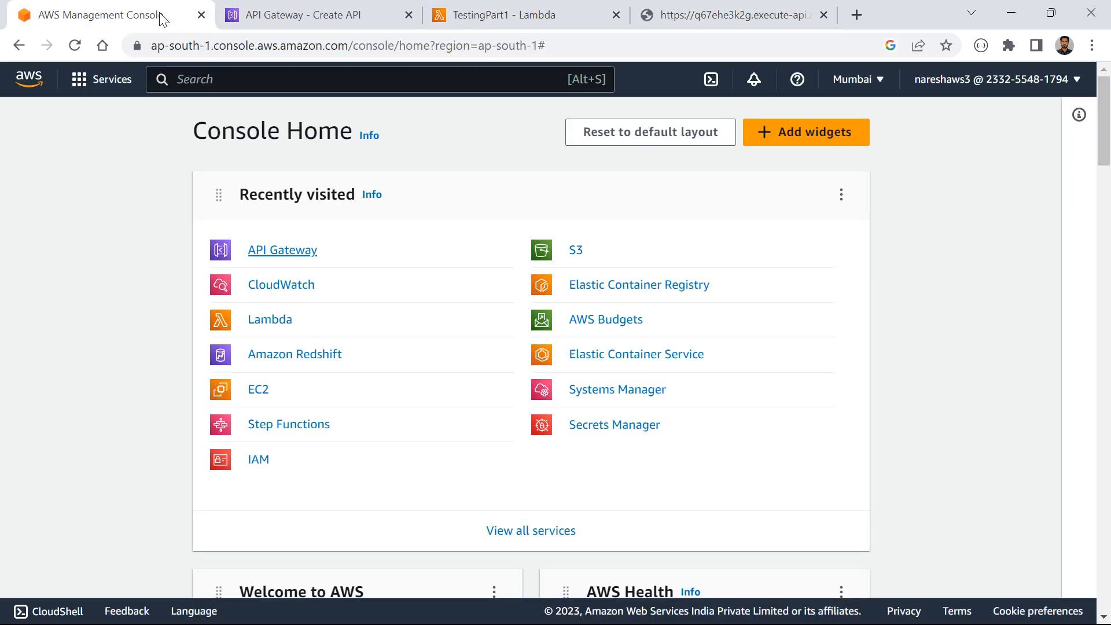
{"action": "left_click", "coordinate": [463, 14]}
{"action": "left_click", "coordinate": [783, 7]}
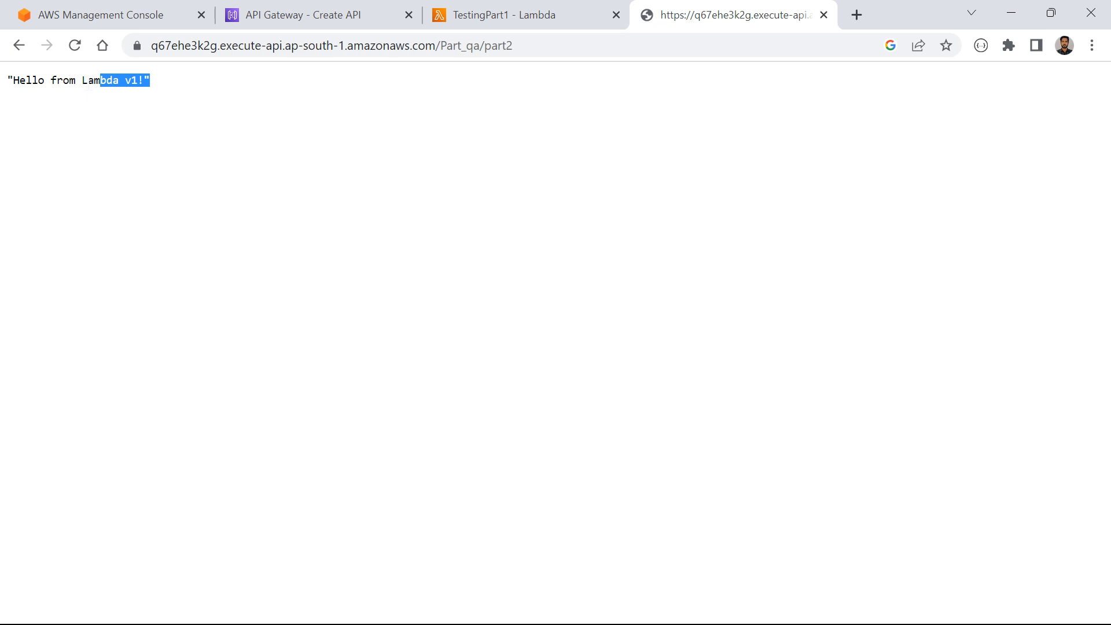
Change the returned message in lambda_function to "Hello from Lambda v2 test!", deploy it, and reload the Part_qa /part2 response
{"action": "left_click", "coordinate": [463, 15]}
{"action": "scroll", "coordinate": [400, 226], "scroll_direction": "down", "scroll_amount": 5}
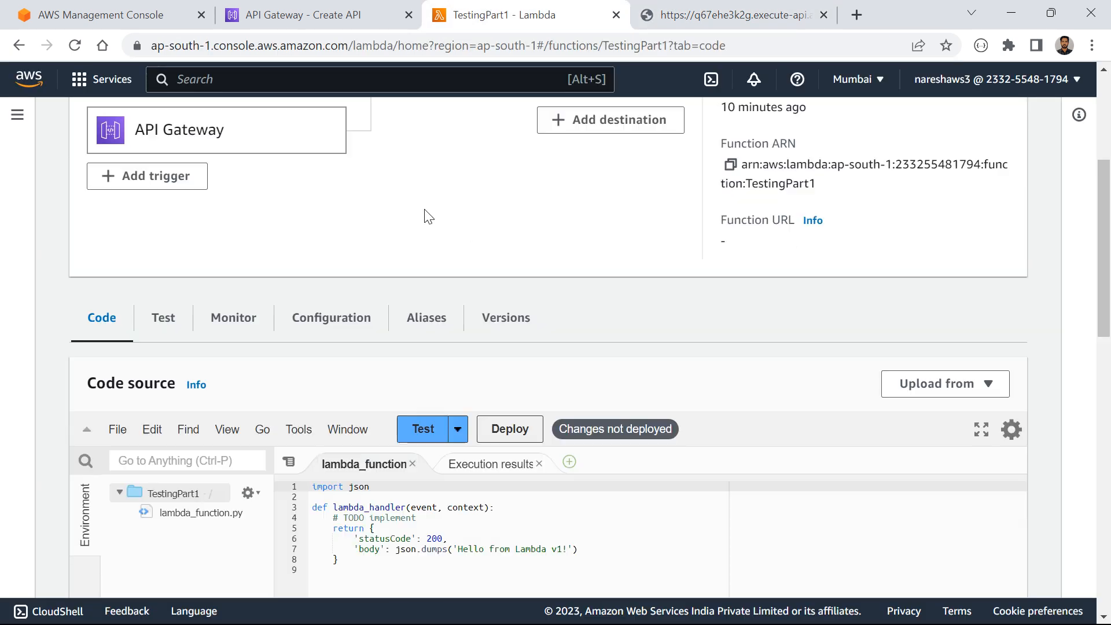
{"action": "left_click", "coordinate": [562, 452]}
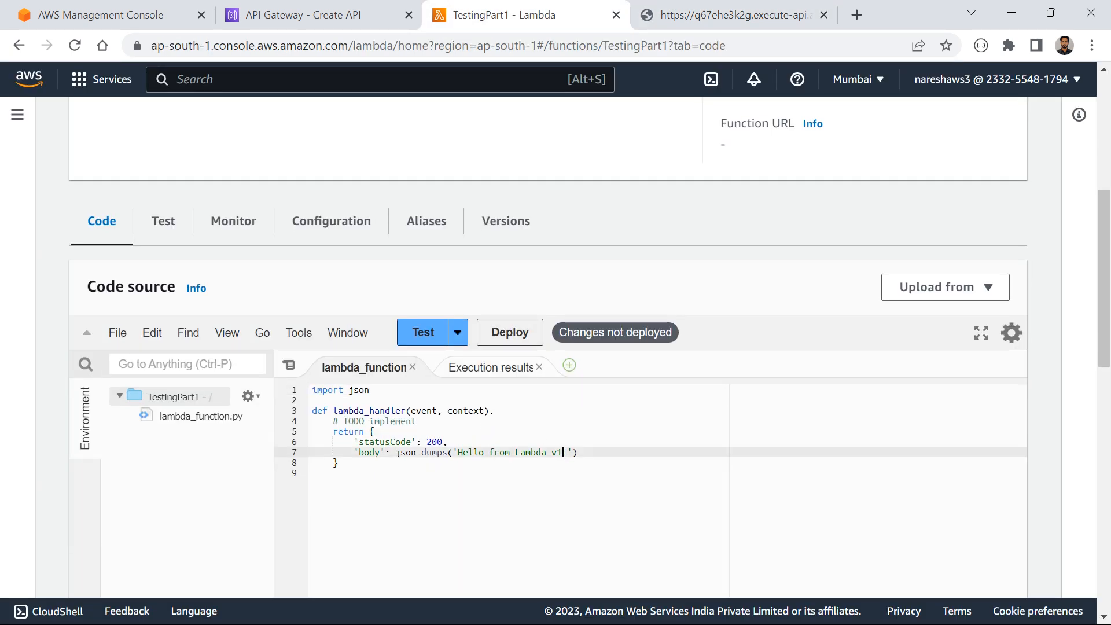
{"action": "key", "text": "BackSpace"}
{"action": "type", "text": "2 test"}
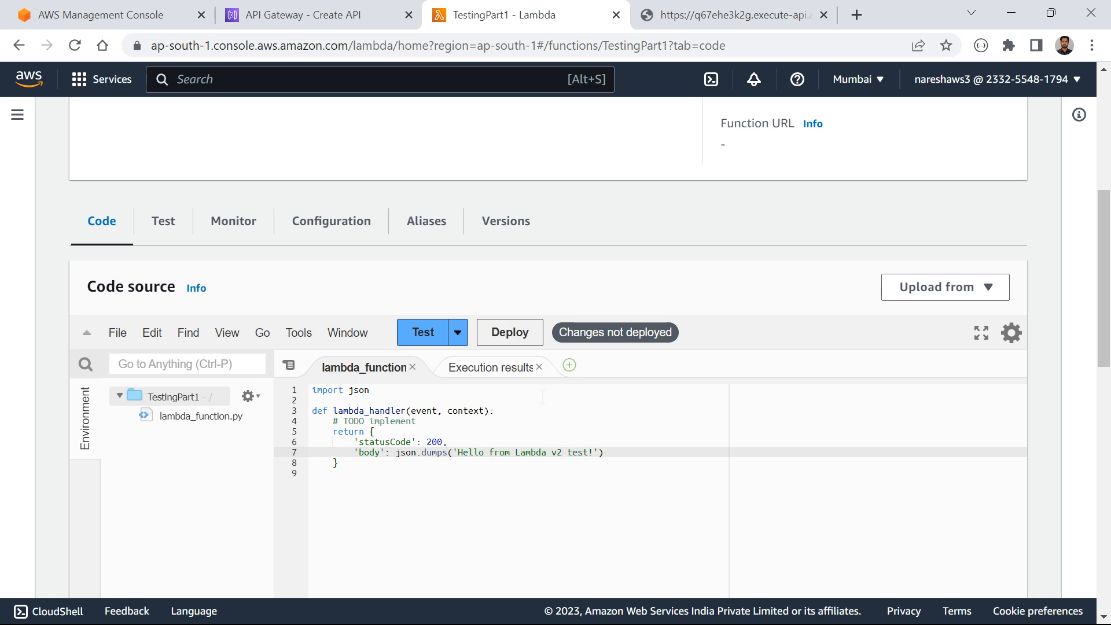
{"action": "left_click", "coordinate": [513, 332]}
{"action": "left_click", "coordinate": [695, 7]}
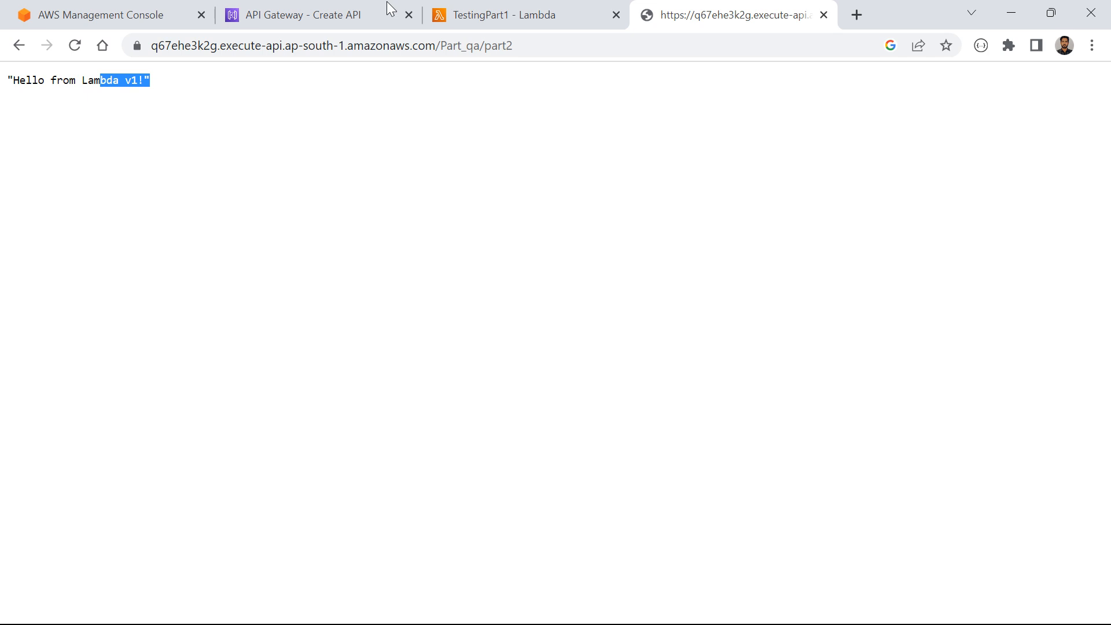
{"action": "left_click", "coordinate": [75, 47]}
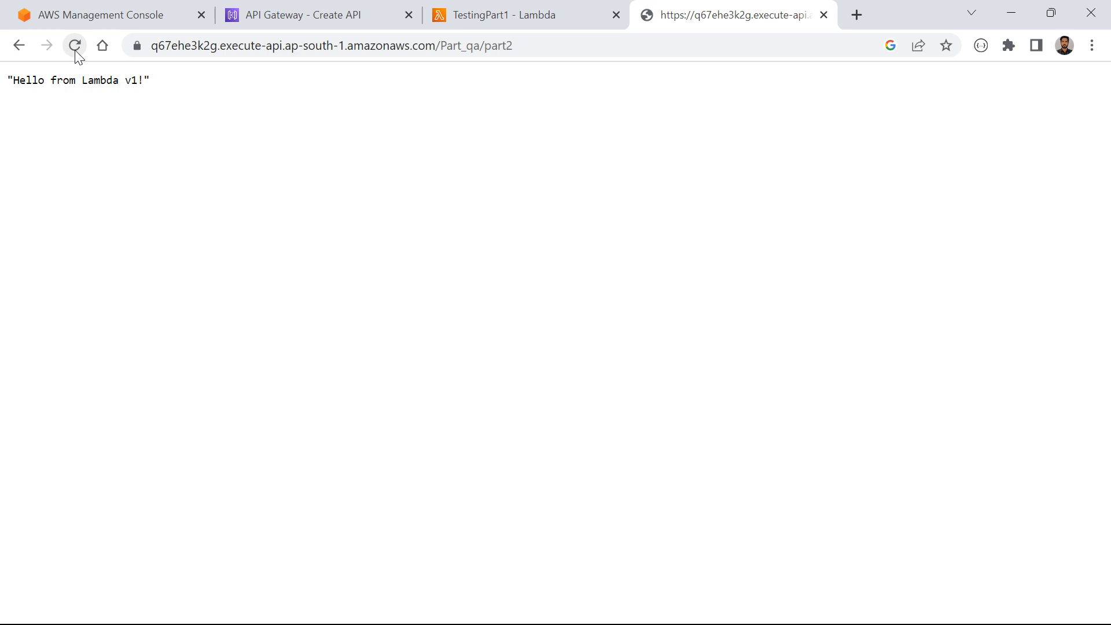
Add "dsdsd" after "v2 test" in the TestingPart1 message, deploy the code, and reload the Part_qa /part2 response
{"action": "left_click", "coordinate": [430, 8]}
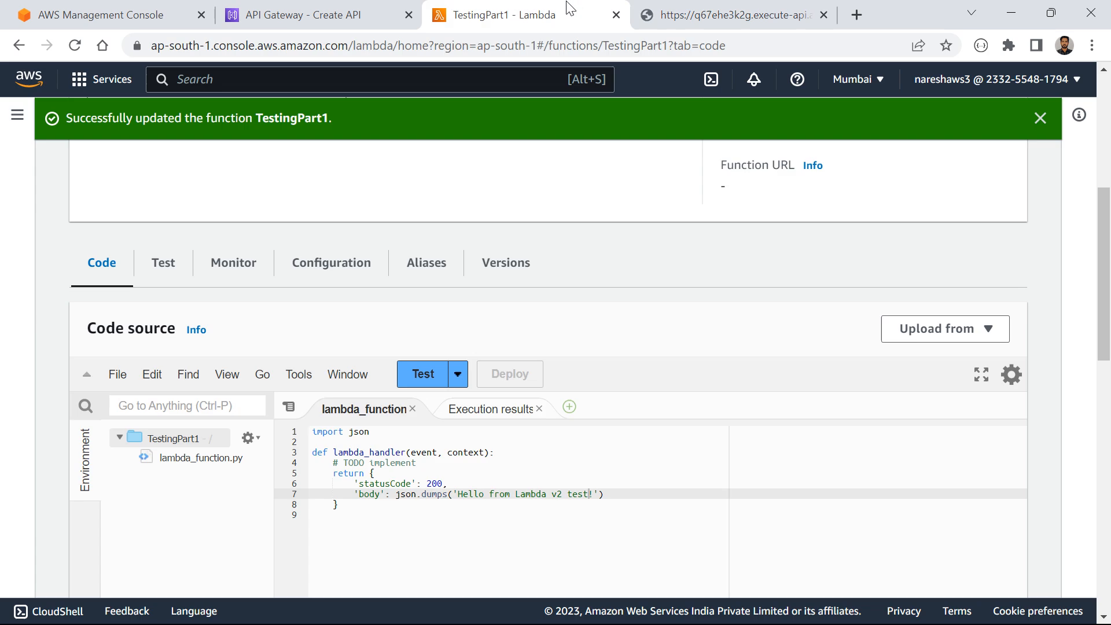
{"action": "type", "text": "dsdsd!"}
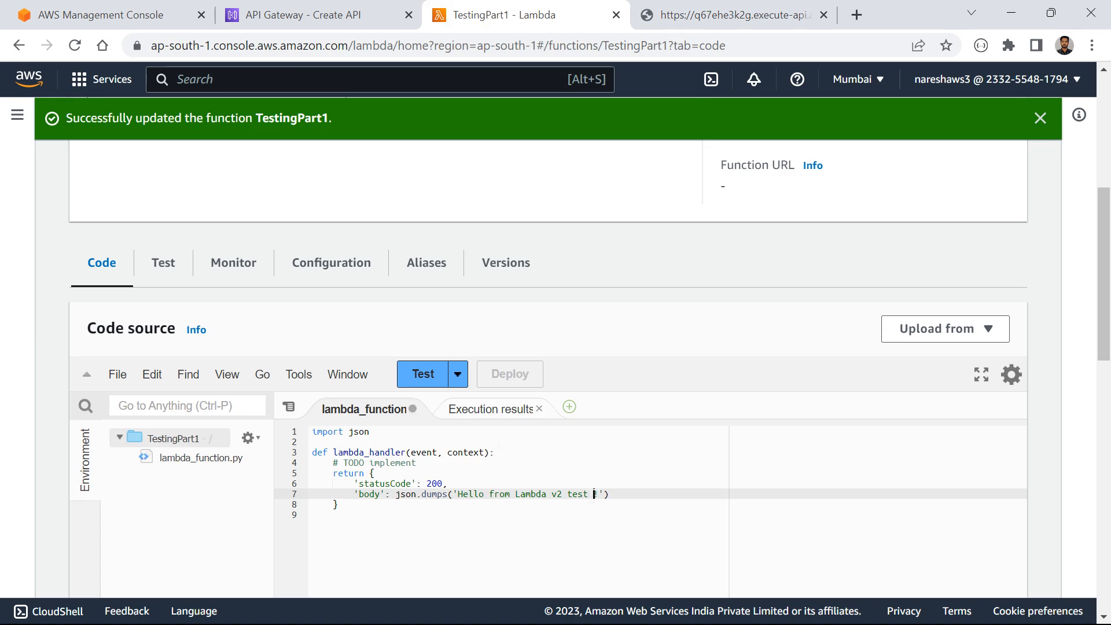
{"action": "left_click", "coordinate": [516, 375]}
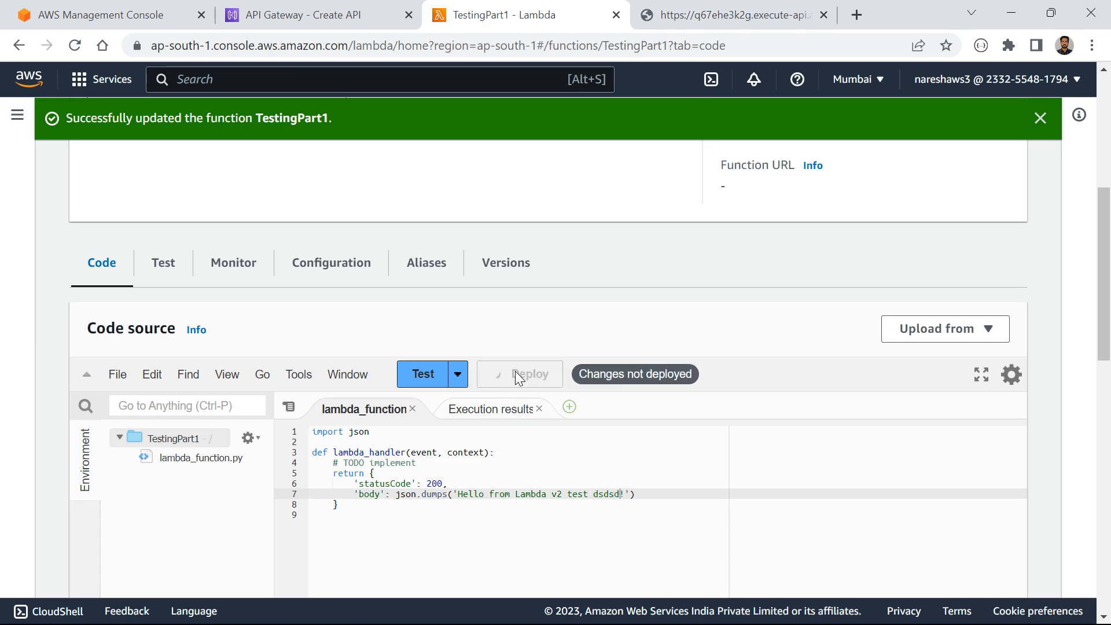
{"action": "left_click", "coordinate": [685, 12]}
{"action": "left_click", "coordinate": [75, 46]}
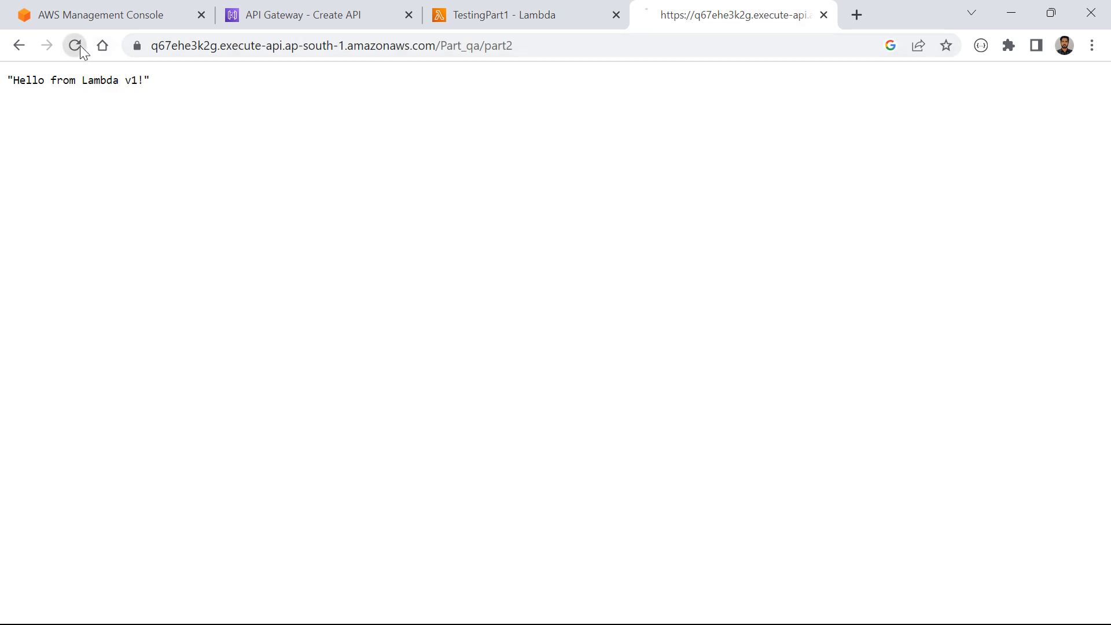
Create and save a test event named test for the TestingPart1 function
{"action": "left_click", "coordinate": [463, 14]}
{"action": "scroll", "coordinate": [201, 347], "scroll_direction": "up", "scroll_amount": 6}
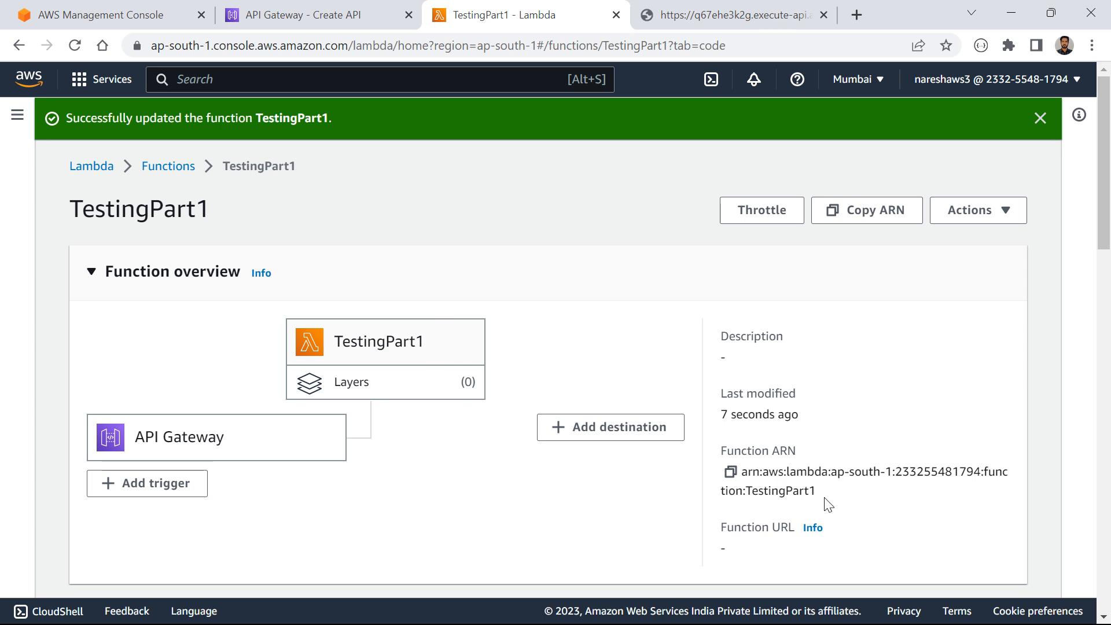
{"action": "scroll", "coordinate": [364, 428], "scroll_direction": "down", "scroll_amount": 5}
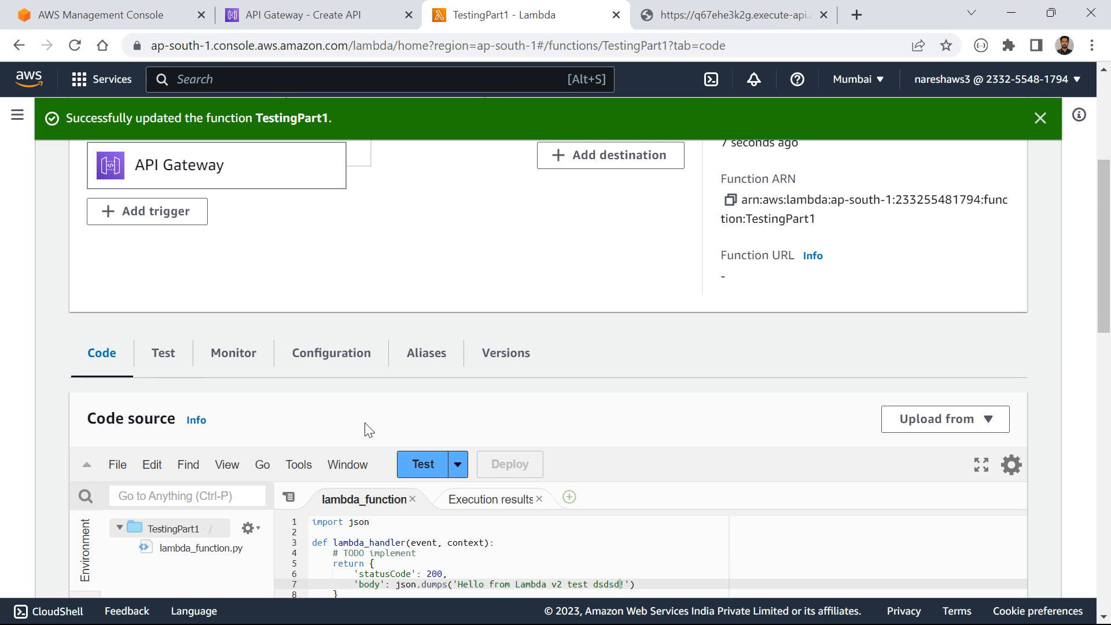
{"action": "scroll", "coordinate": [365, 429], "scroll_direction": "down", "scroll_amount": 2}
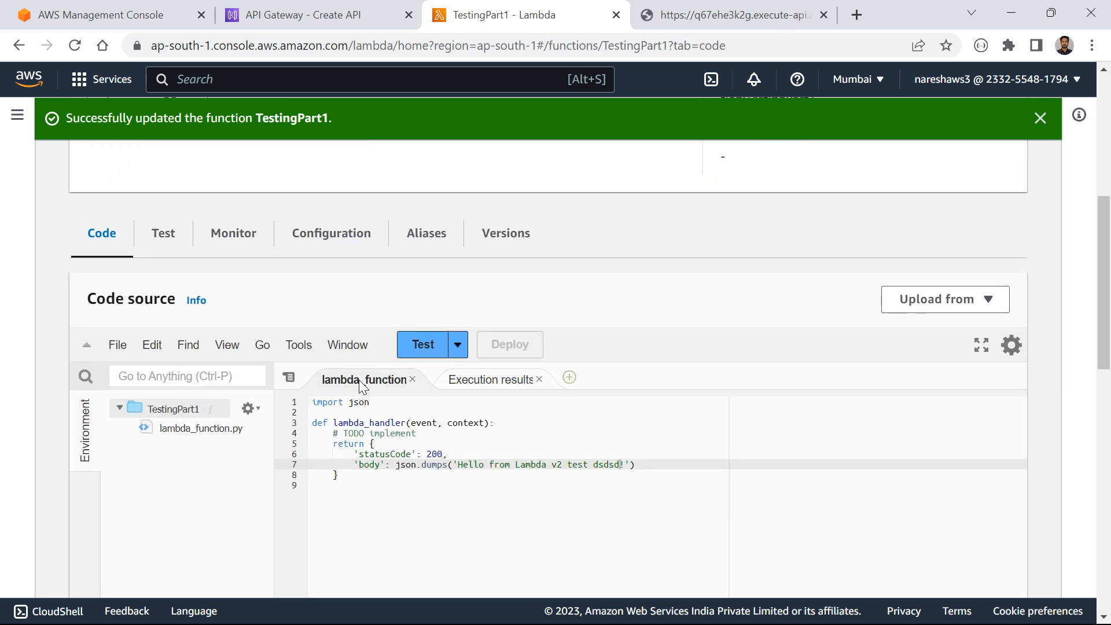
{"action": "left_click", "coordinate": [423, 359]}
{"action": "left_click", "coordinate": [850, 602]}
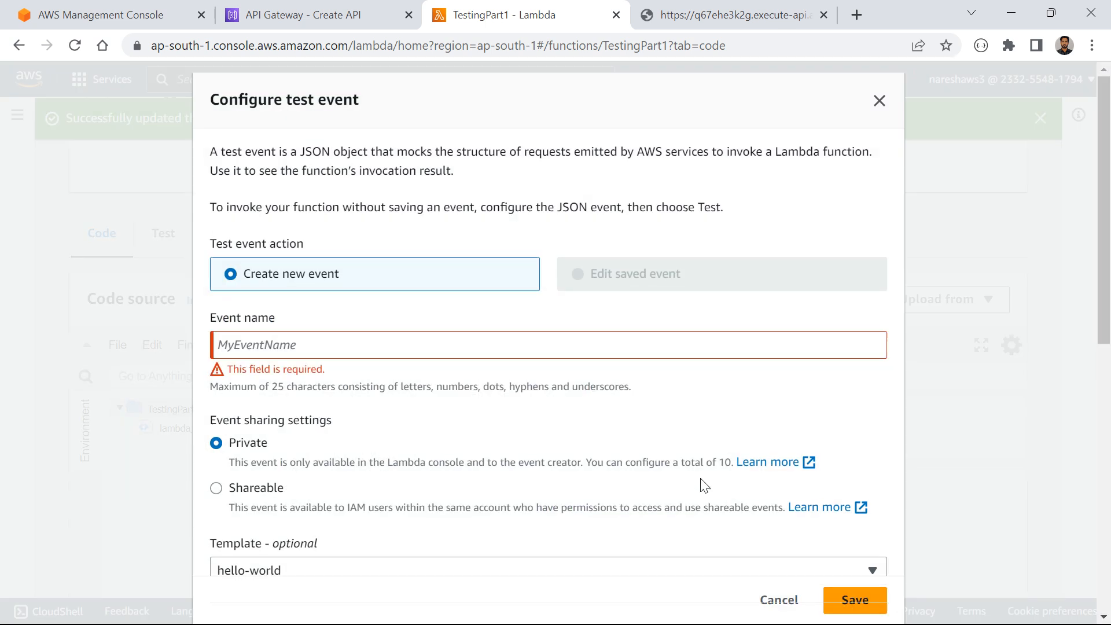
{"action": "left_click", "coordinate": [456, 344]}
{"action": "type", "text": "test"}
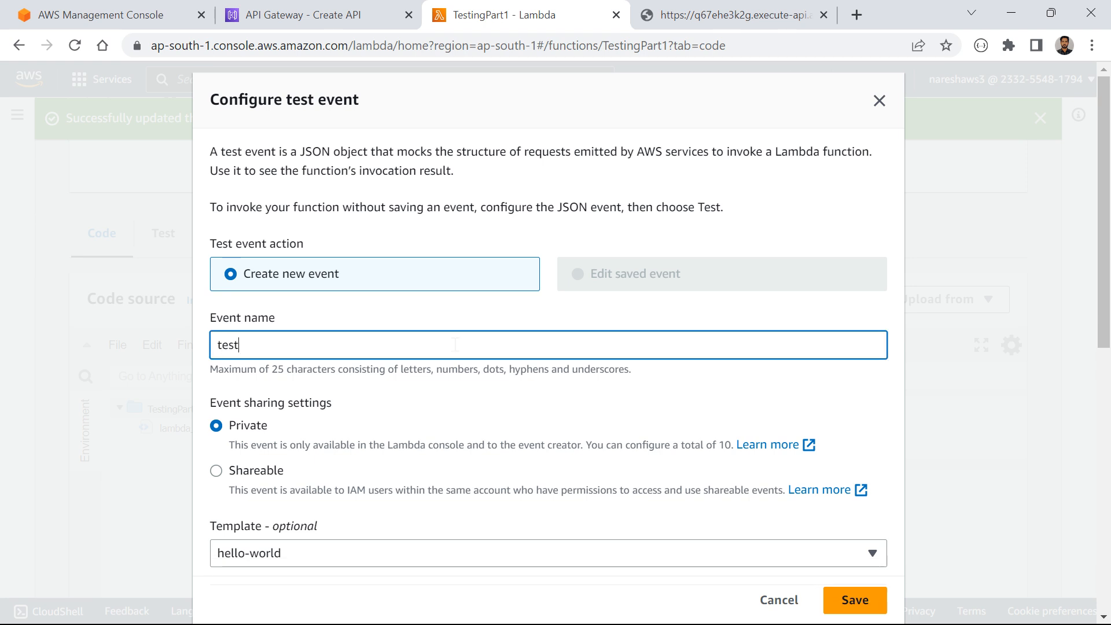
{"action": "left_click", "coordinate": [852, 601]}
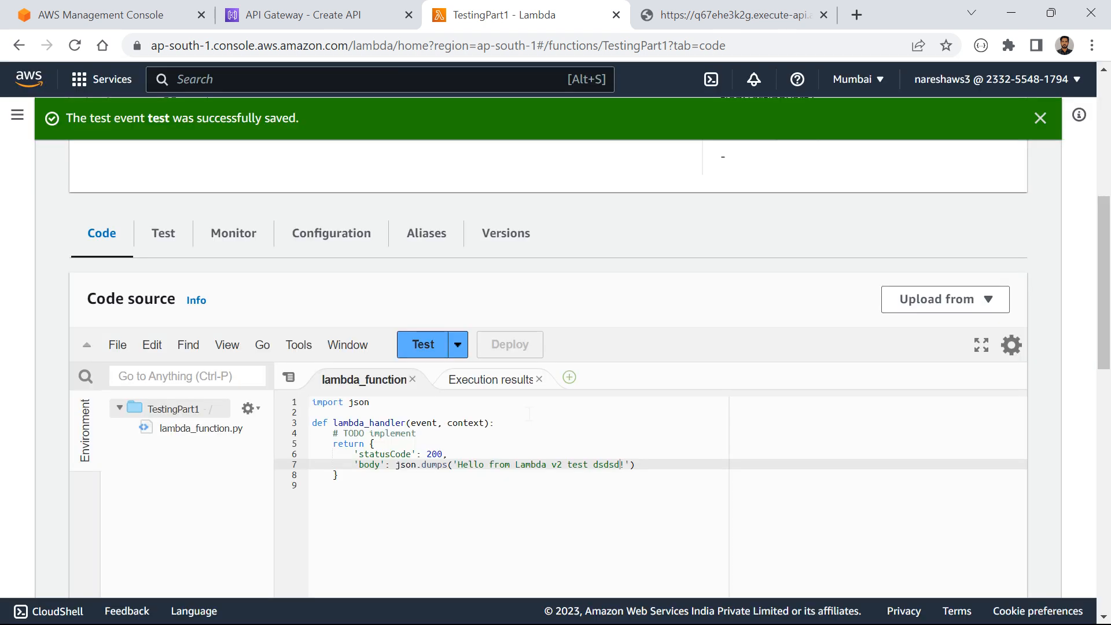
Run TestingPart1 with the saved test event and expand the execution details to check the returned body
{"action": "left_click_drag", "start_coordinate": [481, 465], "coordinate": [622, 465]}
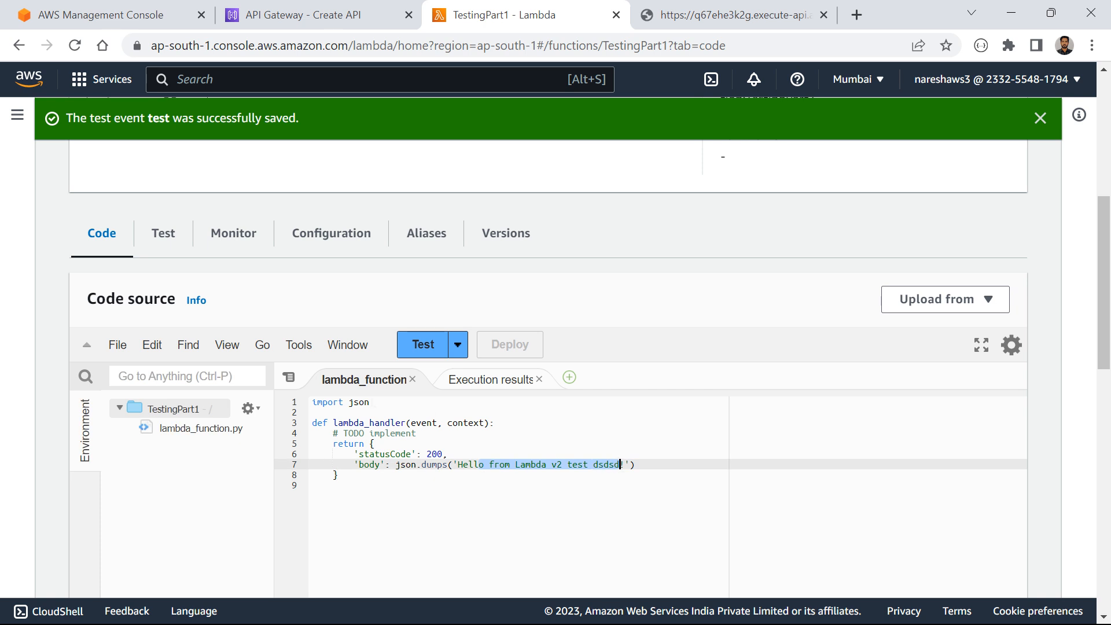
{"action": "left_click", "coordinate": [507, 379]}
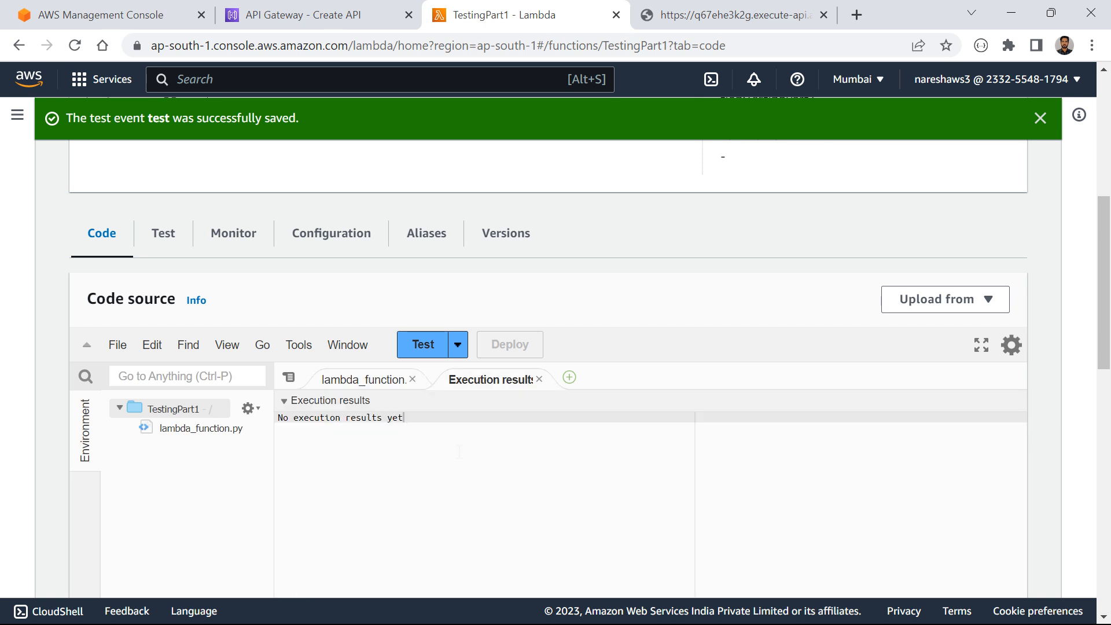
{"action": "left_click", "coordinate": [164, 235]}
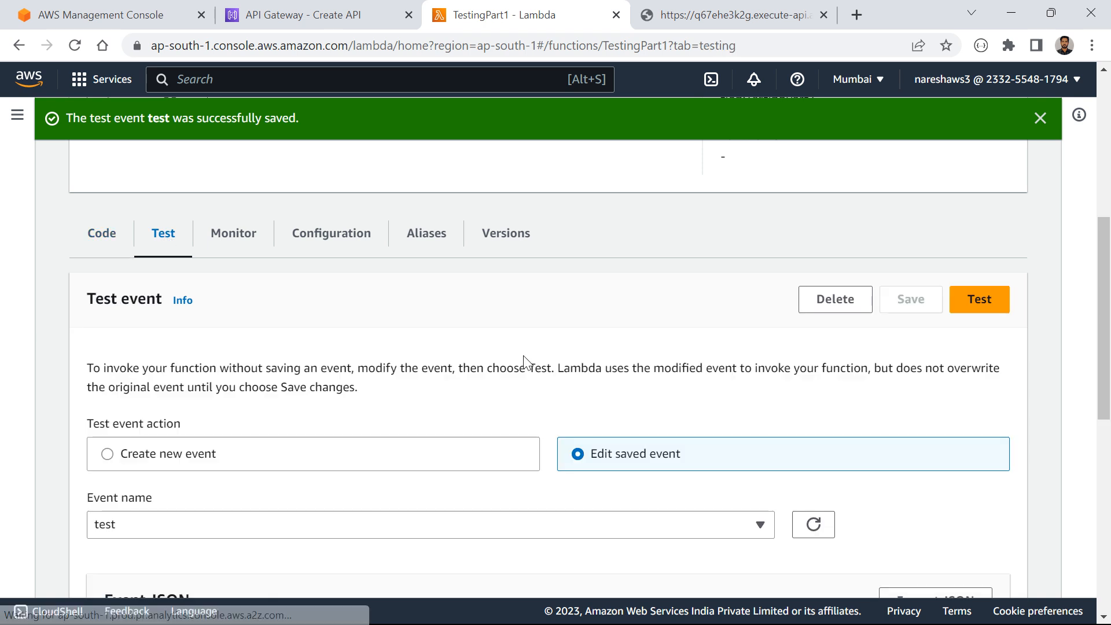
{"action": "left_click", "coordinate": [980, 303]}
{"action": "scroll", "coordinate": [471, 452], "scroll_direction": "down", "scroll_amount": 1}
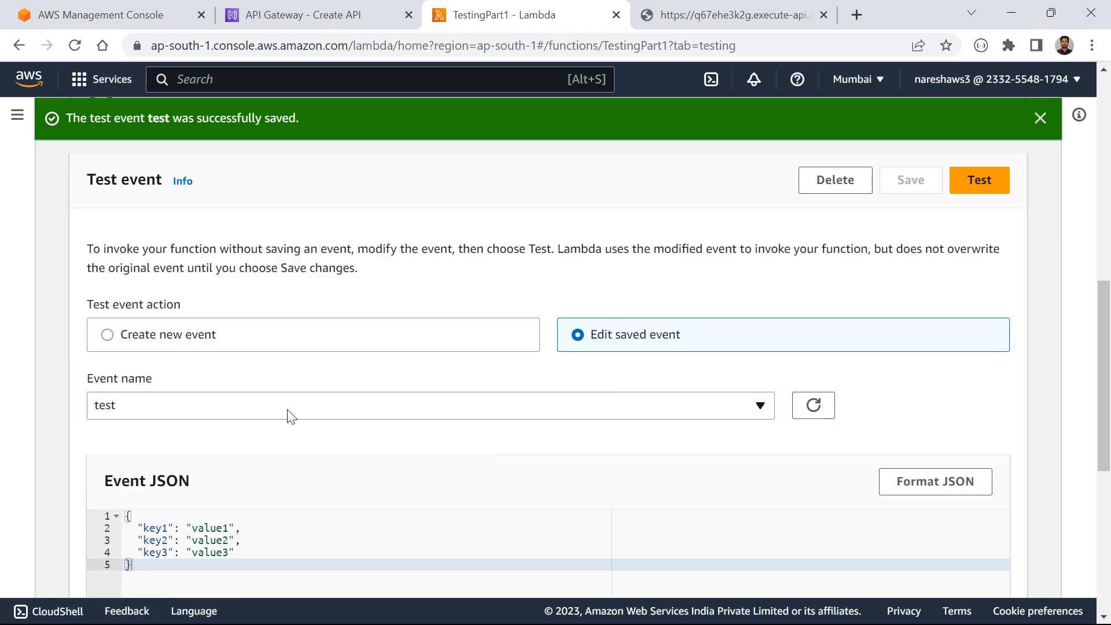
{"action": "scroll", "coordinate": [287, 415], "scroll_direction": "up", "scroll_amount": 2}
{"action": "left_click", "coordinate": [151, 203]}
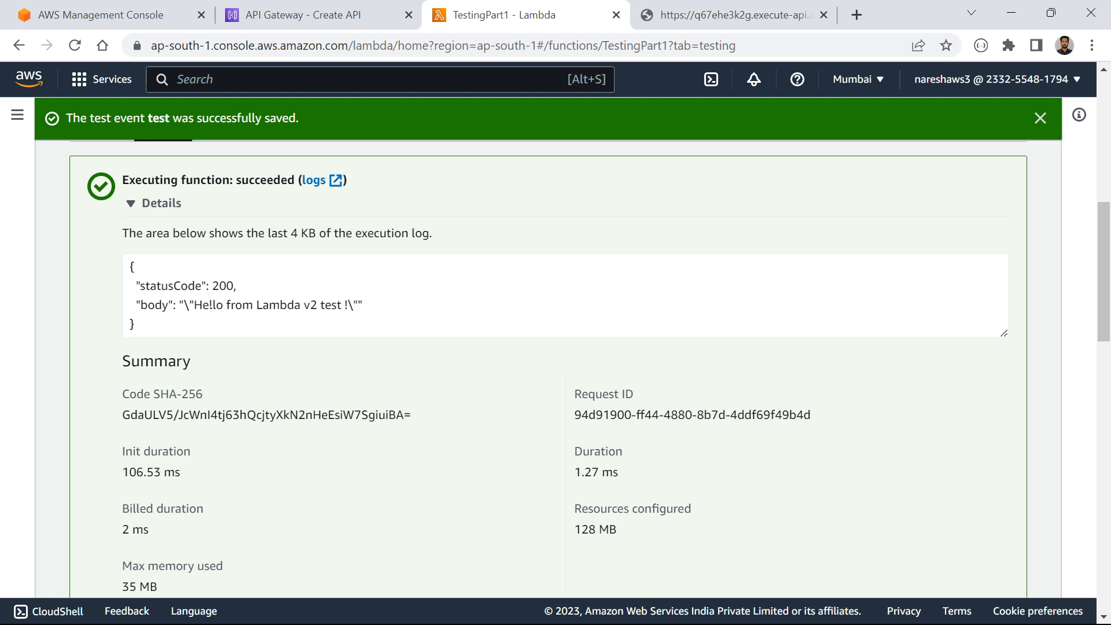
{"action": "left_click", "coordinate": [216, 306]}
{"action": "left_click_drag", "start_coordinate": [202, 305], "coordinate": [342, 305]}
Go back to the TestingPart1 code and examine the message returned by lambda_function
{"action": "scroll", "coordinate": [101, 333], "scroll_direction": "up", "scroll_amount": 4}
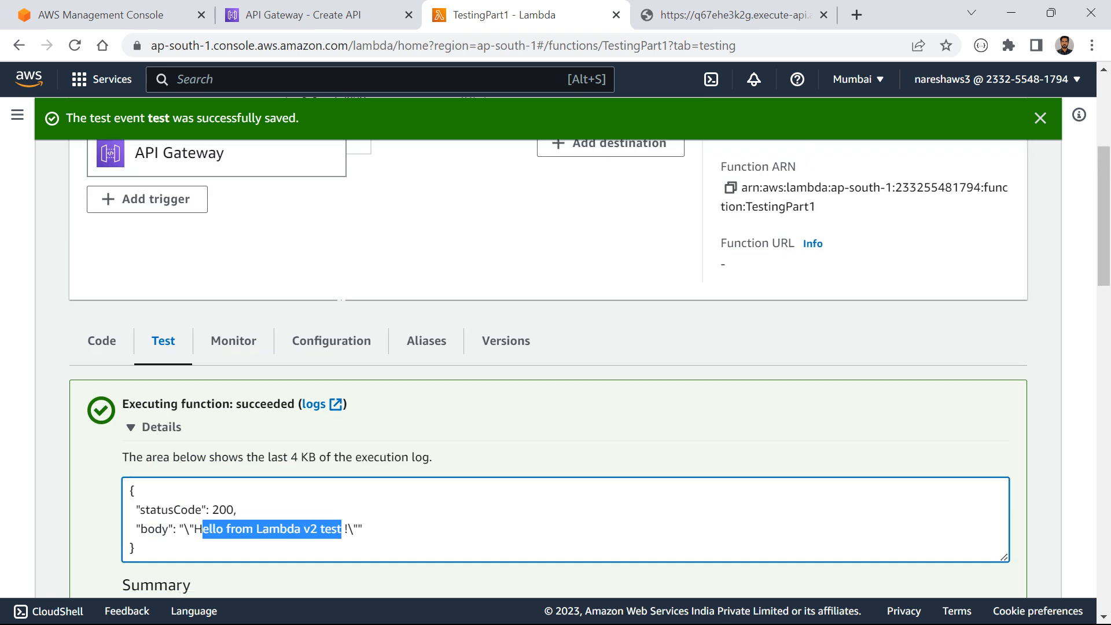
{"action": "left_click", "coordinate": [101, 335]}
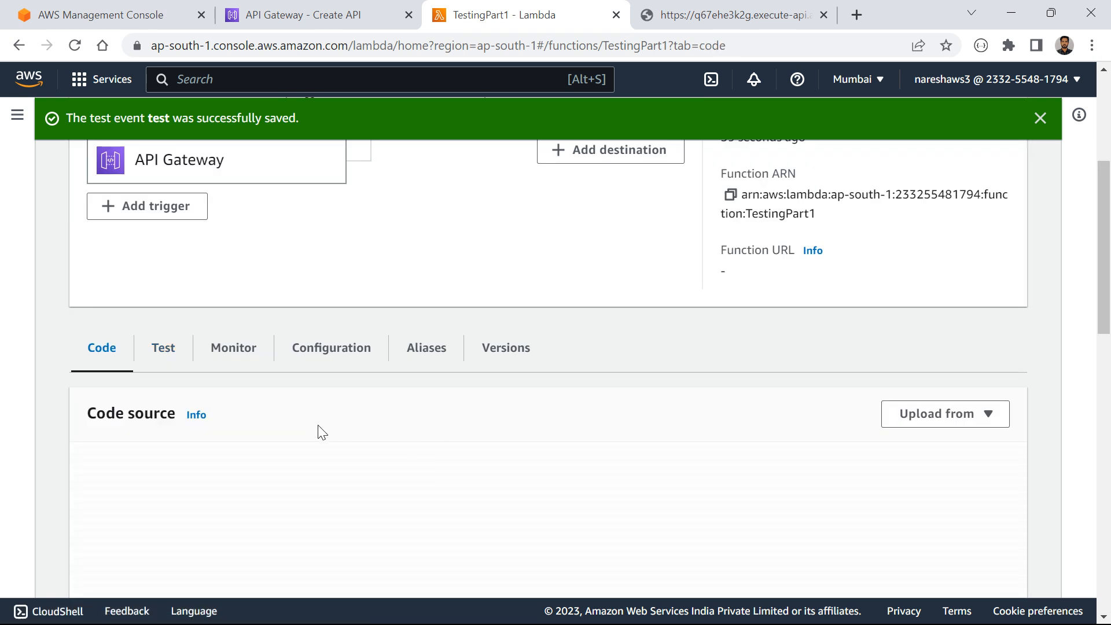
{"action": "scroll", "coordinate": [350, 450], "scroll_direction": "down", "scroll_amount": 3}
{"action": "left_click", "coordinate": [377, 332]}
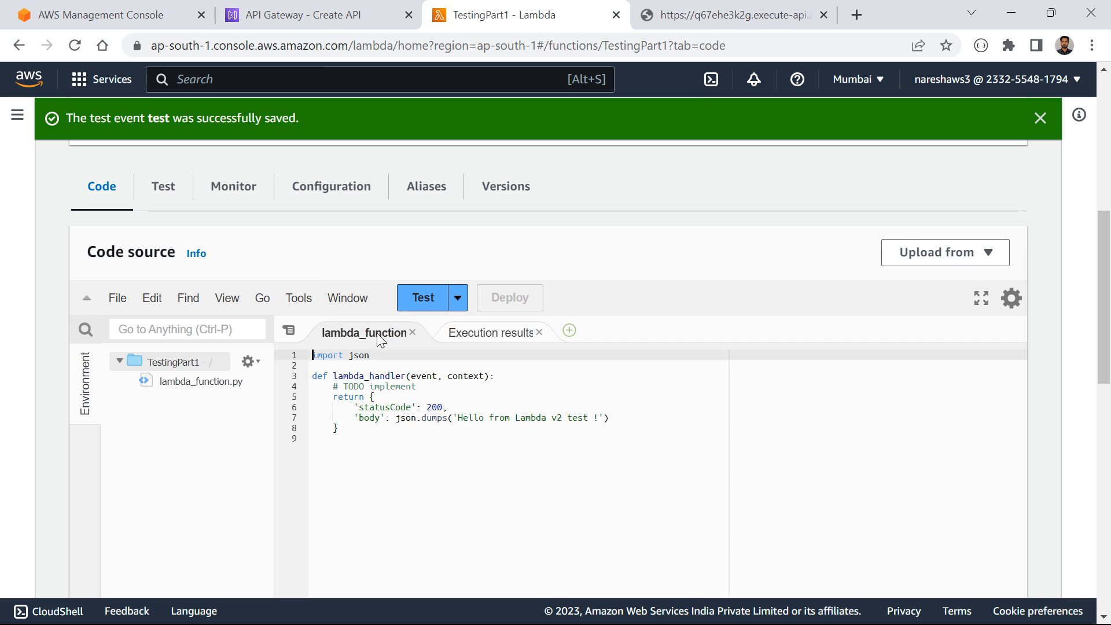
{"action": "left_click", "coordinate": [580, 427]}
{"action": "left_click_drag", "start_coordinate": [589, 418], "coordinate": [531, 418]}
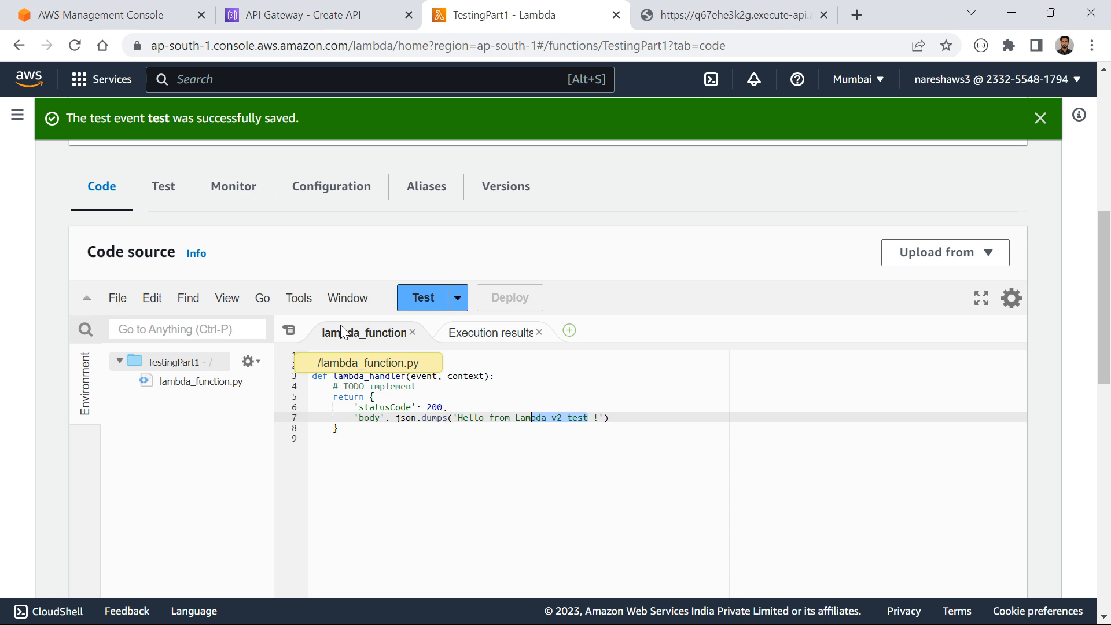
Reload the Part_qa /part2 response in the browser to check the returned message
{"action": "left_click", "coordinate": [671, 13]}
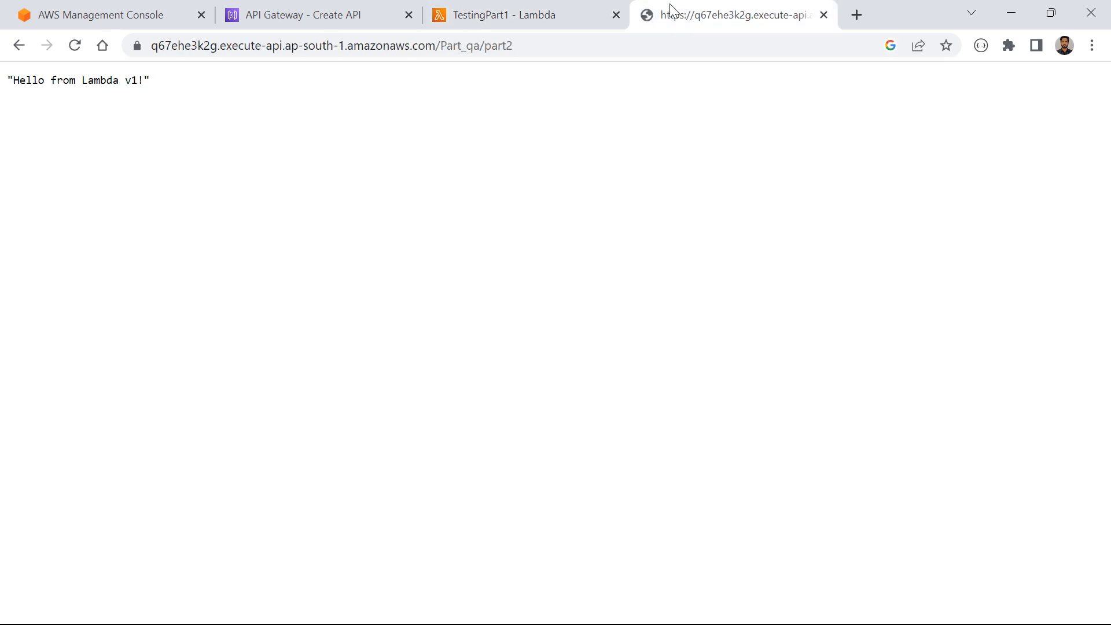
{"action": "left_click", "coordinate": [76, 46]}
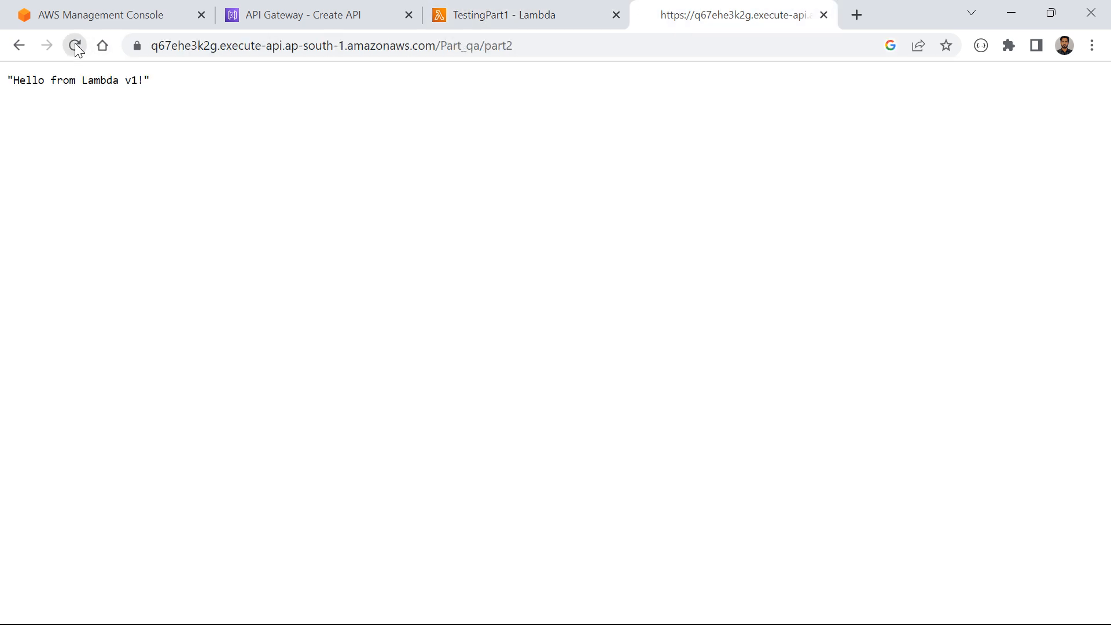
Change the TestingPart1 message to "Hello from Lambda v2!" by removing the word "test", and deploy the code
{"action": "left_click", "coordinate": [483, 18]}
{"action": "left_click", "coordinate": [434, 461]}
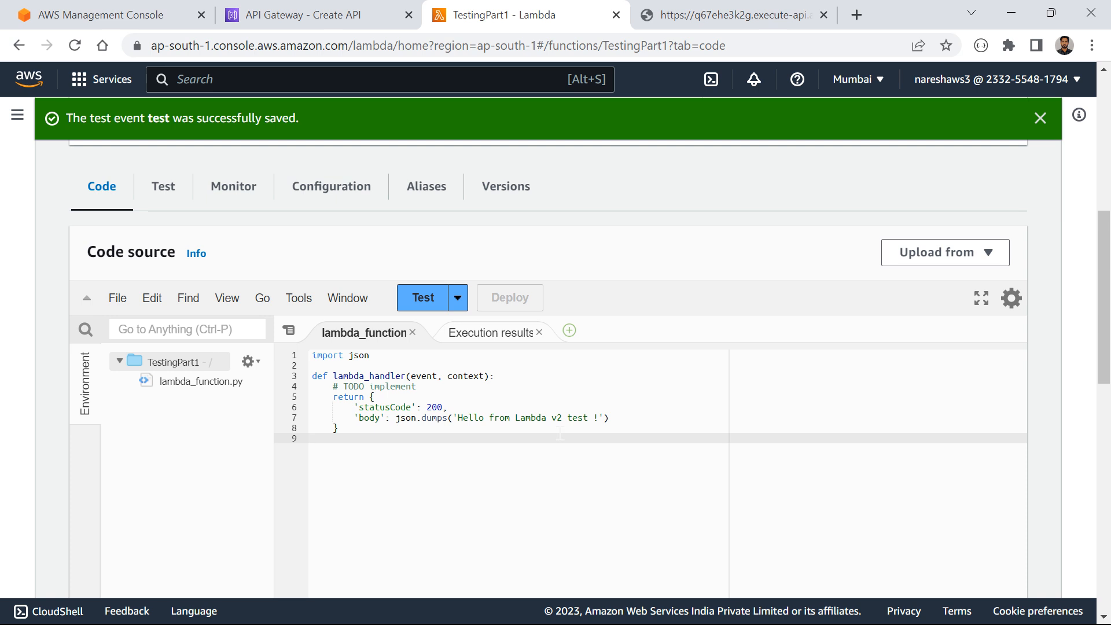
{"action": "left_click_drag", "start_coordinate": [562, 417], "coordinate": [584, 417]}
{"action": "key", "text": "BackSpace"}
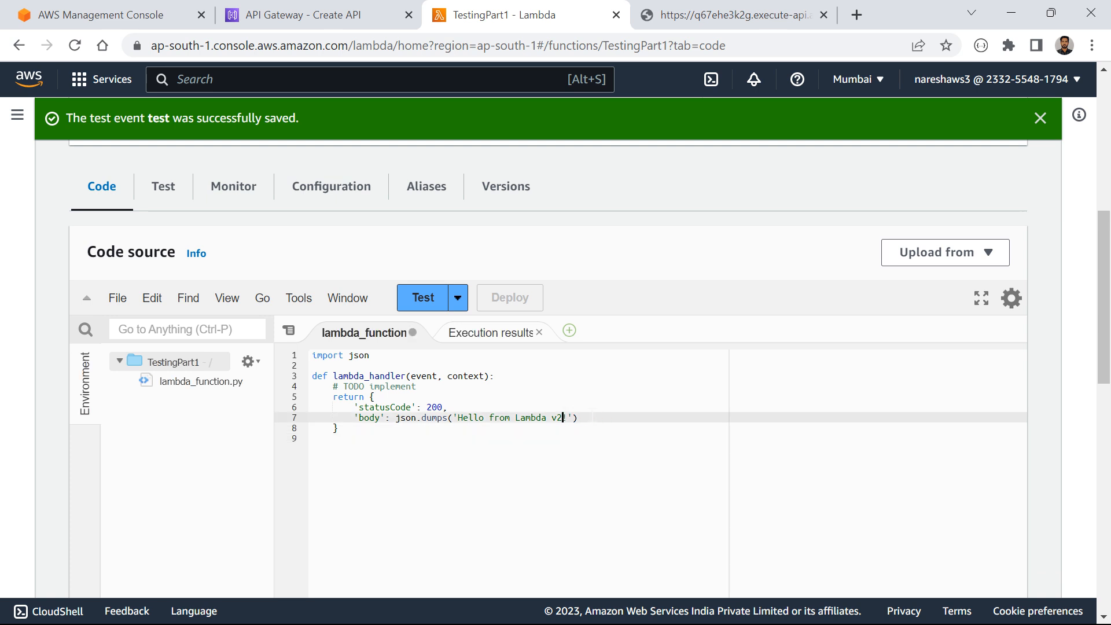
{"action": "left_click", "coordinate": [514, 295]}
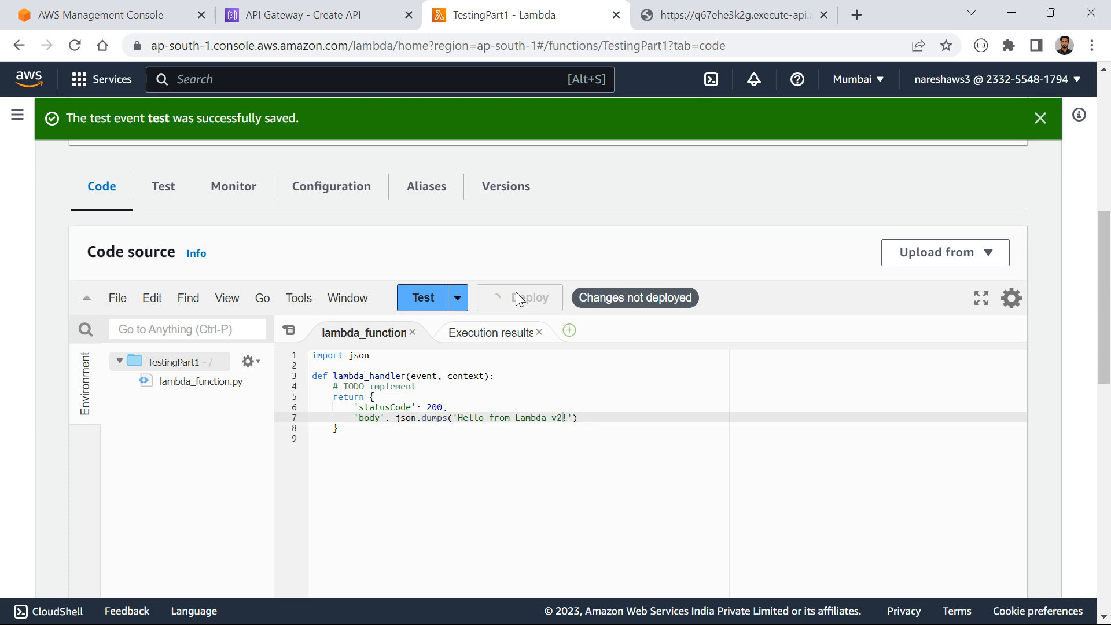
{"action": "left_click", "coordinate": [364, 333]}
Check the /part2 response, and examine the /part2 GET method execution in the TestPart2 API for its Lambda integration
{"action": "left_click", "coordinate": [700, 14]}
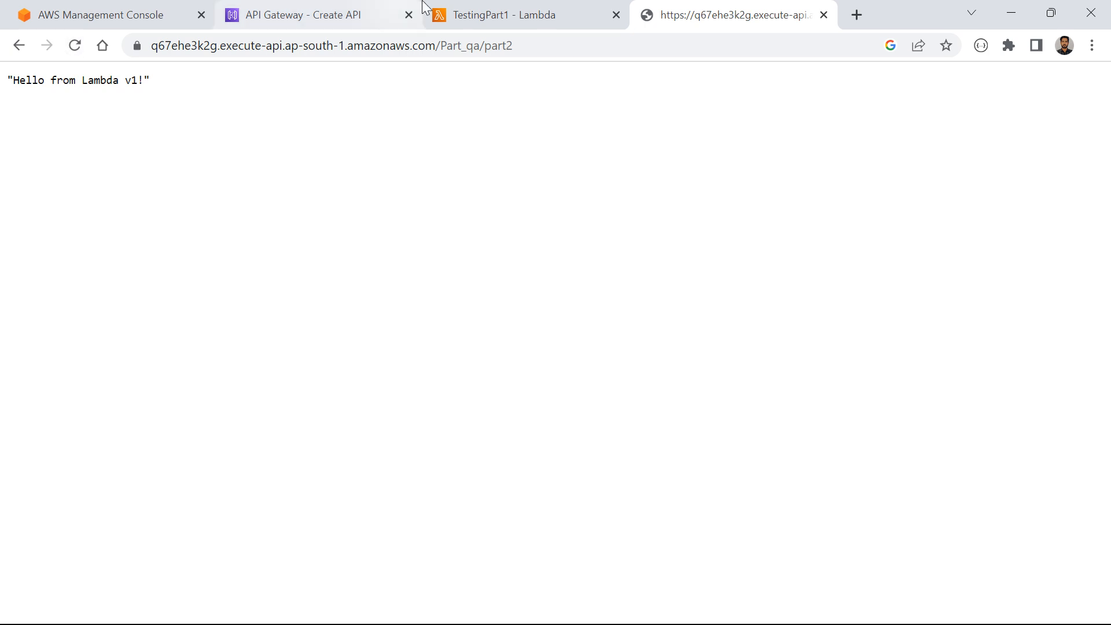
{"action": "left_click", "coordinate": [443, 11]}
{"action": "left_click", "coordinate": [341, 7]}
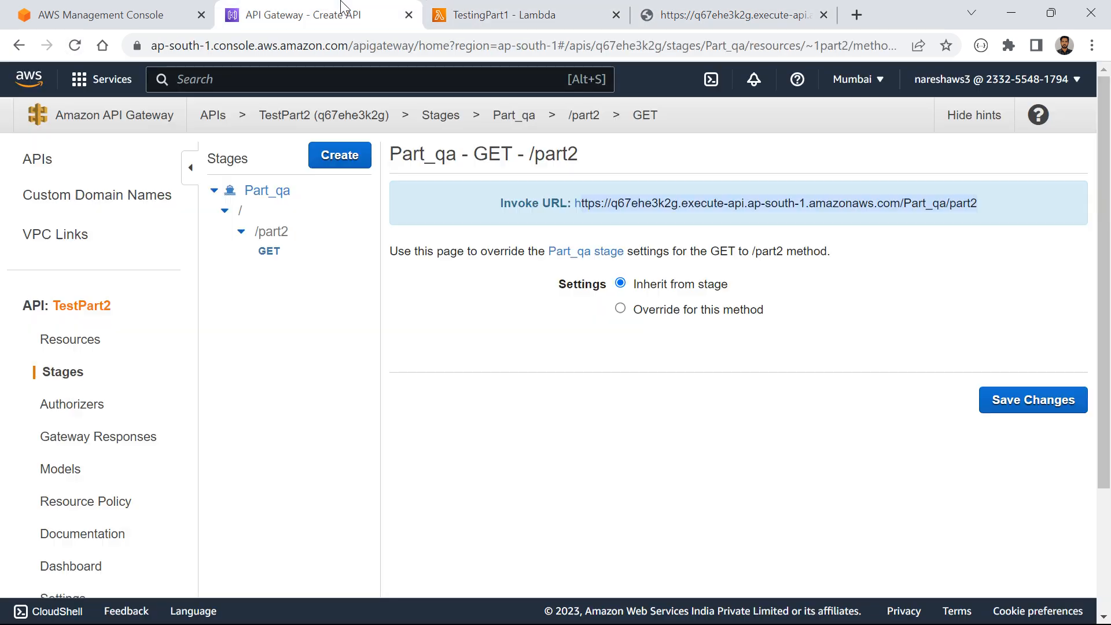
{"action": "left_click", "coordinate": [77, 344]}
{"action": "left_click", "coordinate": [259, 234]}
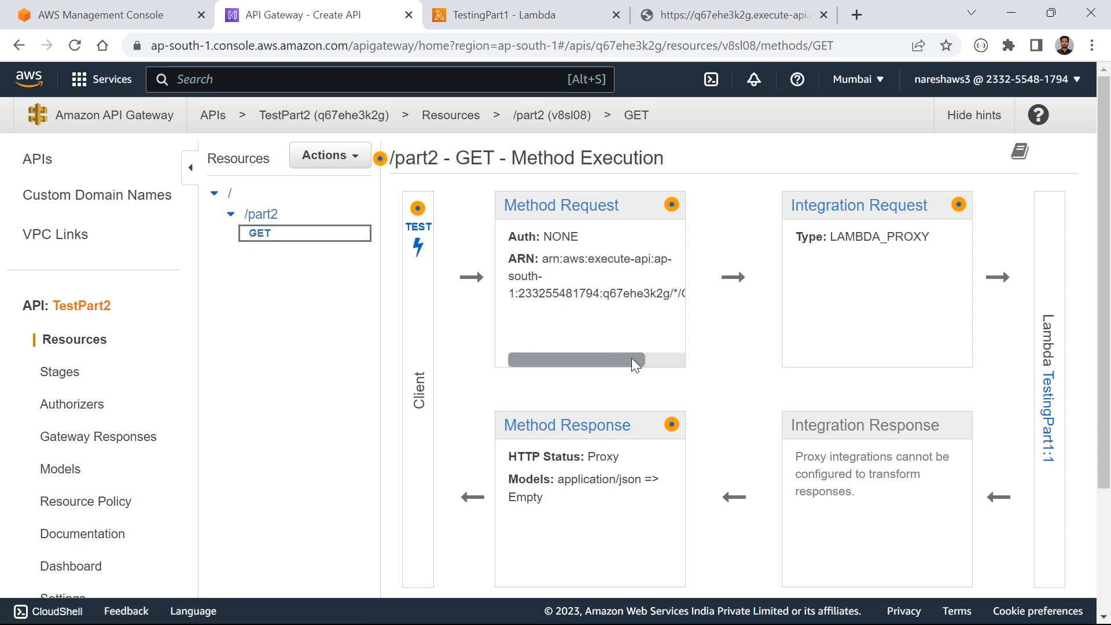
{"action": "left_click_drag", "start_coordinate": [631, 358], "coordinate": [557, 348]}
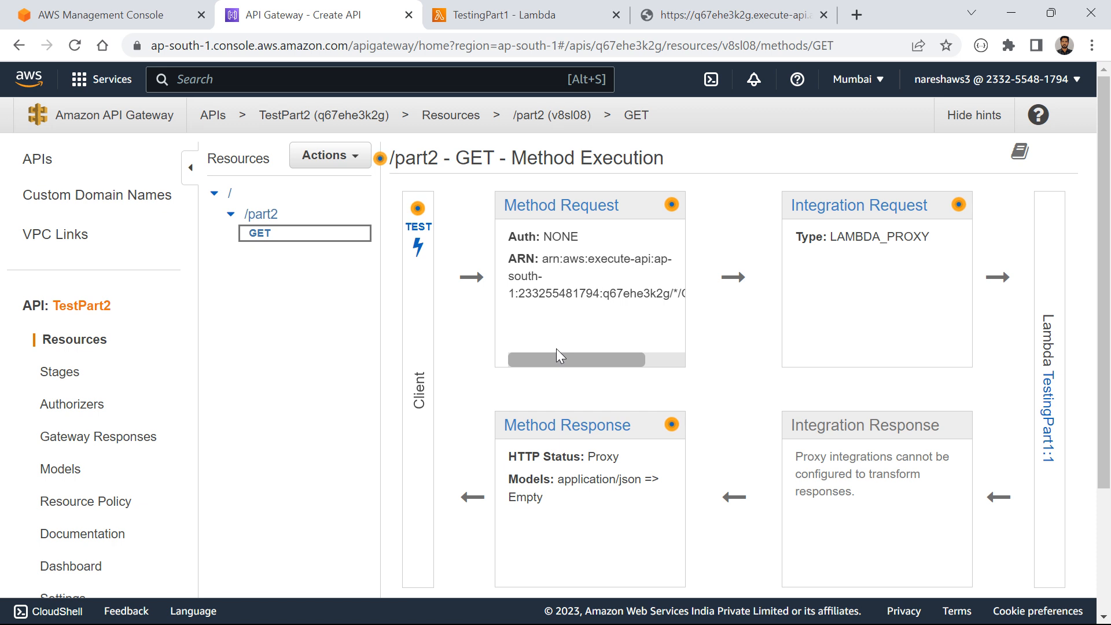
Create a child resource named part2_1 under the root of the TestPart2 API
{"action": "left_click", "coordinate": [261, 195]}
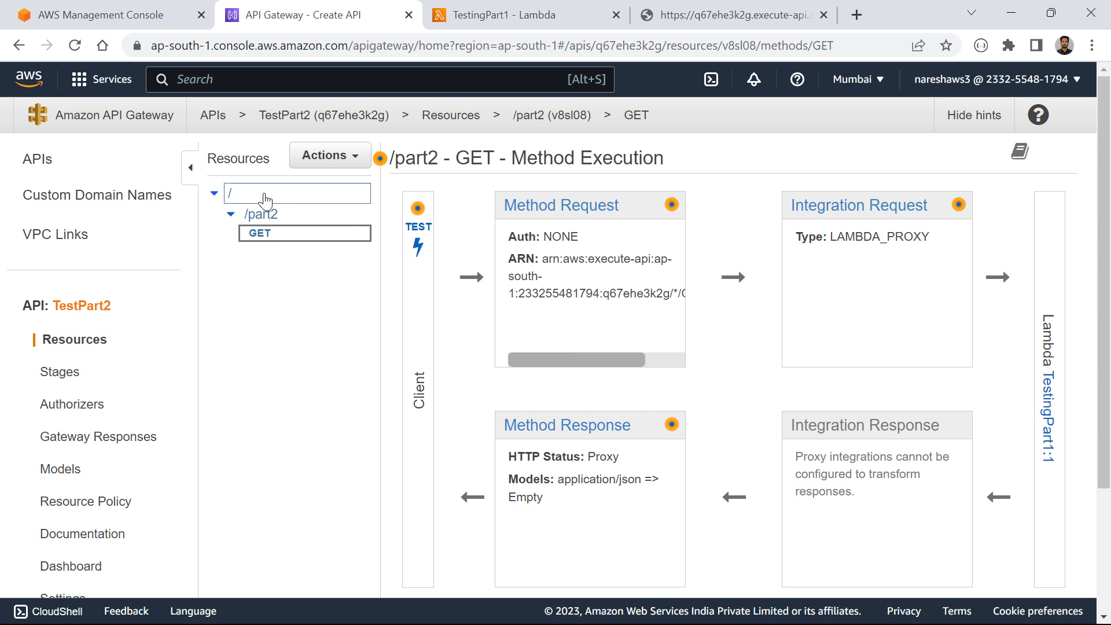
{"action": "left_click", "coordinate": [326, 168]}
{"action": "left_click", "coordinate": [352, 226]}
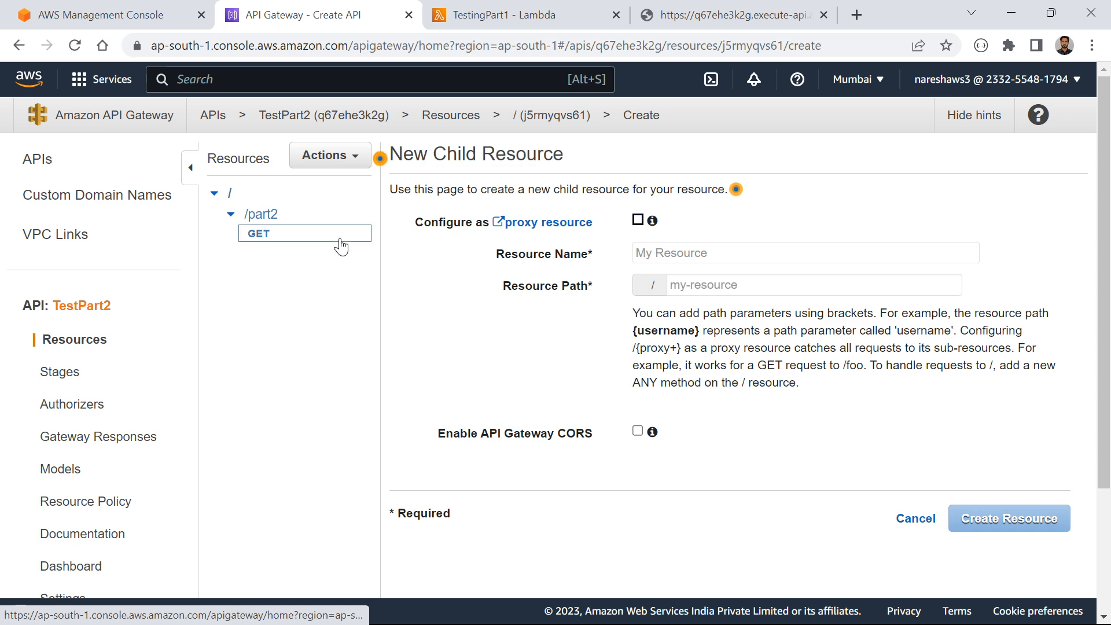
{"action": "left_click", "coordinate": [660, 253]}
{"action": "type", "text": "part"}
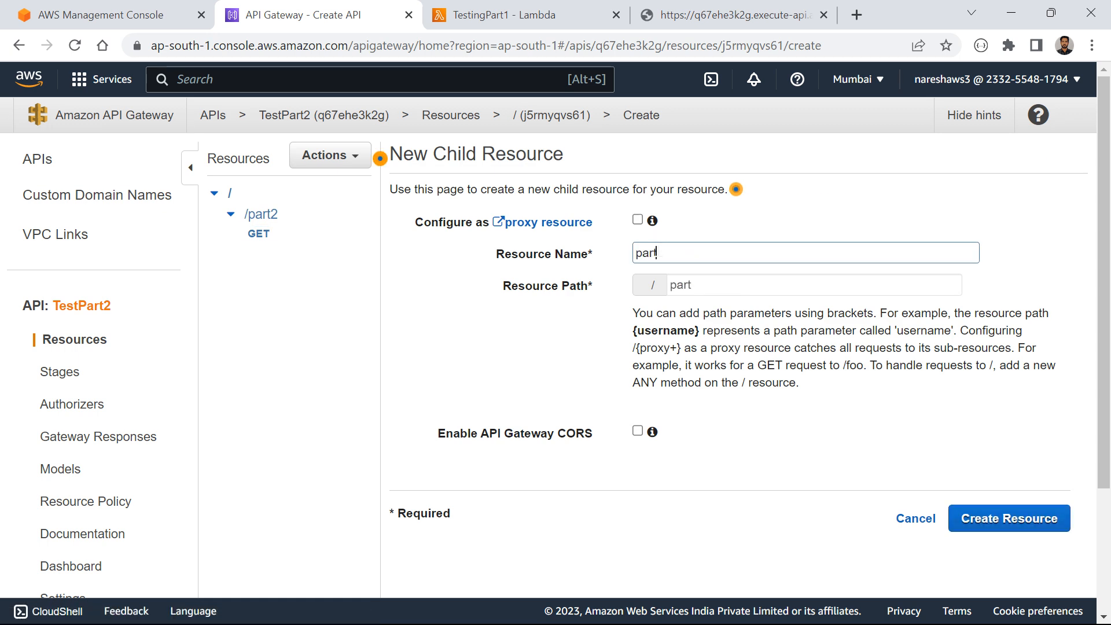
{"action": "type", "text": "2_1"}
{"action": "left_click", "coordinate": [986, 519]}
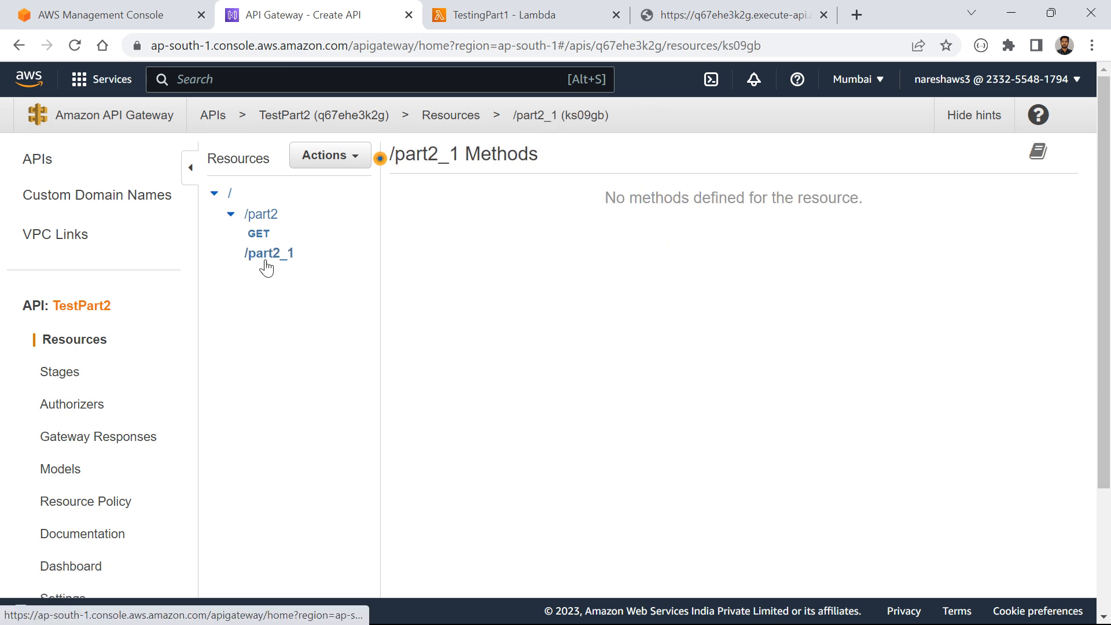
Add a GET method to the /part2_1 resource
{"action": "left_click", "coordinate": [266, 267]}
{"action": "left_click", "coordinate": [321, 160]}
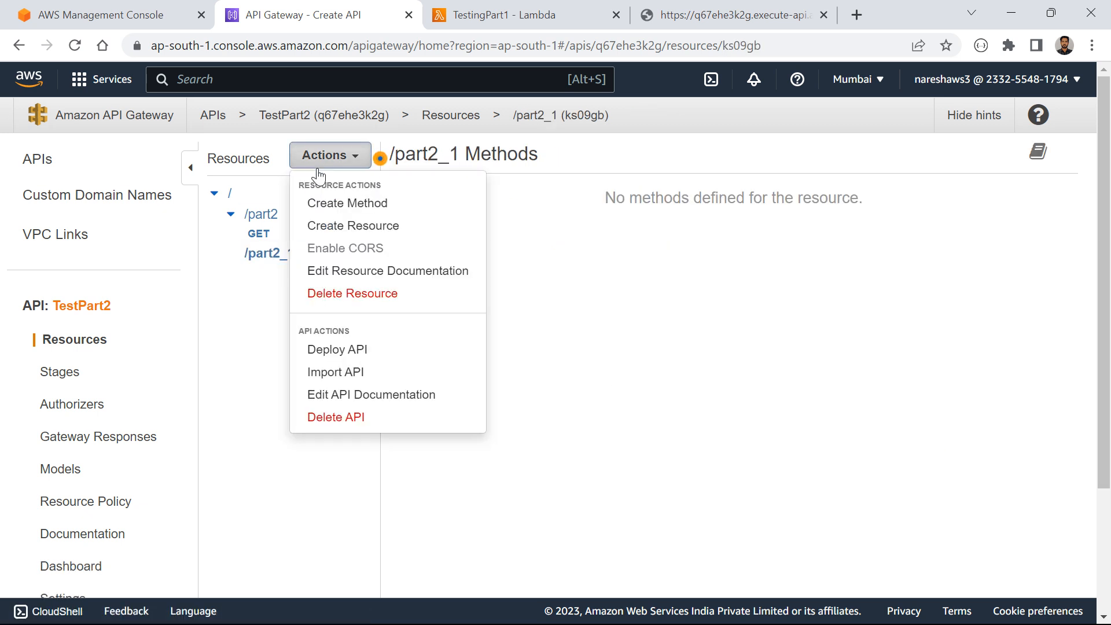
{"action": "left_click", "coordinate": [335, 204]}
{"action": "left_click", "coordinate": [298, 275]}
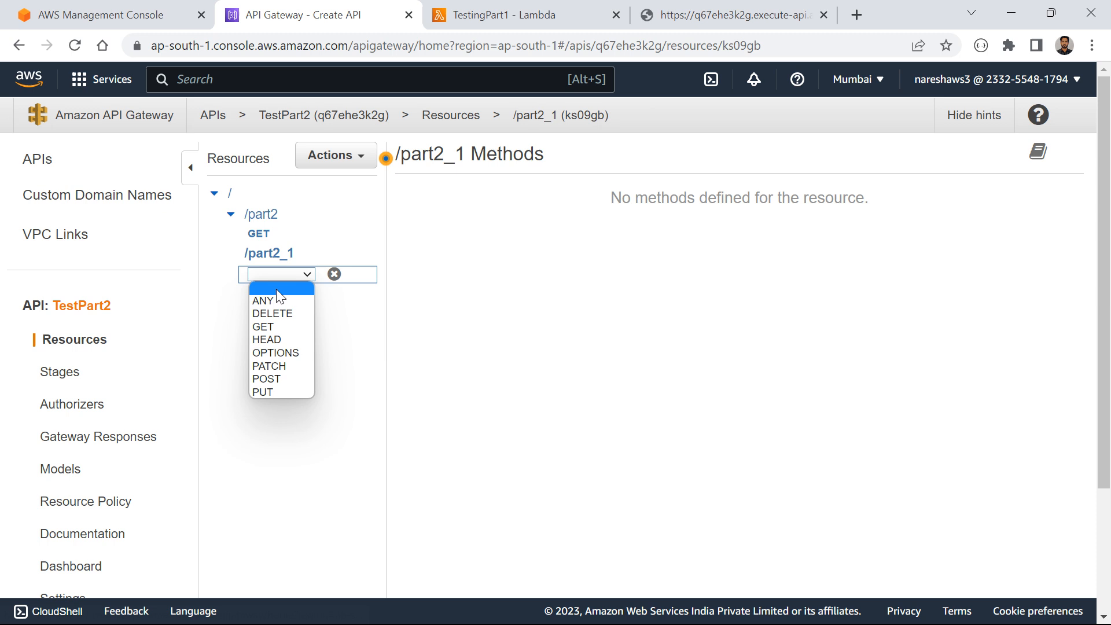
{"action": "left_click", "coordinate": [274, 326]}
{"action": "left_click", "coordinate": [331, 274]}
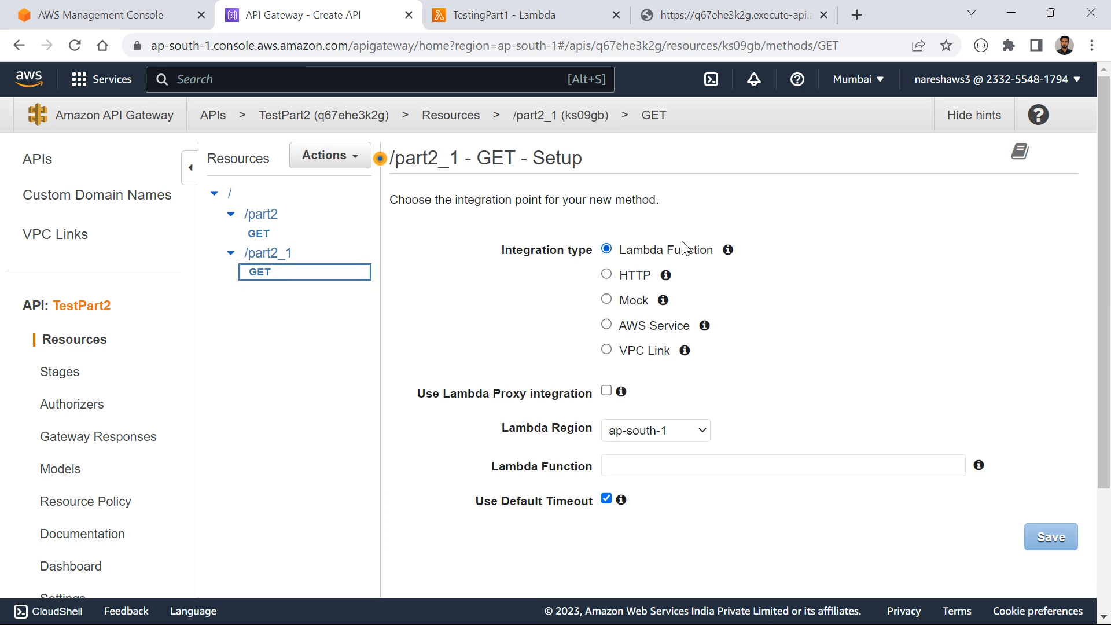
Publish a new version of the TestingPart1 function from $LATEST with the description "version 2"
{"action": "left_click", "coordinate": [504, 14]}
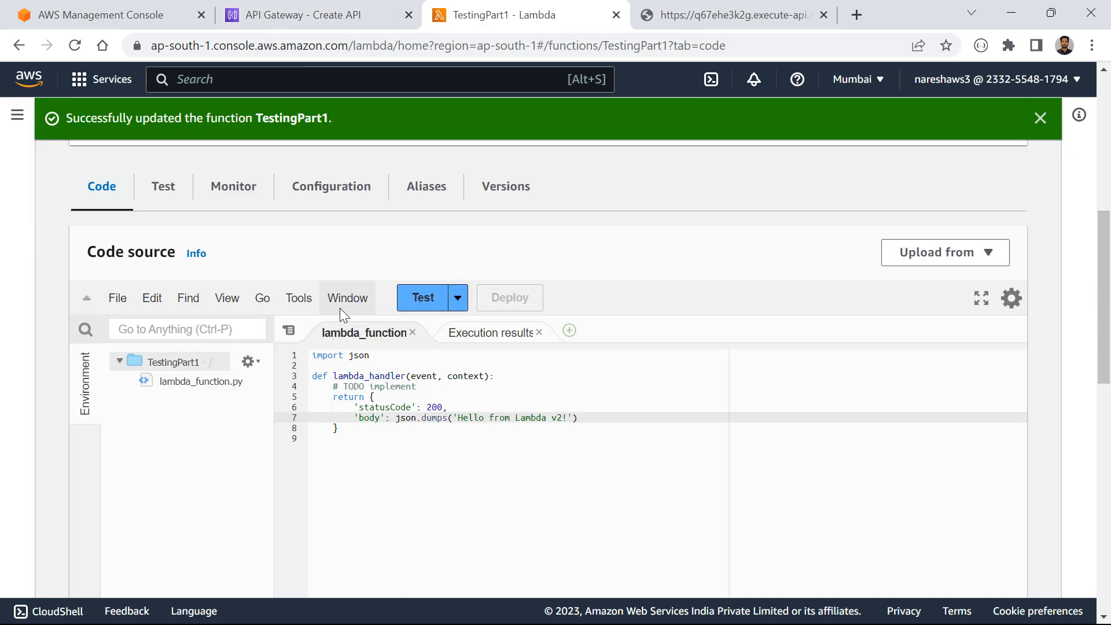
{"action": "scroll", "coordinate": [342, 313], "scroll_direction": "up", "scroll_amount": 6}
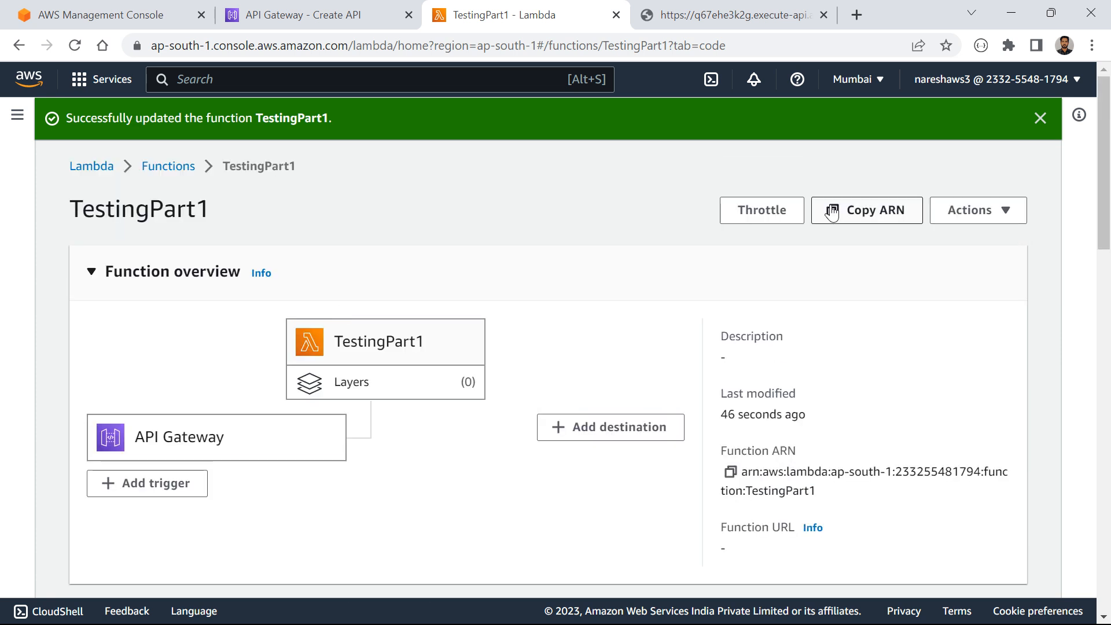
{"action": "left_click", "coordinate": [982, 218]}
{"action": "left_click", "coordinate": [953, 238]}
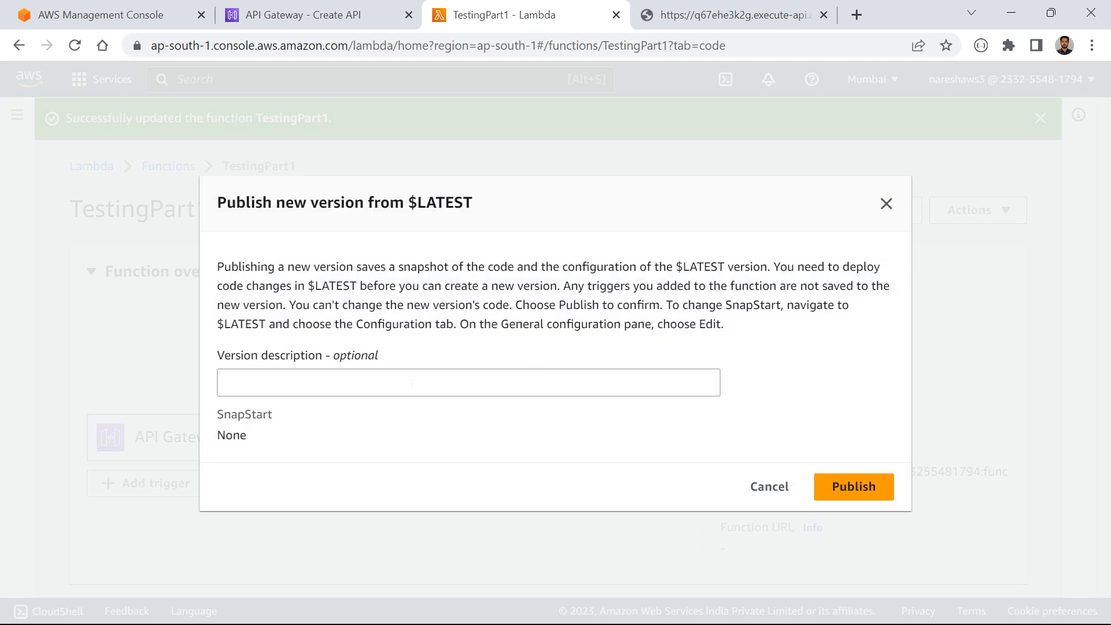
{"action": "left_click", "coordinate": [411, 385]}
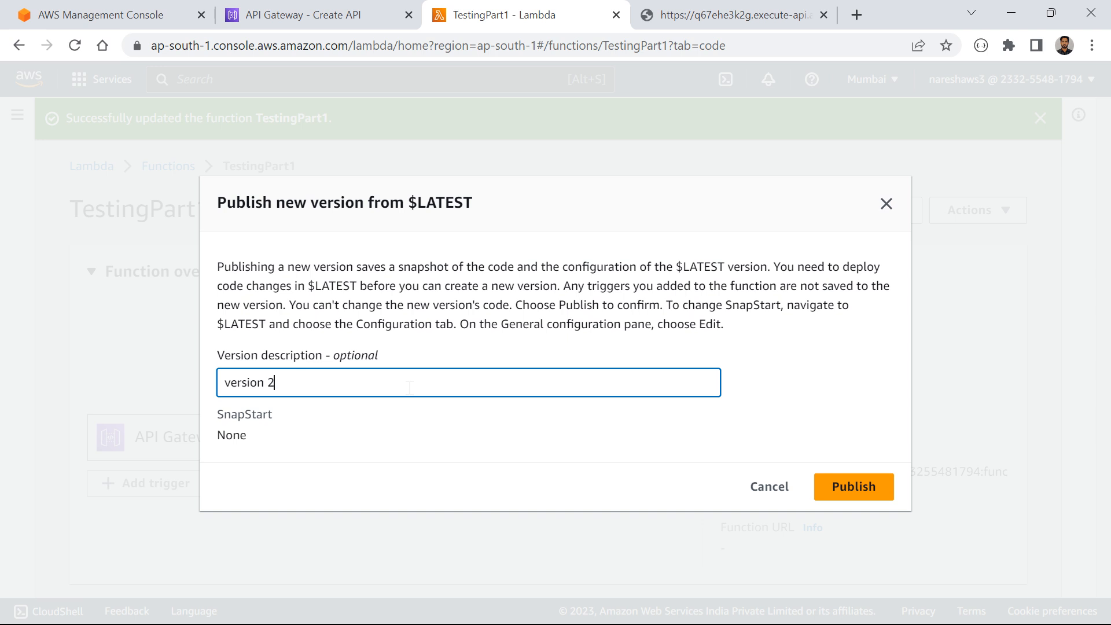
{"action": "left_click", "coordinate": [872, 497]}
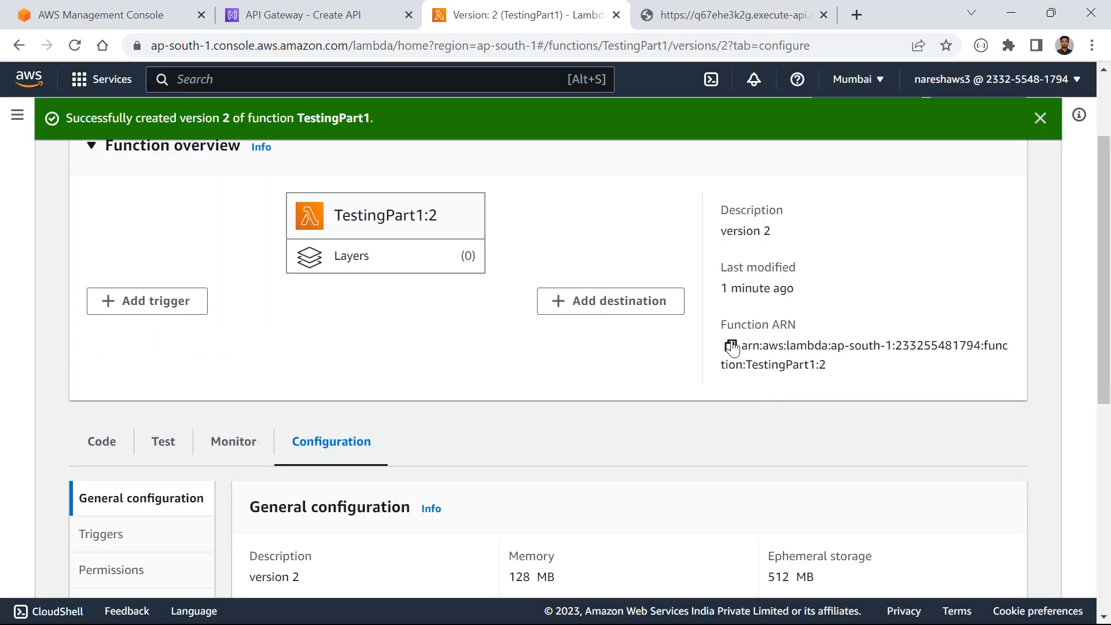
Integrate the /part2_1 GET method with the TestingPart1 version 2 ARN using Lambda Proxy integration, save it and grant the invoke permission
{"action": "left_click", "coordinate": [731, 346]}
{"action": "left_click", "coordinate": [301, 14]}
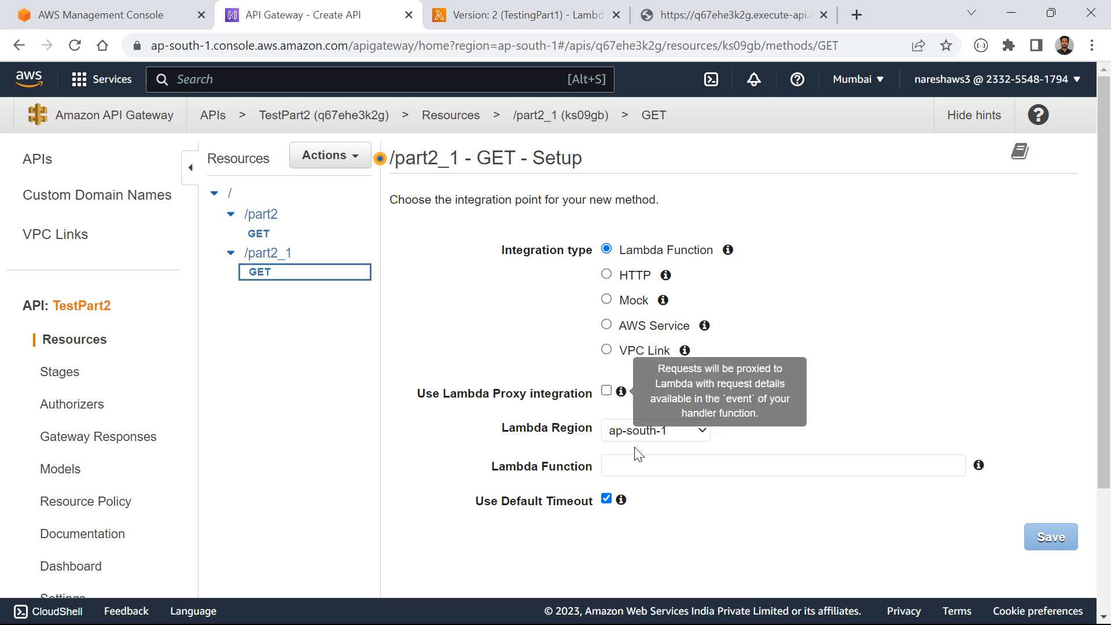
{"action": "left_click", "coordinate": [635, 467]}
{"action": "key", "text": "ctrl+v"}
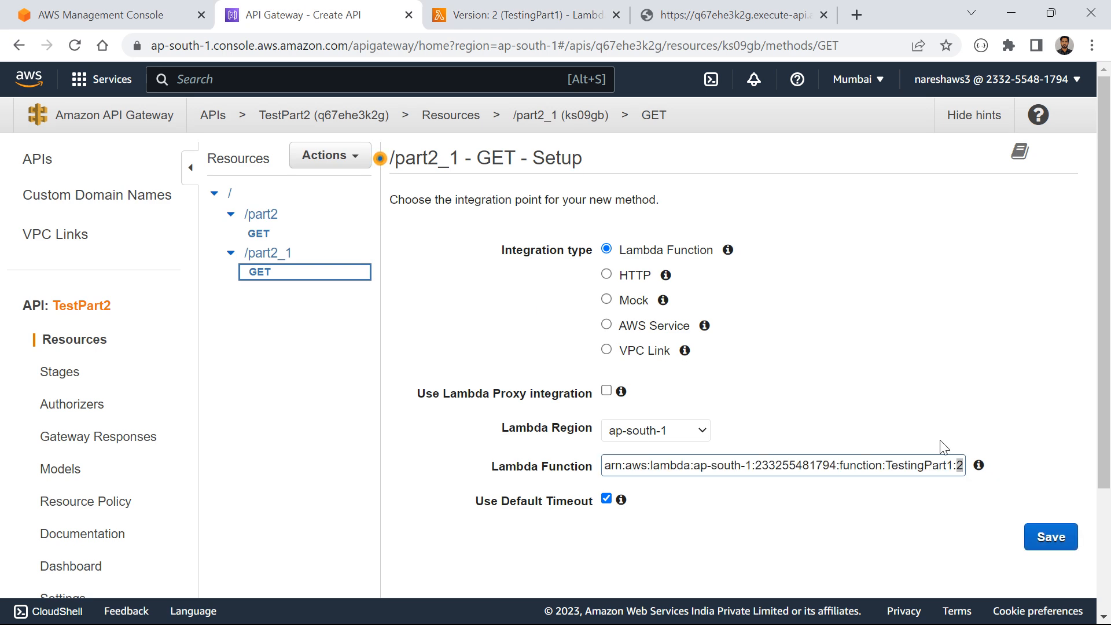
{"action": "left_click", "coordinate": [606, 392]}
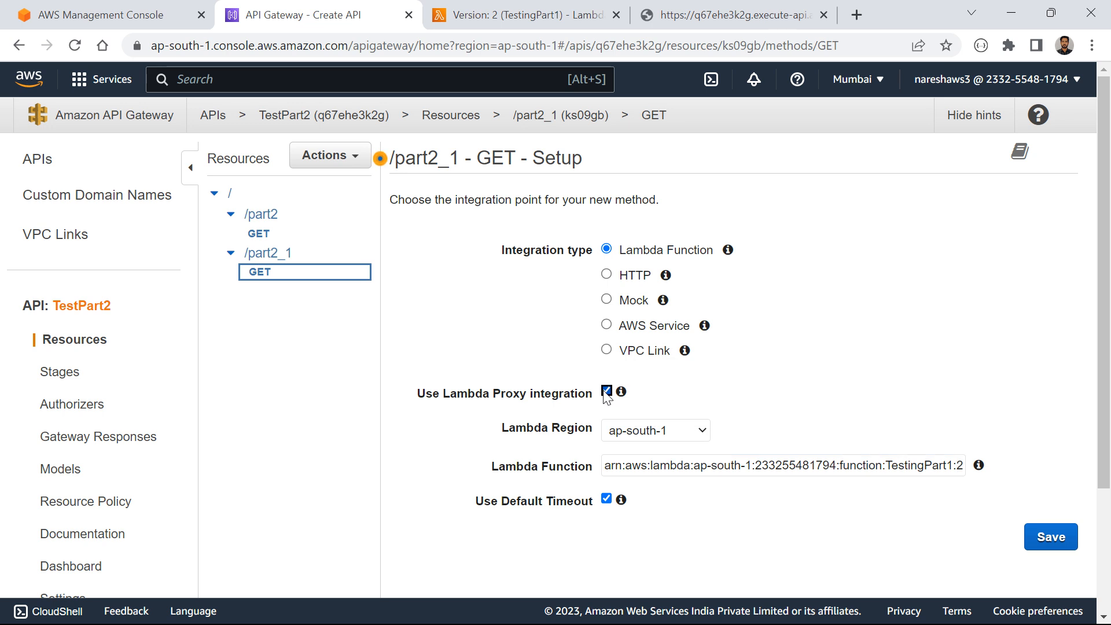
{"action": "left_click", "coordinate": [1039, 539]}
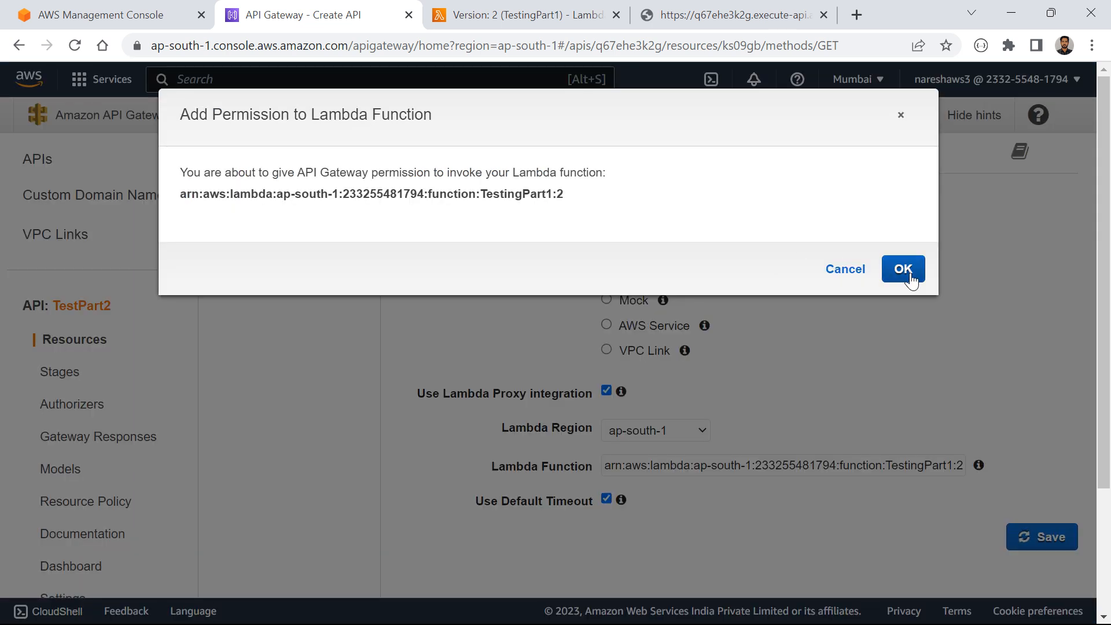
{"action": "left_click", "coordinate": [903, 269]}
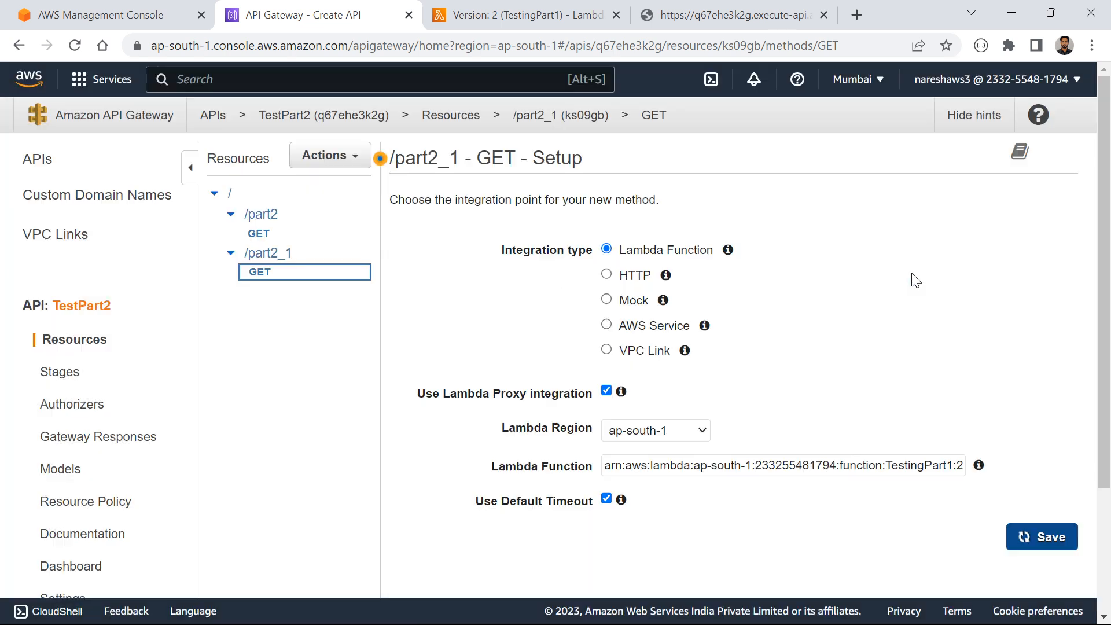
Deploy the TestPart2 API to the Part_qa stage
{"action": "left_click", "coordinate": [329, 156]}
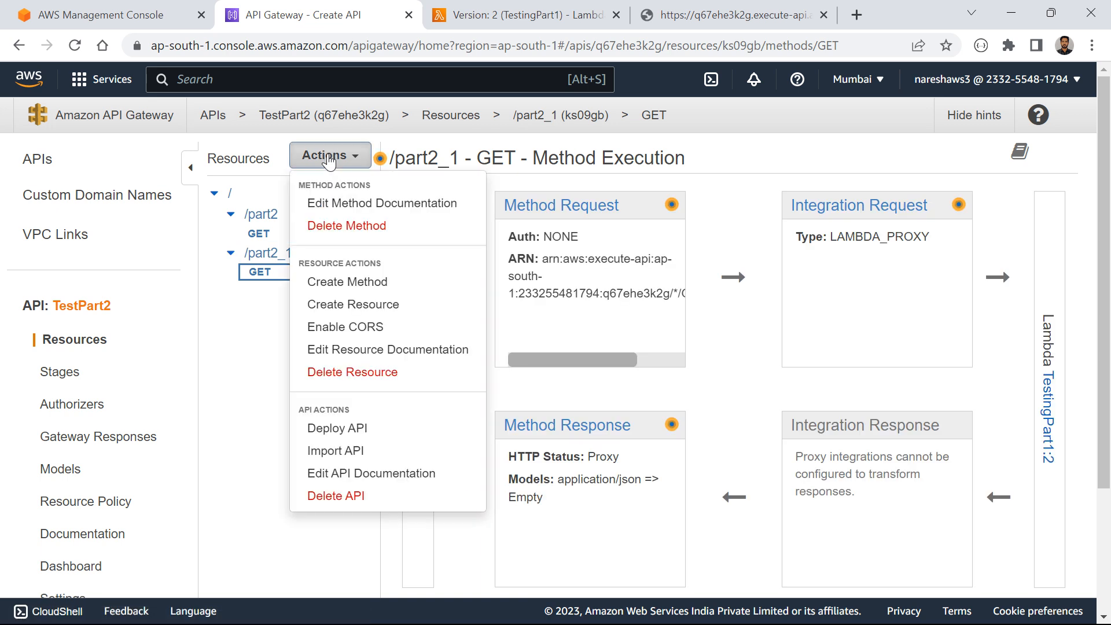
{"action": "left_click", "coordinate": [334, 423]}
{"action": "left_click", "coordinate": [634, 235]}
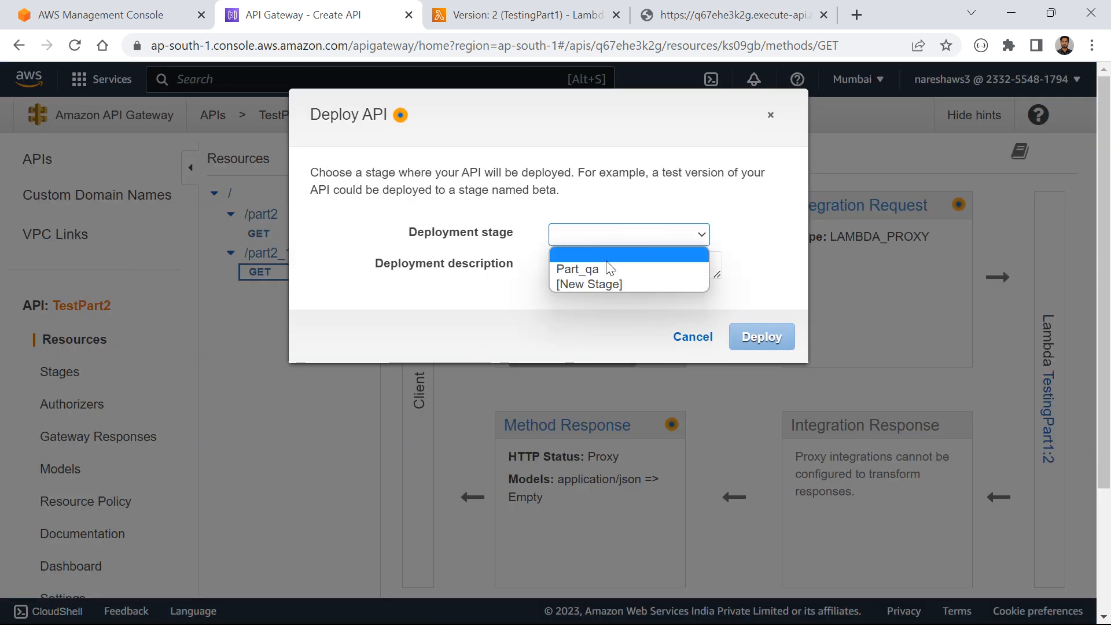
{"action": "left_click", "coordinate": [605, 268]}
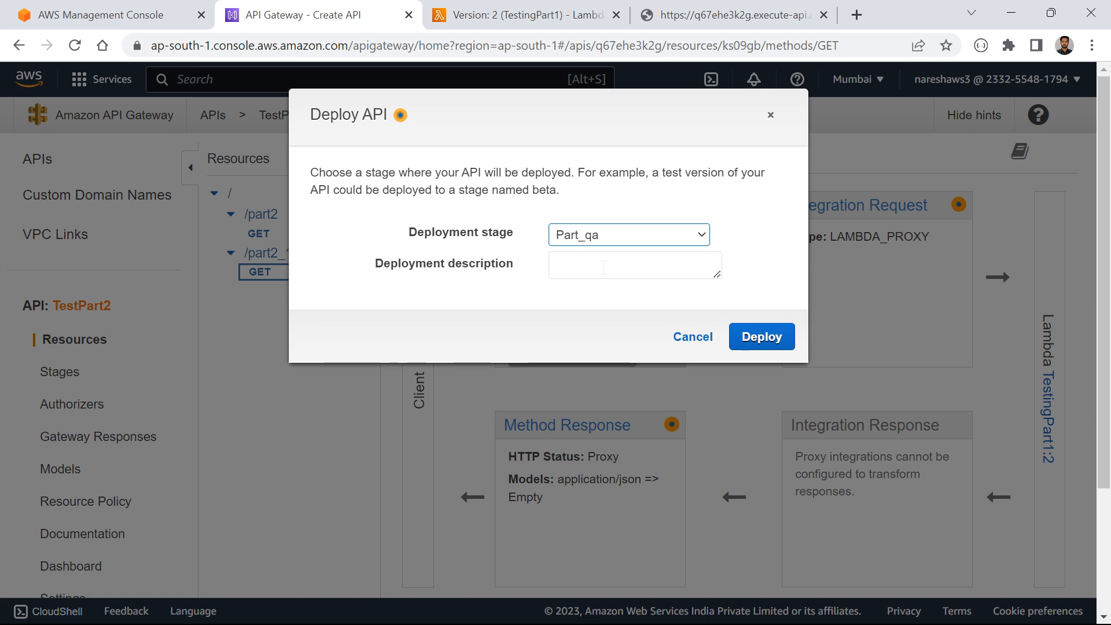
{"action": "left_click", "coordinate": [762, 337]}
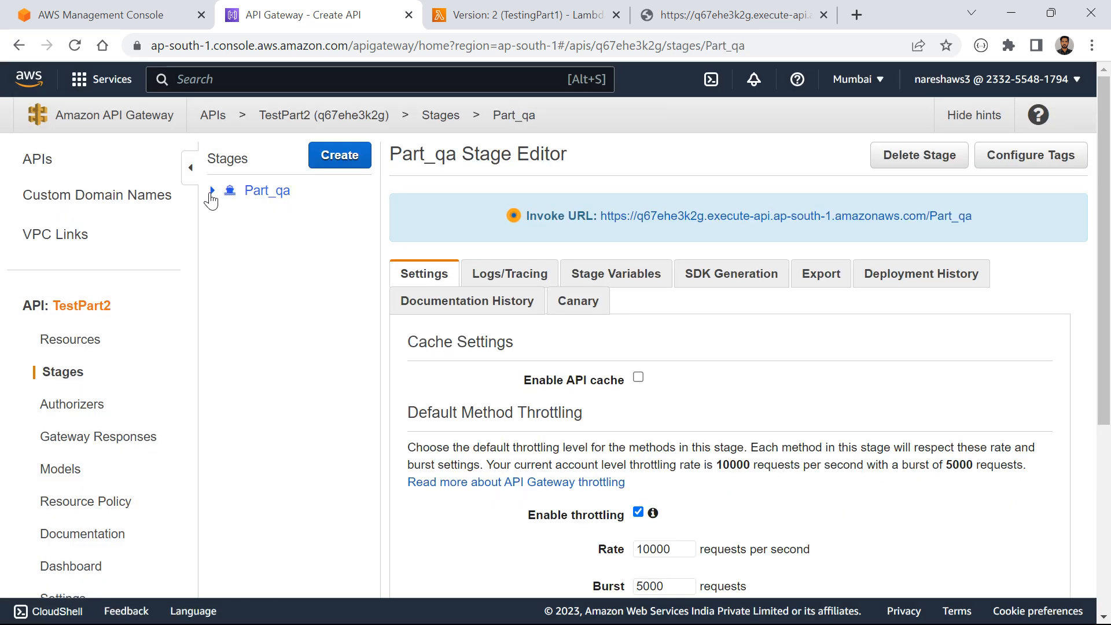
Get the invoke URL of the /part2_1 GET method in the Part_qa stage and view its response in the browser
{"action": "left_click", "coordinate": [212, 192]}
{"action": "left_click", "coordinate": [269, 292]}
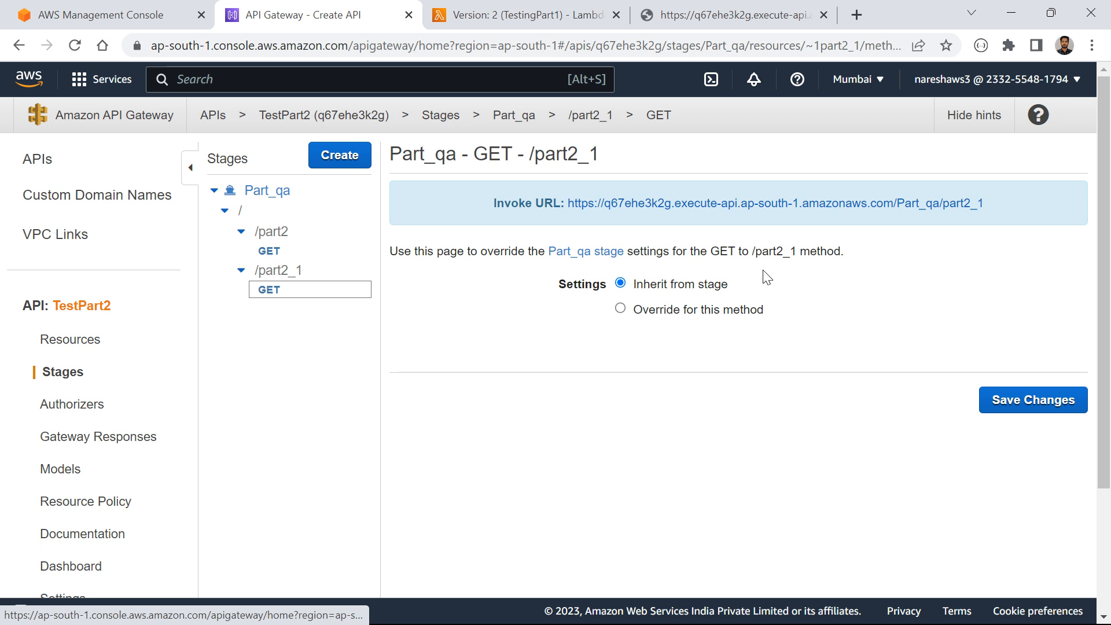
{"action": "left_click_drag", "start_coordinate": [1010, 206], "coordinate": [573, 209]}
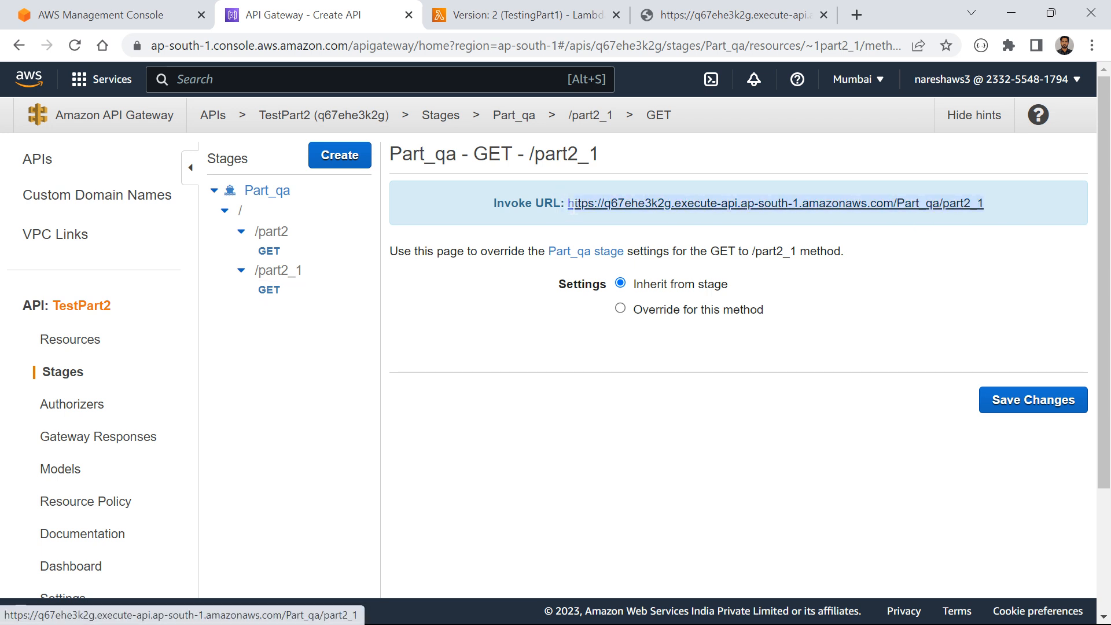
{"action": "left_click", "coordinate": [671, 16]}
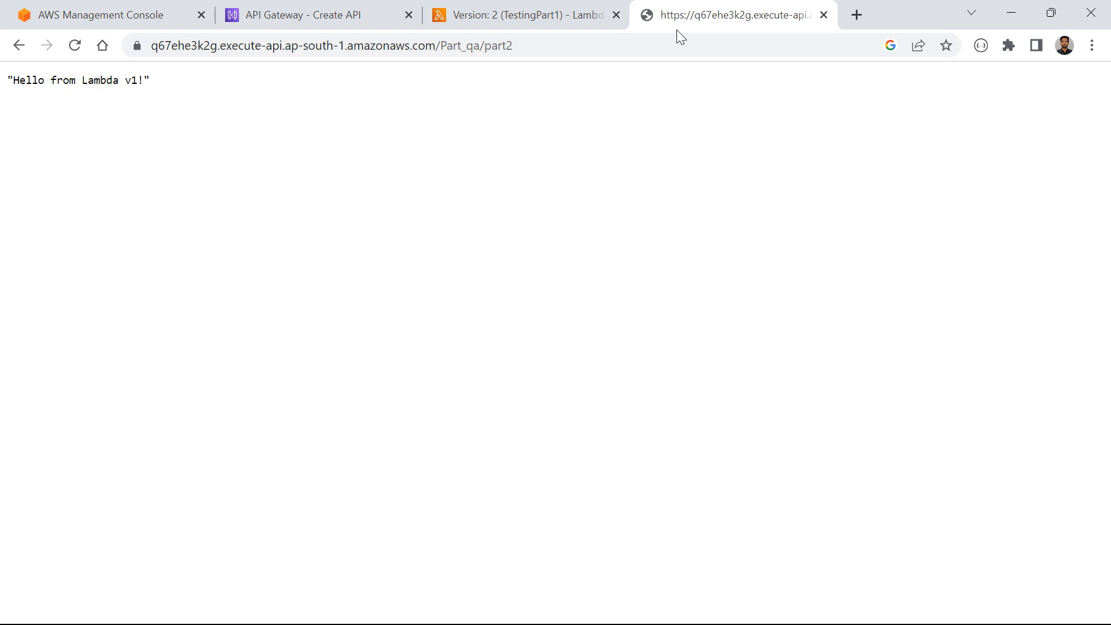
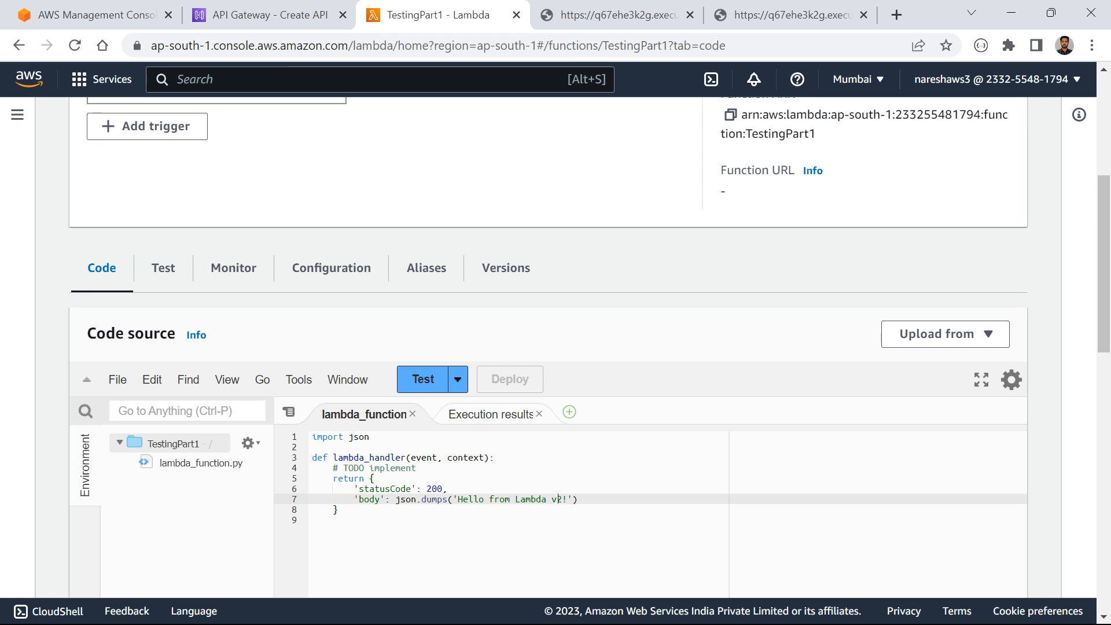
{"action": "left_click", "coordinate": [749, 17]}
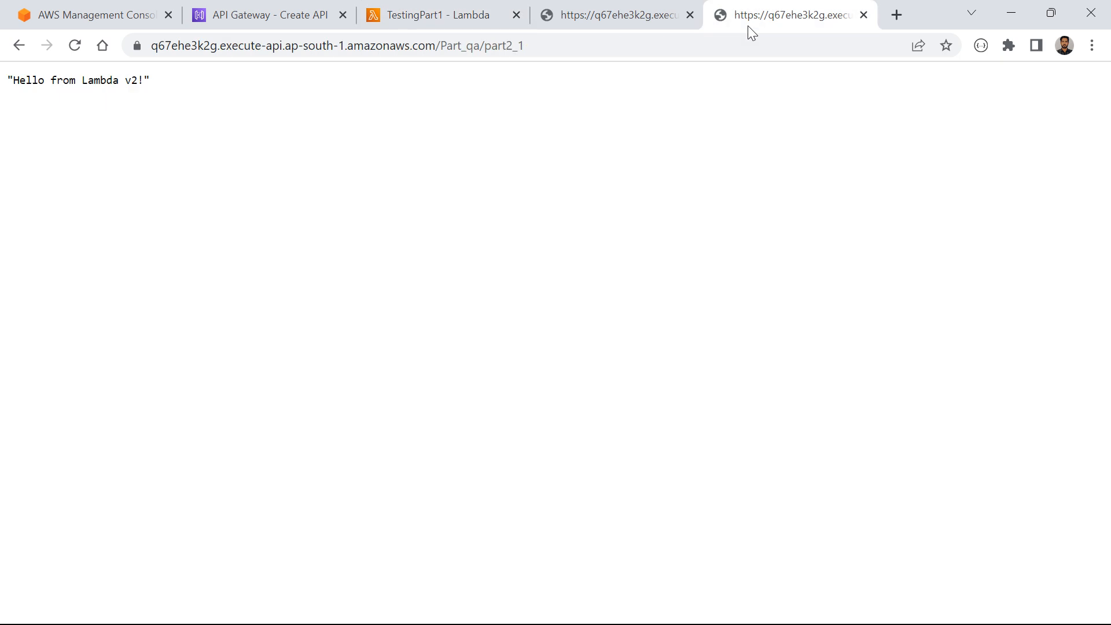
{"action": "left_click", "coordinate": [686, 46]}
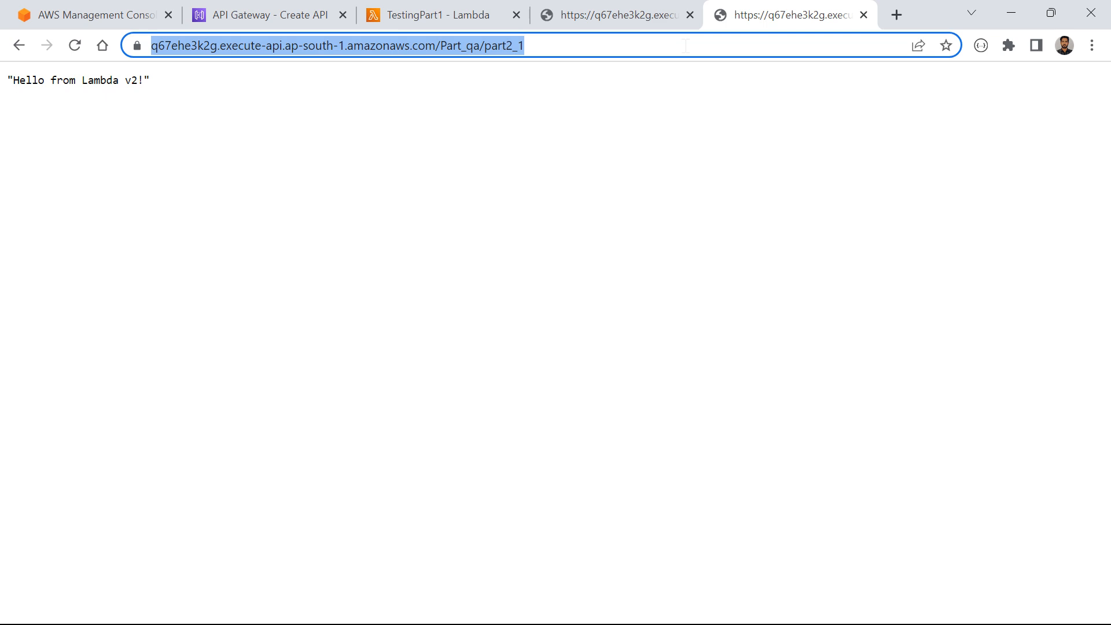
{"action": "left_click", "coordinate": [479, 10]}
{"action": "left_click", "coordinate": [427, 270]}
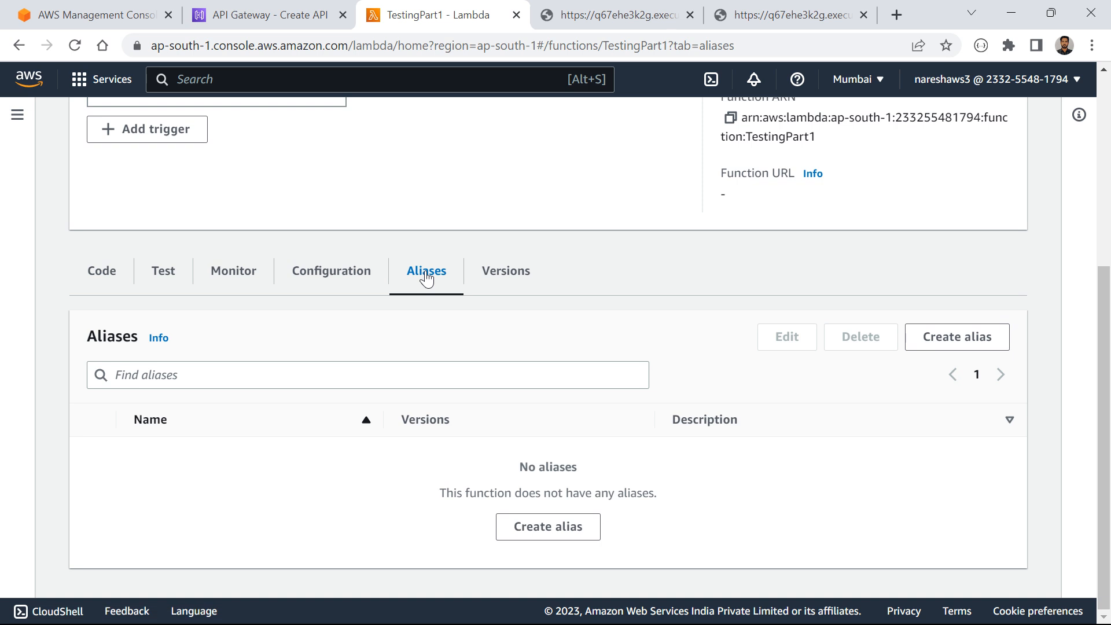
{"action": "left_click", "coordinate": [536, 528]}
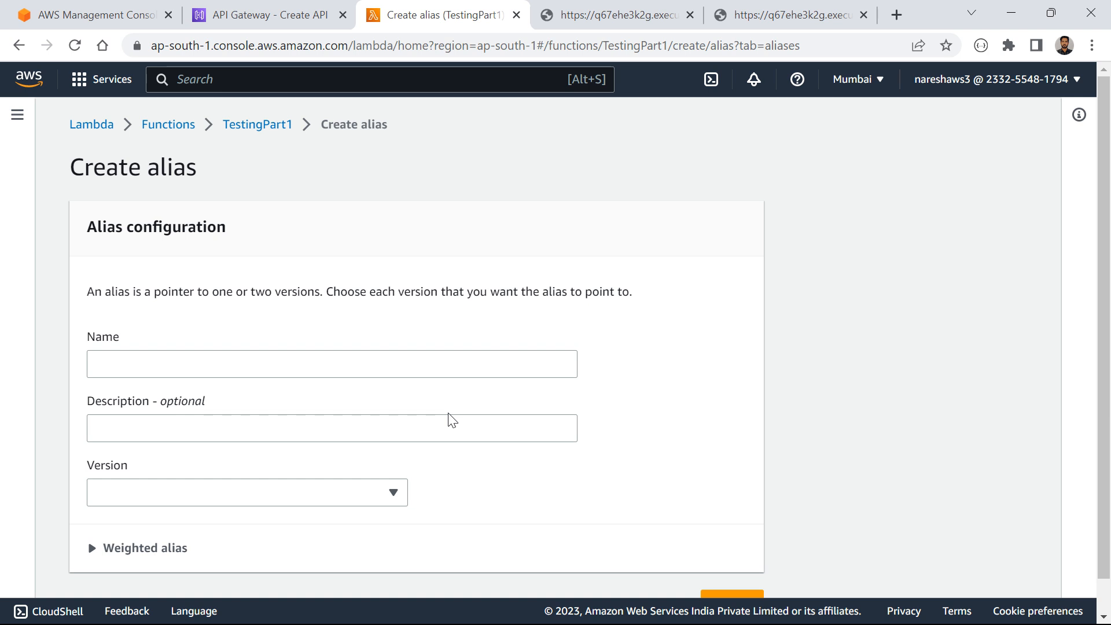
{"action": "left_click", "coordinate": [433, 361]}
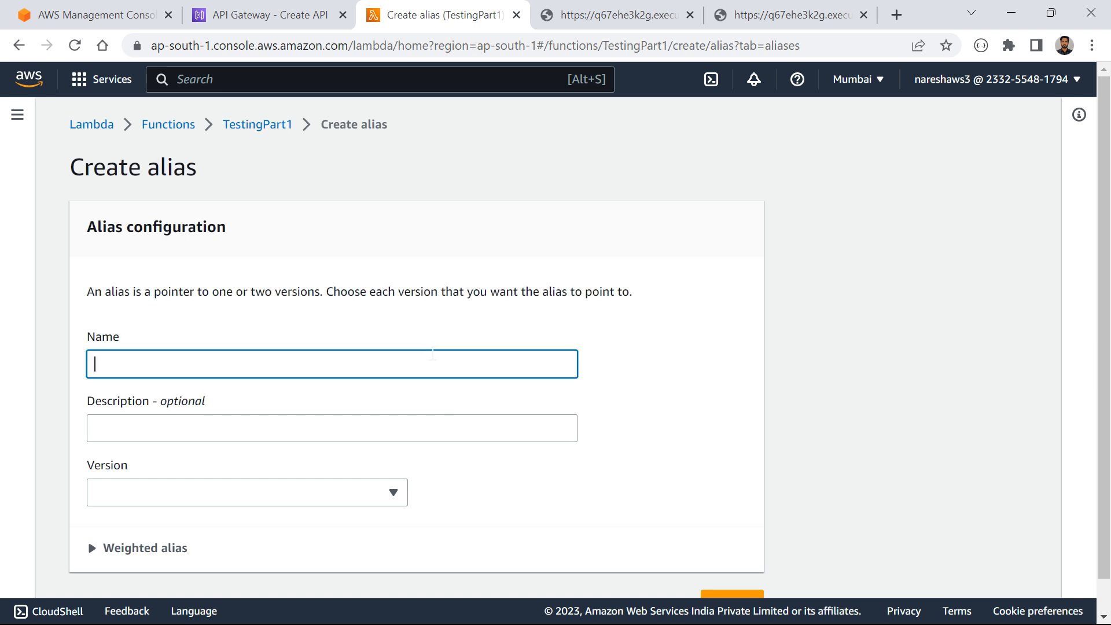
{"action": "type", "text": "Test_prod_alias"}
{"action": "scroll", "coordinate": [433, 354], "scroll_direction": "down", "scroll_amount": 1}
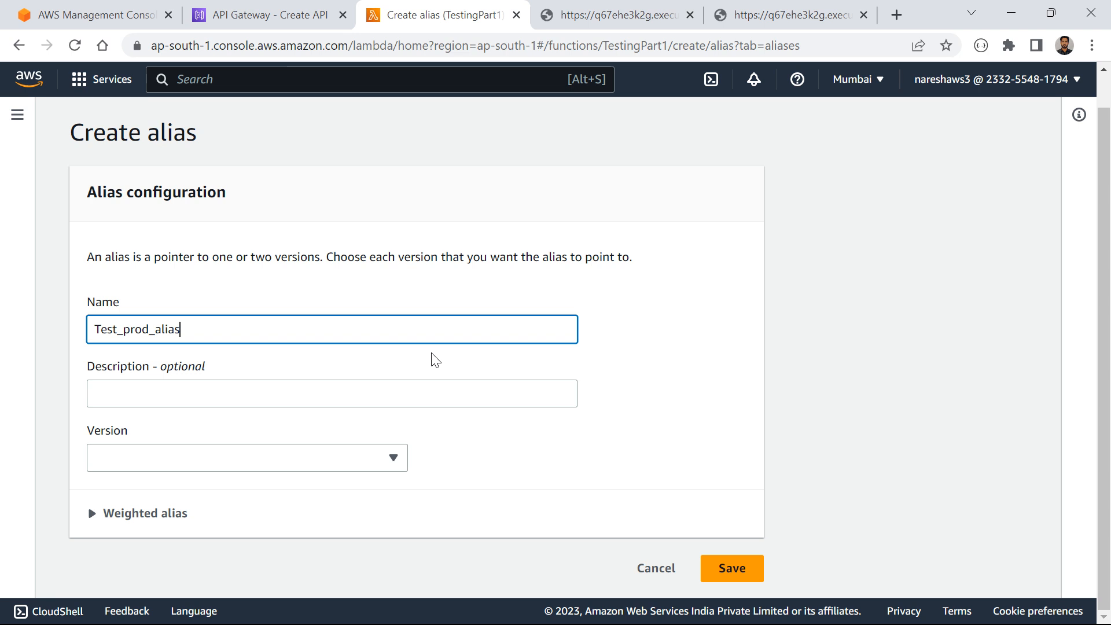
{"action": "scroll", "coordinate": [435, 360], "scroll_direction": "up", "scroll_amount": 1}
{"action": "scroll", "coordinate": [435, 360], "scroll_direction": "down", "scroll_amount": 1}
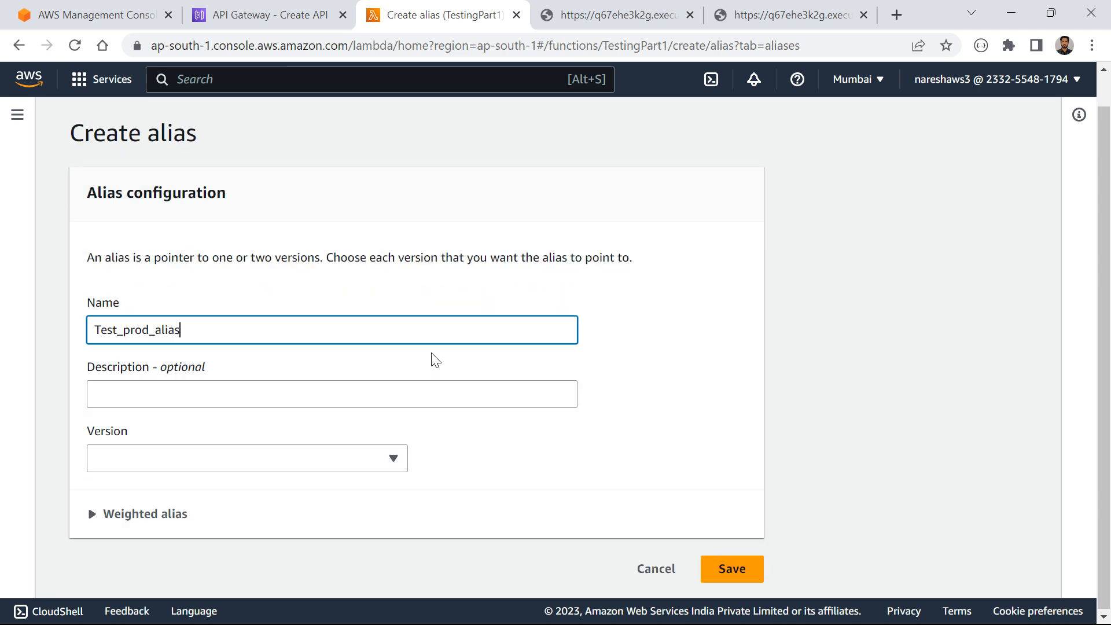
{"action": "left_click", "coordinate": [657, 573]}
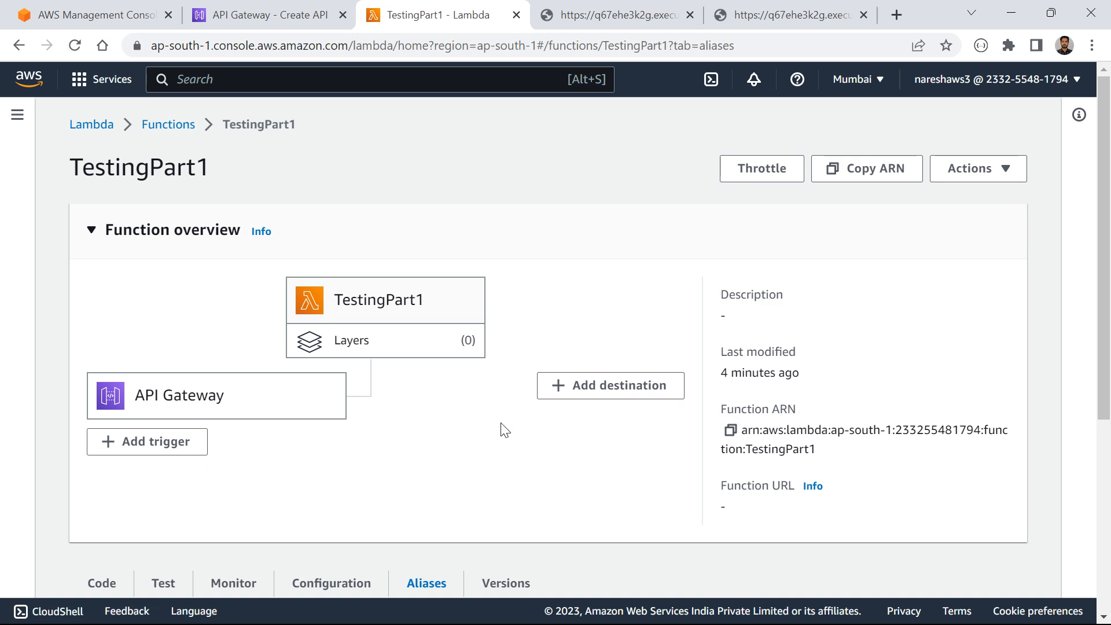
{"action": "scroll", "coordinate": [503, 428], "scroll_direction": "down", "scroll_amount": 2}
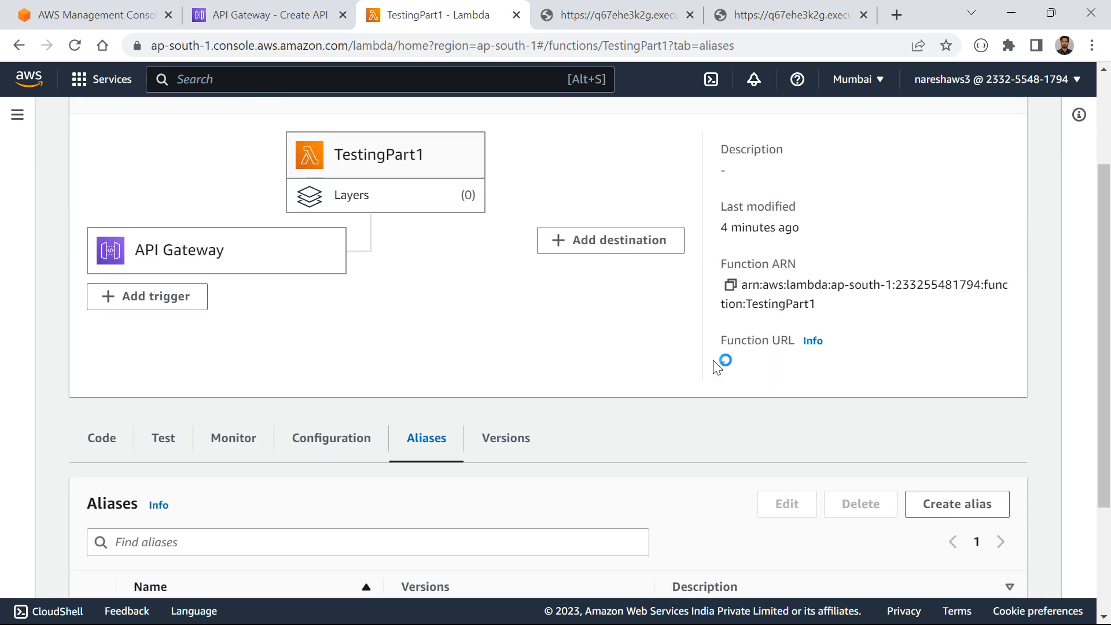
{"action": "scroll", "coordinate": [721, 364], "scroll_direction": "up", "scroll_amount": 1}
{"action": "scroll", "coordinate": [476, 352], "scroll_direction": "up", "scroll_amount": 1}
{"action": "scroll", "coordinate": [251, 434], "scroll_direction": "down", "scroll_amount": 2}
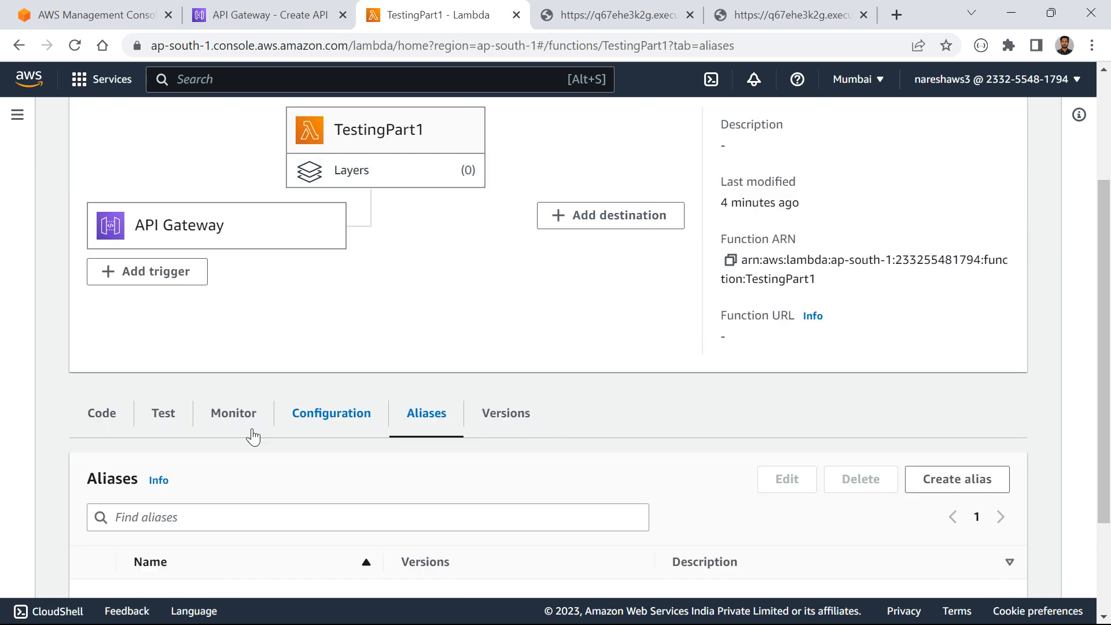
{"action": "left_click", "coordinate": [120, 434]}
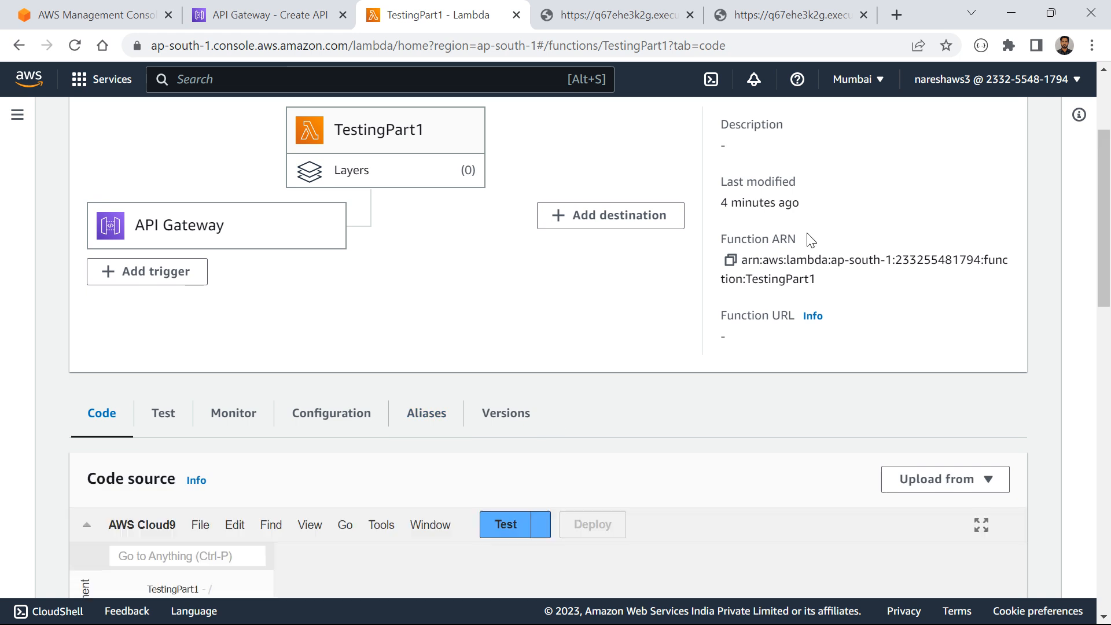
{"action": "scroll", "coordinate": [817, 231], "scroll_direction": "up", "scroll_amount": 3}
{"action": "left_click", "coordinate": [961, 168]}
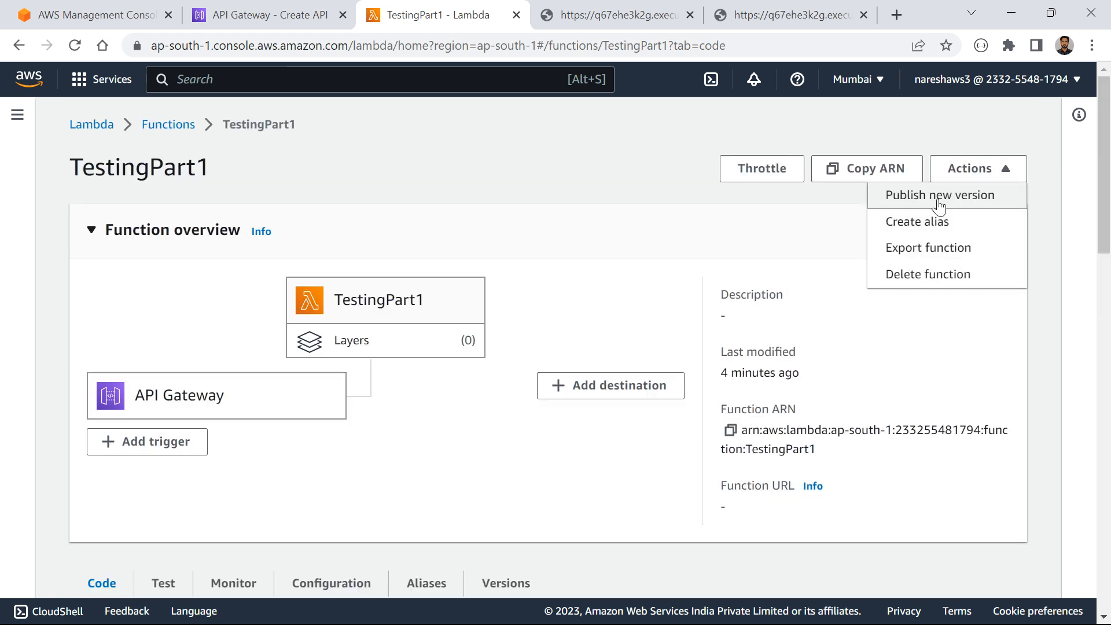
{"action": "left_click", "coordinate": [950, 197]}
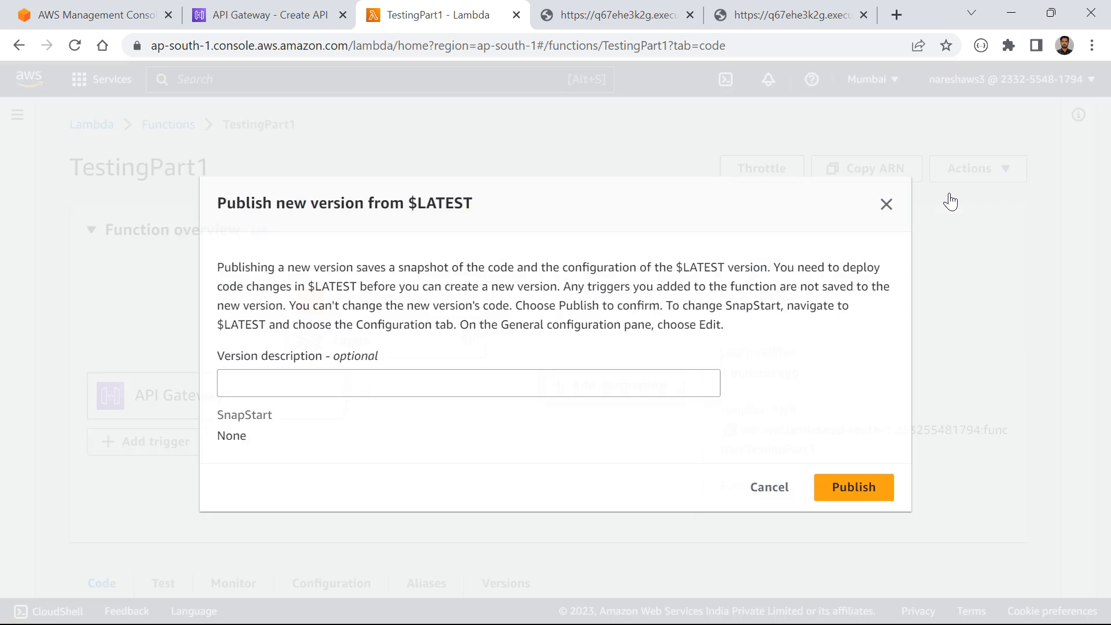
{"action": "left_click", "coordinate": [316, 389]}
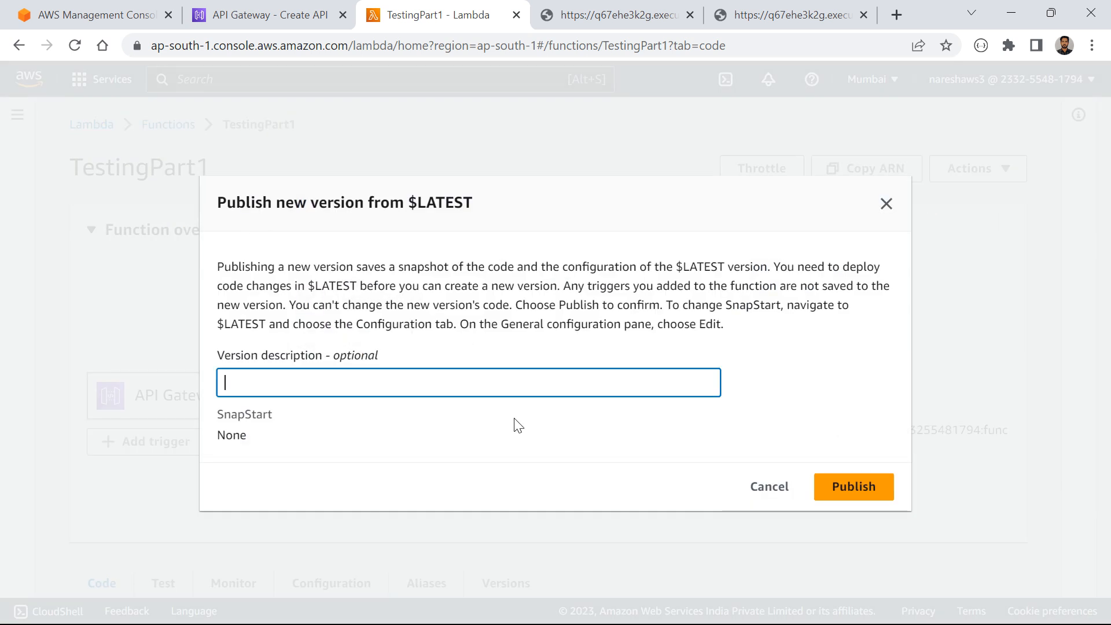
{"action": "left_click", "coordinate": [752, 487]}
Open version 2 of the TestingPart1 function and examine its configuration and code preview
{"action": "scroll", "coordinate": [178, 481], "scroll_direction": "down", "scroll_amount": 3}
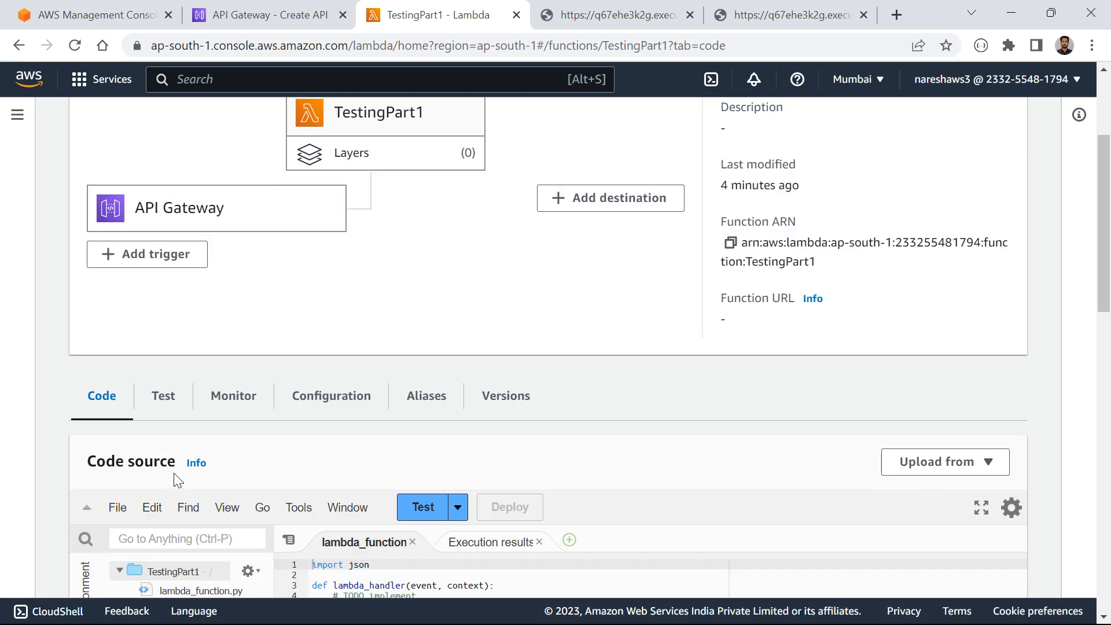
{"action": "left_click", "coordinate": [505, 394]}
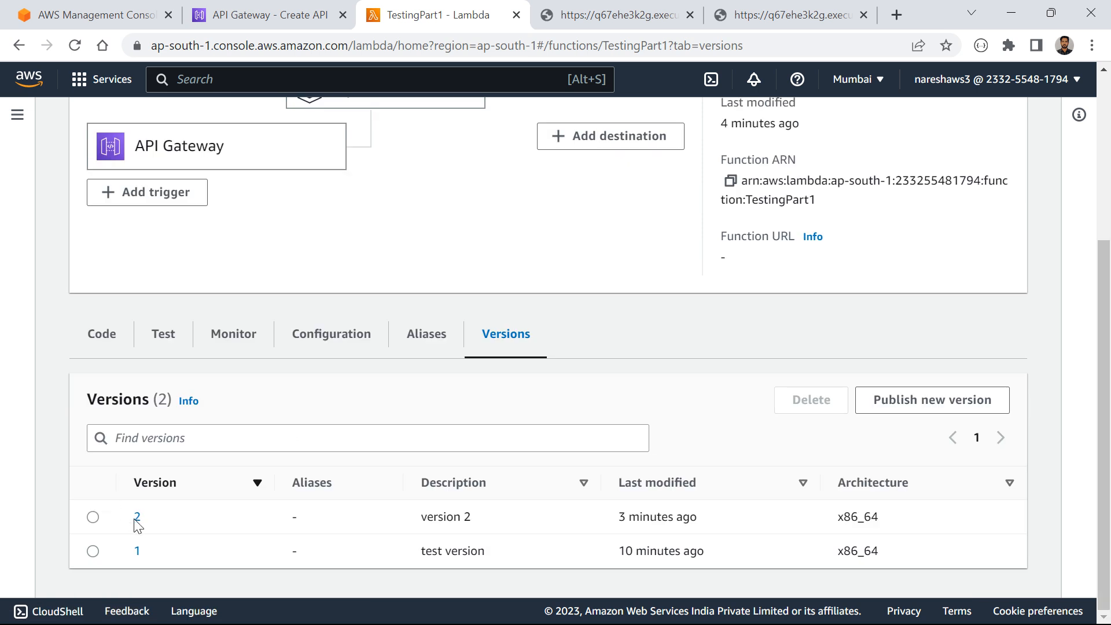
{"action": "left_click", "coordinate": [136, 518]}
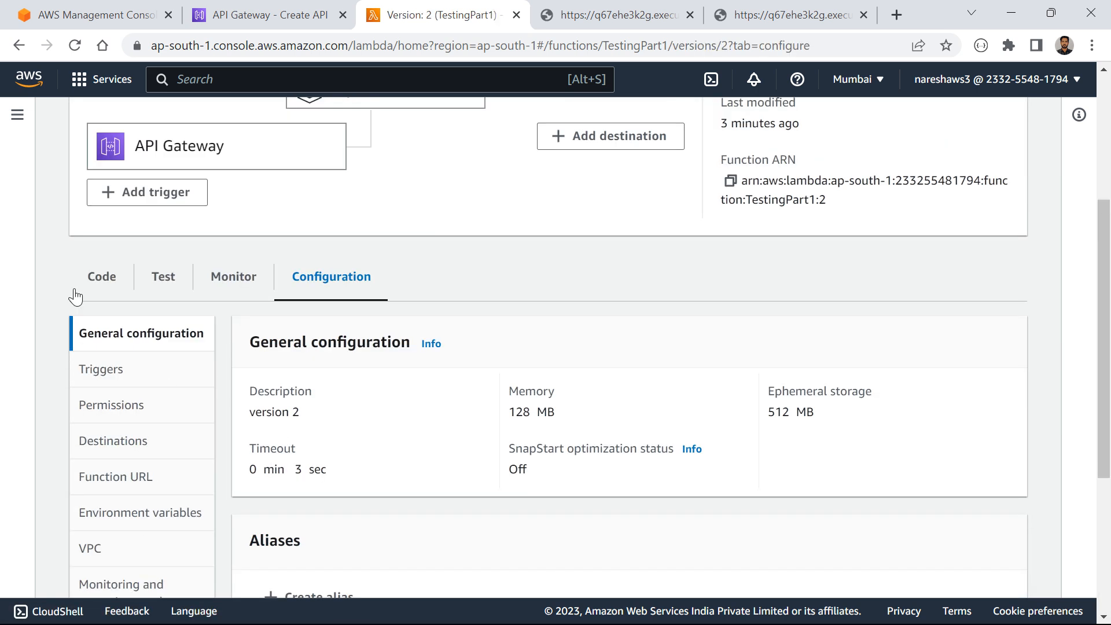
{"action": "left_click", "coordinate": [86, 288]}
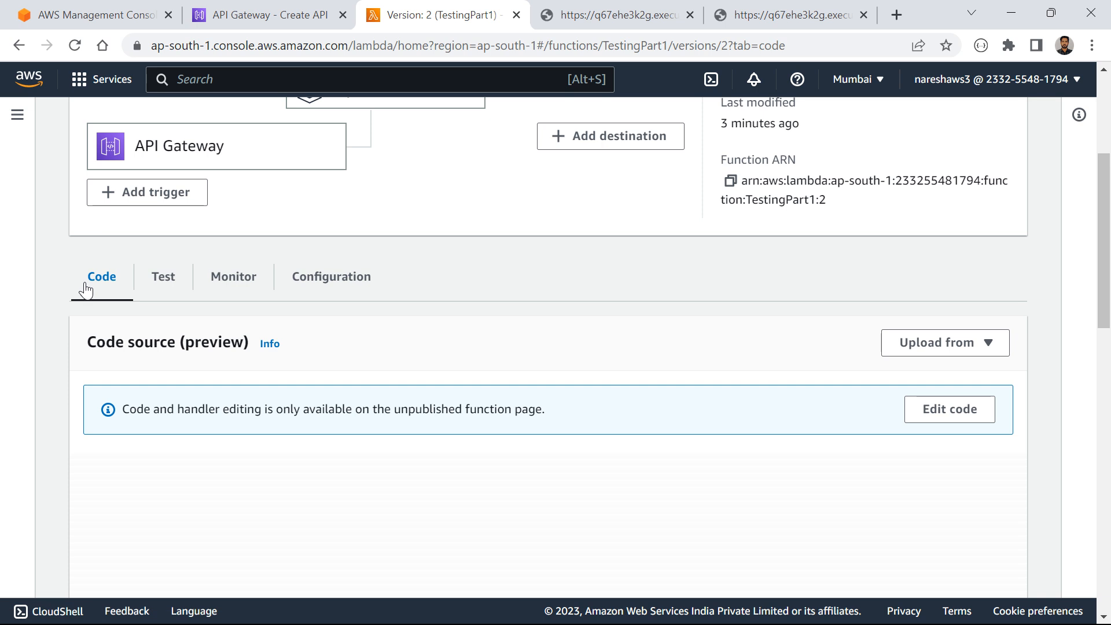
{"action": "scroll", "coordinate": [256, 312], "scroll_direction": "up", "scroll_amount": 5}
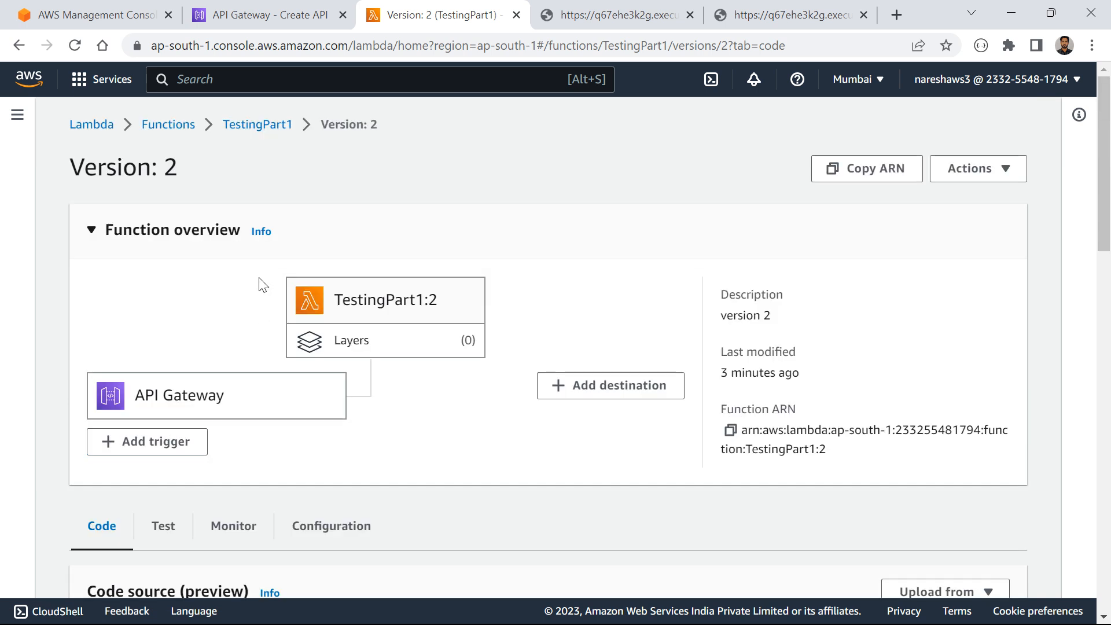
Start a new alias for the TestingPart1 function, name it Test_Prod_alias and point it to version 1
{"action": "left_click", "coordinate": [265, 127]}
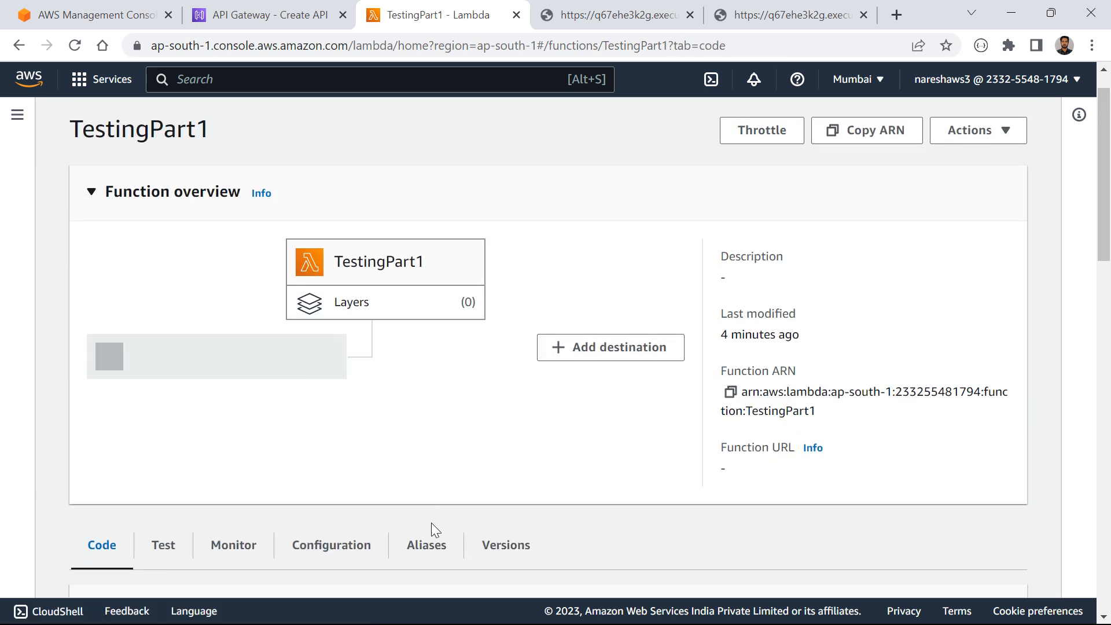
{"action": "left_click", "coordinate": [433, 544]}
{"action": "scroll", "coordinate": [437, 548], "scroll_direction": "down", "scroll_amount": 2}
{"action": "scroll", "coordinate": [438, 548], "scroll_direction": "down", "scroll_amount": 2}
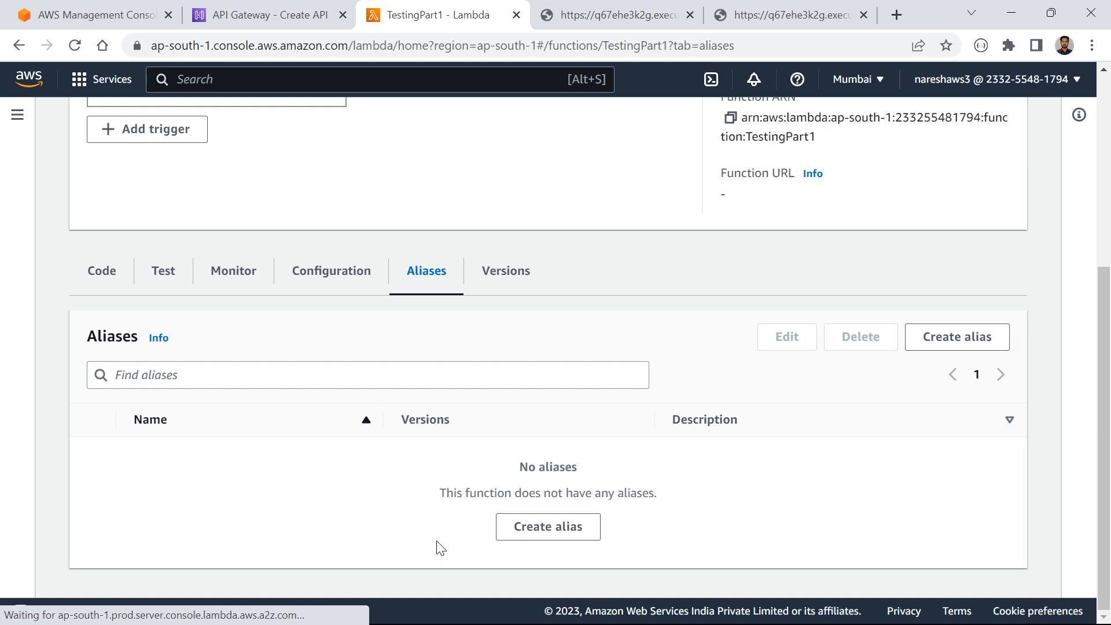
{"action": "left_click", "coordinate": [551, 526]}
{"action": "left_click", "coordinate": [404, 363]}
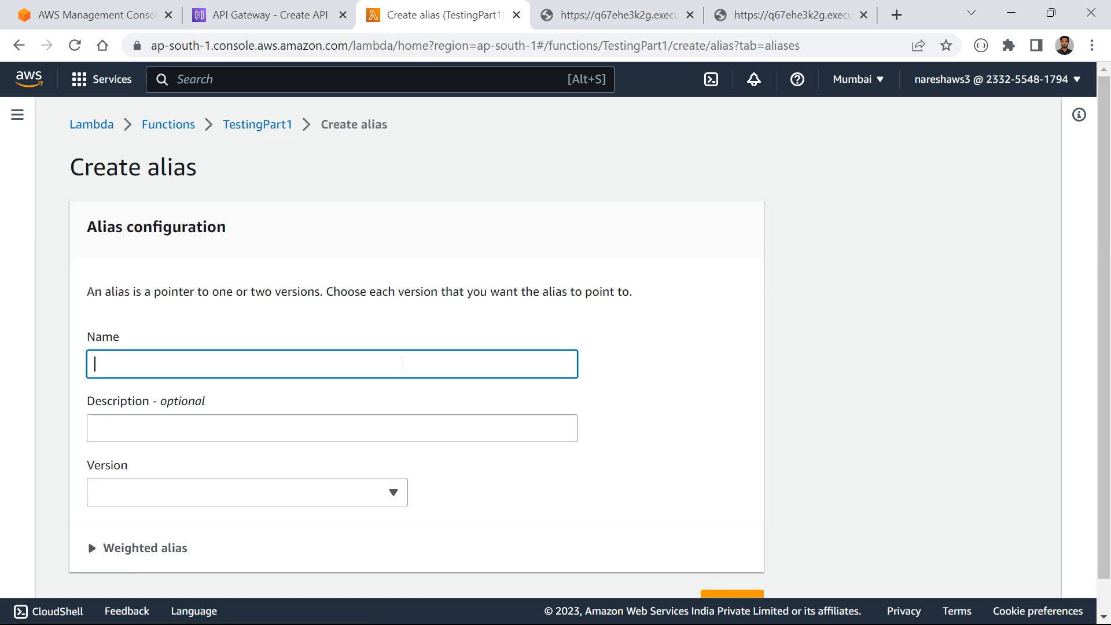
{"action": "type", "text": "Test_Prod"}
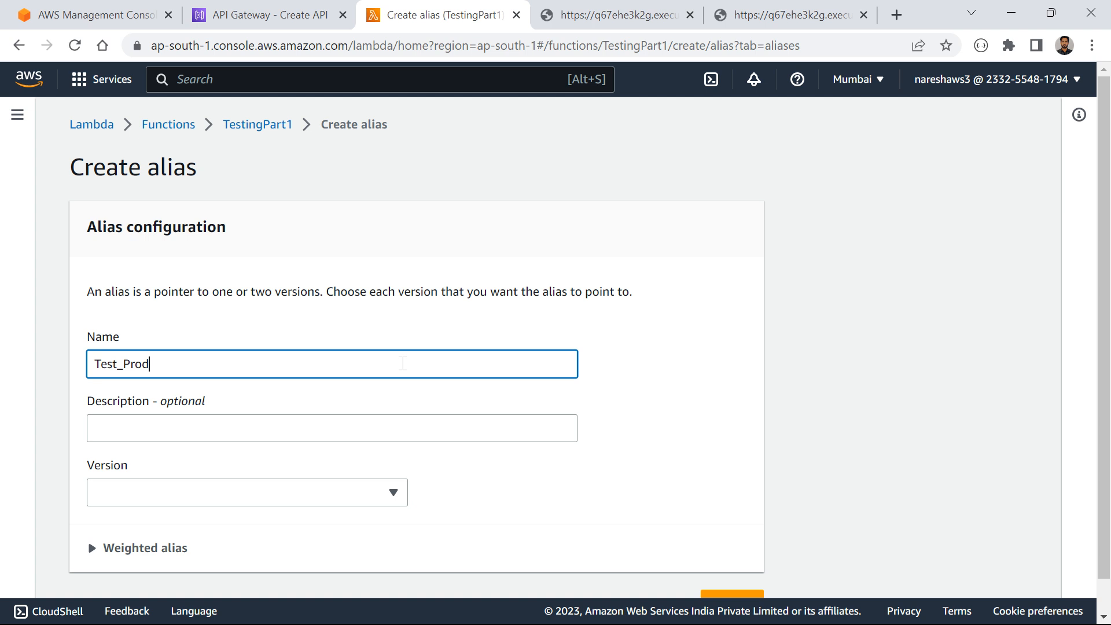
{"action": "type", "text": "_alias"}
{"action": "left_click", "coordinate": [377, 502]}
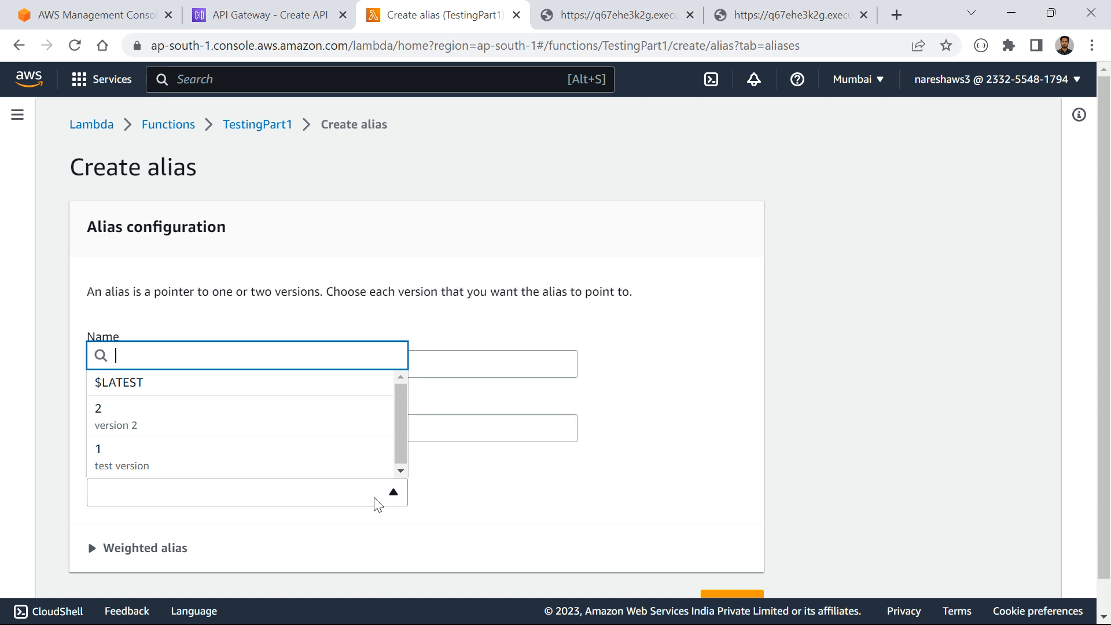
{"action": "left_click", "coordinate": [301, 463]}
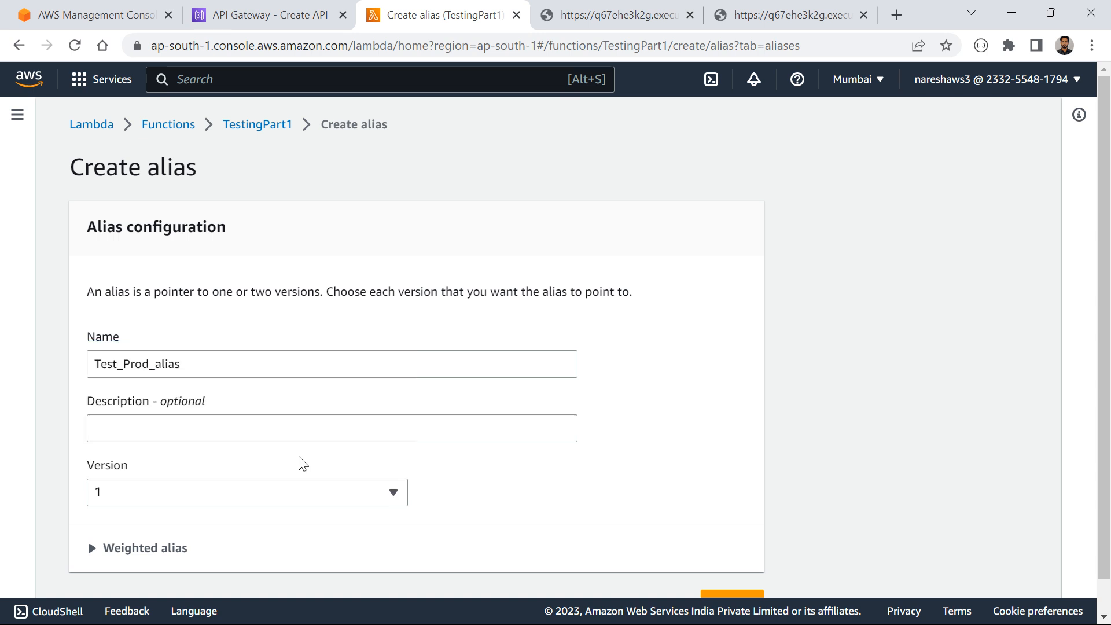
{"action": "scroll", "coordinate": [297, 462], "scroll_direction": "down", "scroll_amount": 1}
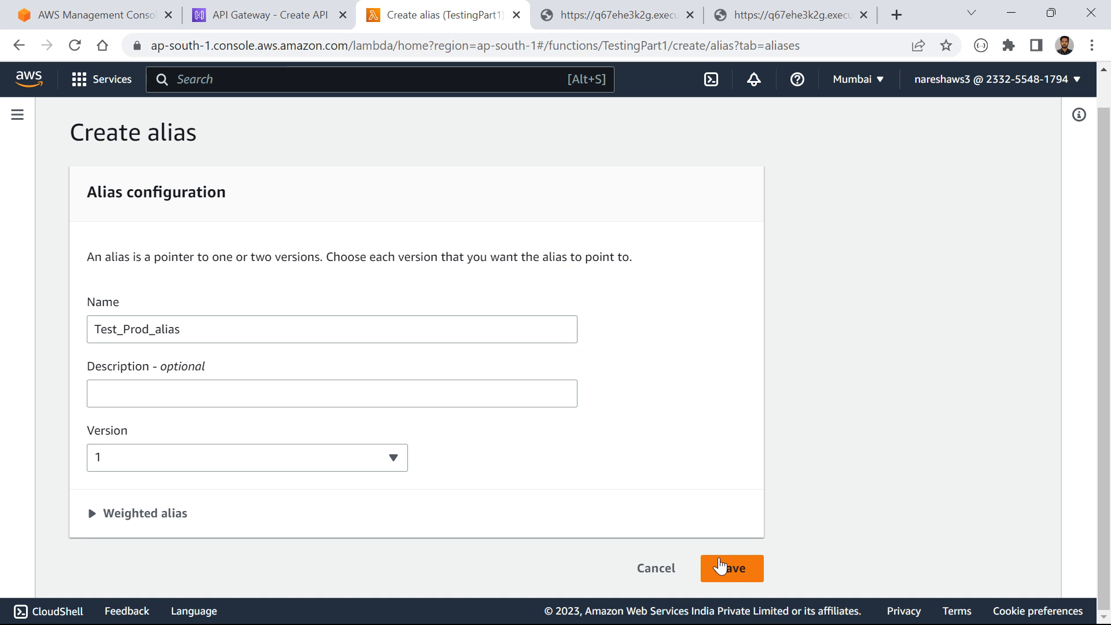
Review the weighted alias options for an additional version, leave them unset and save the alias
{"action": "left_click", "coordinate": [92, 515]}
{"action": "scroll", "coordinate": [272, 527], "scroll_direction": "down", "scroll_amount": 2}
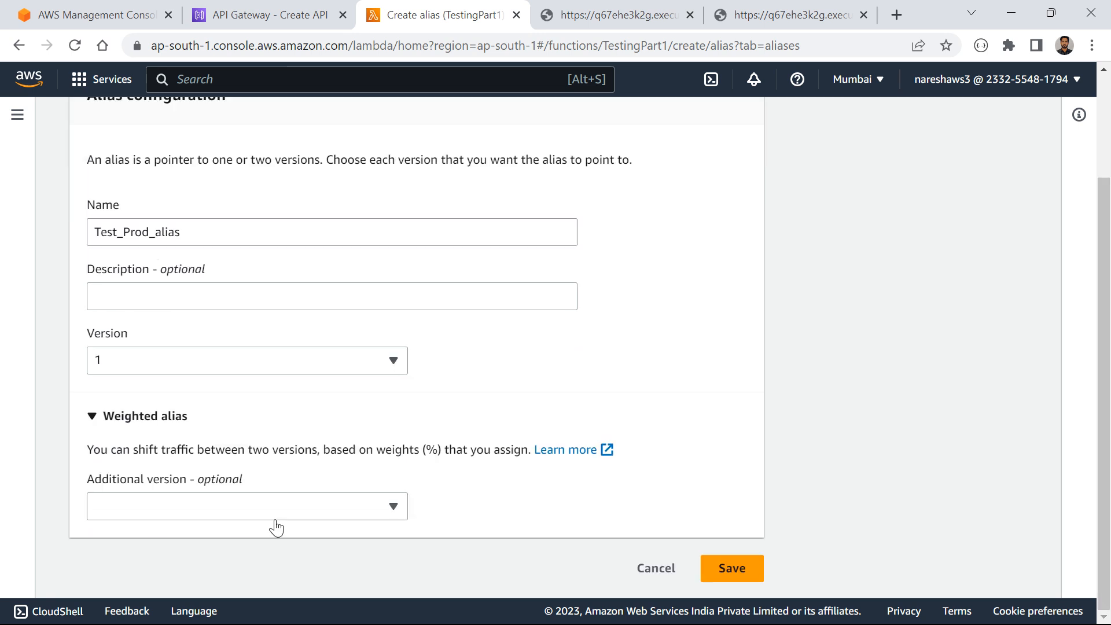
{"action": "left_click", "coordinate": [310, 517]}
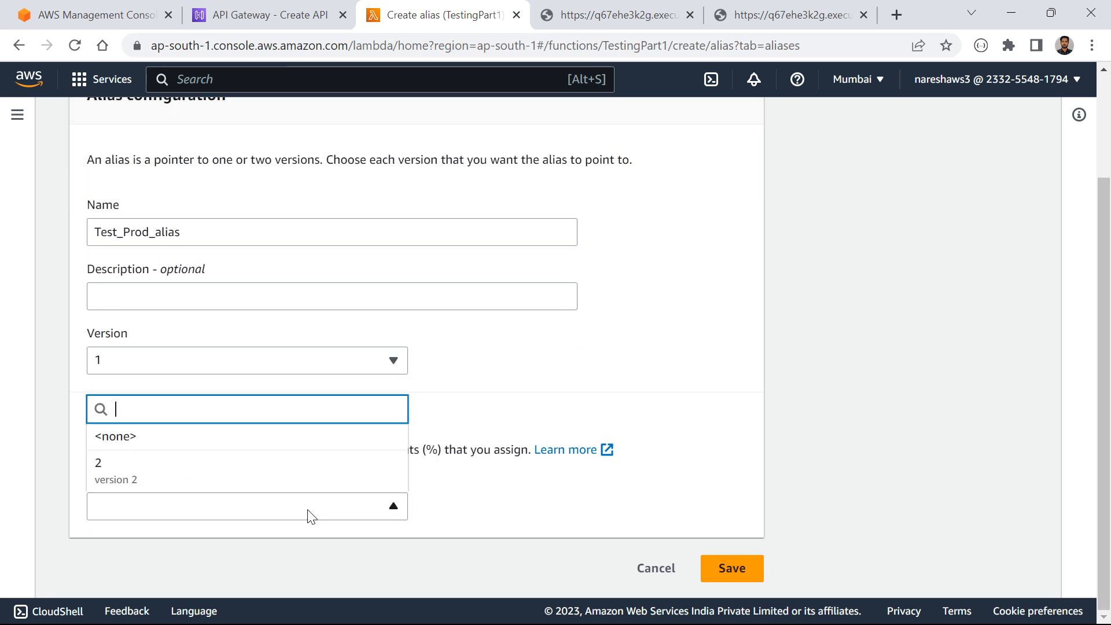
{"action": "left_click", "coordinate": [588, 434]}
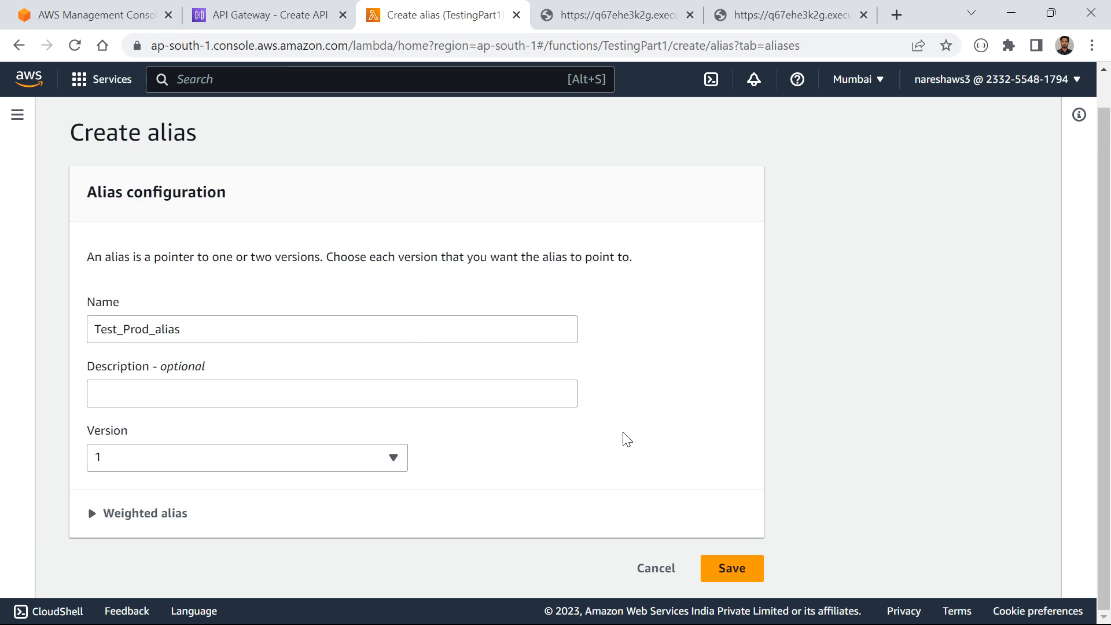
{"action": "left_click", "coordinate": [732, 569]}
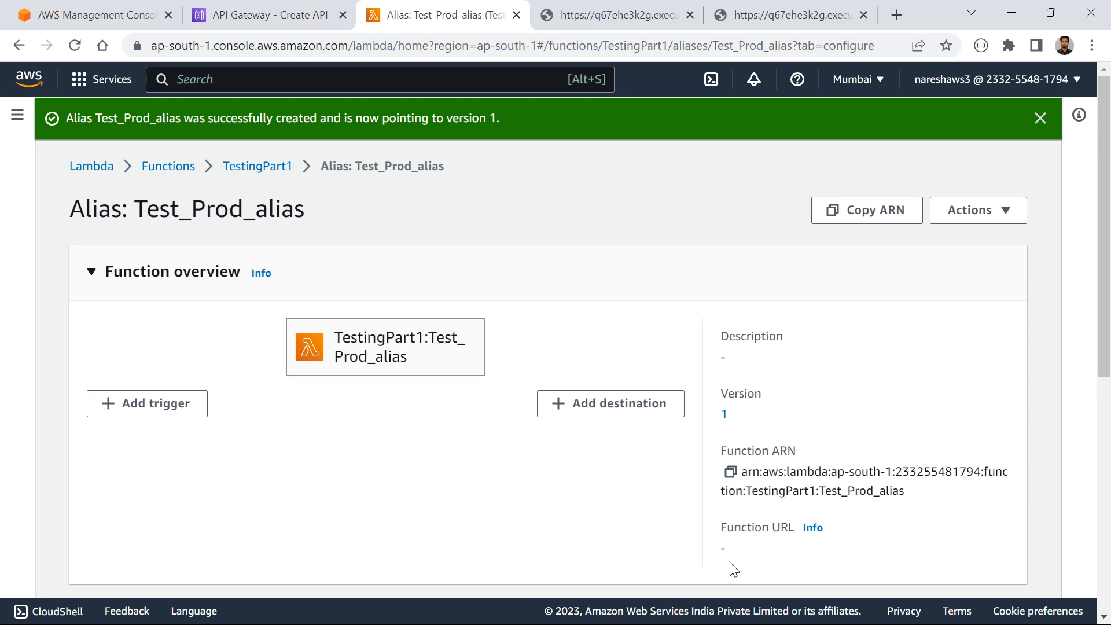
Examine the general configuration, monitoring metrics and test event settings of the Test_Prod_alias alias
{"action": "scroll", "coordinate": [604, 472], "scroll_direction": "down", "scroll_amount": 6}
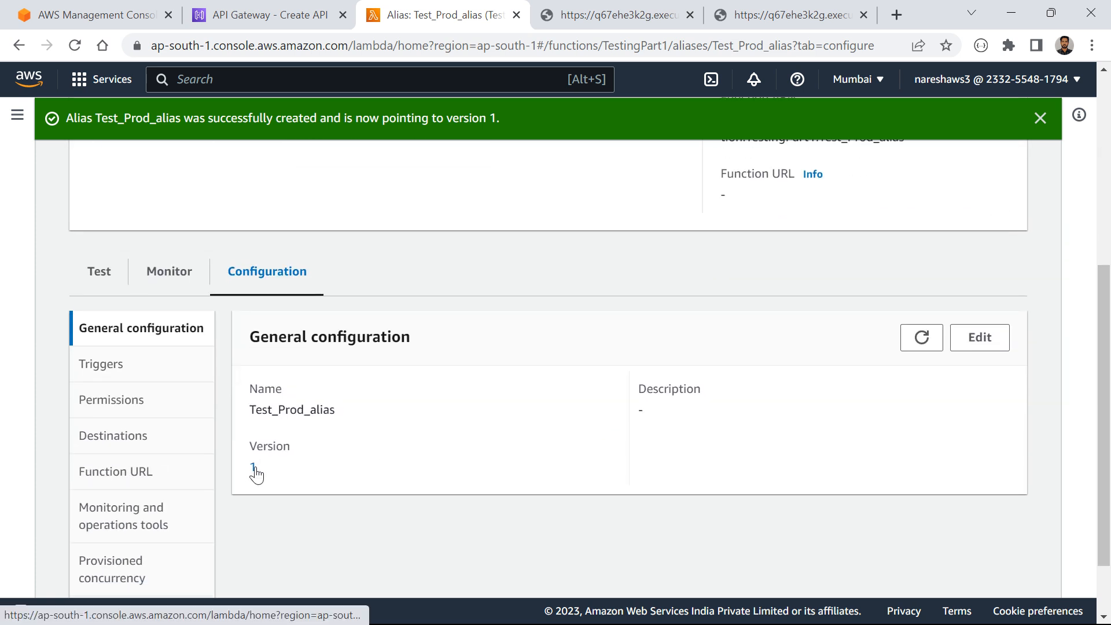
{"action": "scroll", "coordinate": [410, 459], "scroll_direction": "up", "scroll_amount": 2}
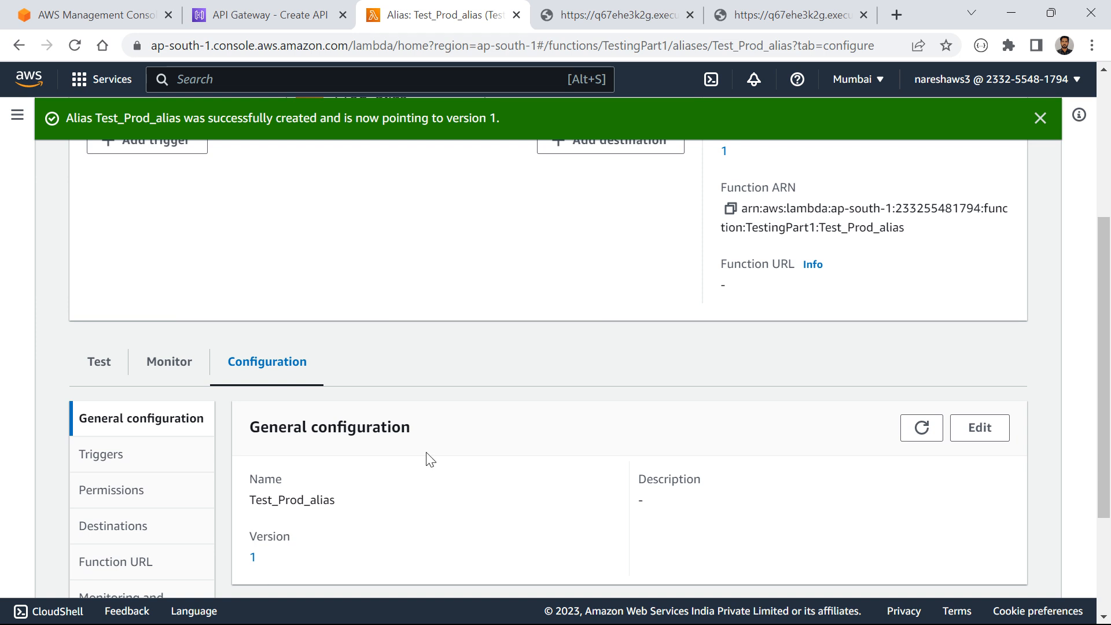
{"action": "left_click", "coordinate": [161, 370]}
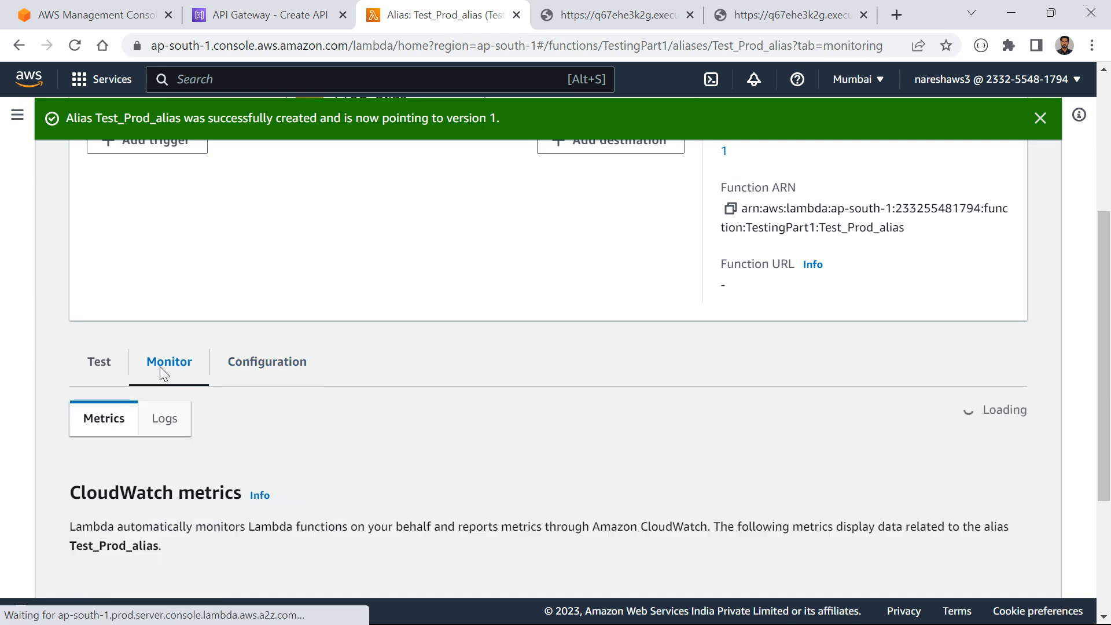
{"action": "scroll", "coordinate": [100, 365], "scroll_direction": "down", "scroll_amount": 3}
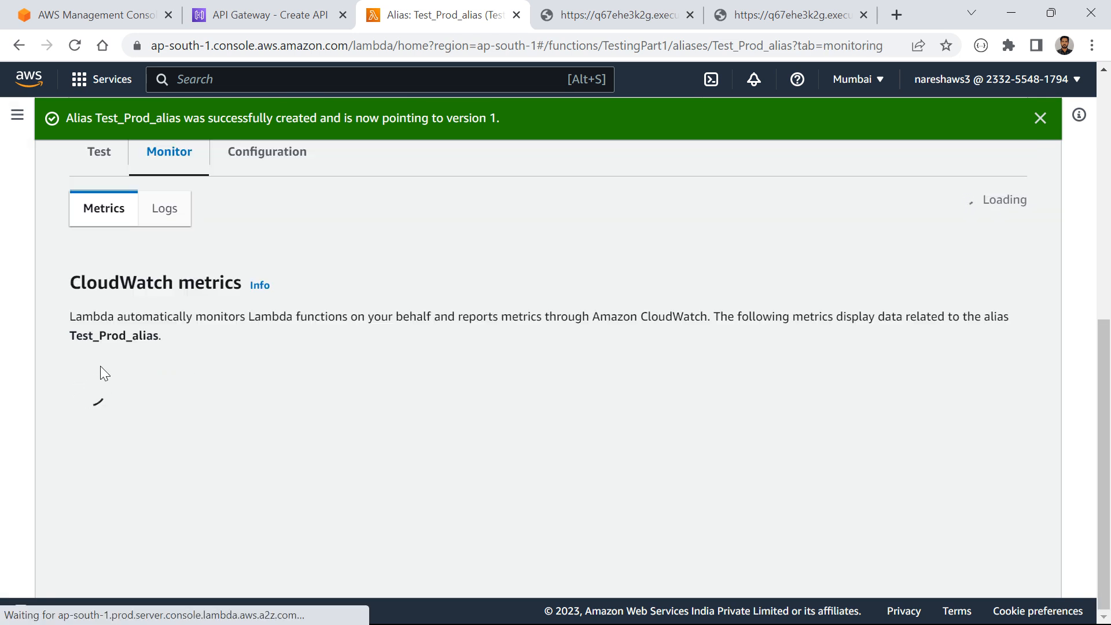
{"action": "left_click", "coordinate": [100, 153]}
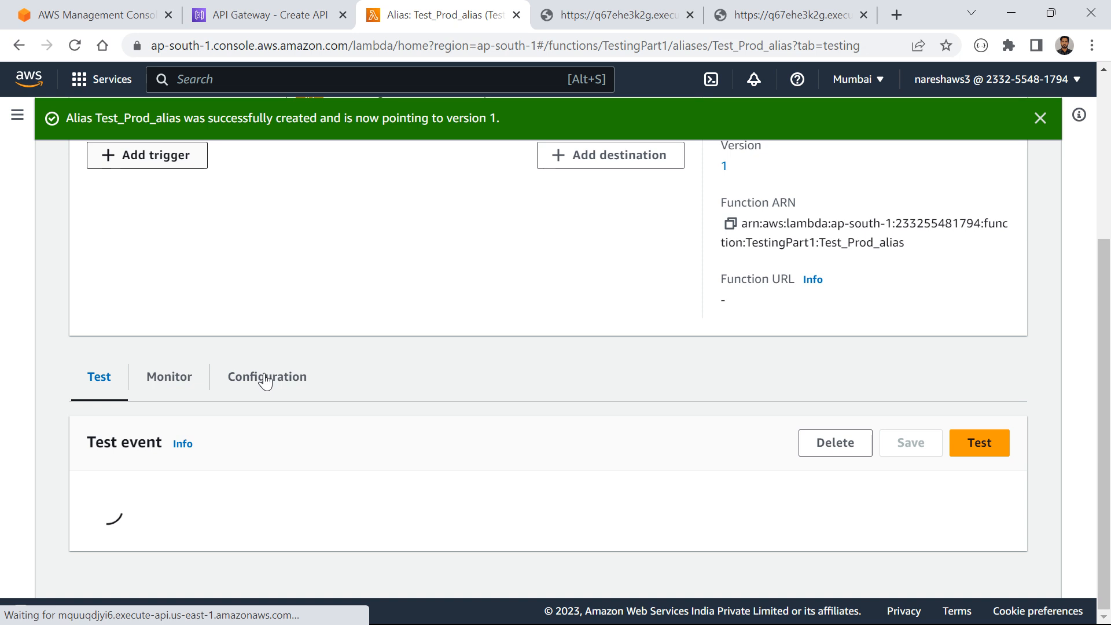
{"action": "scroll", "coordinate": [264, 373], "scroll_direction": "down", "scroll_amount": 3}
{"action": "scroll", "coordinate": [264, 372], "scroll_direction": "up", "scroll_amount": 2}
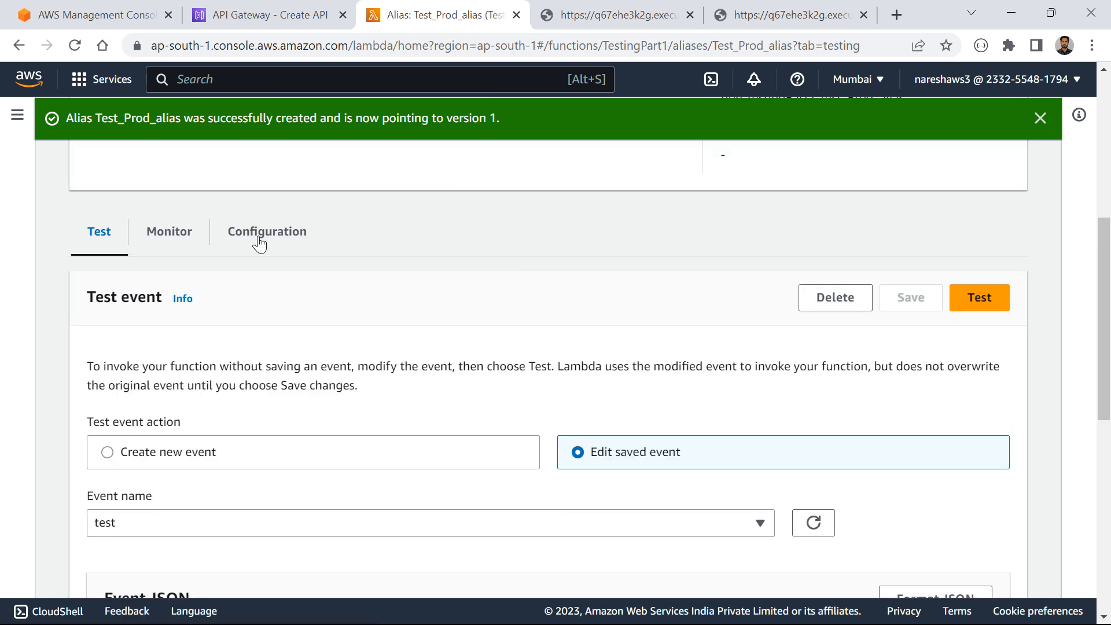
Review the Test_Prod_alias configuration, copy the alias's function ARN and return to the API Gateway console
{"action": "left_click", "coordinate": [261, 231]}
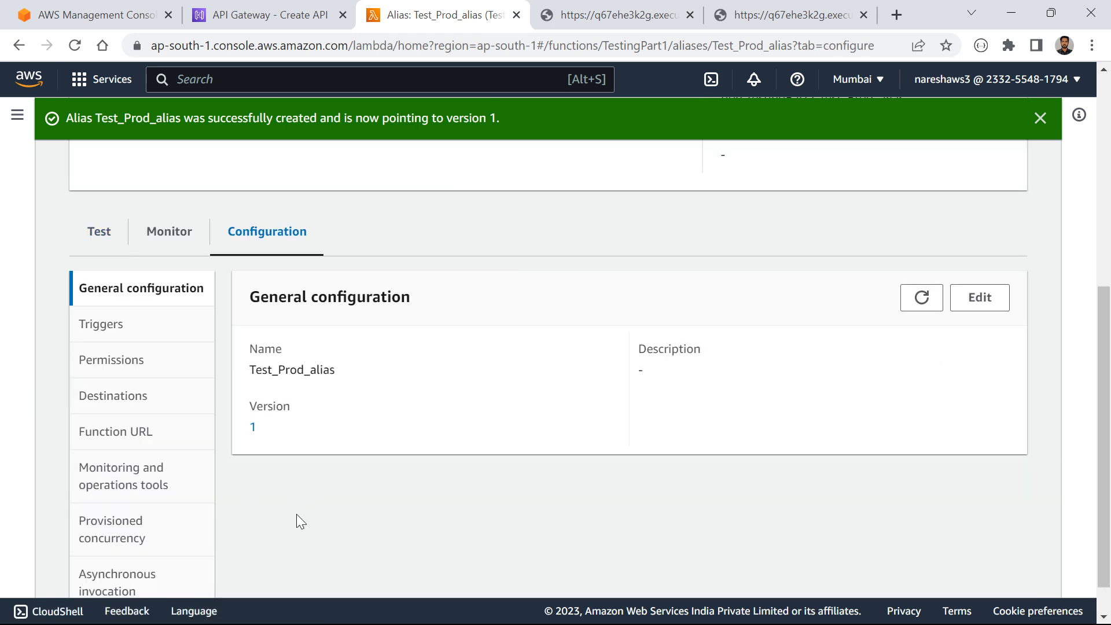
{"action": "scroll", "coordinate": [297, 514], "scroll_direction": "up", "scroll_amount": 5}
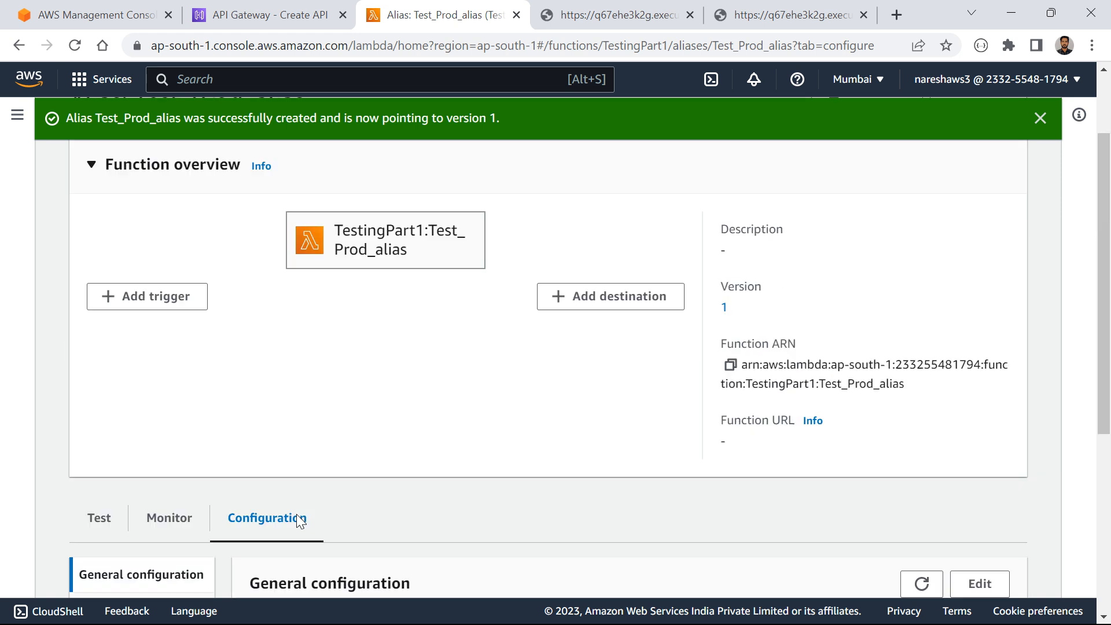
{"action": "scroll", "coordinate": [641, 384], "scroll_direction": "up", "scroll_amount": 2}
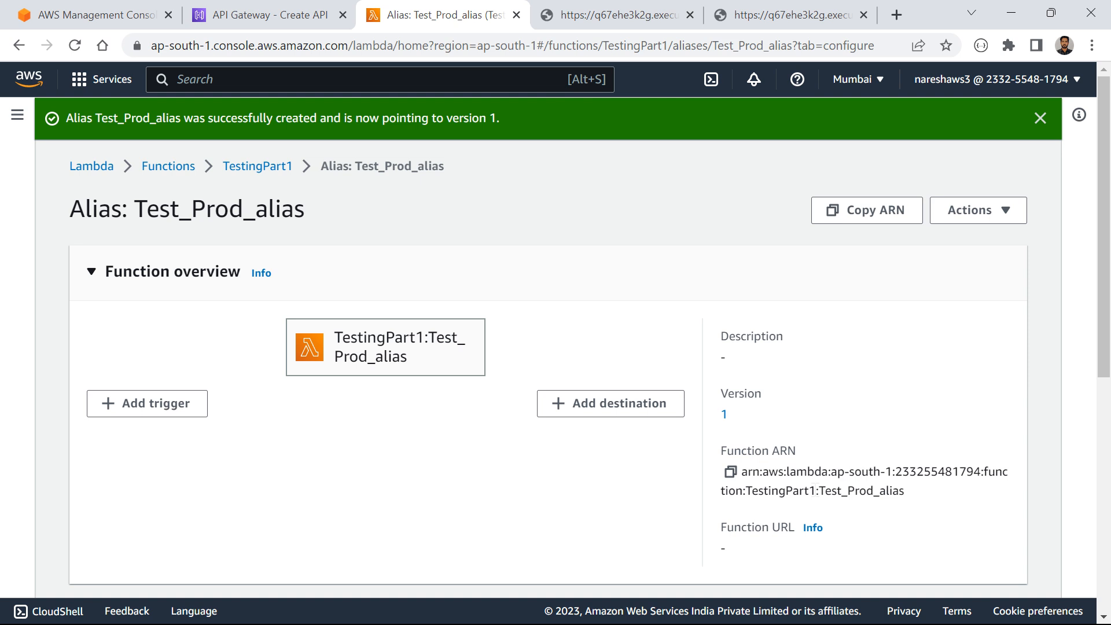
{"action": "left_click_drag", "start_coordinate": [817, 490], "coordinate": [745, 472]}
{"action": "left_click", "coordinate": [746, 472]}
{"action": "left_click_drag", "start_coordinate": [821, 491], "coordinate": [892, 491]}
{"action": "left_click", "coordinate": [902, 491]}
{"action": "left_click", "coordinate": [730, 473]}
{"action": "left_click", "coordinate": [275, 5]}
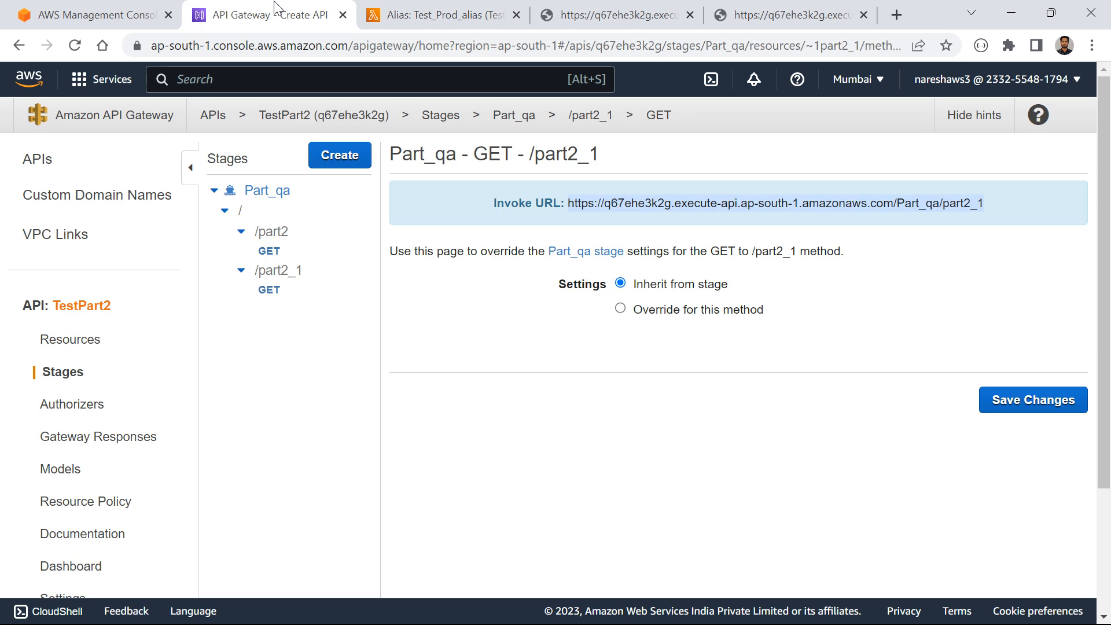
{"action": "left_click", "coordinate": [215, 191]}
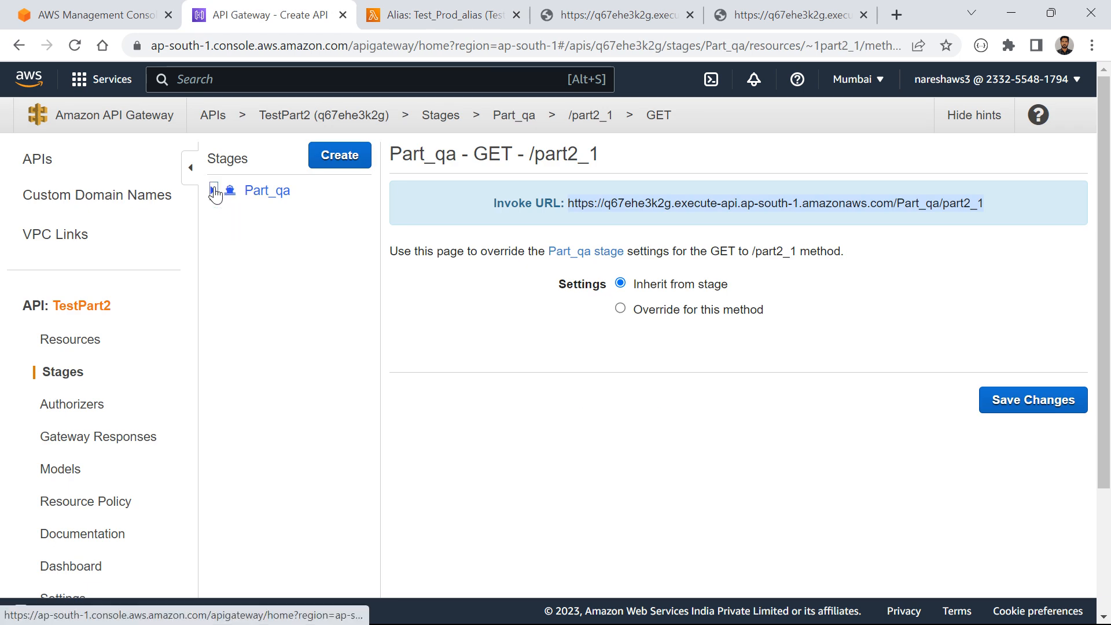
{"action": "left_click", "coordinate": [80, 343]}
{"action": "left_click", "coordinate": [229, 194]}
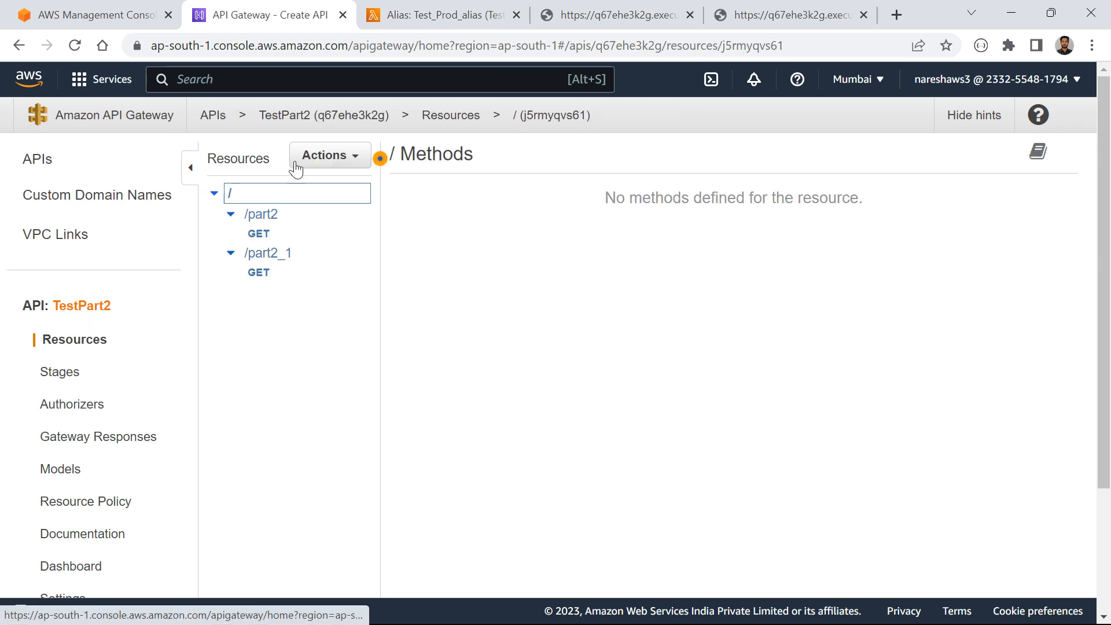
{"action": "left_click", "coordinate": [334, 153]}
{"action": "left_click", "coordinate": [353, 226]}
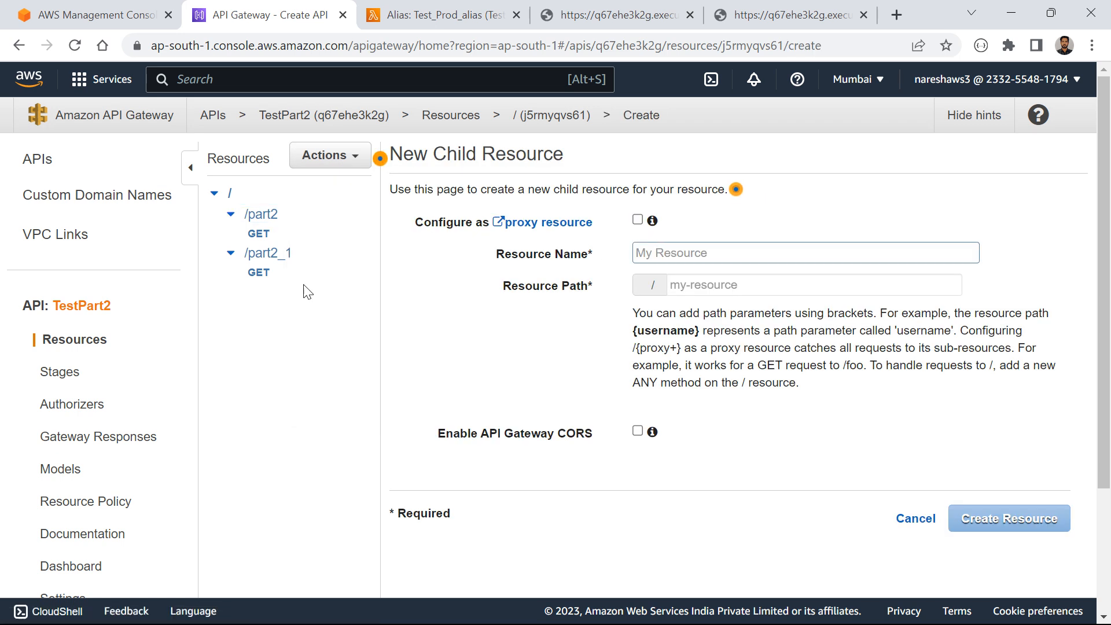
Go to the list of APIs and delete the TestPart2 REST API, confirming the deletion
{"action": "left_click", "coordinate": [209, 119]}
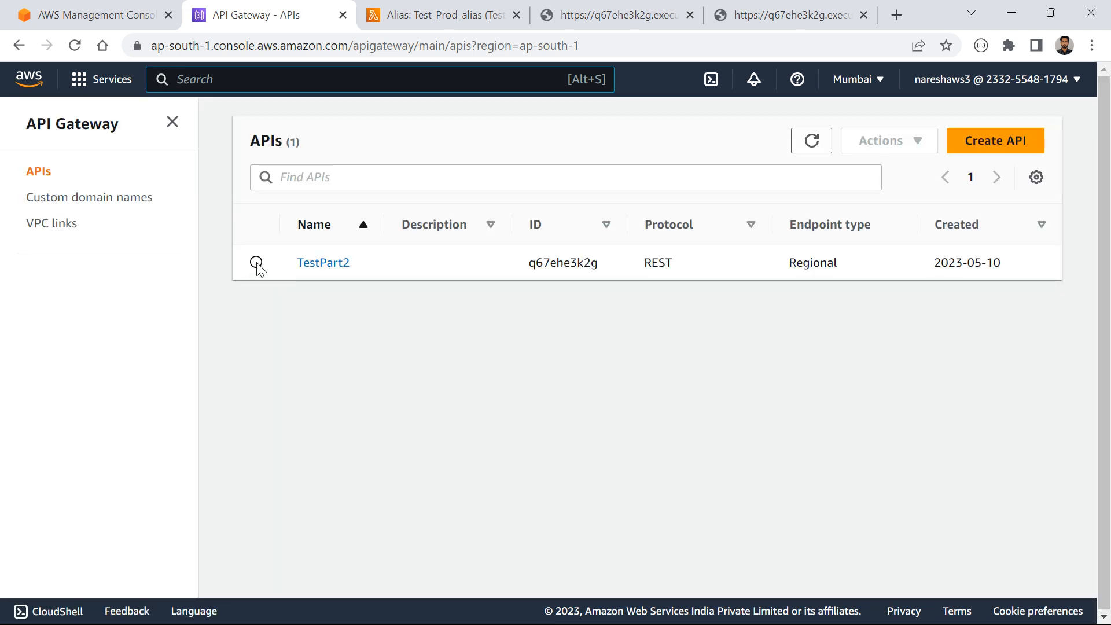
{"action": "left_click", "coordinate": [256, 263]}
{"action": "left_click", "coordinate": [889, 141]}
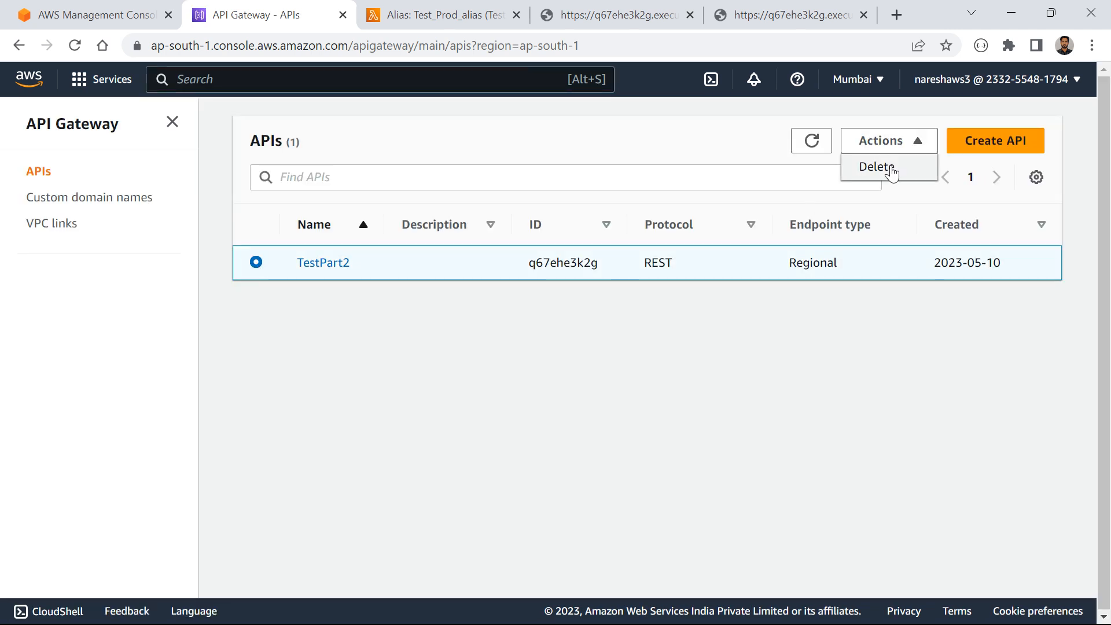
{"action": "left_click", "coordinate": [891, 165]}
{"action": "left_click", "coordinate": [767, 408]}
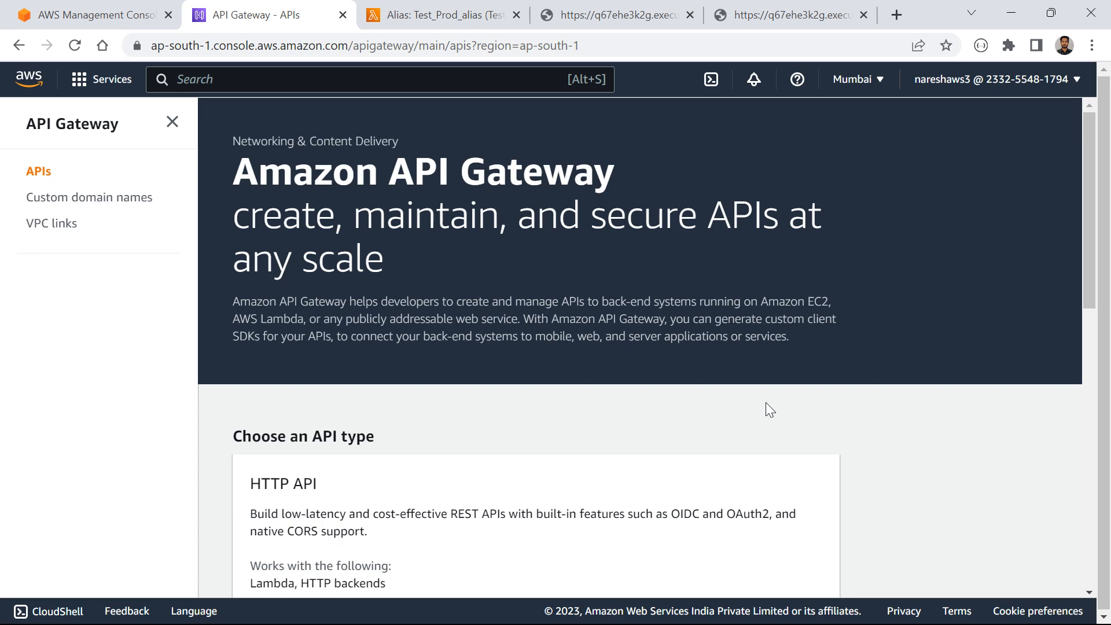
Start building a REST API, dismiss the welcome message and choose to create a new API
{"action": "scroll", "coordinate": [766, 402], "scroll_direction": "down", "scroll_amount": 10}
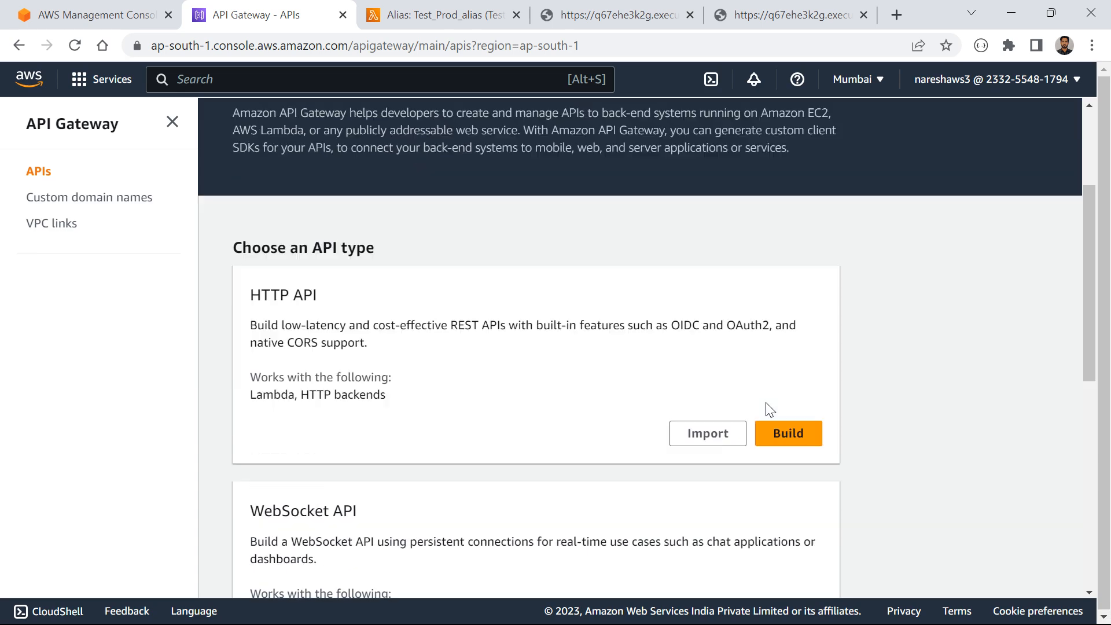
{"action": "left_click", "coordinate": [806, 438]}
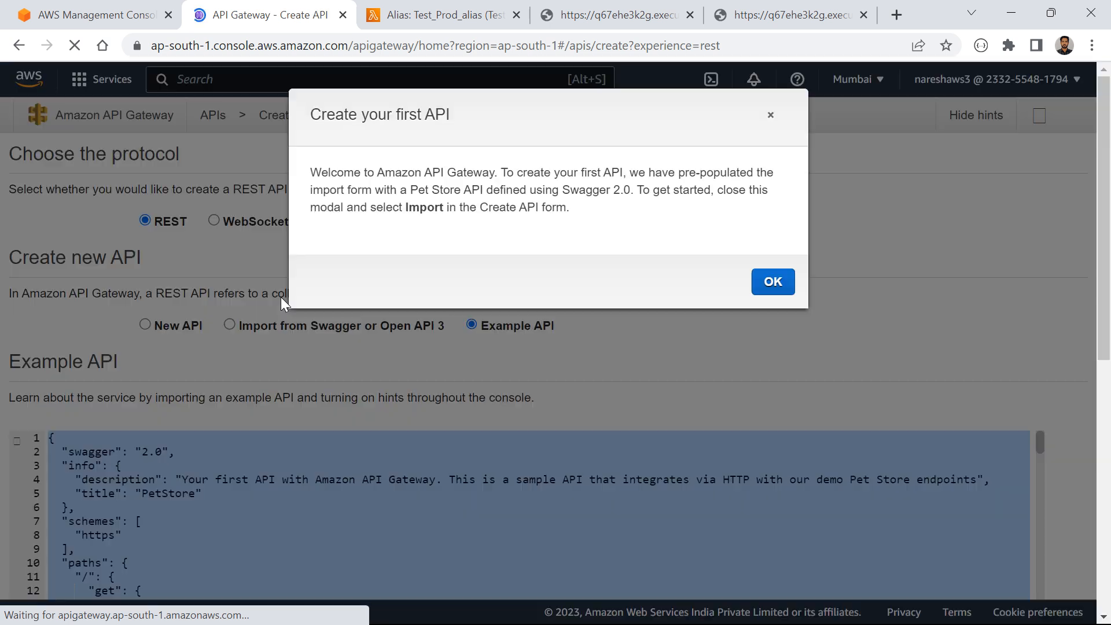
{"action": "left_click", "coordinate": [765, 280]}
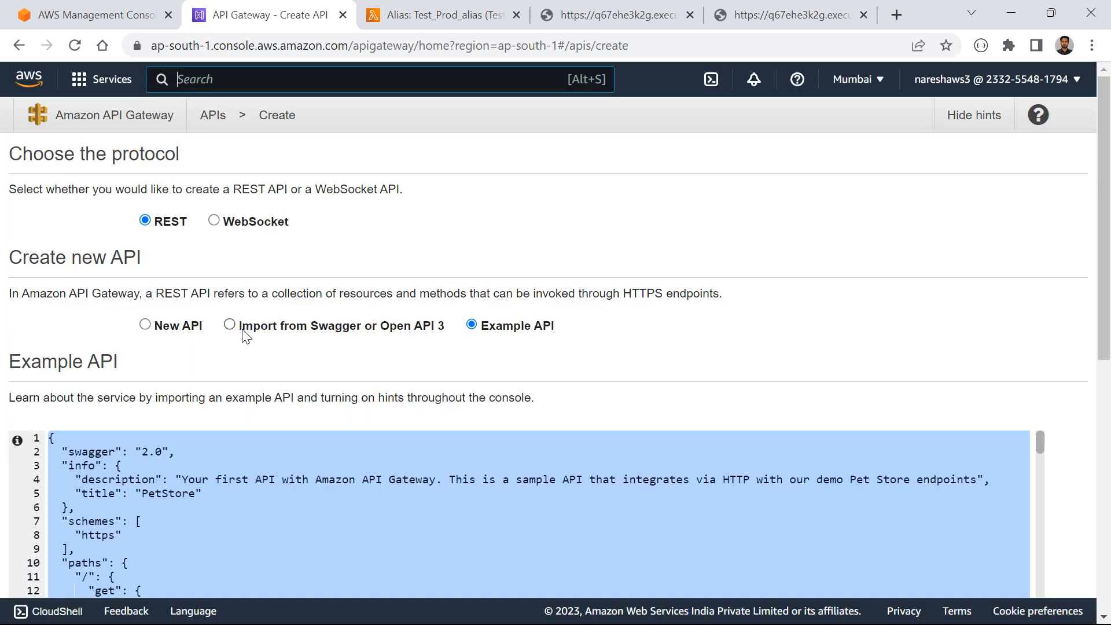
{"action": "left_click", "coordinate": [144, 324]}
Reload the Part_qa/part2 and Part_qa/part2_1 endpoints to check their responses, check the Test_Prod_alias page and return to the API creation form
{"action": "left_click", "coordinate": [577, 23]}
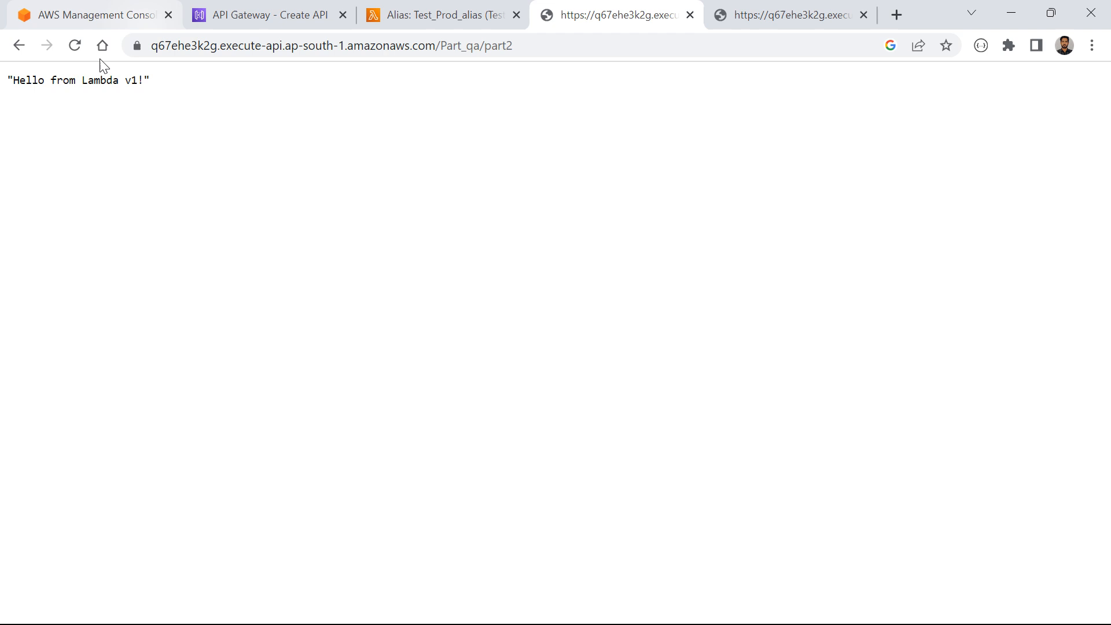
{"action": "left_click", "coordinate": [74, 45]}
{"action": "left_click", "coordinate": [751, 12]}
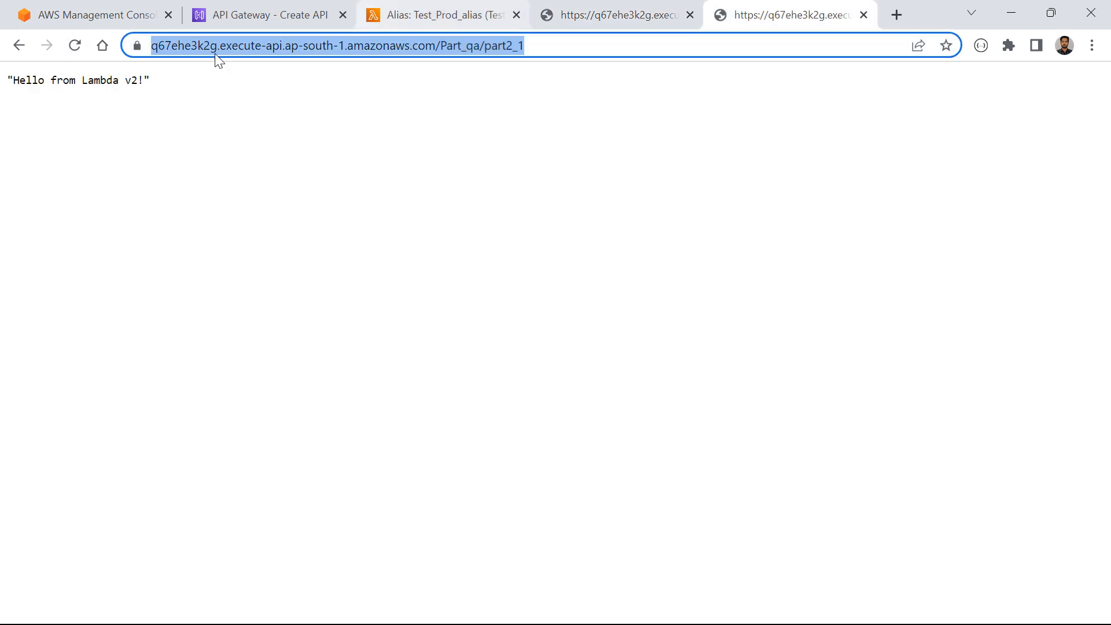
{"action": "left_click", "coordinate": [75, 44]}
{"action": "left_click", "coordinate": [519, 7]}
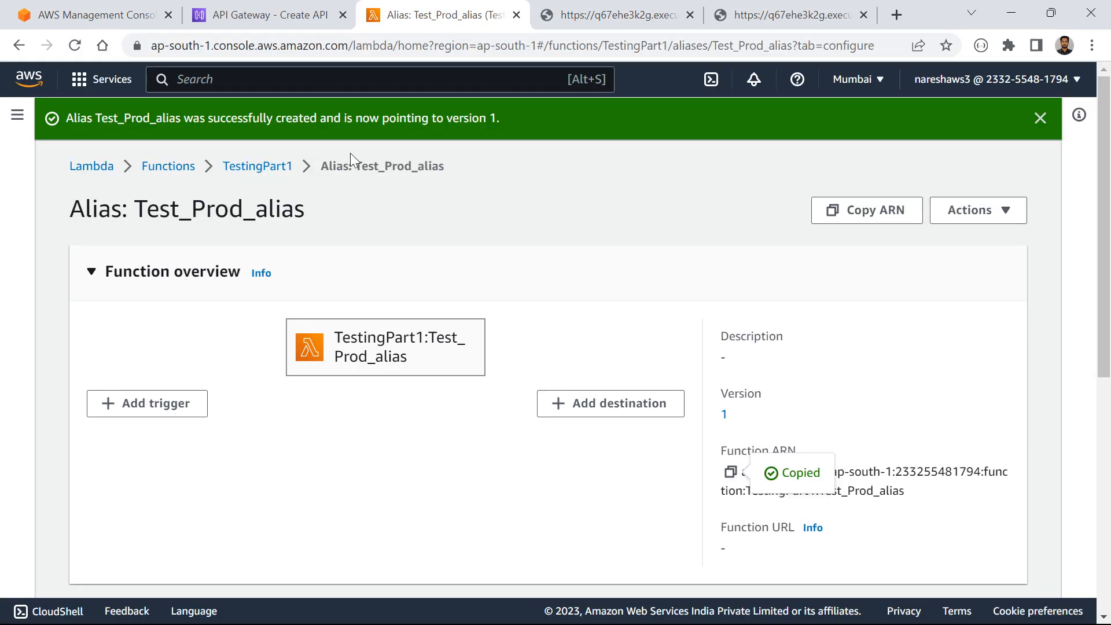
{"action": "left_click", "coordinate": [283, 8]}
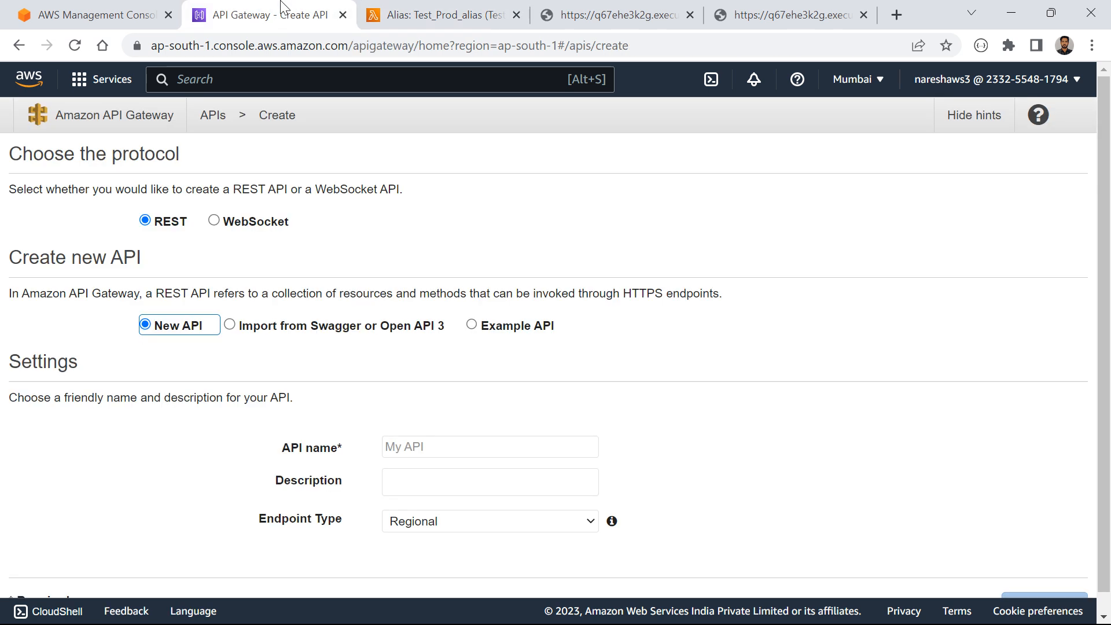
Name the new REST API Prod, keep the Regional endpoint type and create it
{"action": "left_click", "coordinate": [418, 450]}
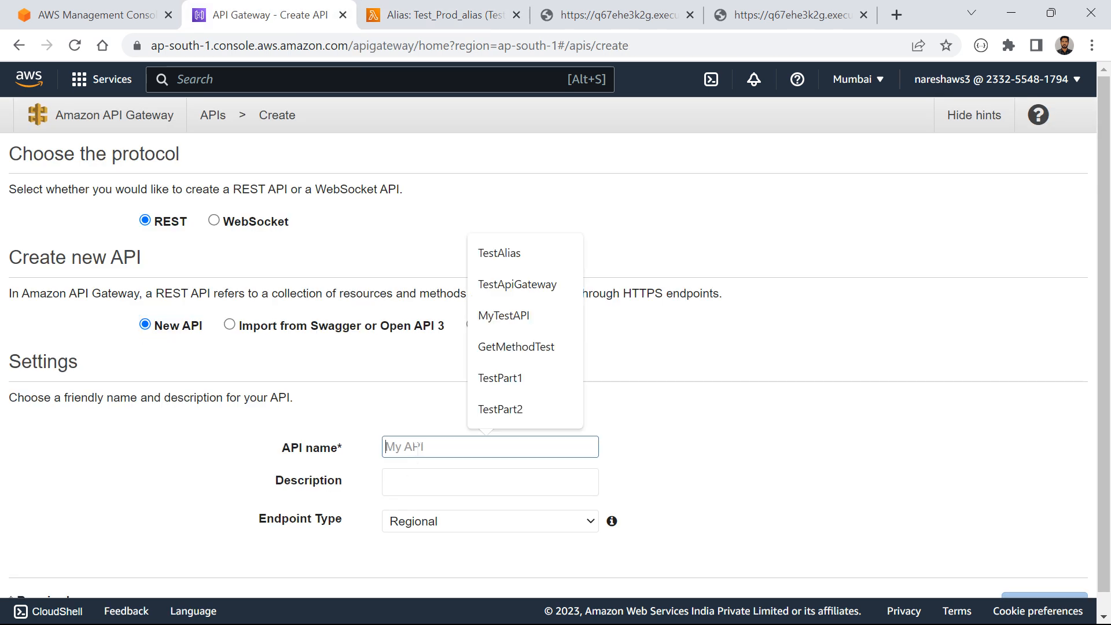
{"action": "type", "text": "Prod"}
{"action": "scroll", "coordinate": [418, 450], "scroll_direction": "down", "scroll_amount": 1}
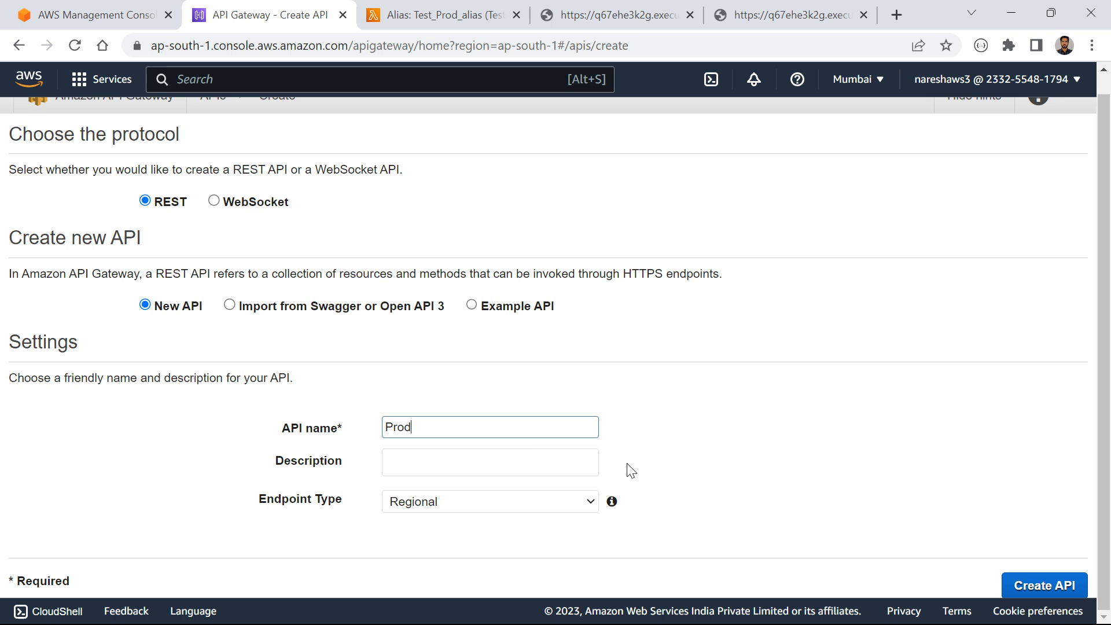
{"action": "left_click", "coordinate": [1006, 585]}
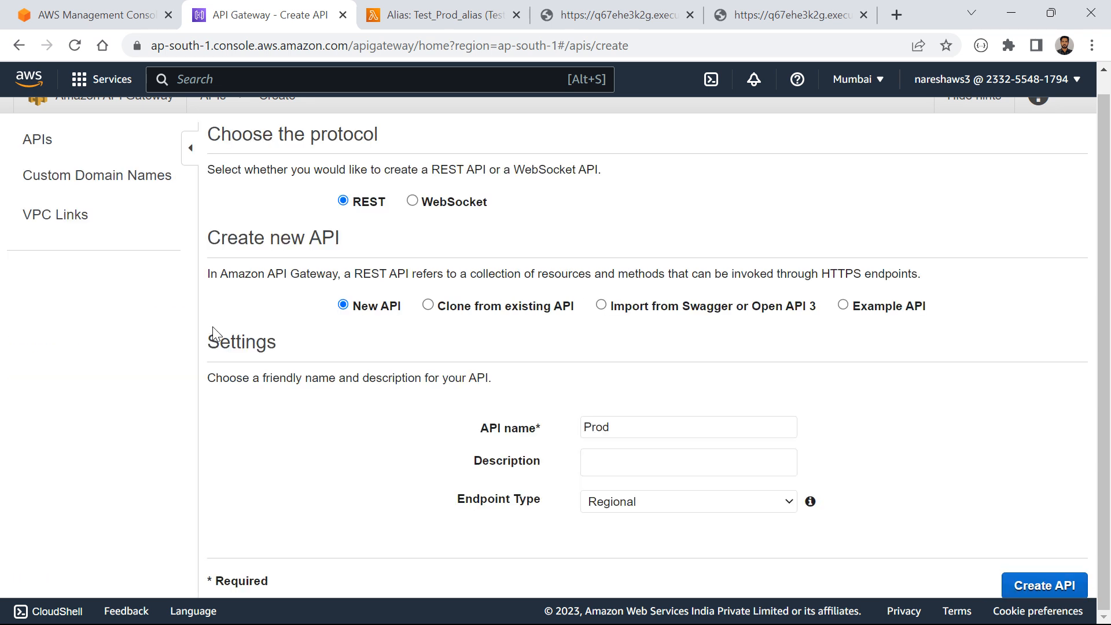
Create a child resource named prod under the root of the Prod API
{"action": "left_click", "coordinate": [305, 159]}
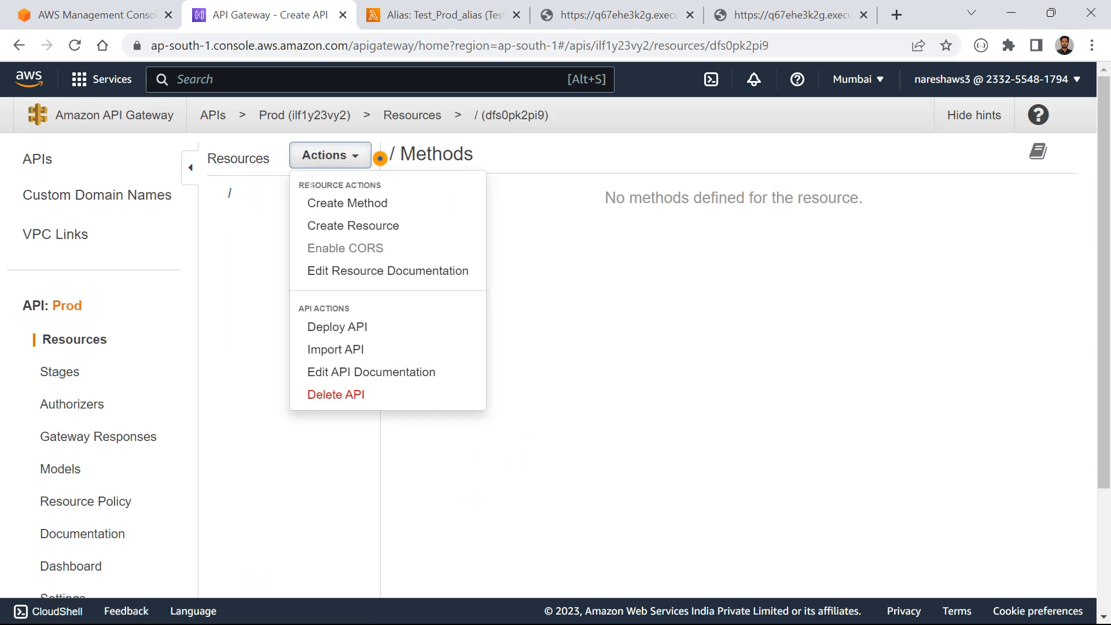
{"action": "left_click", "coordinate": [324, 226]}
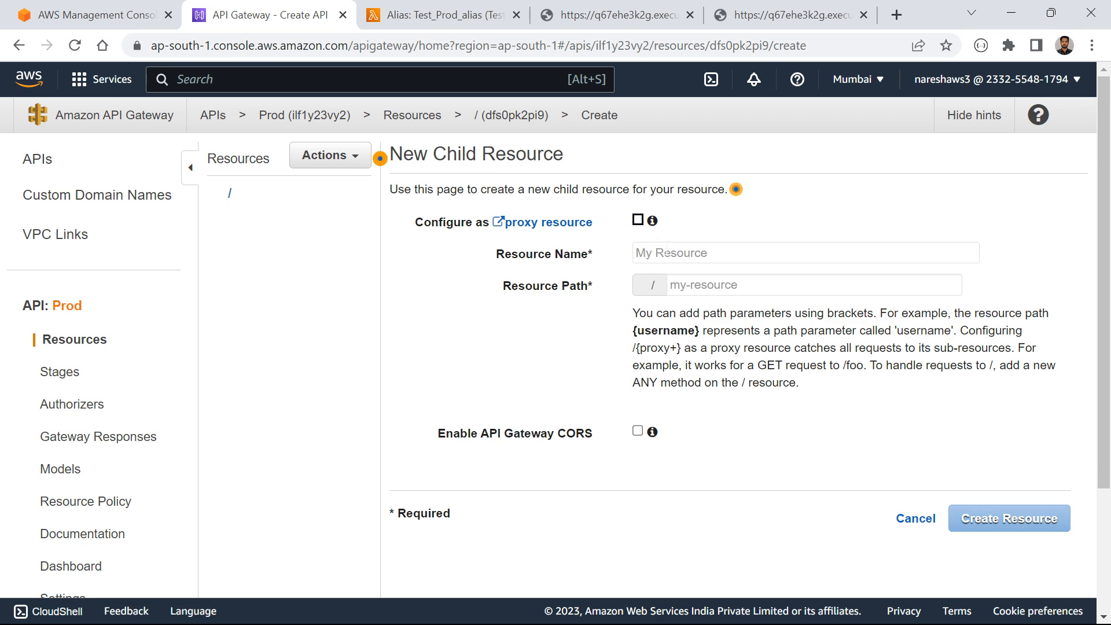
{"action": "left_click", "coordinate": [668, 253]}
{"action": "type", "text": "prod"}
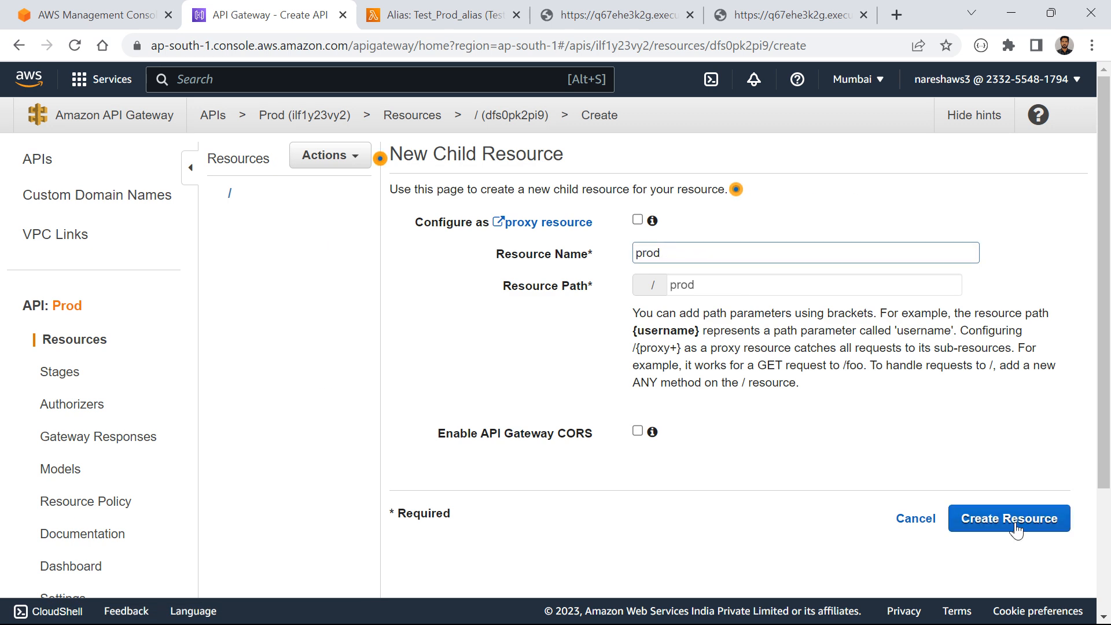
{"action": "left_click", "coordinate": [1010, 518]}
Add a GET method to the /prod resource
{"action": "left_click", "coordinate": [265, 225]}
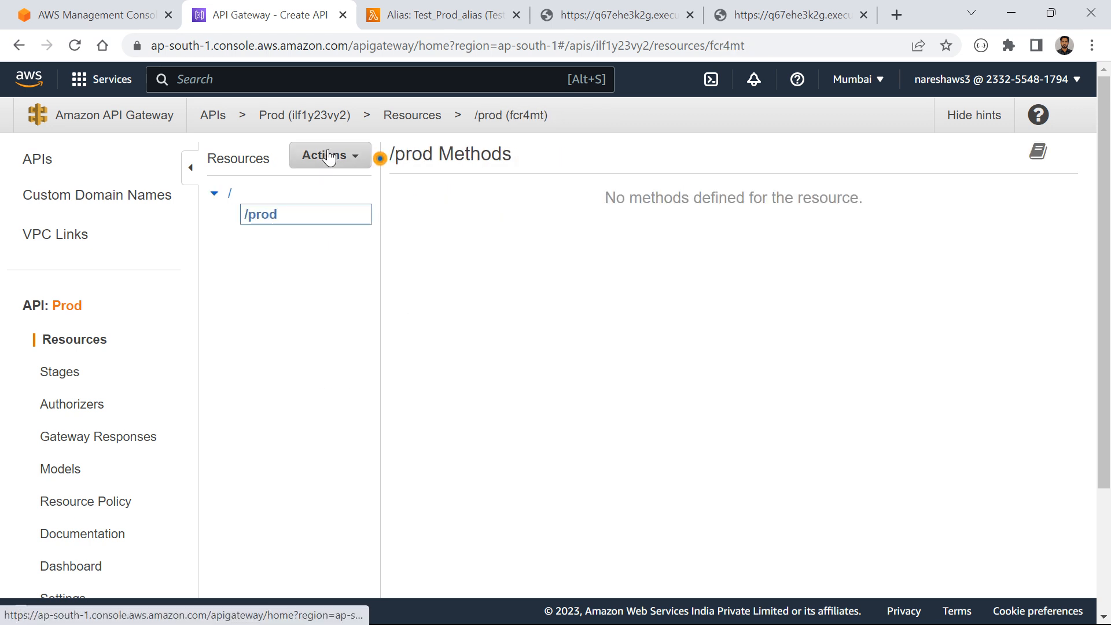
{"action": "left_click", "coordinate": [328, 157]}
{"action": "left_click", "coordinate": [338, 209]}
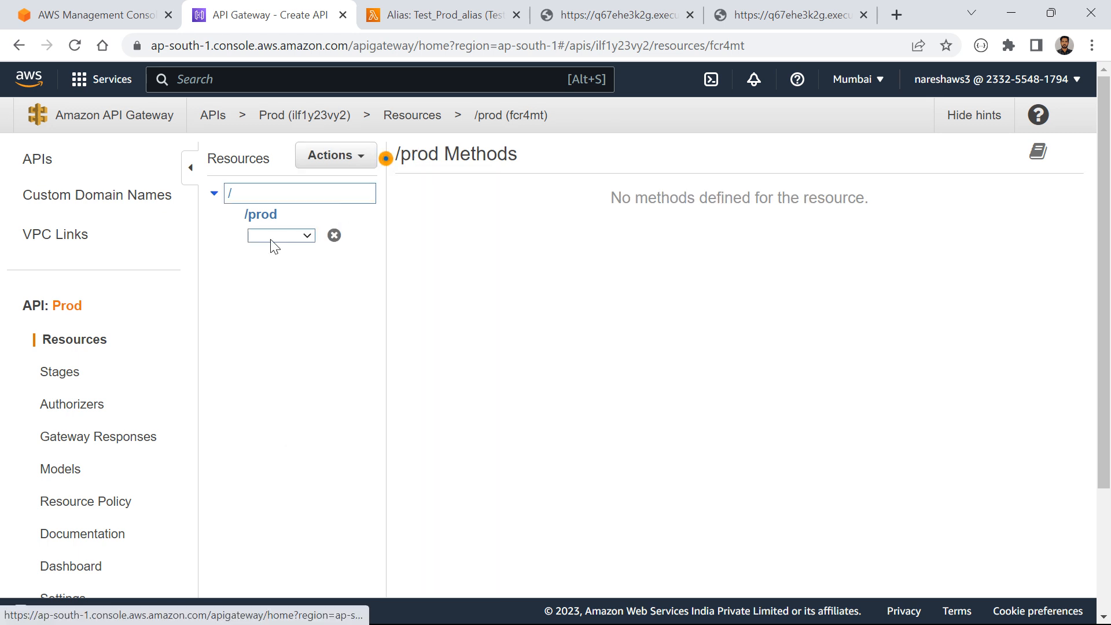
{"action": "left_click", "coordinate": [270, 238]}
{"action": "left_click", "coordinate": [272, 288]}
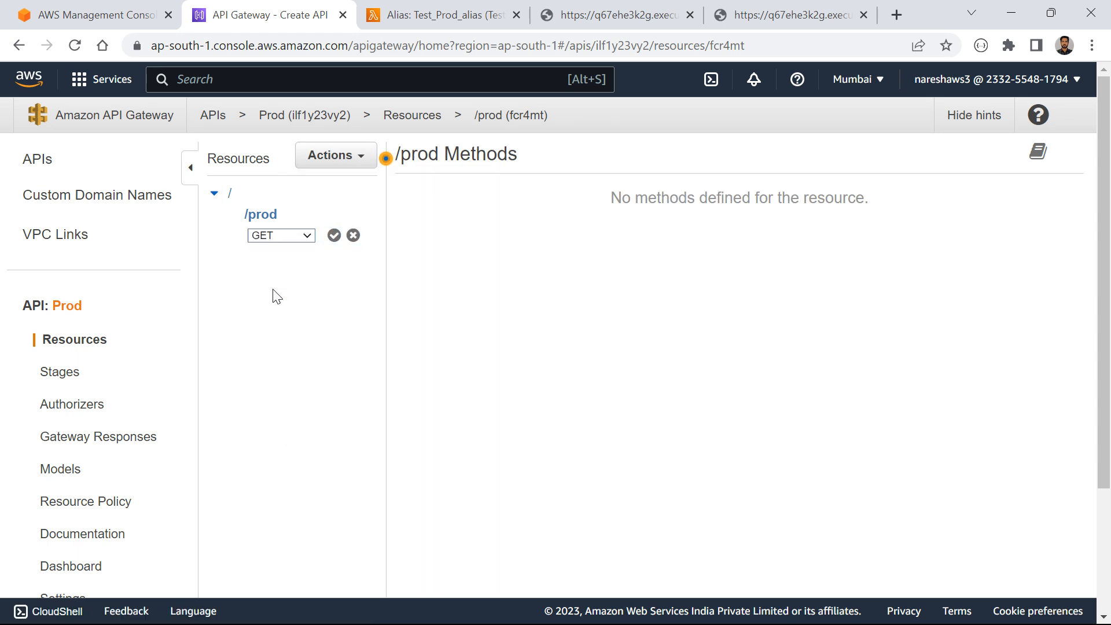
{"action": "left_click", "coordinate": [334, 235]}
Set the GET method's Lambda function to the copied Test_Prod_alias ARN and enable Lambda Proxy integration
{"action": "left_click", "coordinate": [664, 462]}
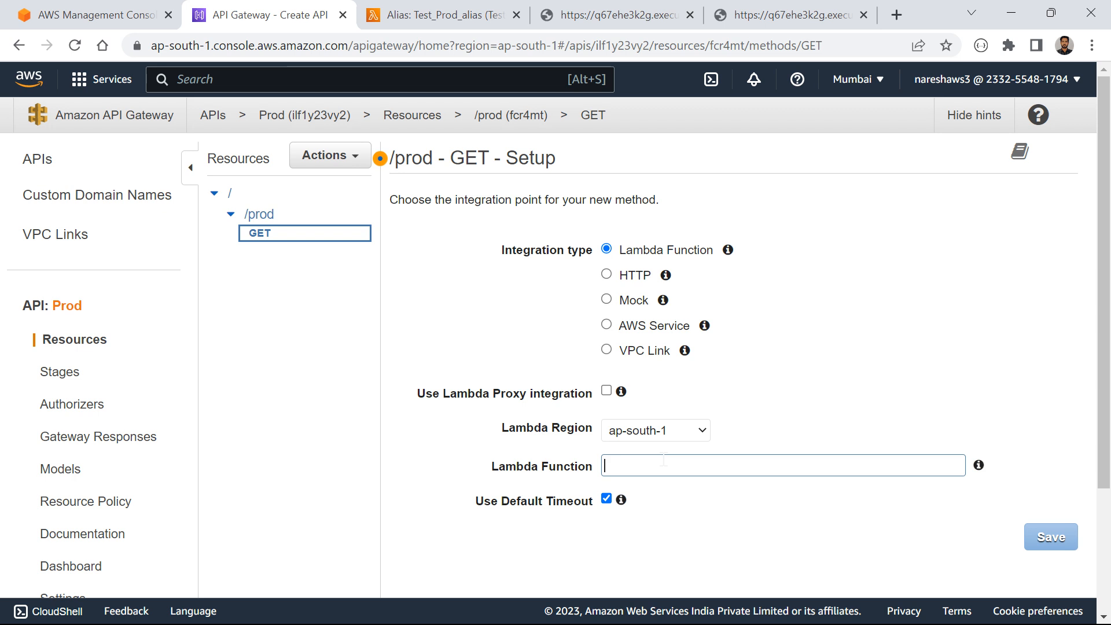
{"action": "key", "text": "ctrl+v"}
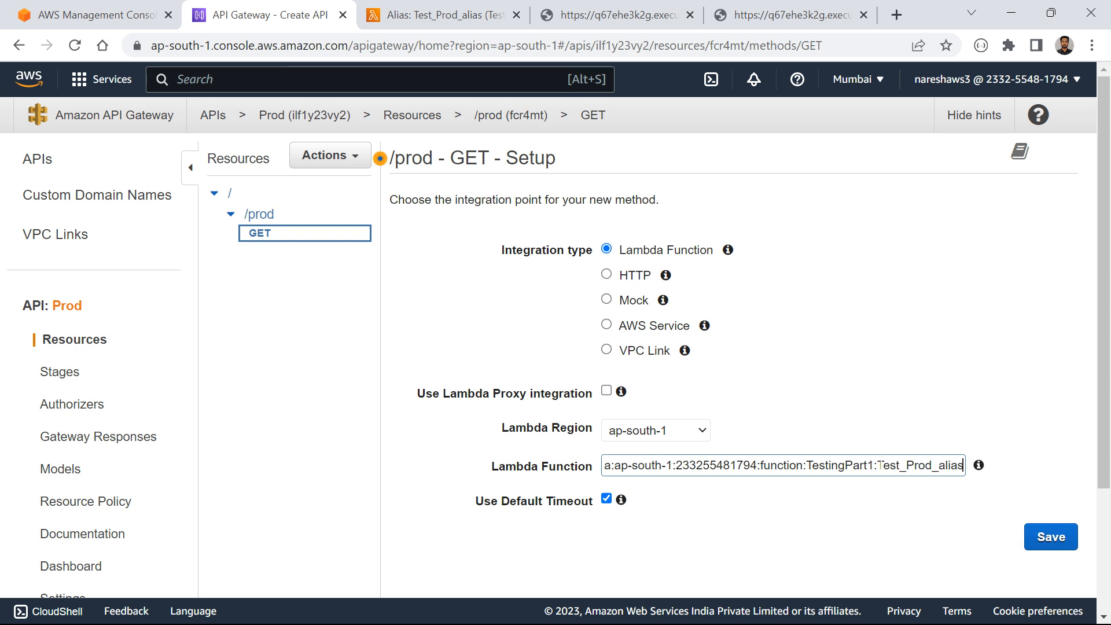
{"action": "left_click_drag", "start_coordinate": [878, 465], "coordinate": [962, 465]}
{"action": "left_click", "coordinate": [606, 391]}
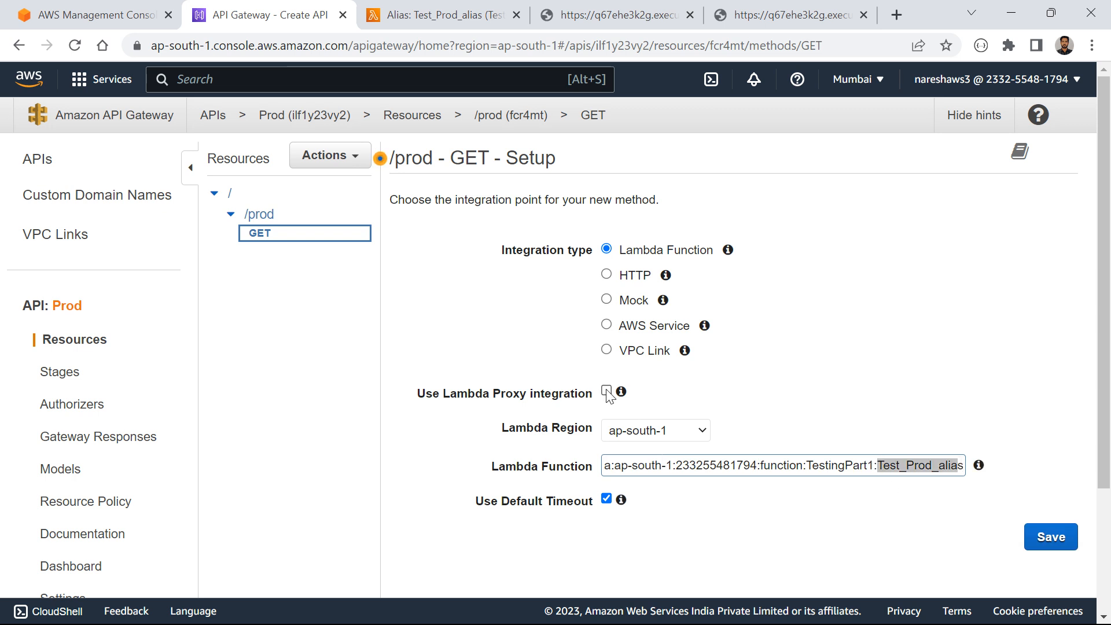
{"action": "left_click", "coordinate": [1039, 543]}
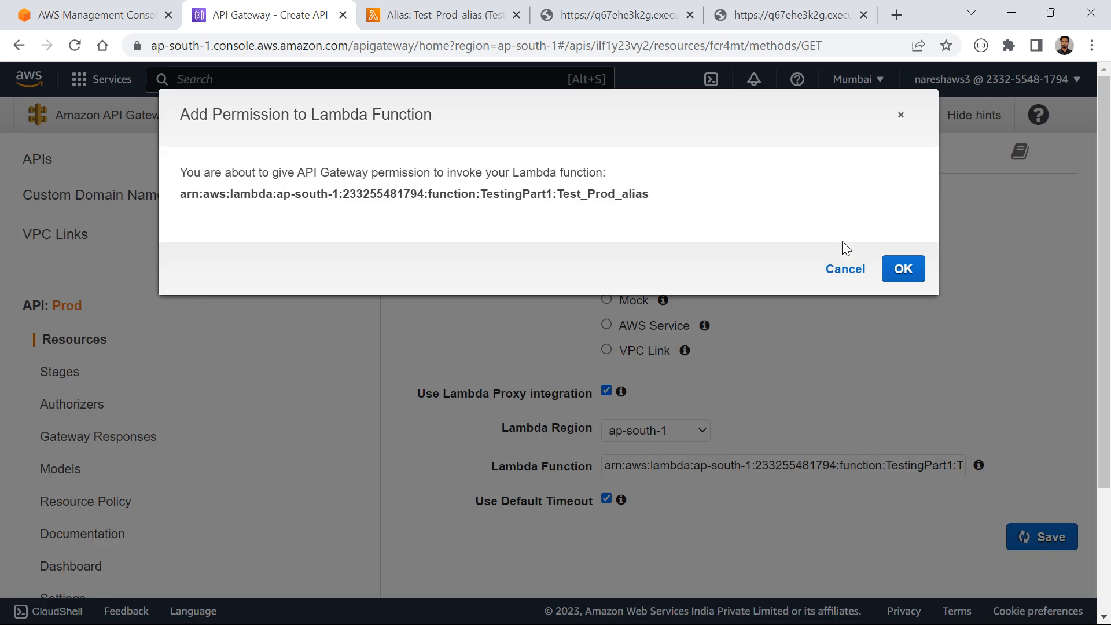
{"action": "left_click", "coordinate": [846, 270]}
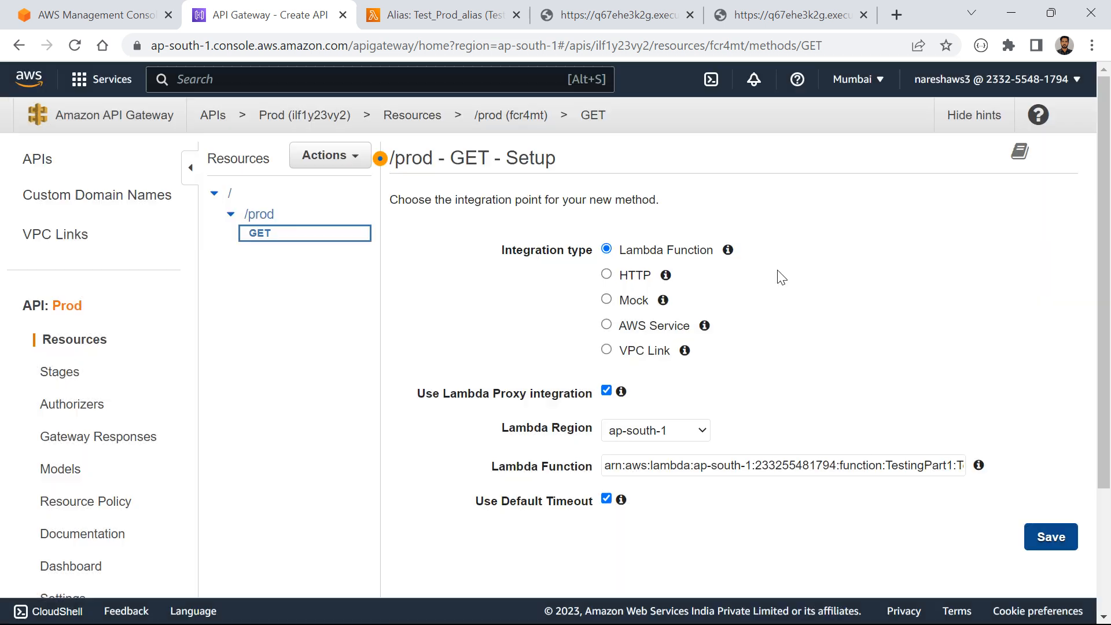
{"action": "left_click", "coordinate": [607, 276]}
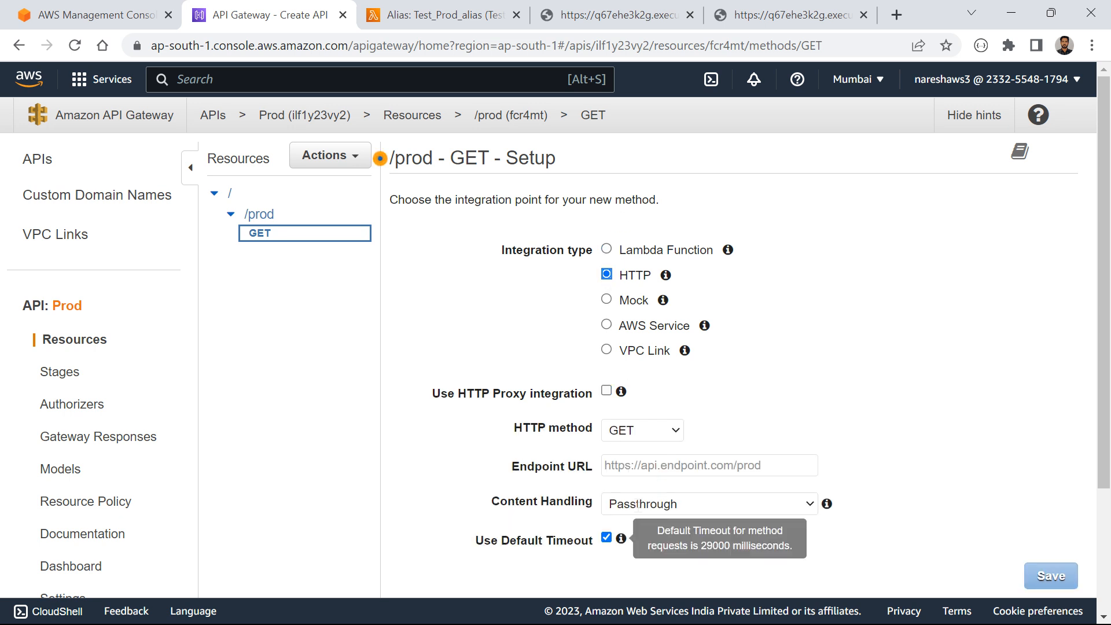
{"action": "left_click", "coordinate": [607, 249]}
Save the GET method setup and grant API Gateway permission to invoke TestingPart1 through Test_Prod_alias
{"action": "left_click", "coordinate": [1042, 537]}
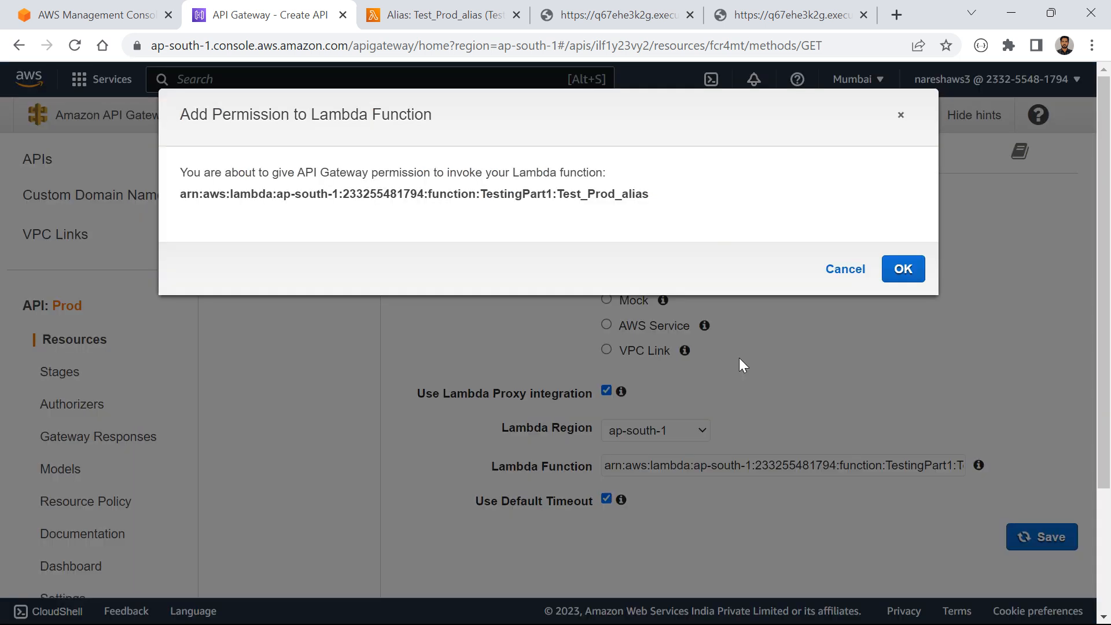
{"action": "left_click", "coordinate": [903, 277]}
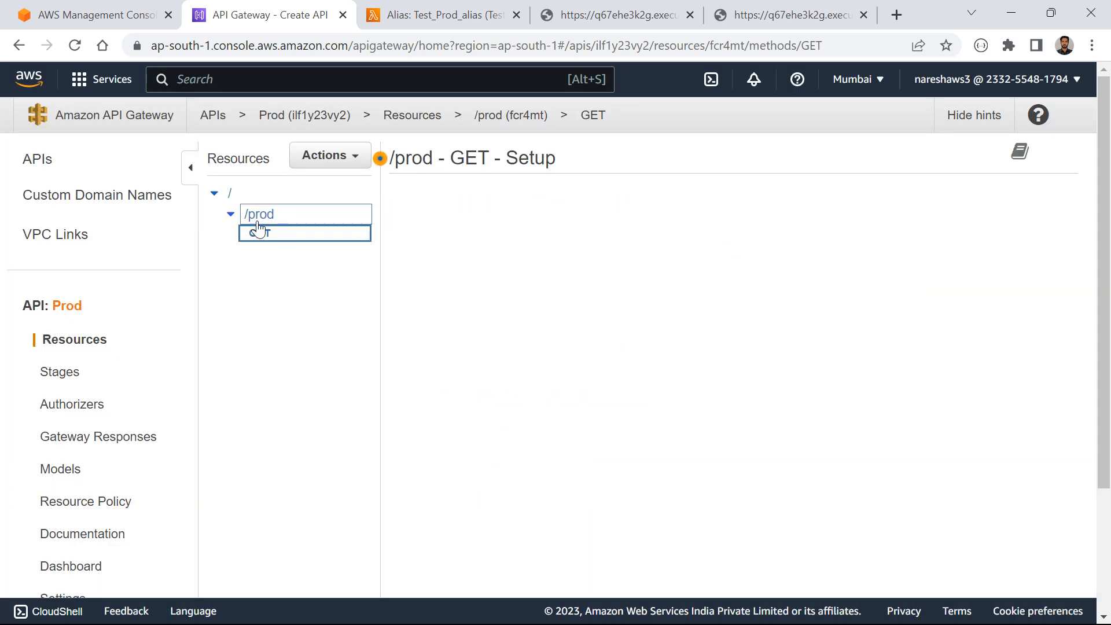
Deploy the Prod API to a new stage named prod_stage
{"action": "left_click", "coordinate": [326, 157]}
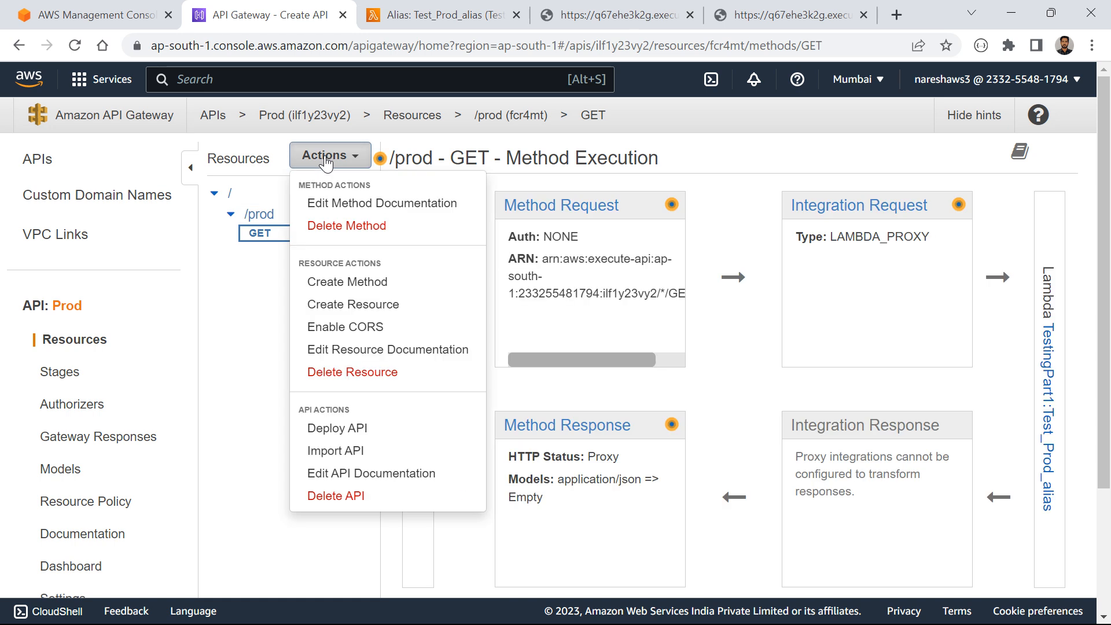
{"action": "left_click", "coordinate": [324, 429]}
{"action": "left_click", "coordinate": [617, 235]}
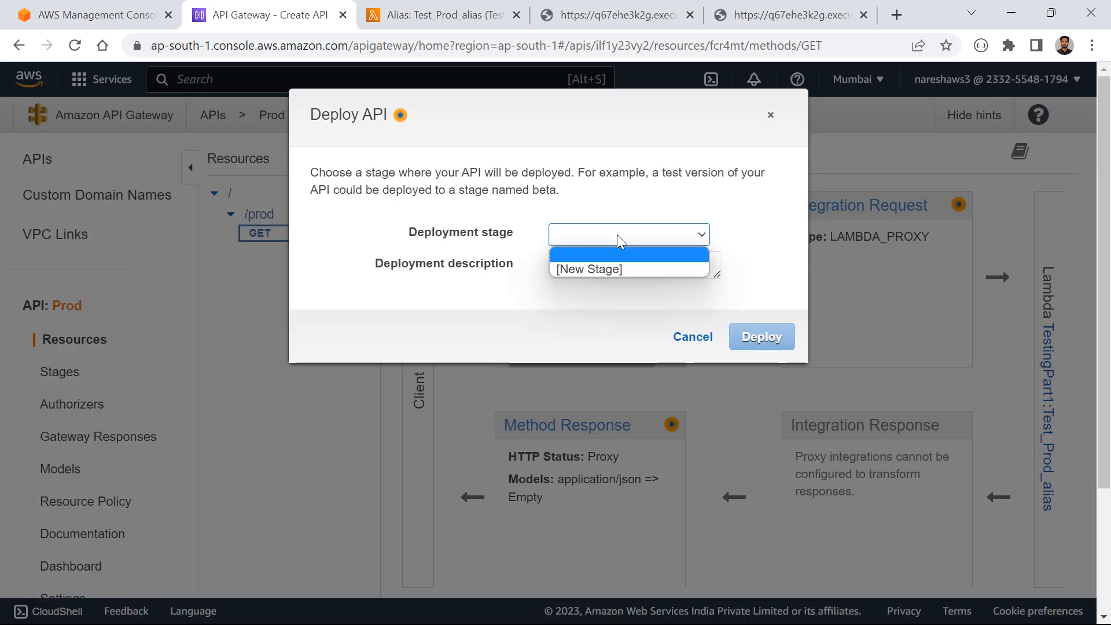
{"action": "left_click", "coordinate": [602, 267]}
{"action": "left_click", "coordinate": [598, 266]}
{"action": "type", "text": "prod_stage"}
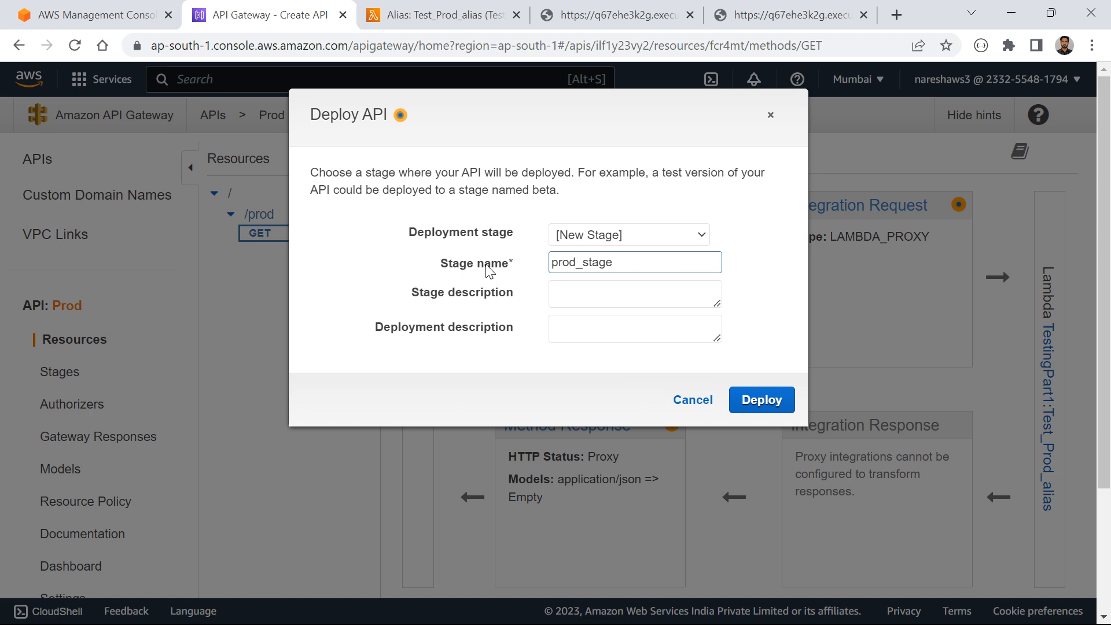
{"action": "left_click", "coordinate": [756, 399]}
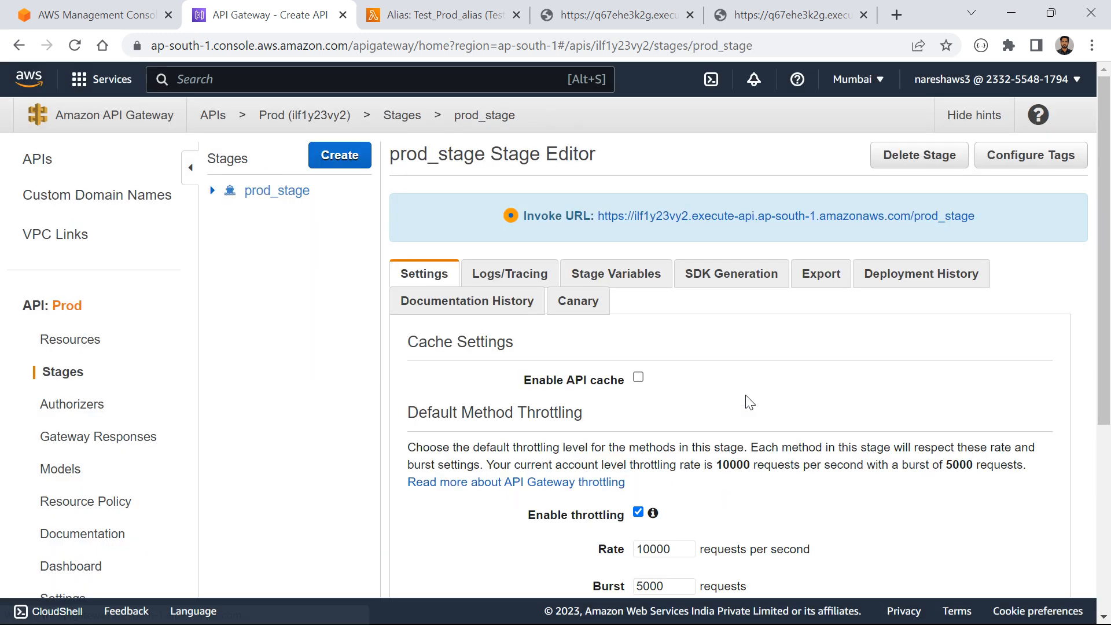
Copy the prod_stage invoke URL and load it in the first of the two browser tabs showing the old API endpoint
{"action": "left_click_drag", "start_coordinate": [991, 217], "coordinate": [599, 215]}
{"action": "key", "text": "ctrl+c"}
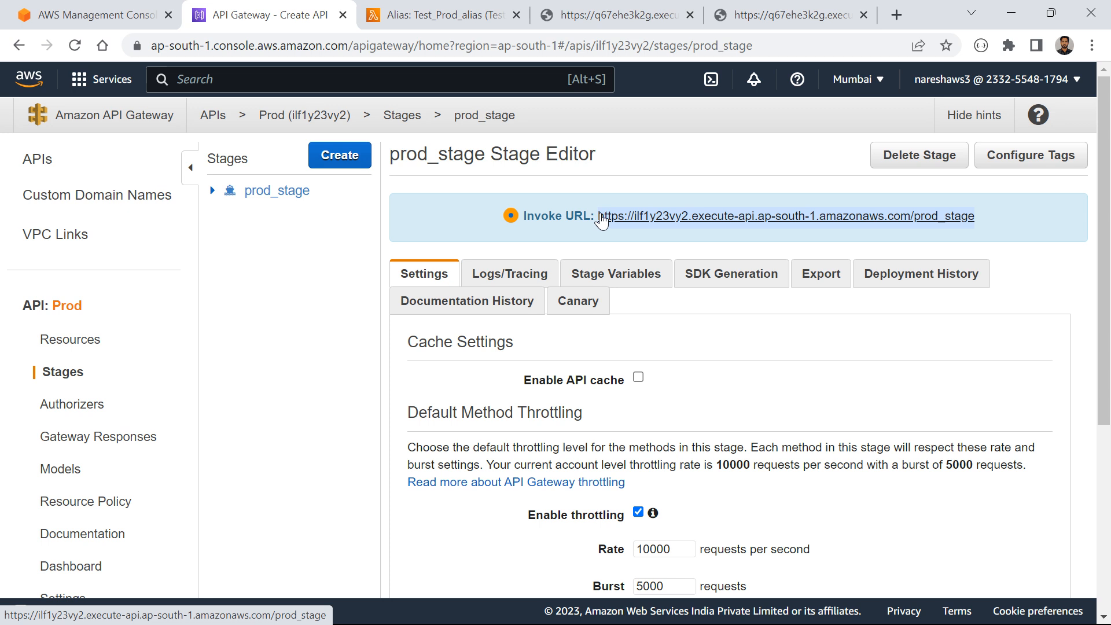
{"action": "left_click", "coordinate": [602, 24]}
{"action": "left_click", "coordinate": [604, 44]}
{"action": "key", "text": "ctrl+v"}
{"action": "key", "text": "Return"}
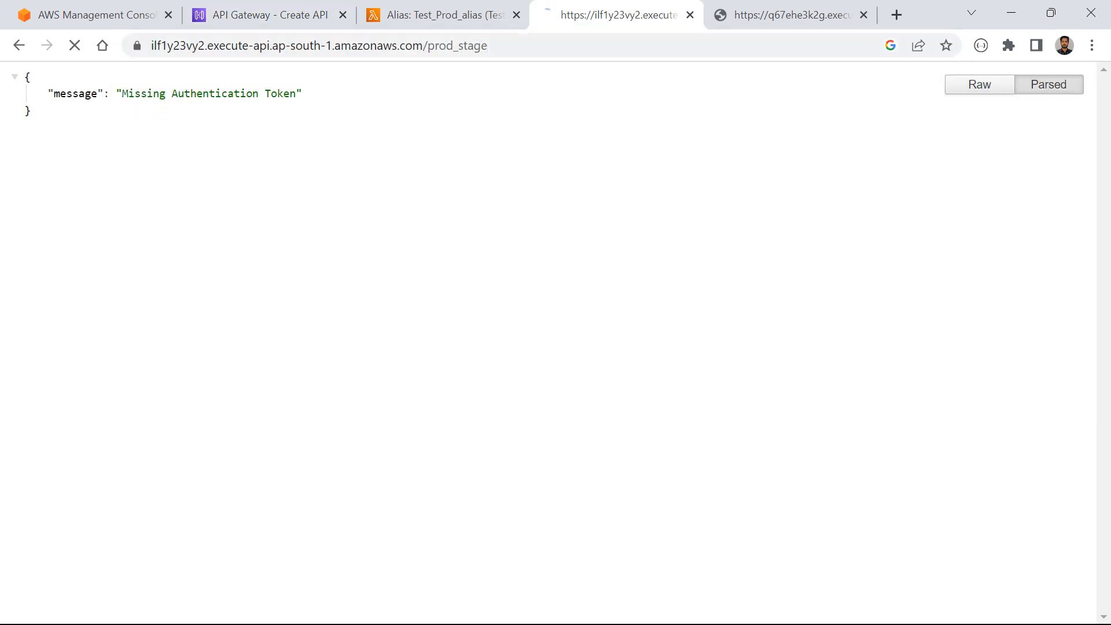
Examine the invoke URL of the GET method on /prod under prod_stage, and return to the stage's overview
{"action": "left_click", "coordinate": [426, 12]}
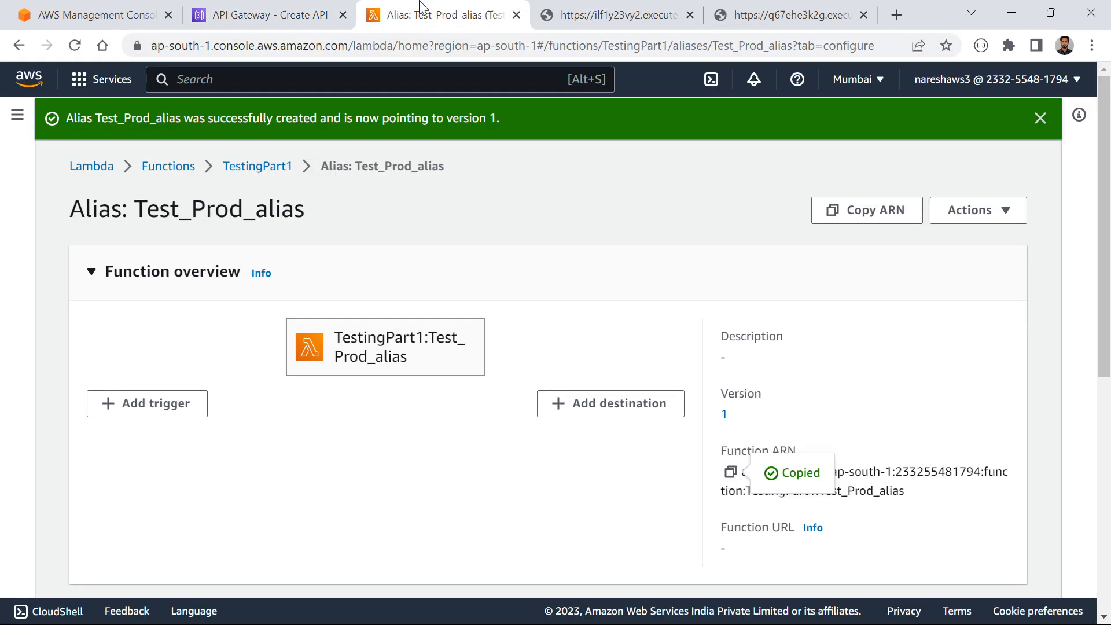
{"action": "left_click", "coordinate": [317, 11]}
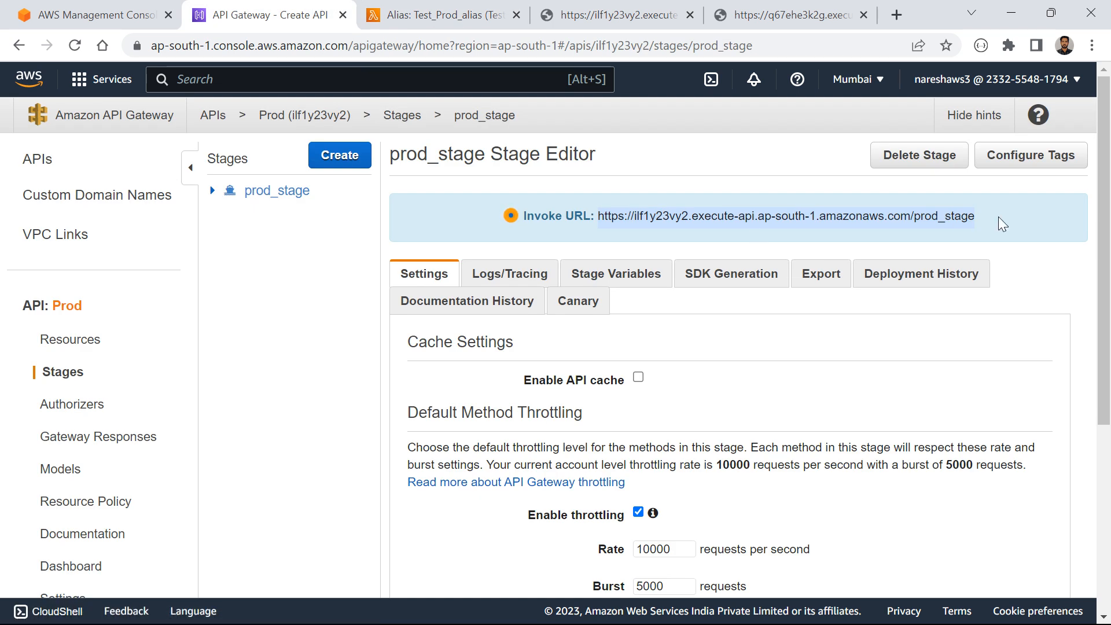
{"action": "left_click", "coordinate": [213, 191]}
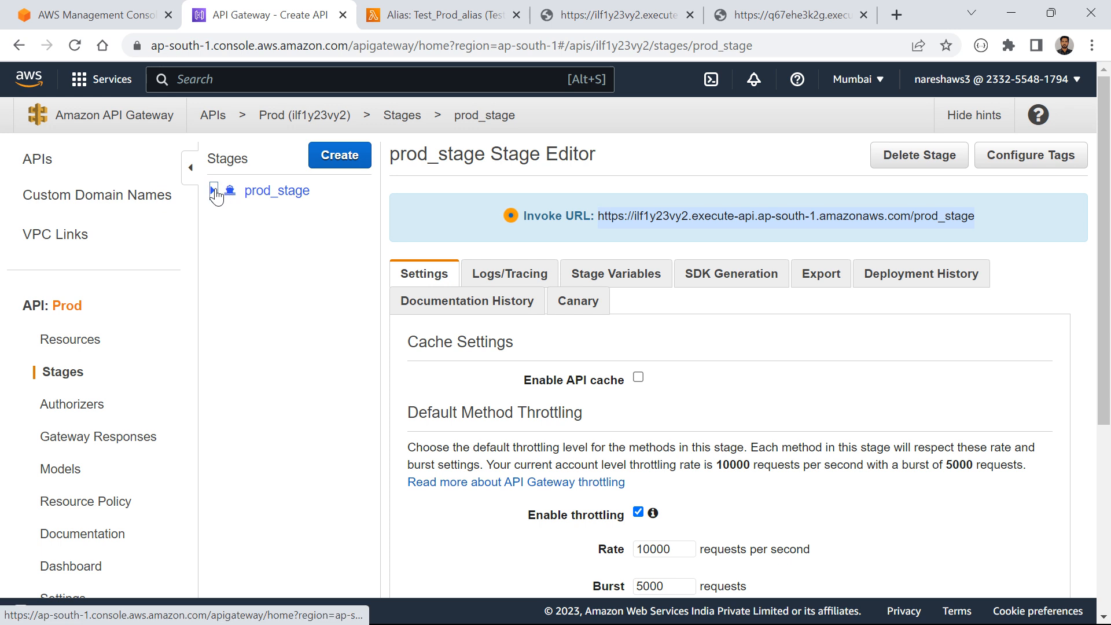
{"action": "left_click", "coordinate": [266, 253]}
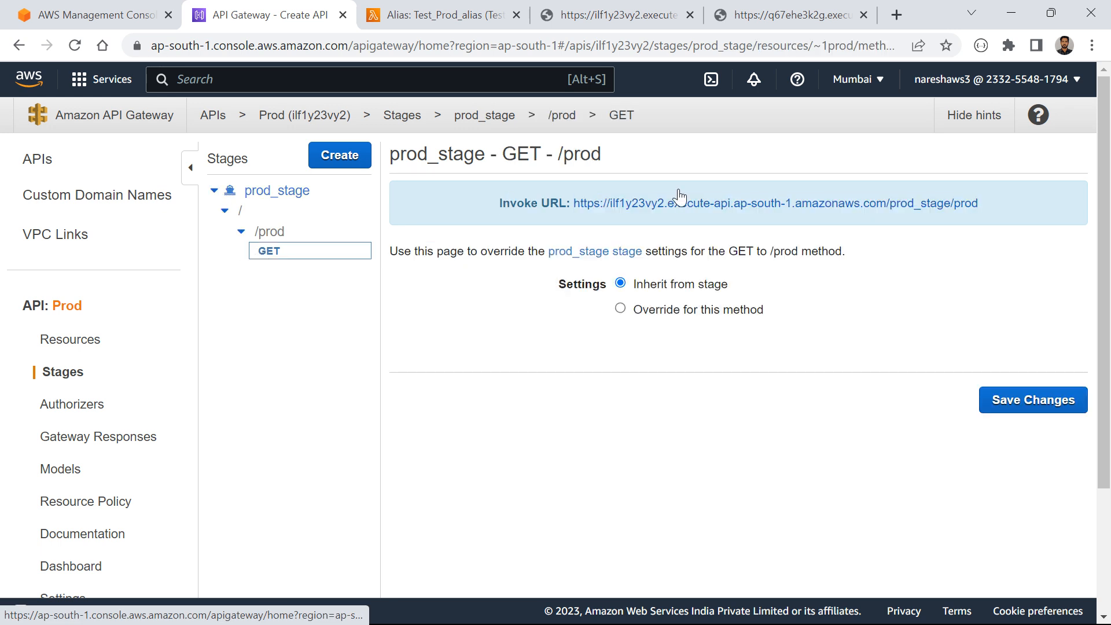
{"action": "left_click_drag", "start_coordinate": [998, 205], "coordinate": [575, 204]}
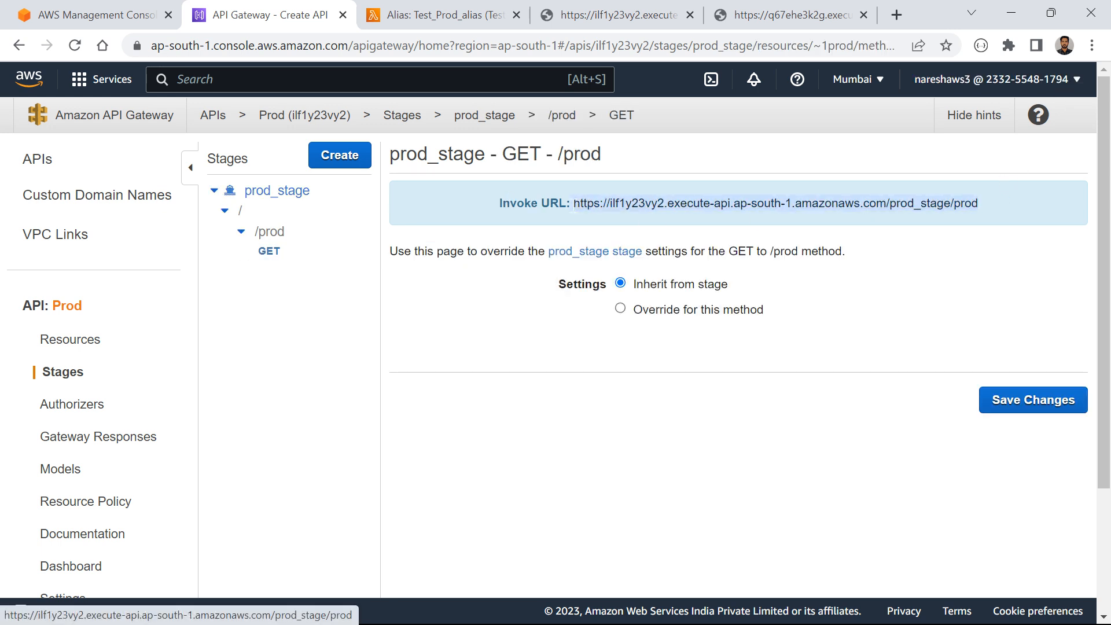
{"action": "left_click", "coordinate": [275, 191]}
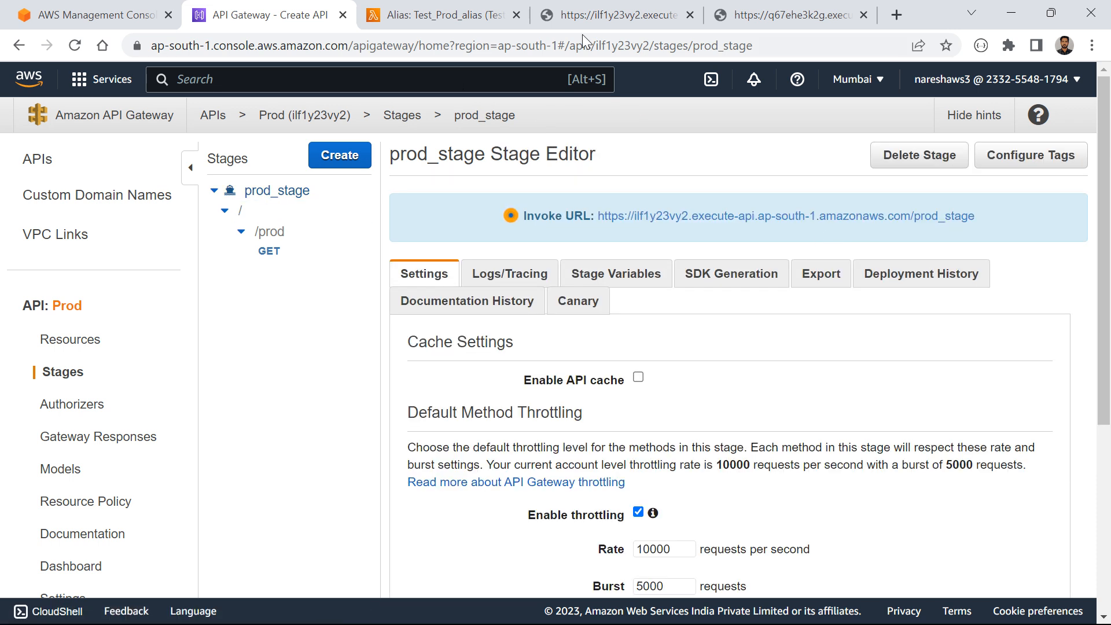
Append /prod to the prod_stage URL in the endpoint tab and load it
{"action": "left_click", "coordinate": [616, 16]}
{"action": "left_click", "coordinate": [611, 41]}
{"action": "key", "text": "End"}
{"action": "type", "text": "/prod"}
{"action": "key", "text": "Return"}
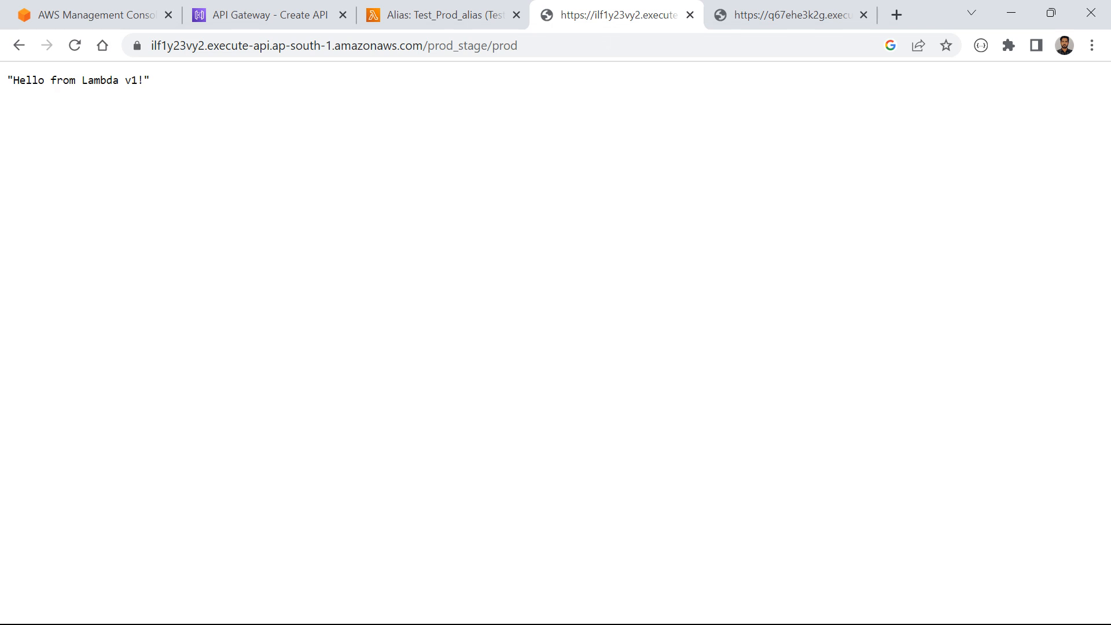
Point Test_Prod_alias to version 2 of TestingPart1 and save the alias
{"action": "left_click", "coordinate": [394, 16]}
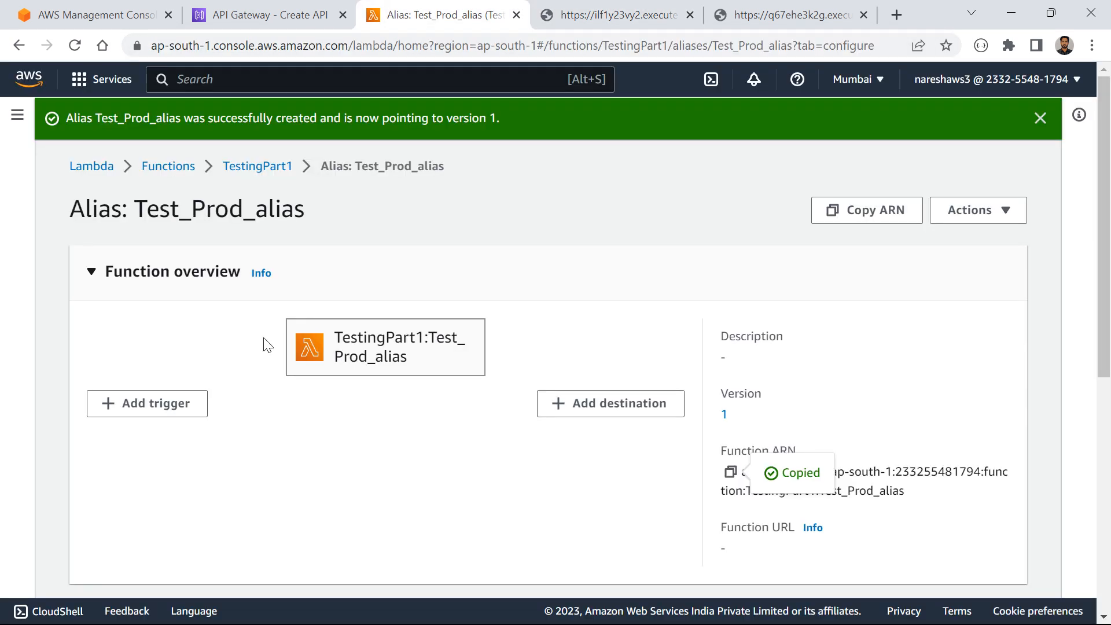
{"action": "scroll", "coordinate": [264, 353], "scroll_direction": "down", "scroll_amount": 6}
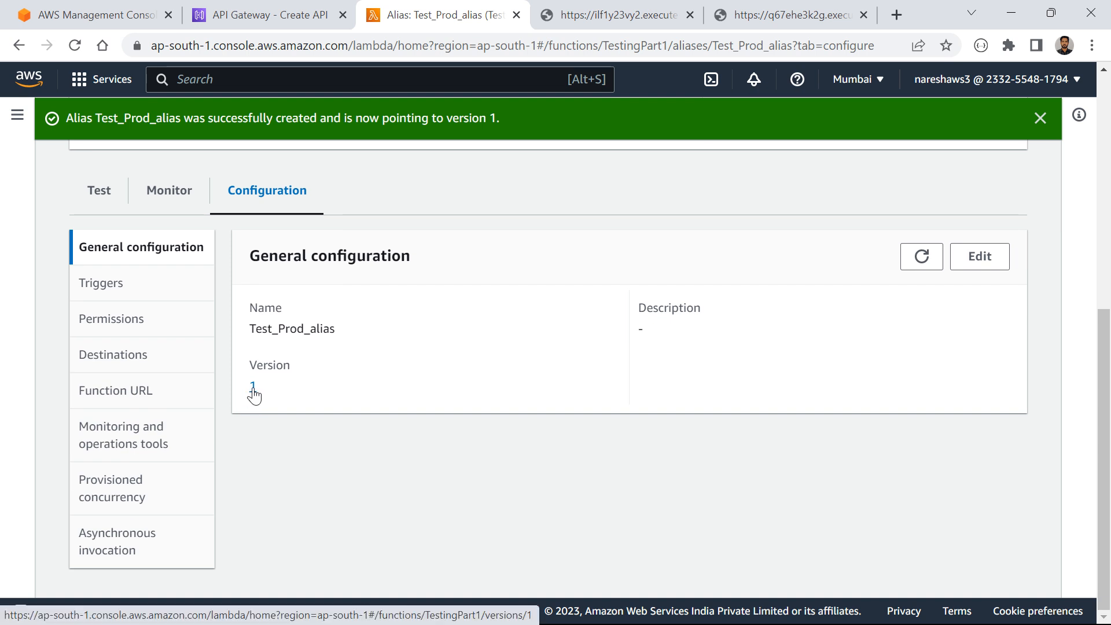
{"action": "left_click", "coordinate": [985, 263]}
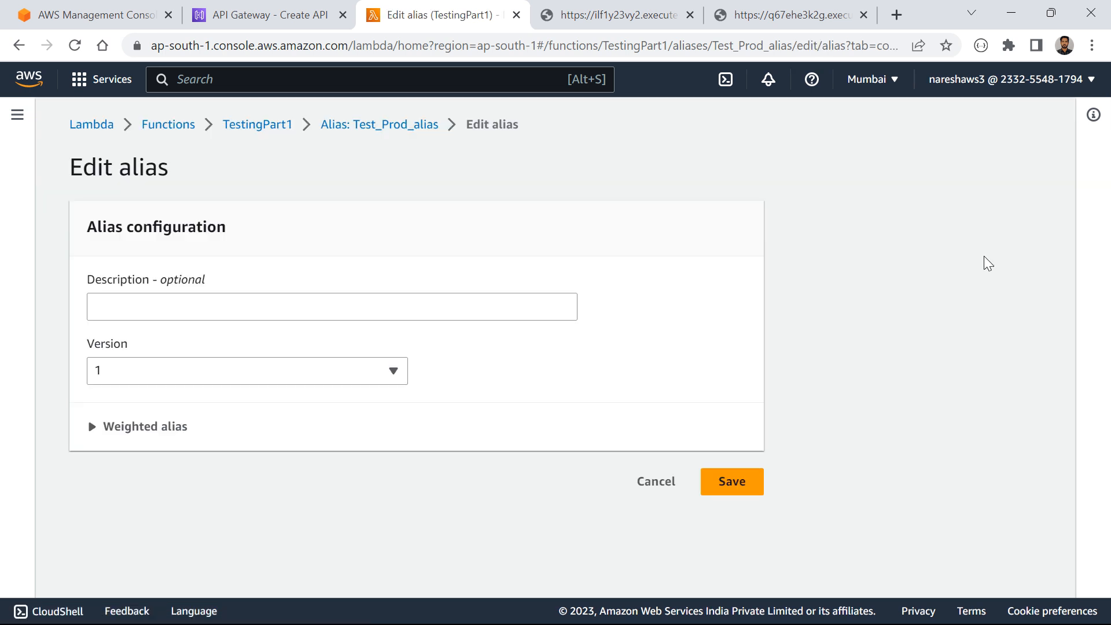
{"action": "left_click", "coordinate": [292, 383]}
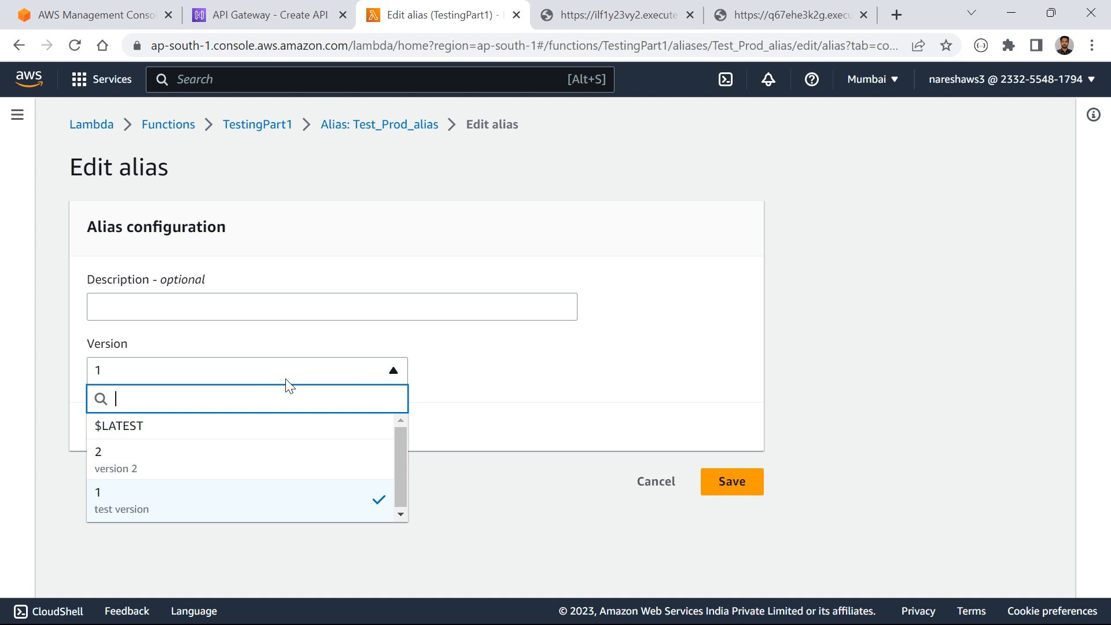
{"action": "left_click", "coordinate": [191, 458]}
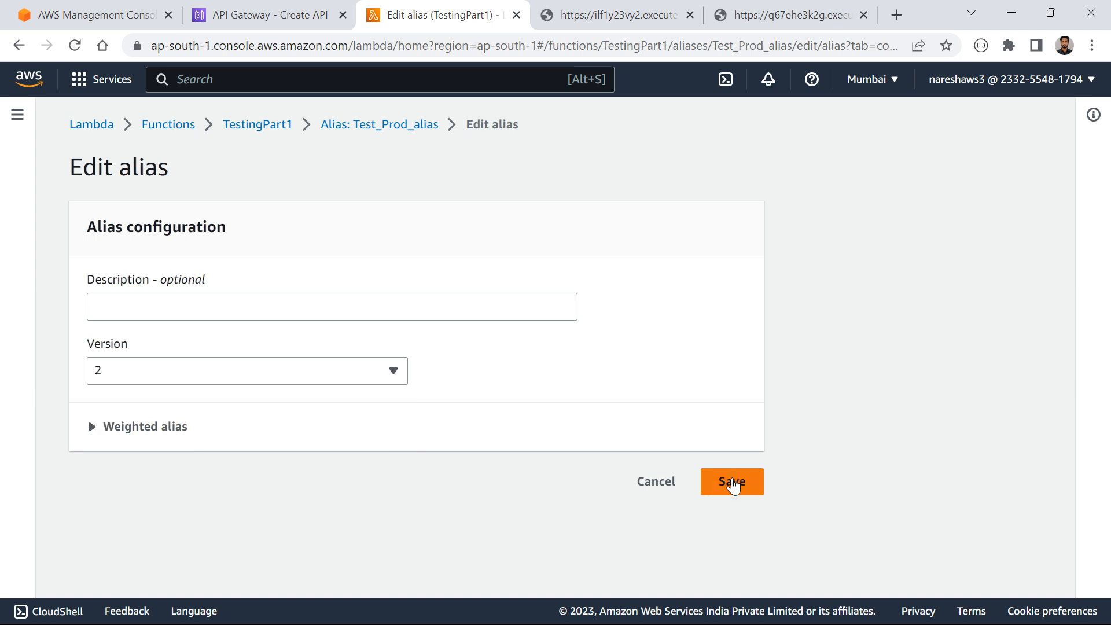
{"action": "left_click", "coordinate": [731, 479]}
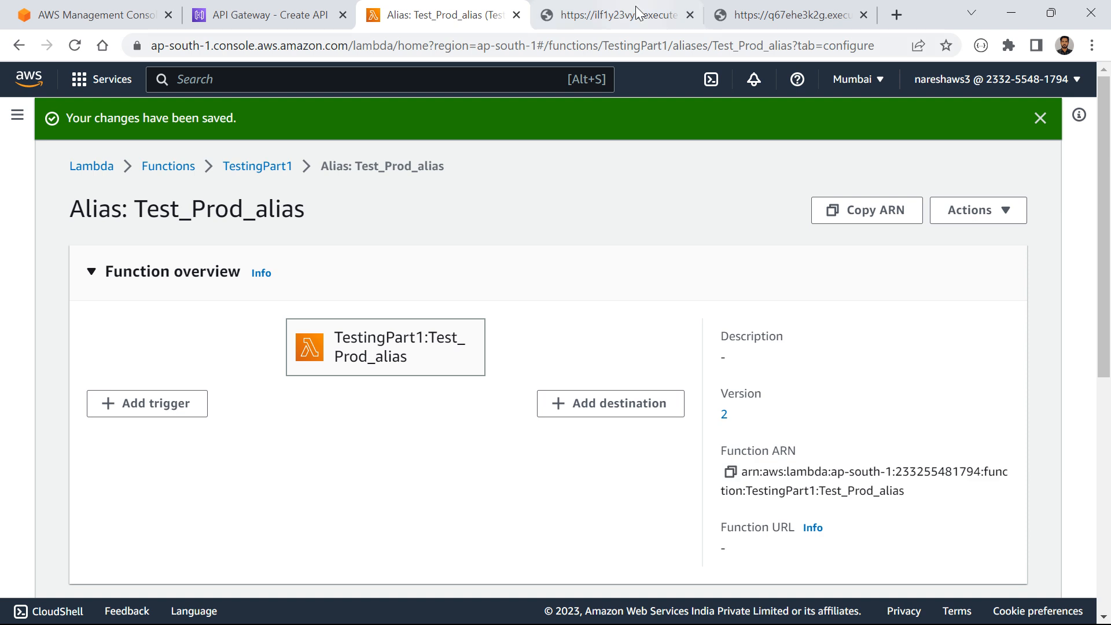
Reload the prod_stage/prod endpoint to check the response from the repointed alias
{"action": "left_click", "coordinate": [619, 14]}
{"action": "key", "text": "ctrl+l"}
{"action": "key", "text": "Return"}
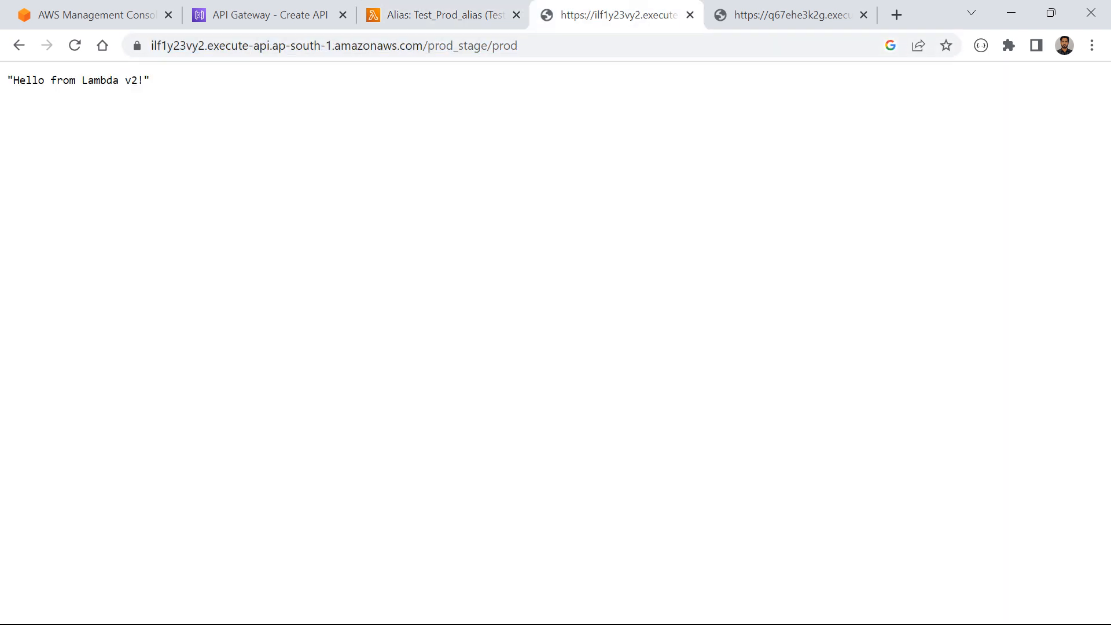
Change the TestingPart1 code's response body to 'Hello from Lambda prod version!' and deploy the function
{"action": "left_click", "coordinate": [455, 17]}
{"action": "scroll", "coordinate": [412, 317], "scroll_direction": "down", "scroll_amount": 4}
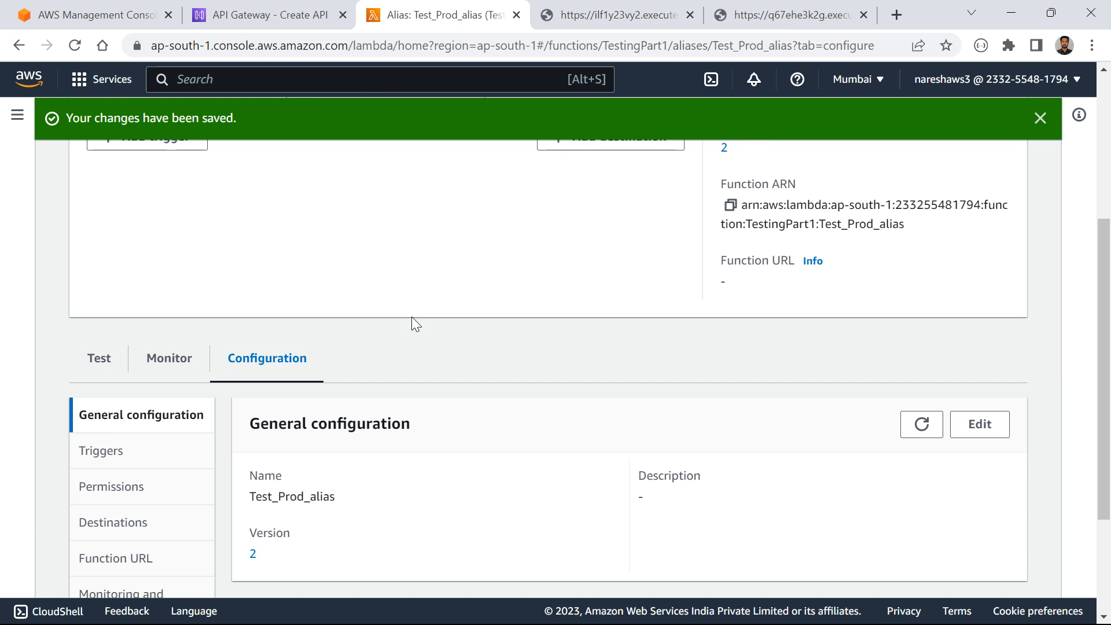
{"action": "scroll", "coordinate": [412, 318], "scroll_direction": "up", "scroll_amount": 4}
{"action": "left_click", "coordinate": [283, 171]}
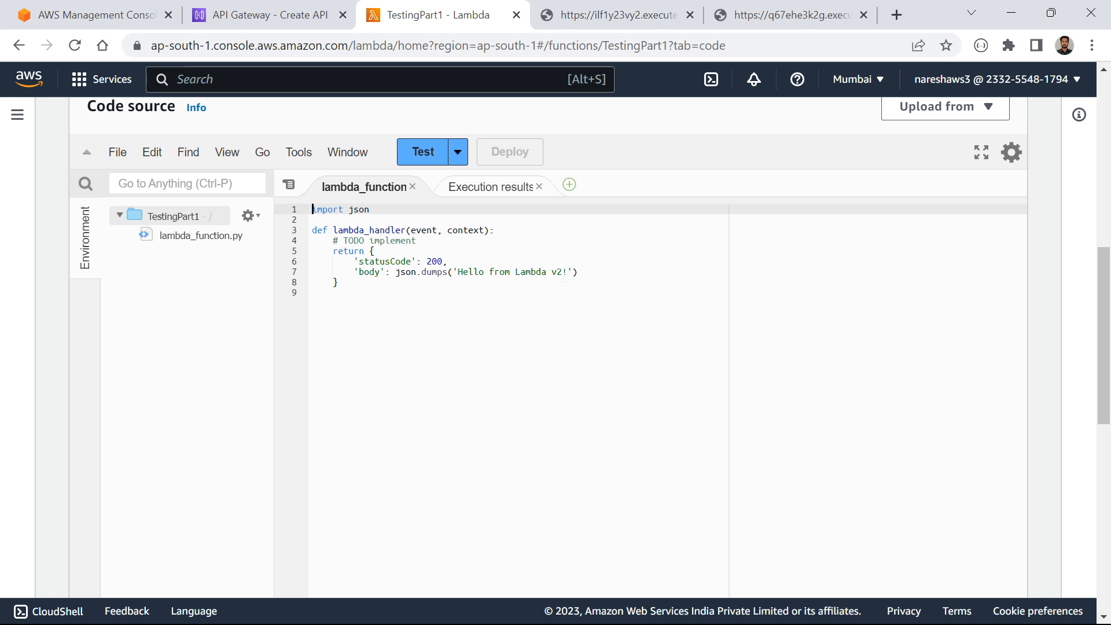
{"action": "left_click", "coordinate": [564, 276]}
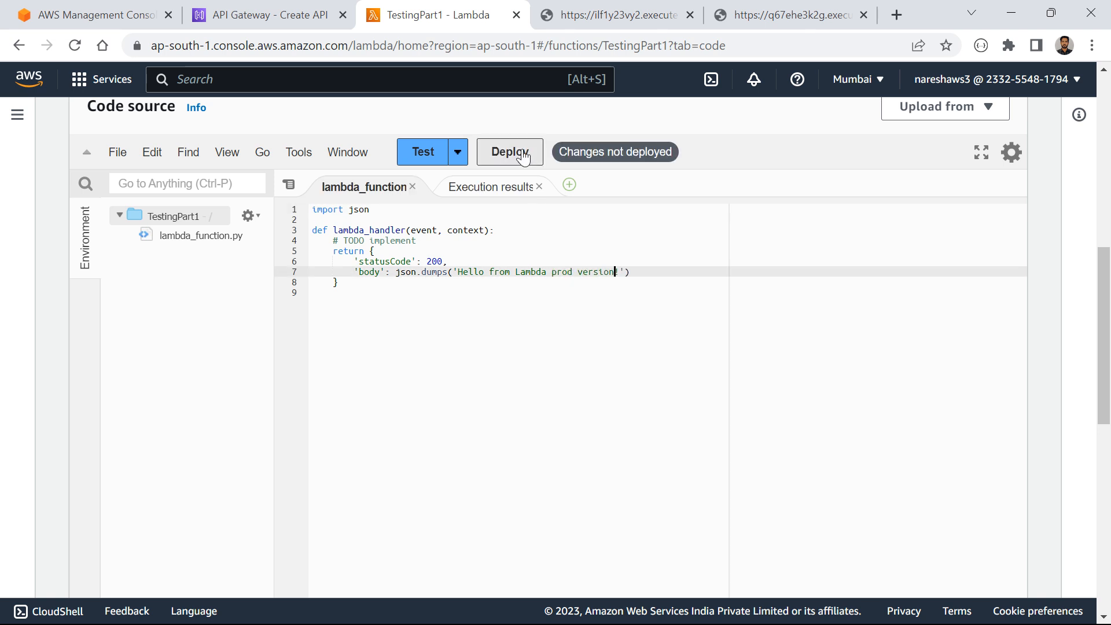
{"action": "left_click", "coordinate": [510, 152]}
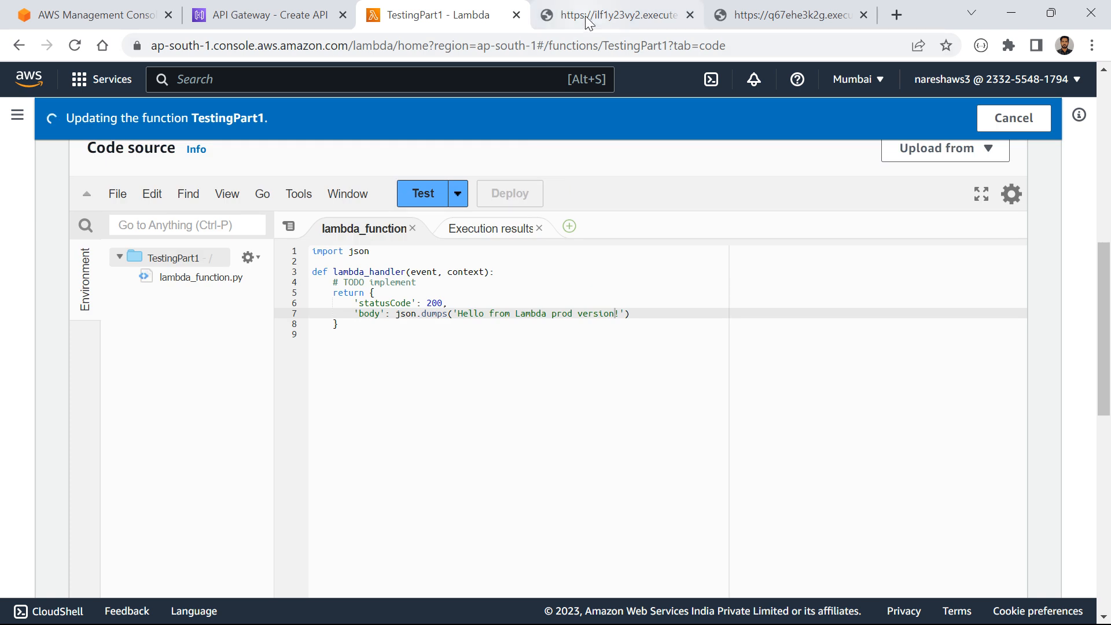
Request the prod_stage/prod endpoint again to check its response after the code deployment
{"action": "left_click", "coordinate": [585, 16]}
{"action": "left_click", "coordinate": [445, 18]}
{"action": "left_click", "coordinate": [596, 14]}
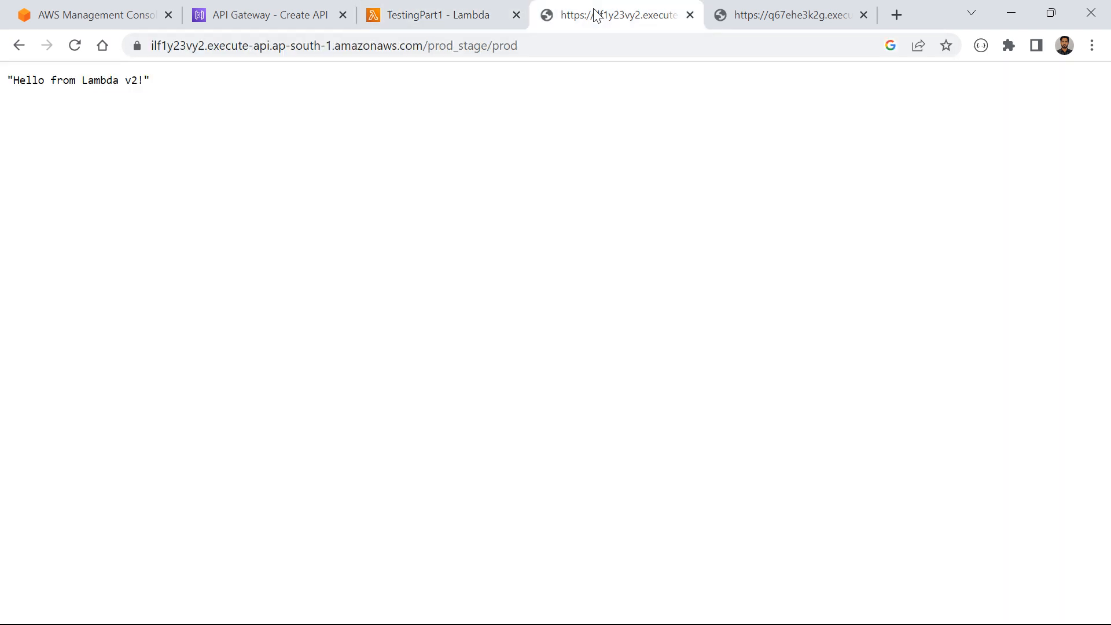
{"action": "left_click", "coordinate": [591, 46]}
{"action": "key", "text": "Return"}
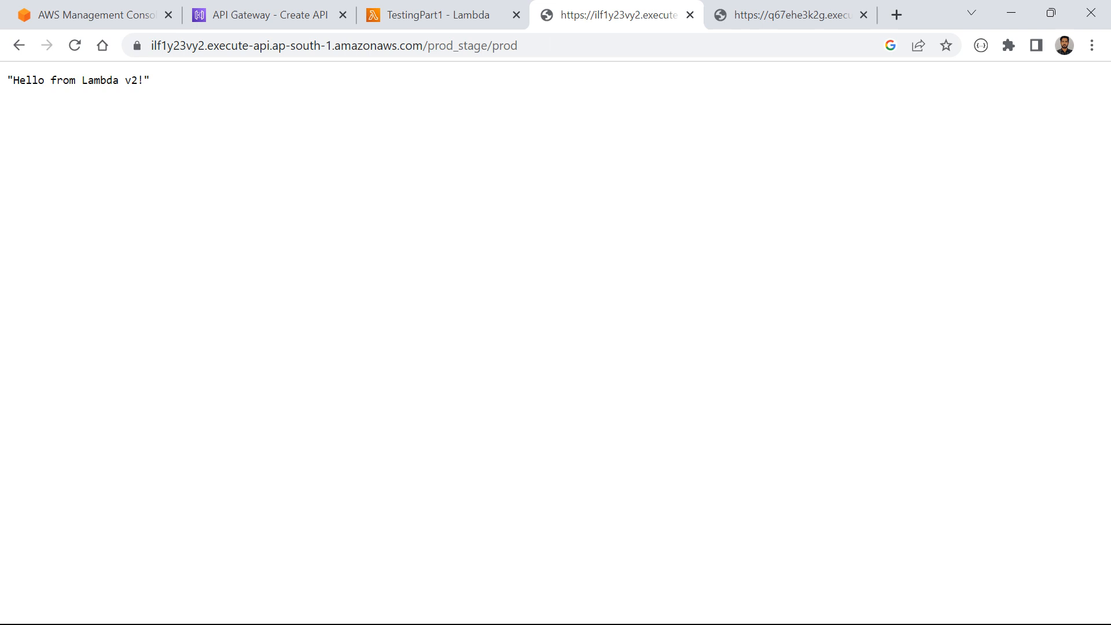
Publish a new version of TestingPart1 with the description "prod version"
{"action": "left_click", "coordinate": [409, 2]}
{"action": "scroll", "coordinate": [438, 377], "scroll_direction": "up", "scroll_amount": 6}
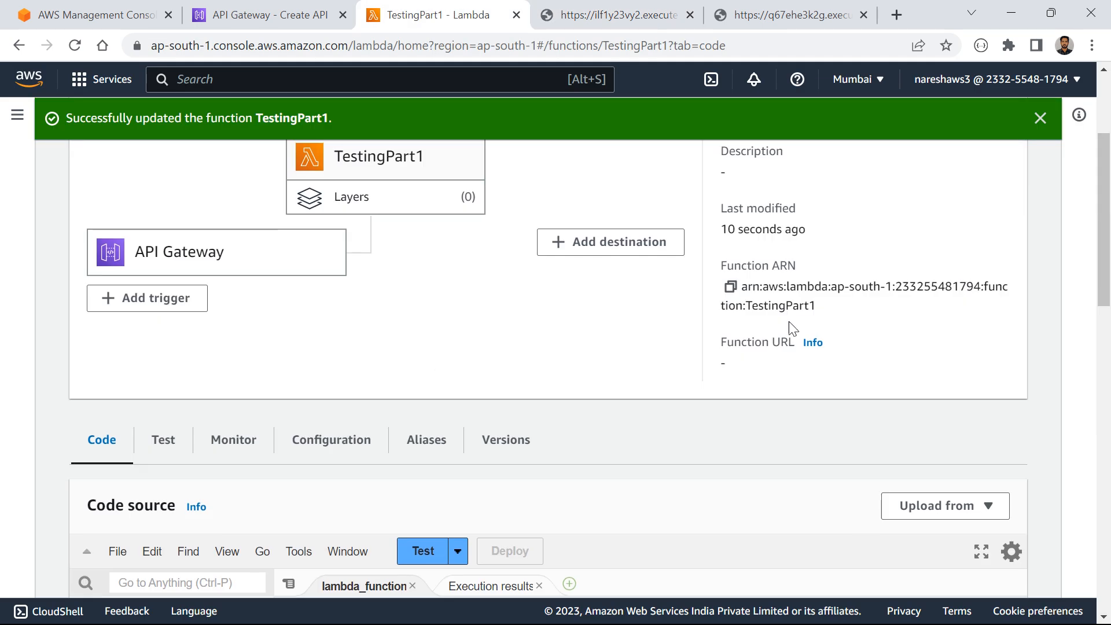
{"action": "scroll", "coordinate": [791, 327], "scroll_direction": "up", "scroll_amount": 3}
{"action": "left_click", "coordinate": [967, 210]}
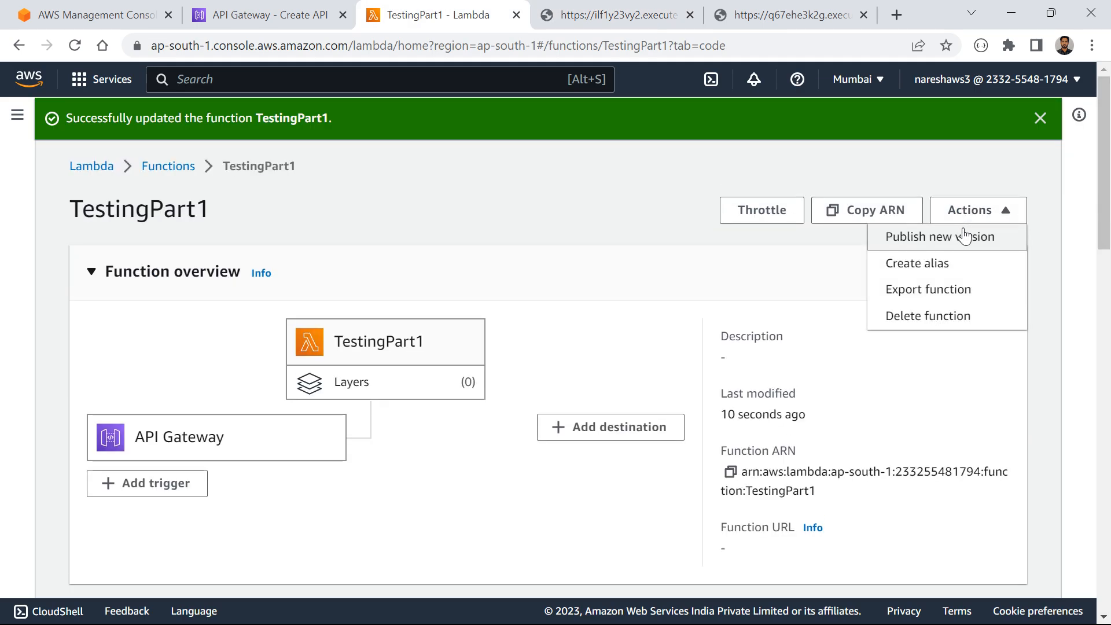
{"action": "left_click", "coordinate": [964, 236]}
{"action": "left_click", "coordinate": [433, 380]}
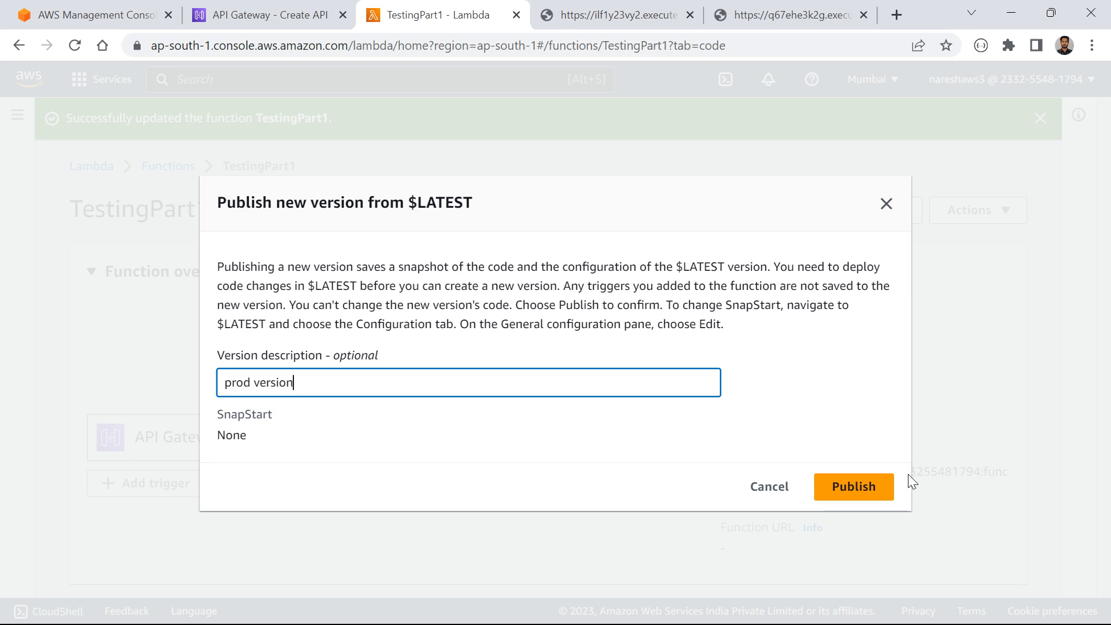
{"action": "left_click", "coordinate": [885, 485]}
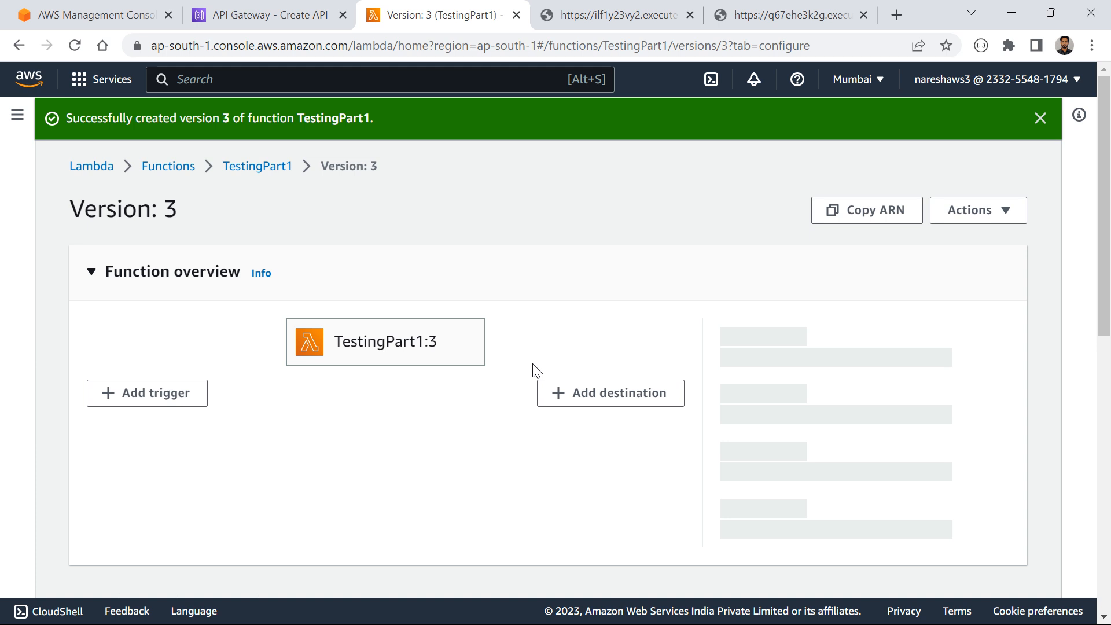
Point TestingPart1's Test_Prod_alias to version 3 and save the alias
{"action": "scroll", "coordinate": [532, 363], "scroll_direction": "down", "scroll_amount": 3}
{"action": "scroll", "coordinate": [419, 348], "scroll_direction": "up", "scroll_amount": 3}
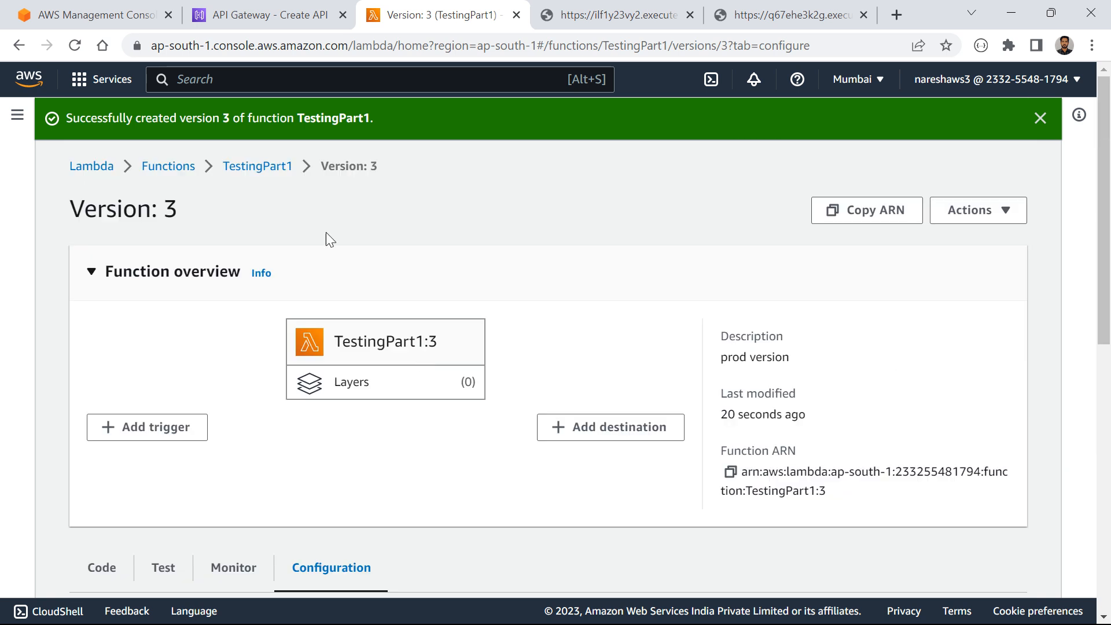
{"action": "left_click", "coordinate": [278, 173]}
{"action": "scroll", "coordinate": [284, 348], "scroll_direction": "down", "scroll_amount": 3}
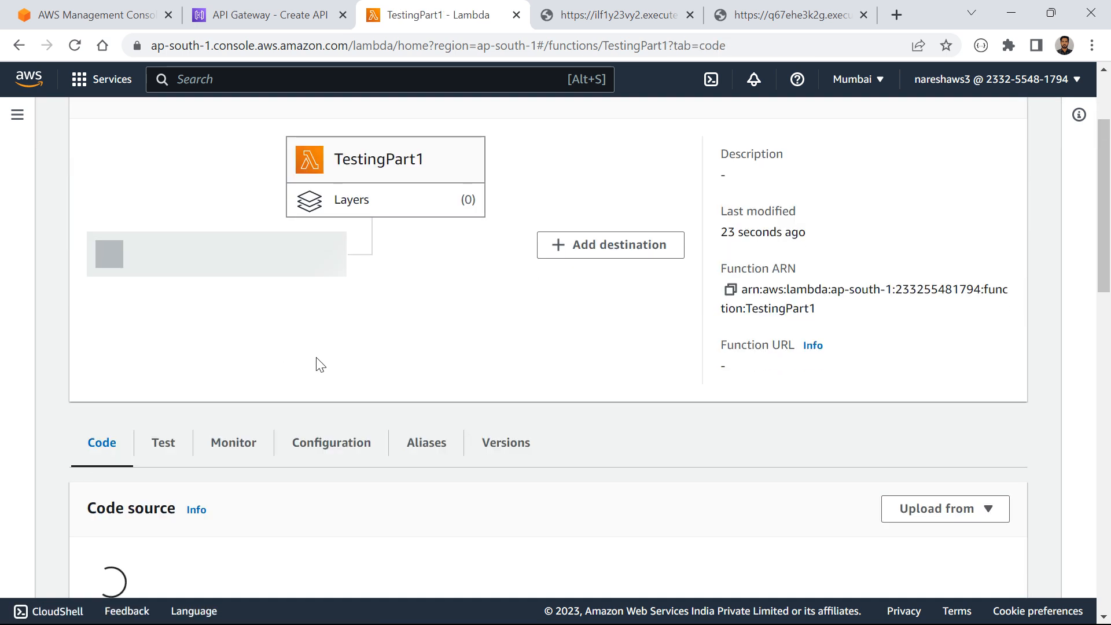
{"action": "left_click", "coordinate": [429, 441]}
{"action": "scroll", "coordinate": [440, 447], "scroll_direction": "down", "scroll_amount": 2}
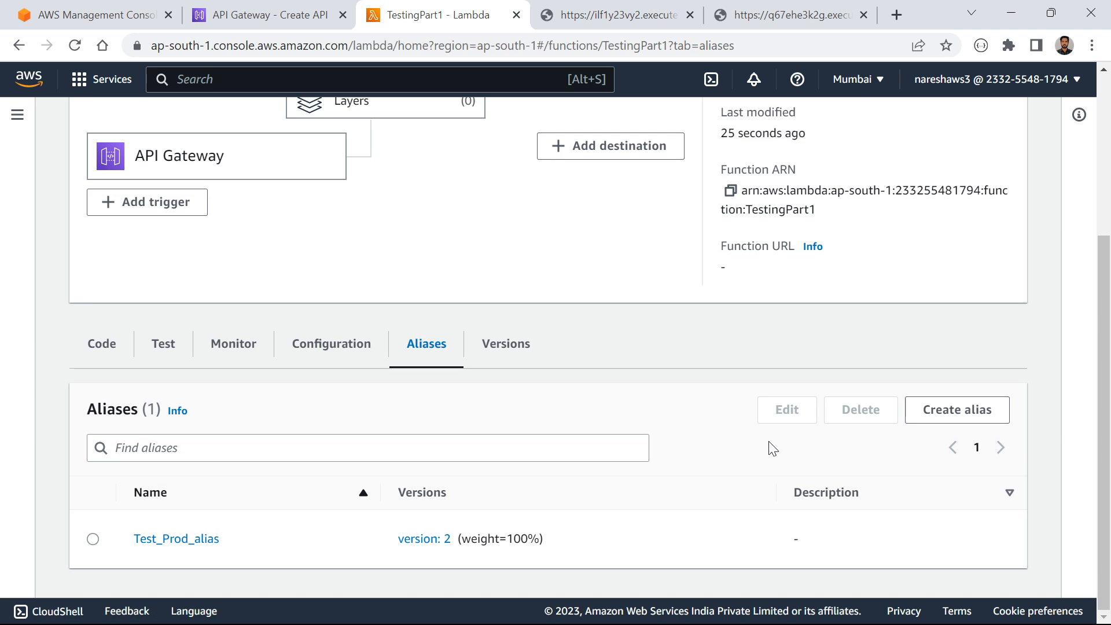
{"action": "left_click", "coordinate": [196, 544]}
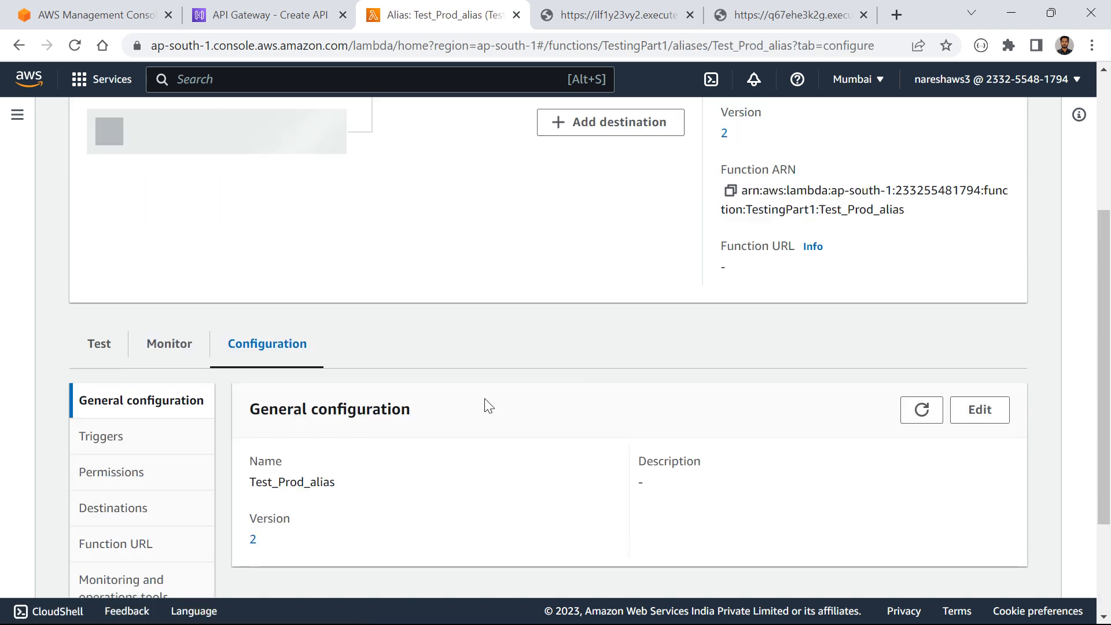
{"action": "left_click", "coordinate": [968, 429]}
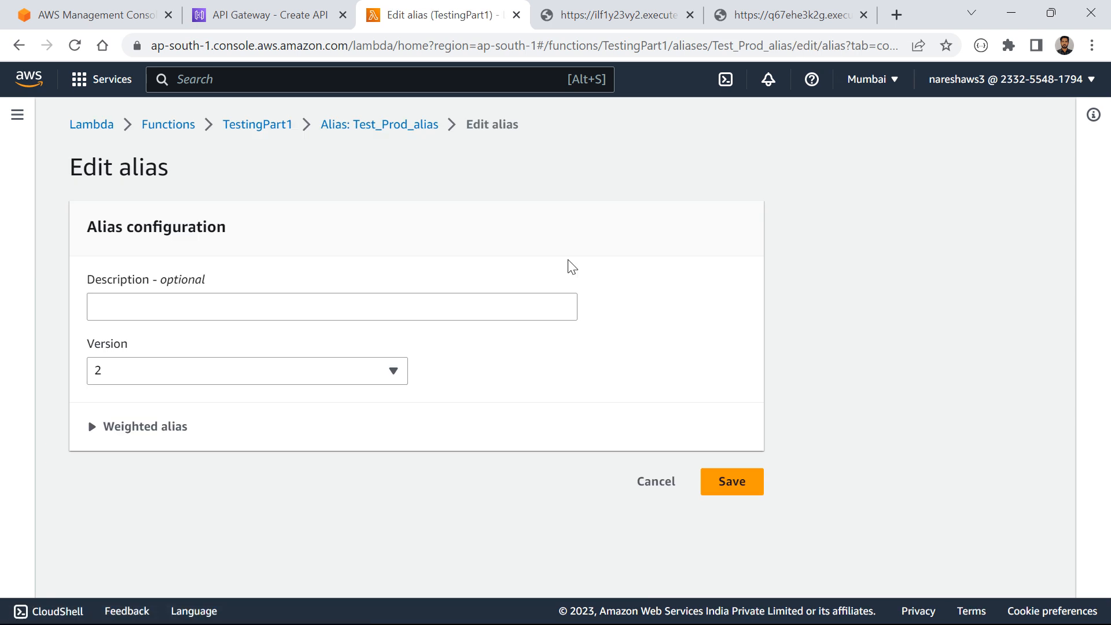
{"action": "left_click", "coordinate": [266, 377]}
{"action": "left_click", "coordinate": [214, 455]}
{"action": "left_click", "coordinate": [713, 493]}
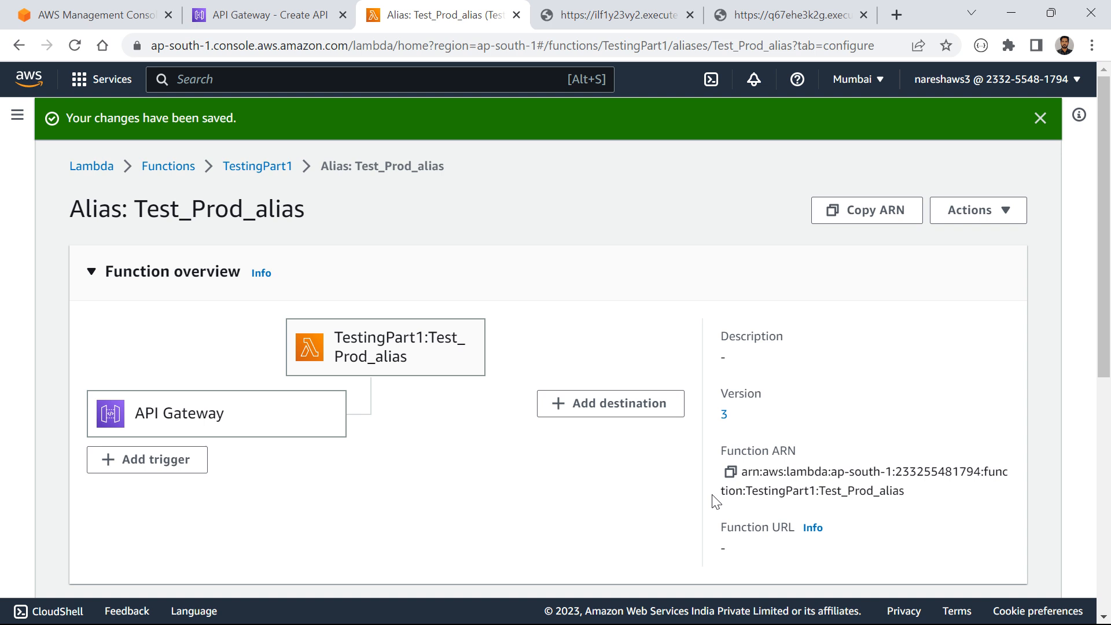
Request the prod_stage/prod endpoint to check its response with the alias pointing to version 3
{"action": "left_click", "coordinate": [263, 14]}
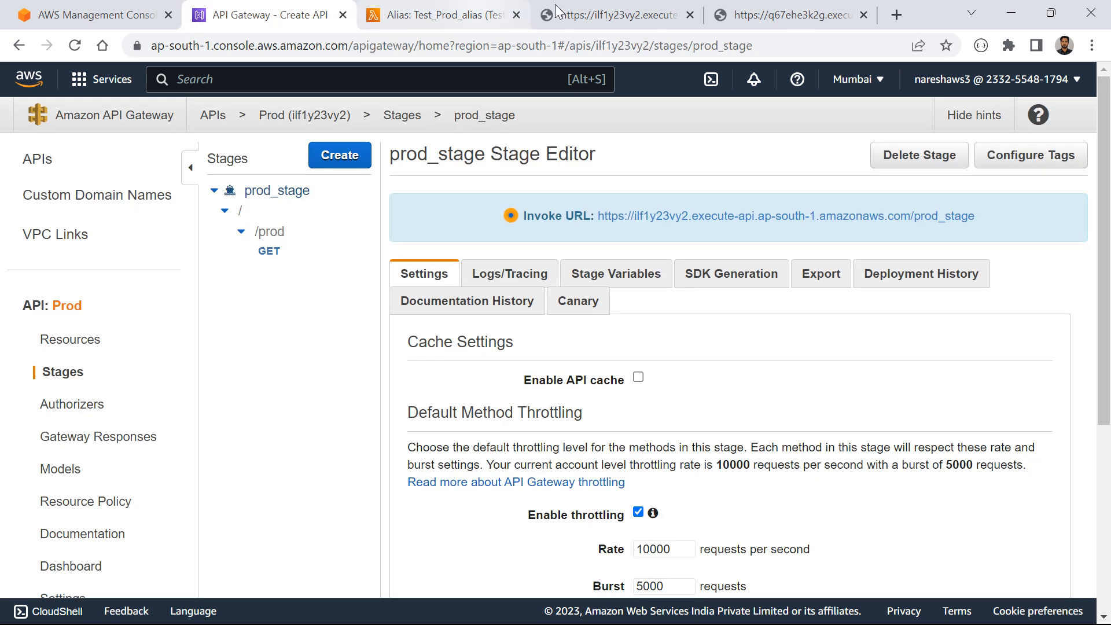
{"action": "left_click", "coordinate": [593, 13]}
{"action": "left_click", "coordinate": [585, 36]}
{"action": "key", "text": "Return"}
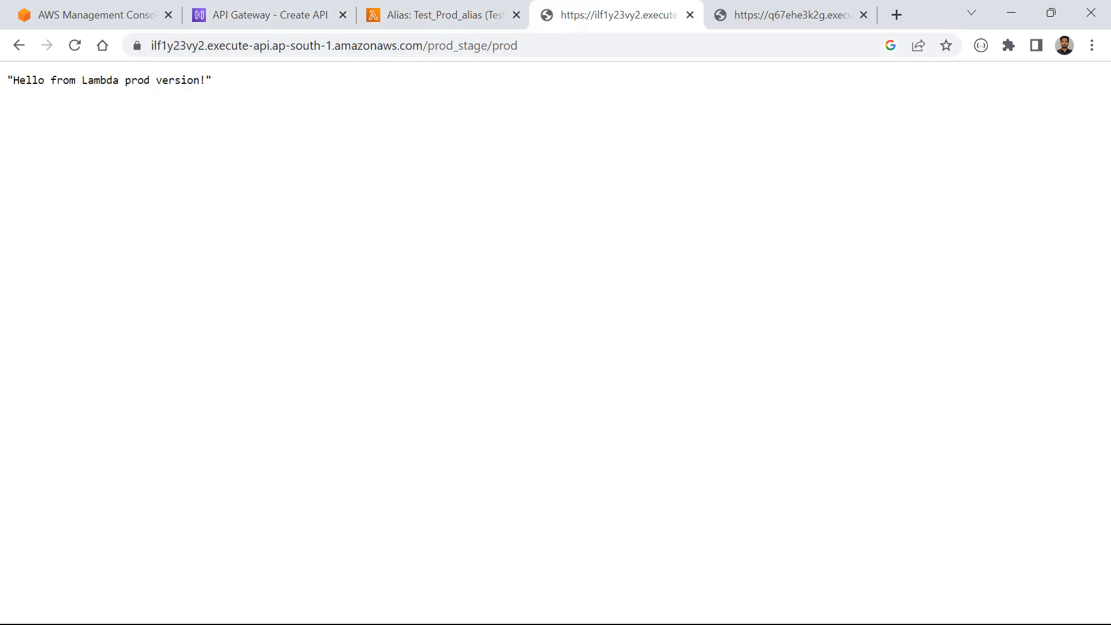
Edit Test_Prod_alias again and choose version 1 as the additional version under its weighted alias settings
{"action": "left_click", "coordinate": [386, 18]}
{"action": "scroll", "coordinate": [377, 432], "scroll_direction": "down", "scroll_amount": 5}
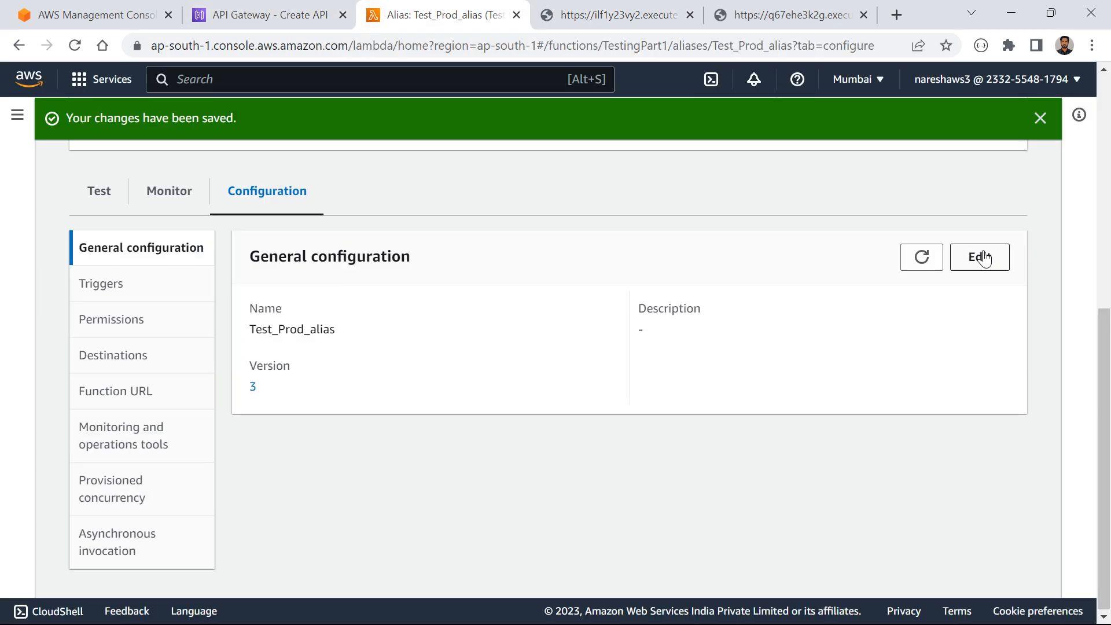
{"action": "left_click", "coordinate": [984, 258]}
{"action": "left_click", "coordinate": [122, 443]}
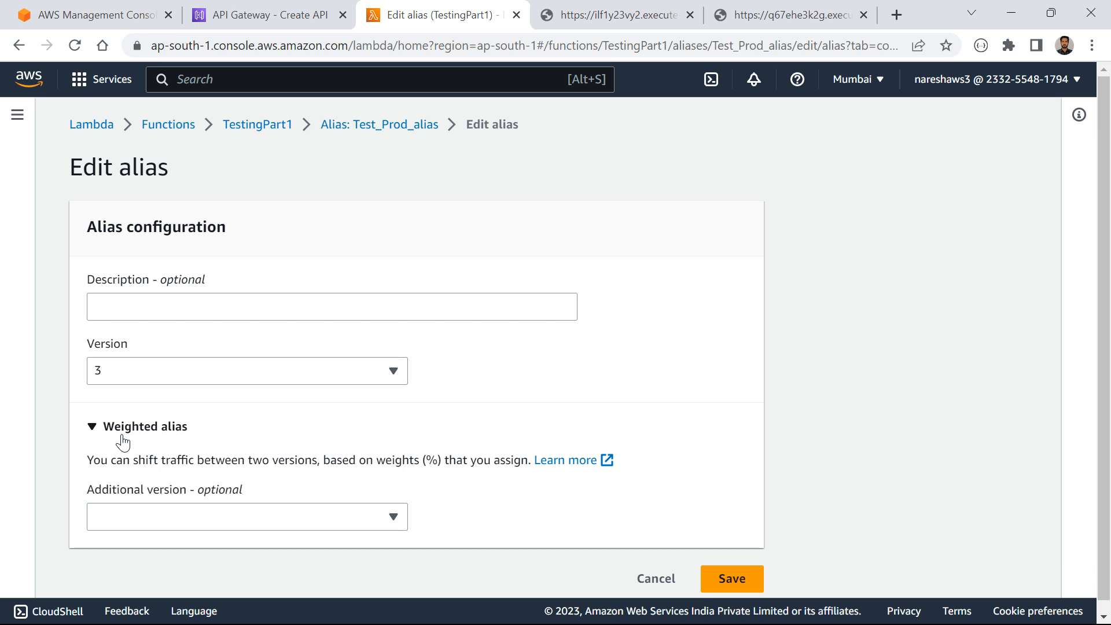
{"action": "scroll", "coordinate": [123, 443], "scroll_direction": "down", "scroll_amount": 1}
{"action": "left_click_drag", "start_coordinate": [107, 450], "coordinate": [400, 452]}
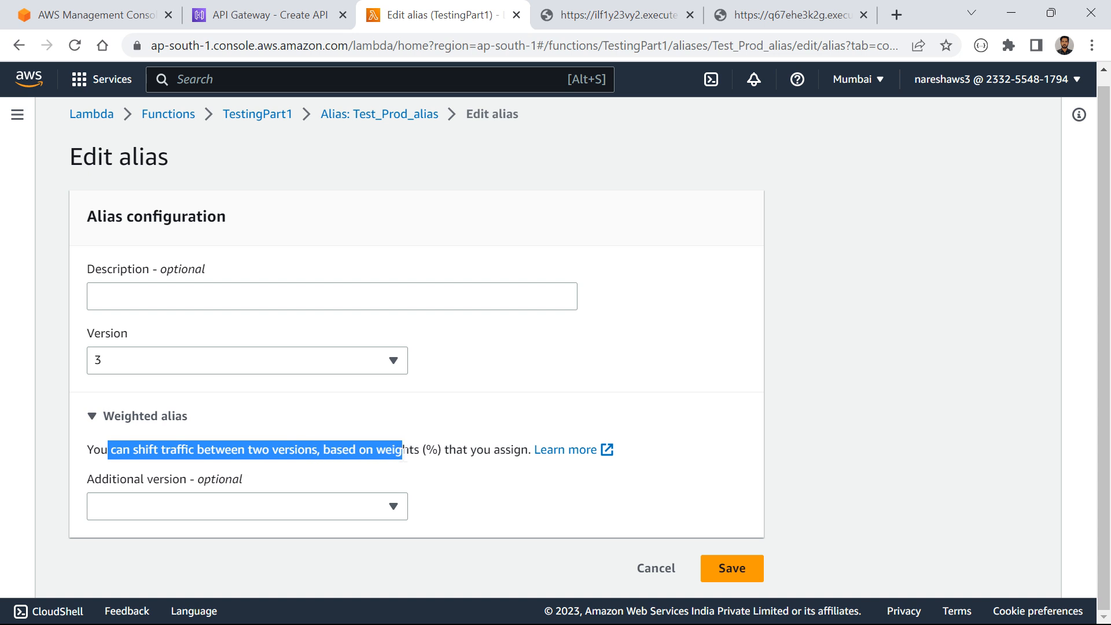
{"action": "left_click", "coordinate": [394, 506]}
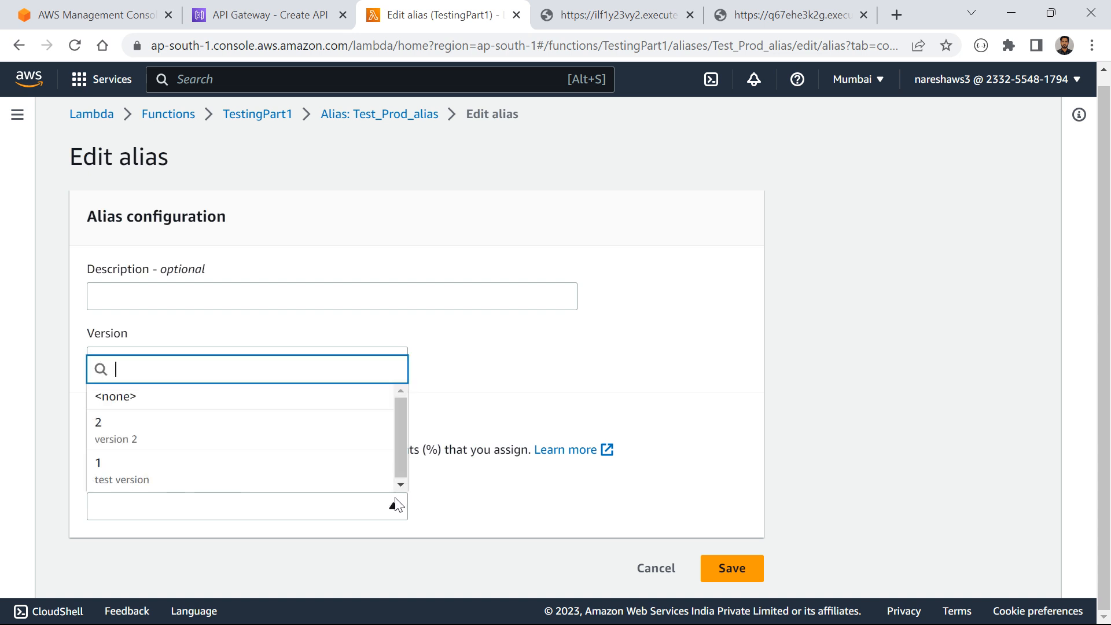
{"action": "left_click", "coordinate": [277, 488]}
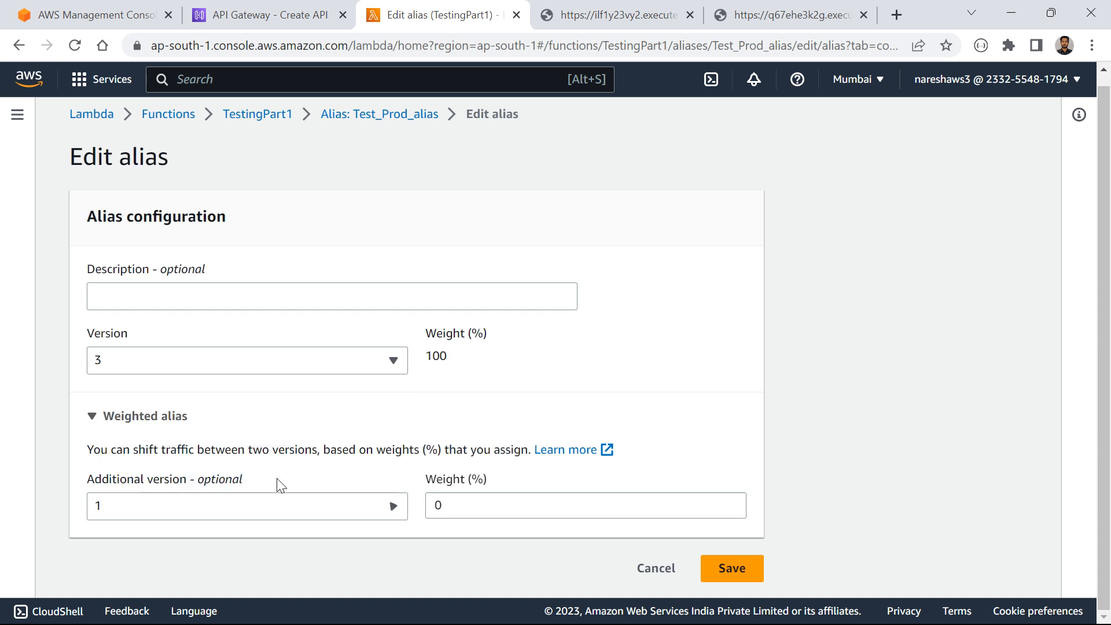
Set the additional version's weight to 20% and save the alias configuration
{"action": "double_click", "coordinate": [438, 505]}
{"action": "type", "text": "50"}
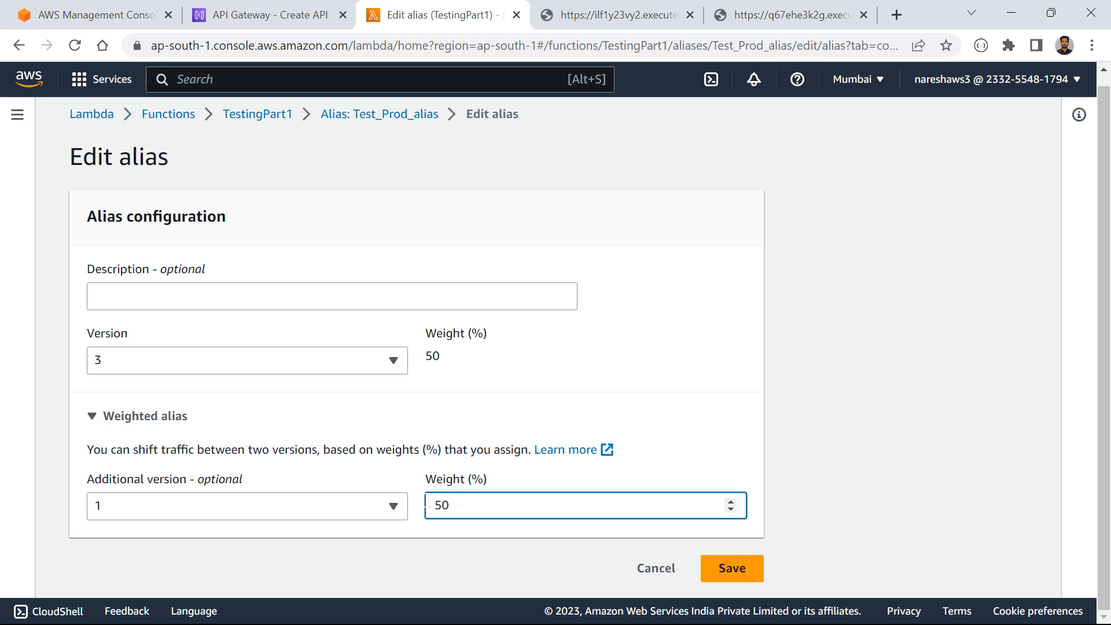
{"action": "key", "text": "BackSpace"}
{"action": "key", "text": "BackSpace"}
{"action": "type", "text": "20"}
{"action": "left_click", "coordinate": [723, 572]}
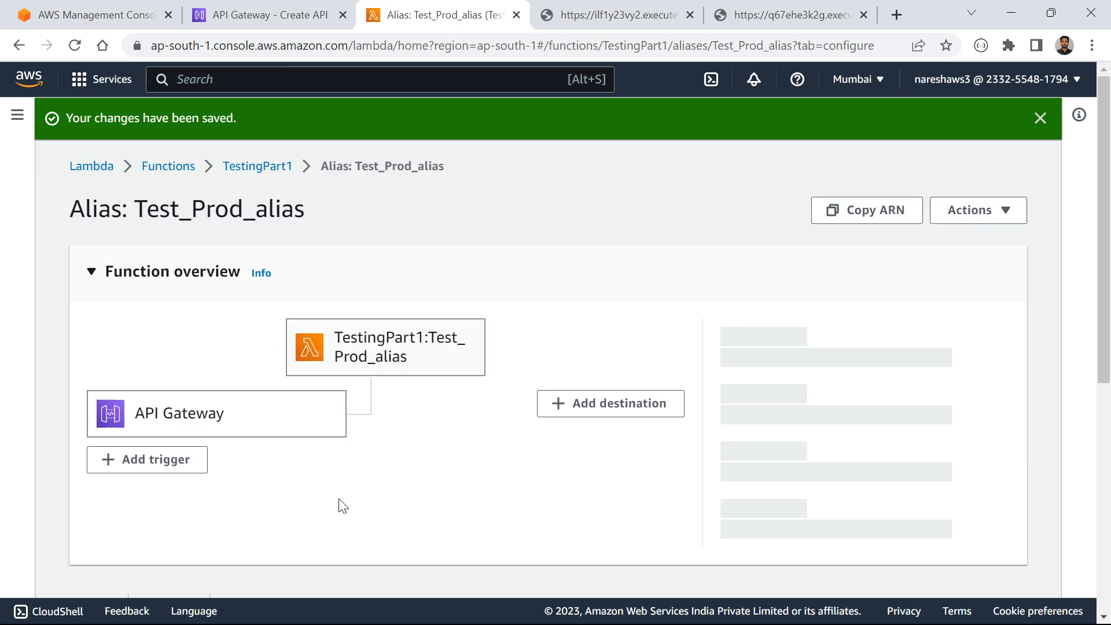
{"action": "scroll", "coordinate": [417, 471], "scroll_direction": "down", "scroll_amount": 7}
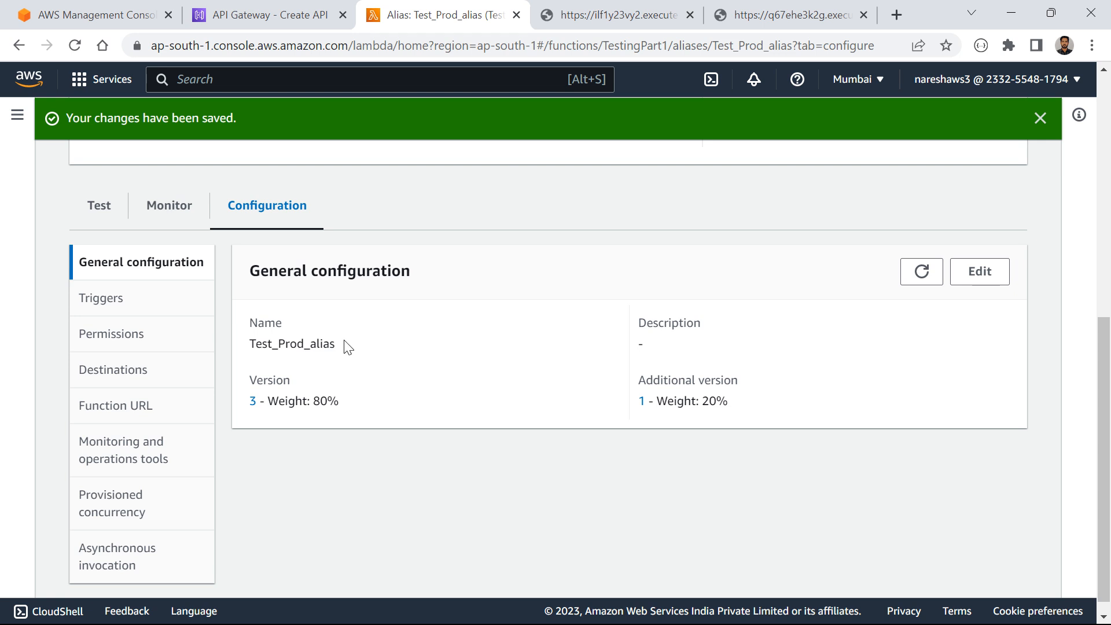
Request the prod_stage/prod endpoint repeatedly to observe how responses are split with version 1 weighted at 20%
{"action": "left_click", "coordinate": [582, 22]}
{"action": "left_click", "coordinate": [520, 45]}
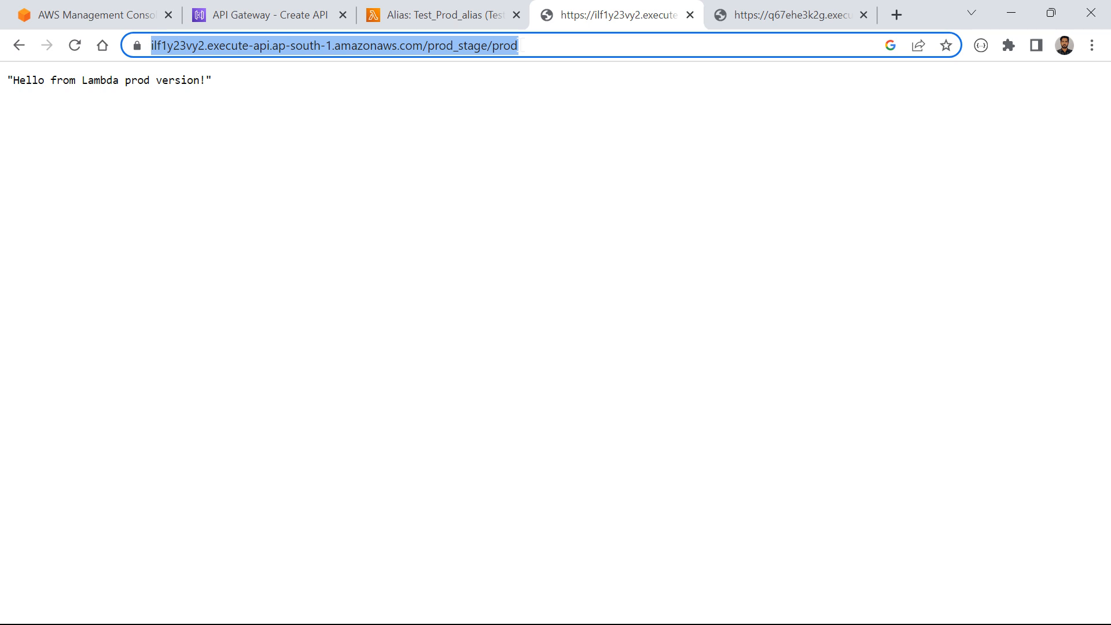
{"action": "key", "text": "Return"}
{"action": "left_click", "coordinate": [521, 45]}
{"action": "key", "text": "Return"}
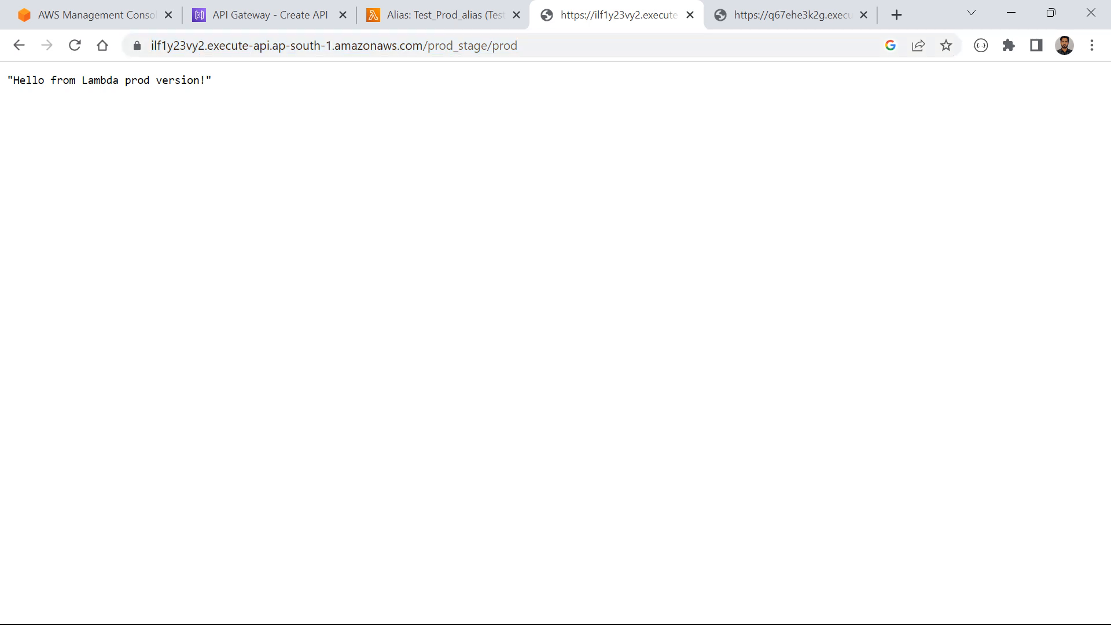
{"action": "key", "text": "ctrl+l"}
{"action": "key", "text": "Return"}
{"action": "key", "text": "ctrl+l"}
{"action": "key", "text": "Return"}
{"action": "key", "text": "ctrl+l"}
{"action": "key", "text": "Return"}
{"action": "key", "text": "ctrl+l"}
{"action": "key", "text": "Return"}
{"action": "key", "text": "ctrl+l"}
{"action": "key", "text": "Return"}
{"action": "key", "text": "ctrl+l"}
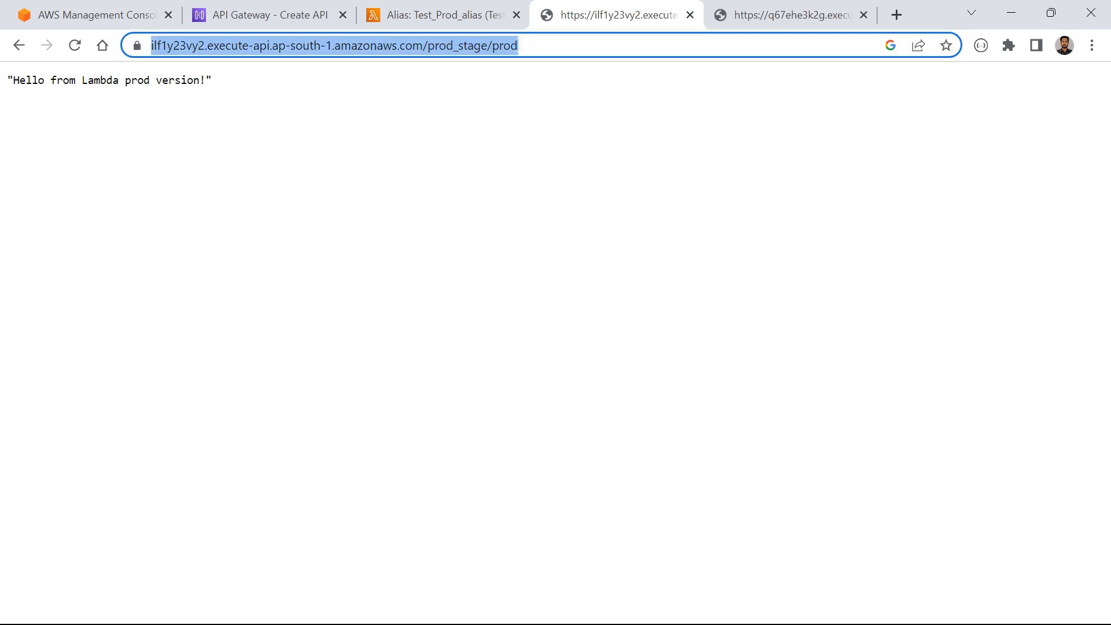
{"action": "key", "text": "Return"}
{"action": "key", "text": "ctrl+l"}
{"action": "key", "text": "Return"}
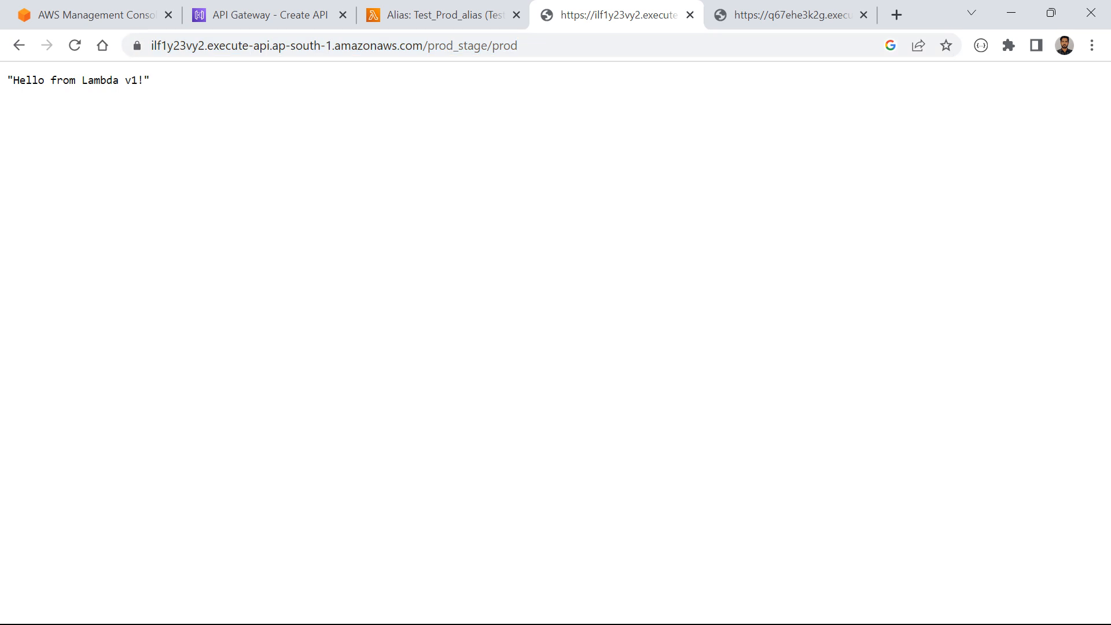
{"action": "key", "text": "ctrl+l"}
{"action": "key", "text": "Return"}
{"action": "key", "text": "ctrl+l"}
{"action": "key", "text": "Return"}
{"action": "key", "text": "ctrl+l"}
{"action": "key", "text": "Return"}
{"action": "key", "text": "ctrl+l"}
{"action": "key", "text": "Return"}
{"action": "key", "text": "ctrl+l"}
{"action": "key", "text": "Return"}
Set the weight of version 1 in Test_Prod_alias to 50% and save the alias
{"action": "left_click", "coordinate": [464, 14]}
{"action": "left_click", "coordinate": [977, 272]}
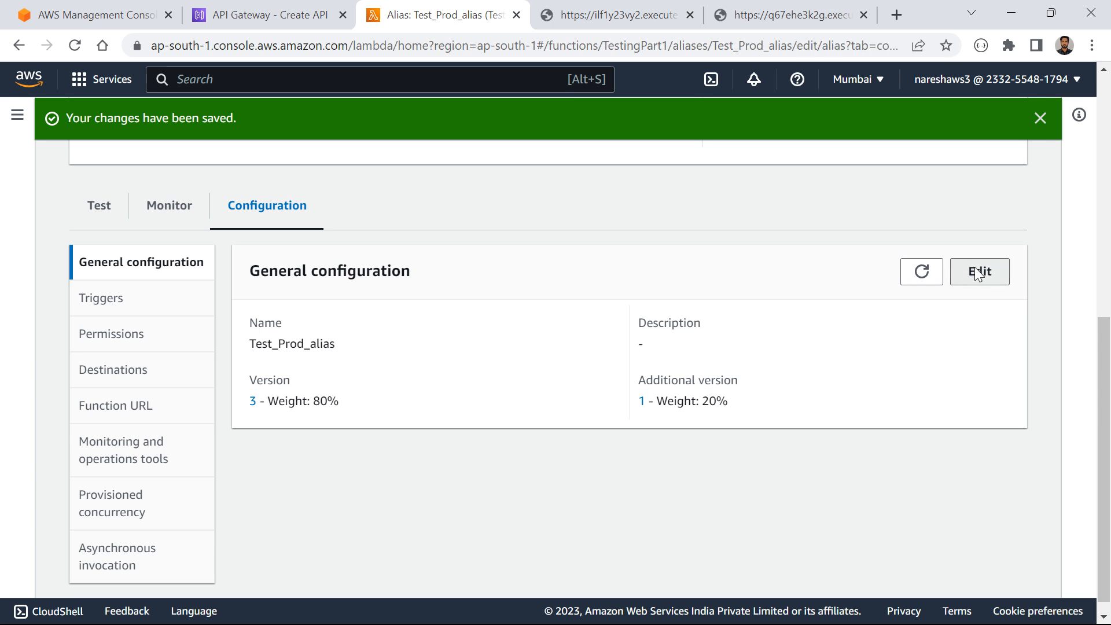
{"action": "left_click", "coordinate": [437, 516]}
{"action": "double_click", "coordinate": [433, 516]}
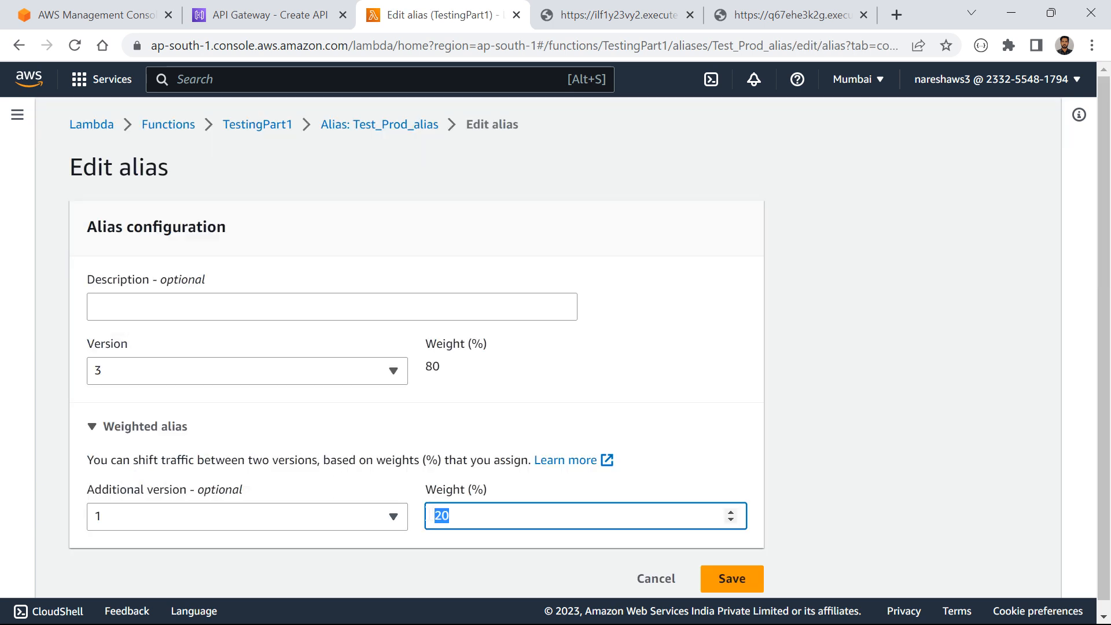
{"action": "type", "text": "50"}
{"action": "left_click", "coordinate": [731, 575]}
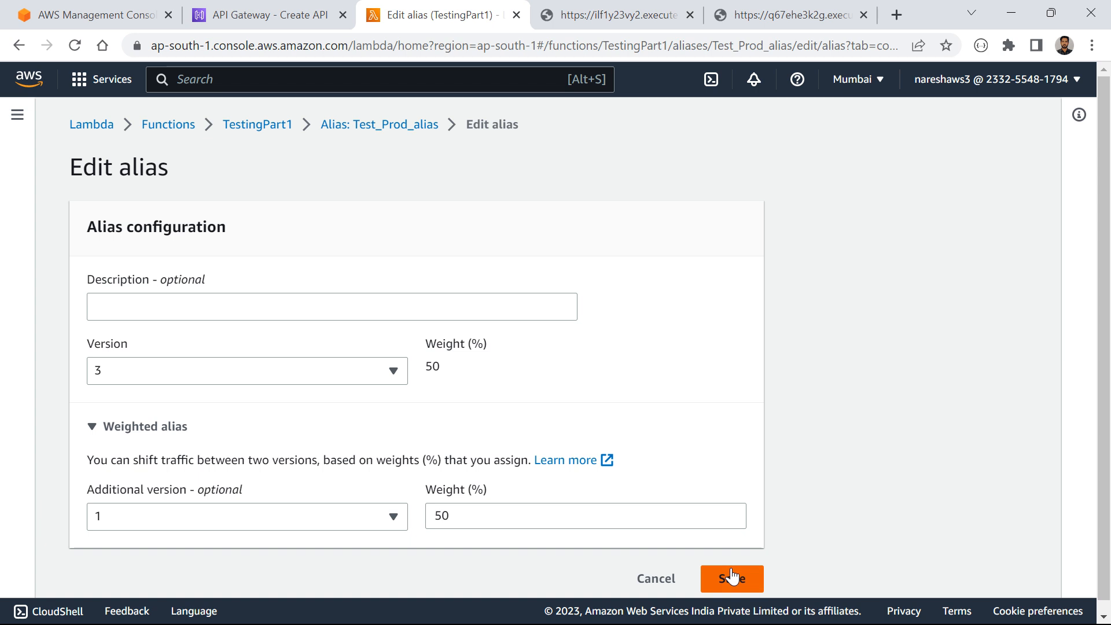
Request the prod_stage/prod endpoint many times to compare how often each version responds under the 50% weighting
{"action": "left_click", "coordinate": [567, 7]}
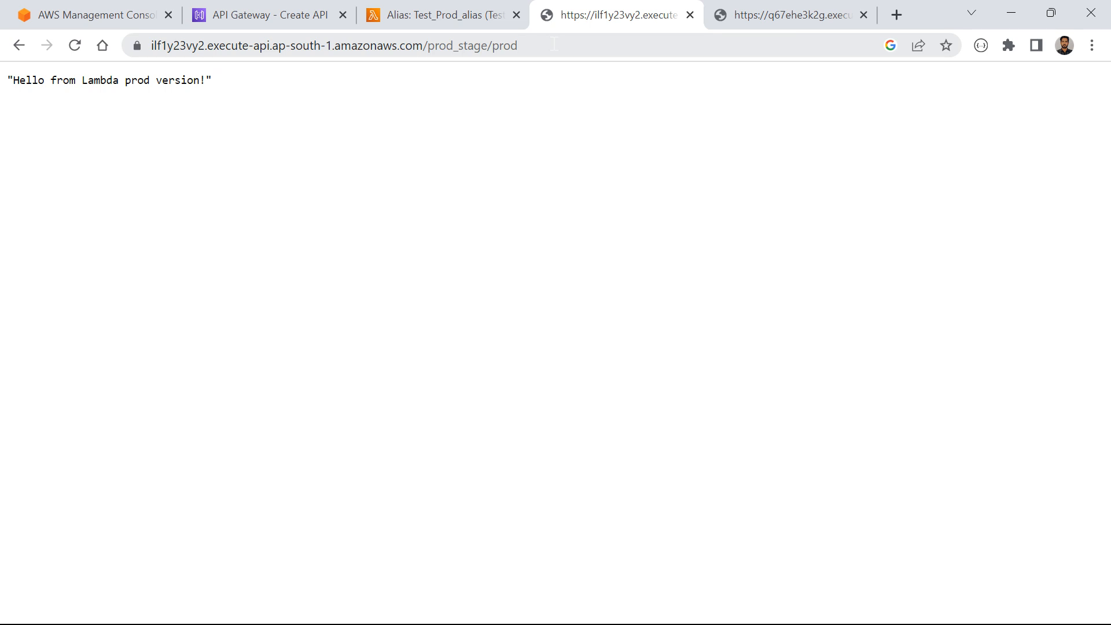
{"action": "left_click", "coordinate": [554, 43]}
{"action": "key", "text": "Return"}
{"action": "left_click", "coordinate": [554, 44]}
{"action": "key", "text": "Return"}
{"action": "left_click", "coordinate": [555, 43]}
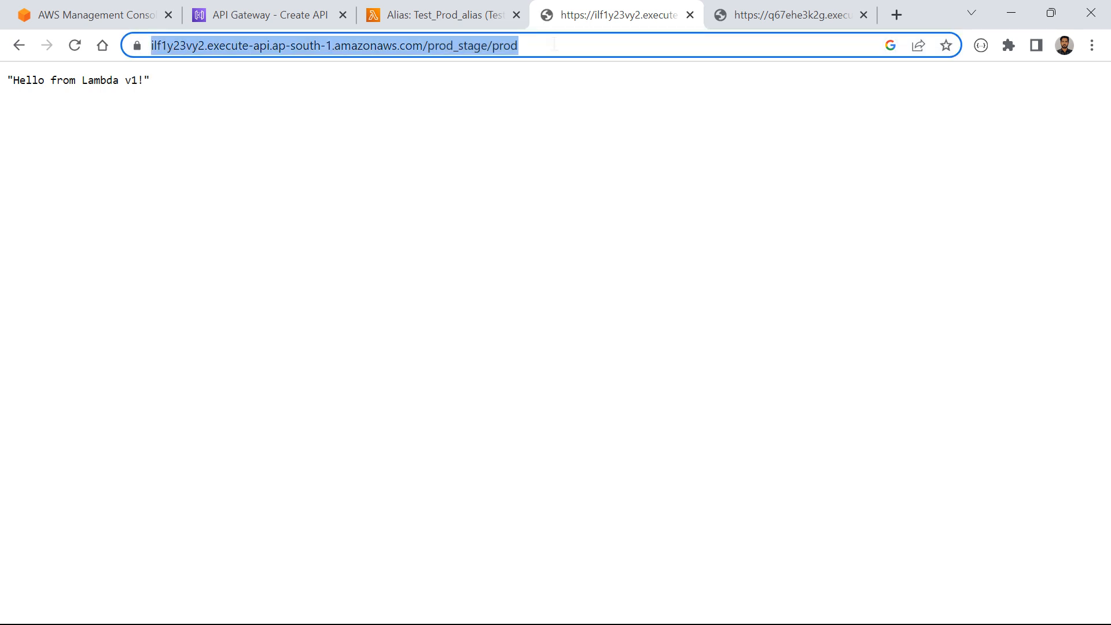
{"action": "key", "text": "Return"}
{"action": "left_click", "coordinate": [555, 43]}
{"action": "key", "text": "Return"}
{"action": "left_click", "coordinate": [555, 43]}
{"action": "key", "text": "Return"}
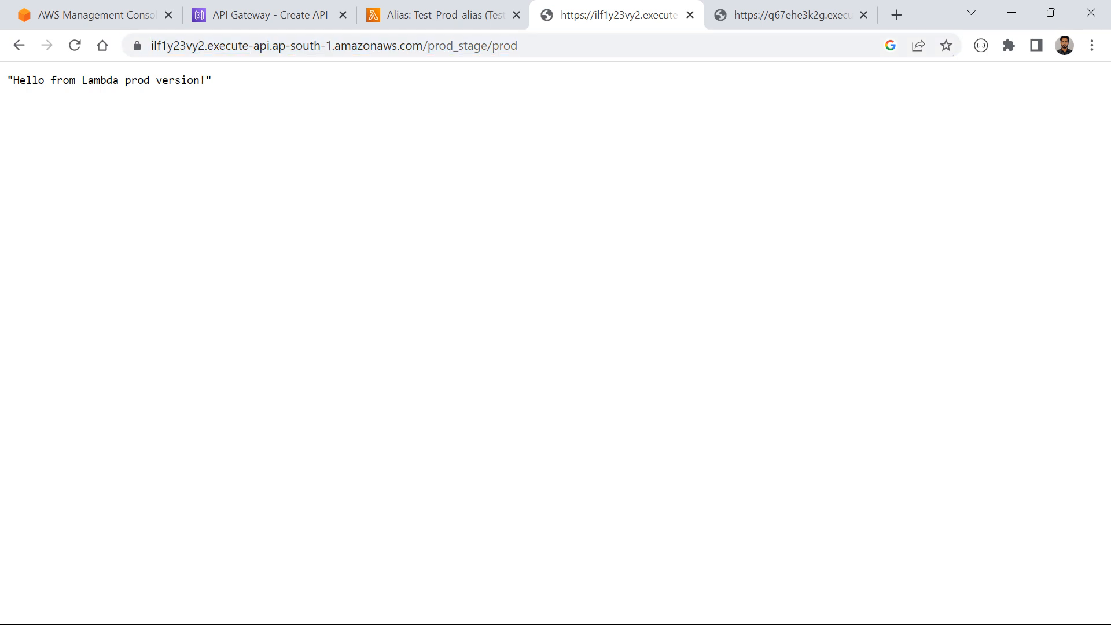
{"action": "left_click", "coordinate": [555, 43]}
{"action": "key", "text": "Return"}
{"action": "left_click", "coordinate": [554, 44]}
{"action": "key", "text": "Return"}
{"action": "left_click", "coordinate": [555, 43]}
{"action": "key", "text": "Return"}
{"action": "left_click", "coordinate": [555, 43]}
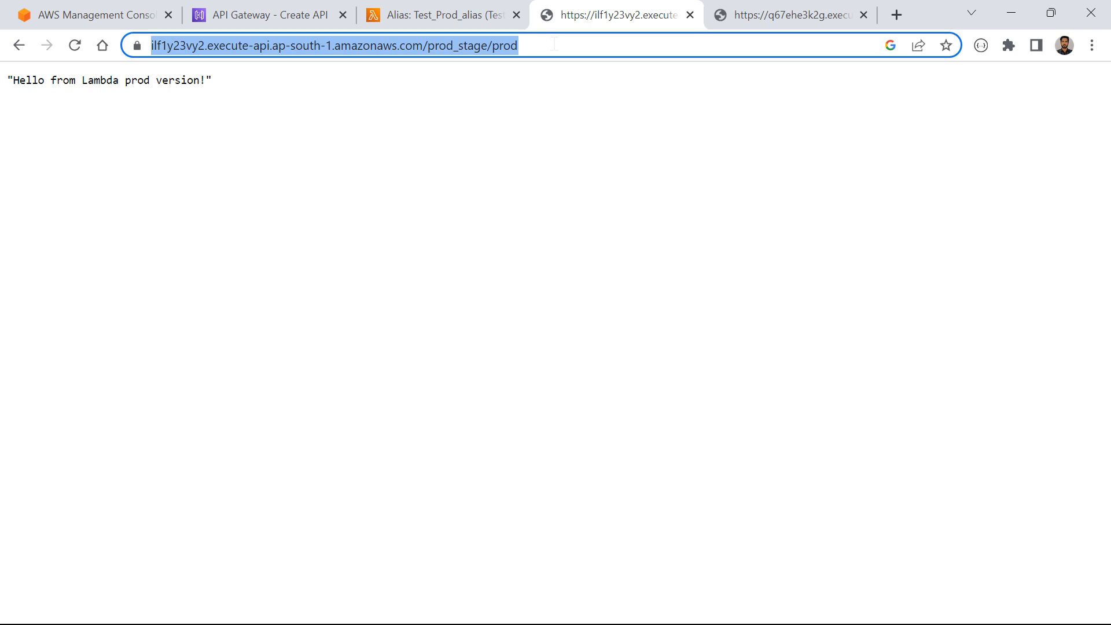
{"action": "key", "text": "Return"}
{"action": "left_click", "coordinate": [554, 44]}
{"action": "key", "text": "Return"}
{"action": "left_click", "coordinate": [554, 44]}
{"action": "key", "text": "Return"}
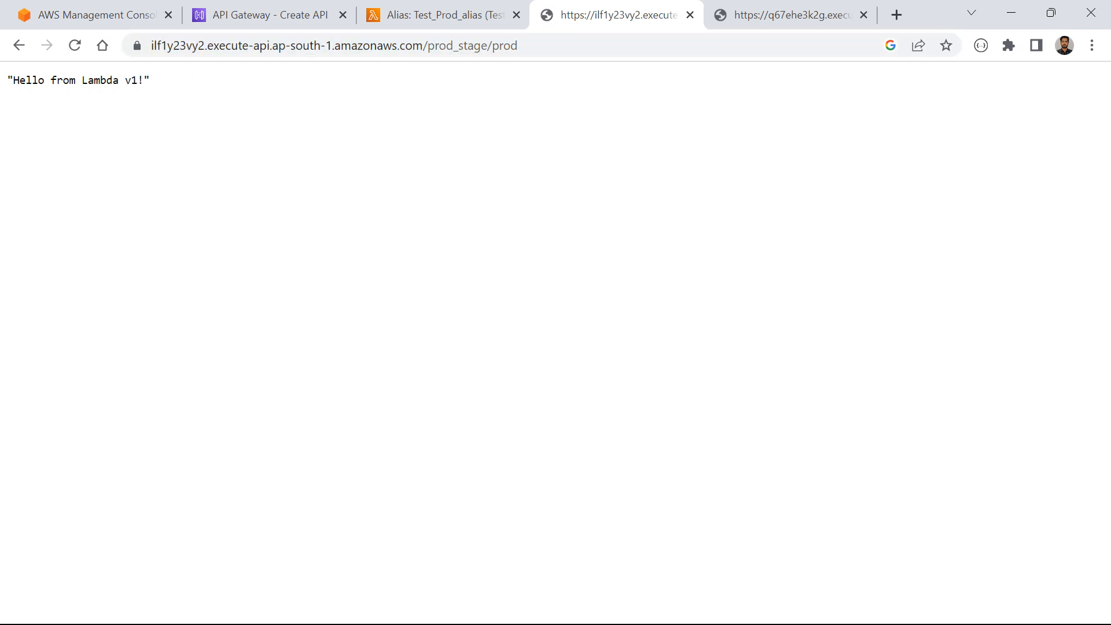
{"action": "left_click", "coordinate": [554, 44]}
{"action": "key", "text": "Return"}
{"action": "left_click", "coordinate": [555, 44]}
{"action": "key", "text": "Return"}
{"action": "left_click", "coordinate": [554, 44]}
{"action": "key", "text": "Return"}
{"action": "left_click", "coordinate": [555, 44]}
{"action": "key", "text": "Return"}
Change version 1's weight in Test_Prod_alias to 33% and save the alias
{"action": "left_click", "coordinate": [479, 10]}
{"action": "scroll", "coordinate": [536, 416], "scroll_direction": "down", "scroll_amount": 5}
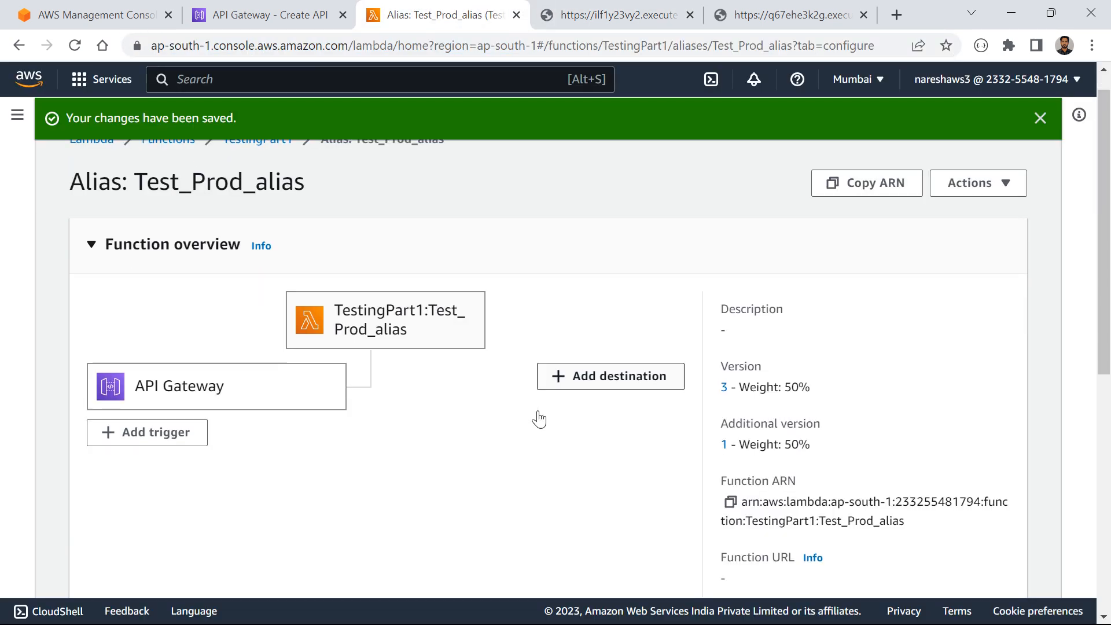
{"action": "left_click", "coordinate": [983, 255]}
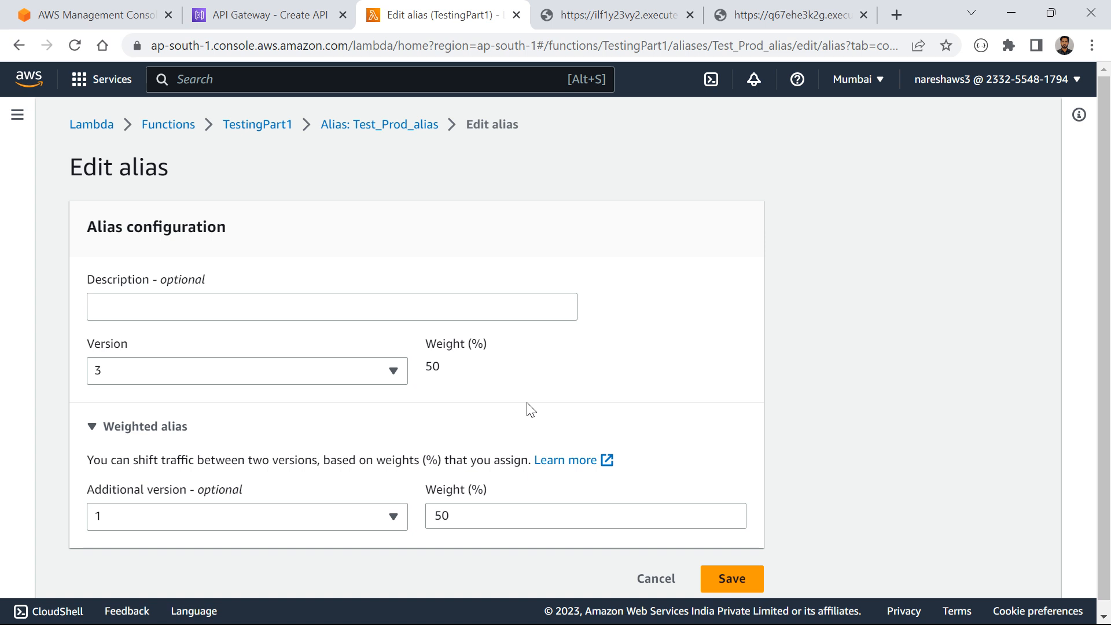
{"action": "left_click", "coordinate": [449, 516]}
{"action": "double_click", "coordinate": [448, 515]}
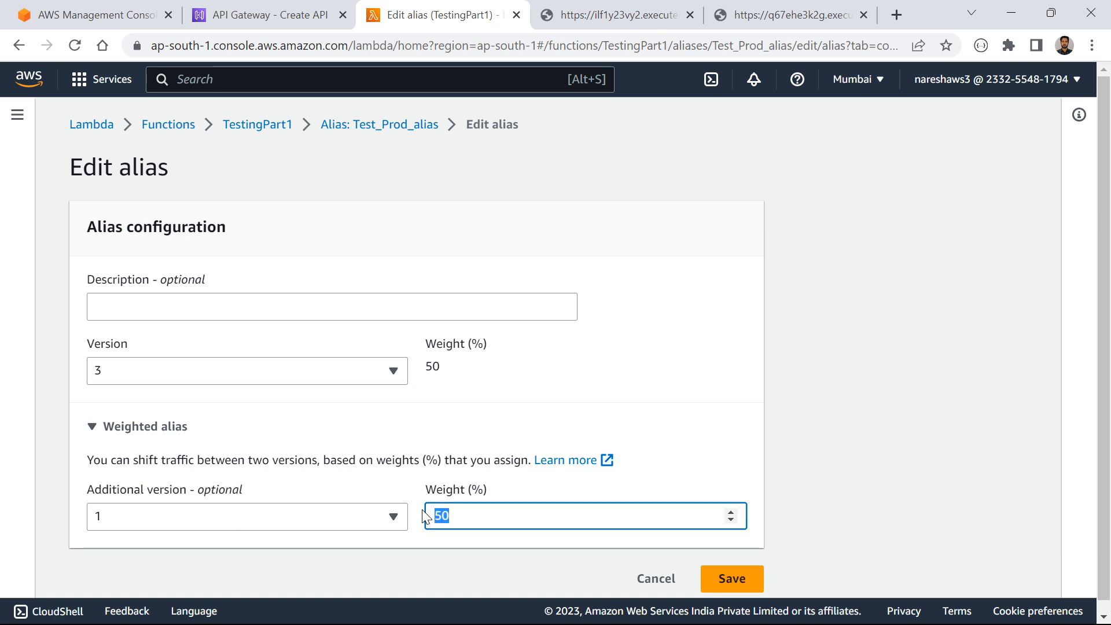
{"action": "type", "text": "33"}
{"action": "left_click", "coordinate": [726, 579]}
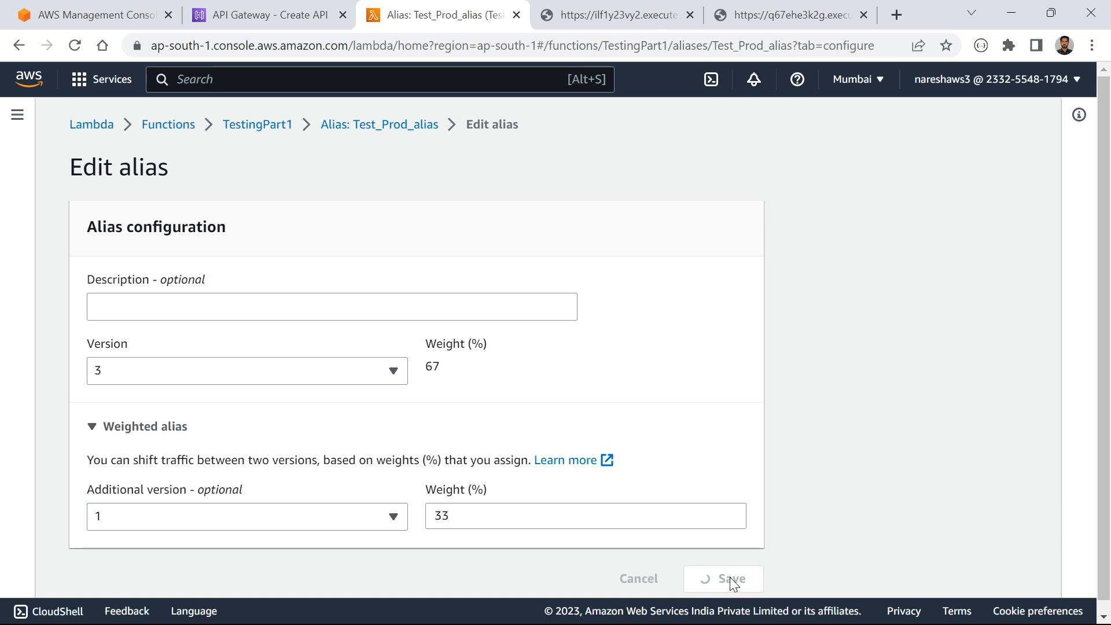
Change the additional version of Test_Prod_alias to version 2, keeping the 33% weight, and save the alias
{"action": "scroll", "coordinate": [615, 457], "scroll_direction": "down", "scroll_amount": 3}
{"action": "scroll", "coordinate": [614, 458], "scroll_direction": "down", "scroll_amount": 3}
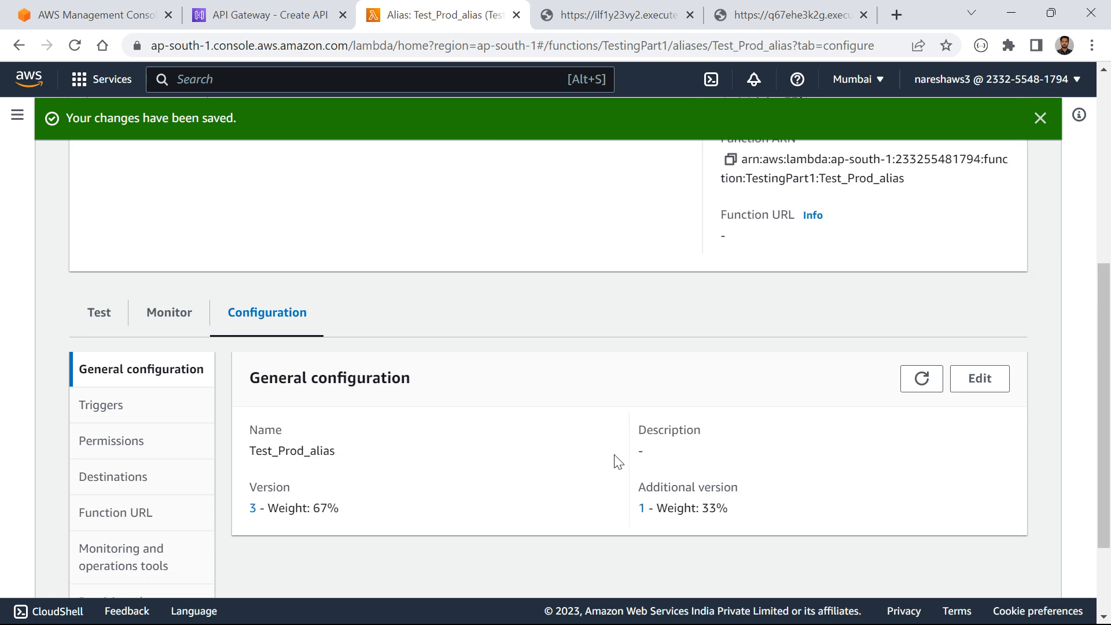
{"action": "left_click", "coordinate": [964, 387]}
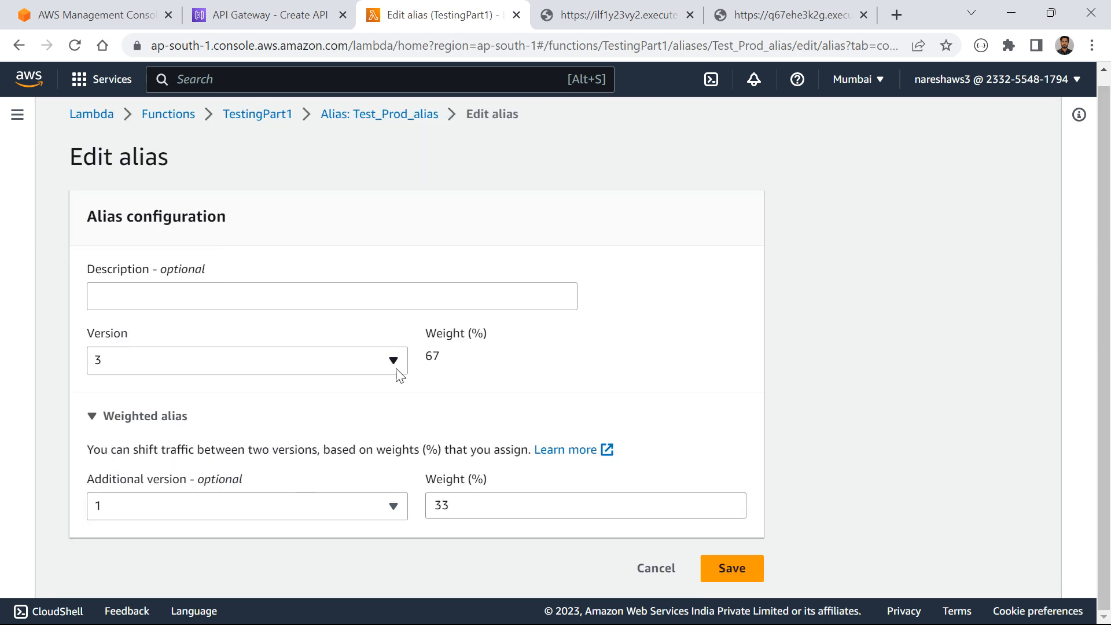
{"action": "left_click", "coordinate": [358, 509]}
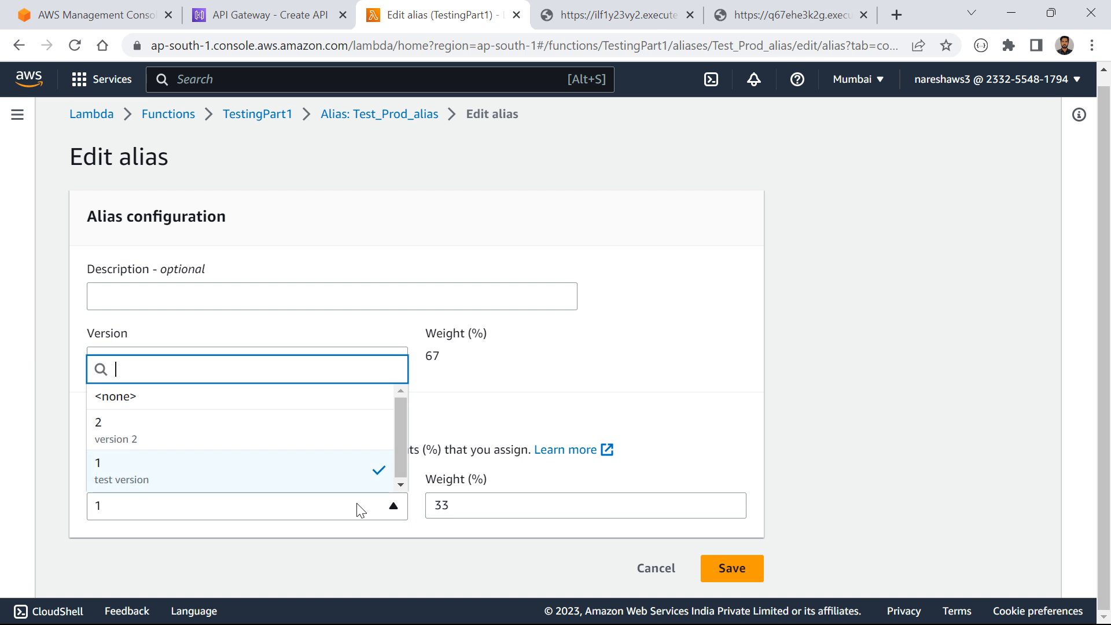
{"action": "left_click", "coordinate": [514, 422]}
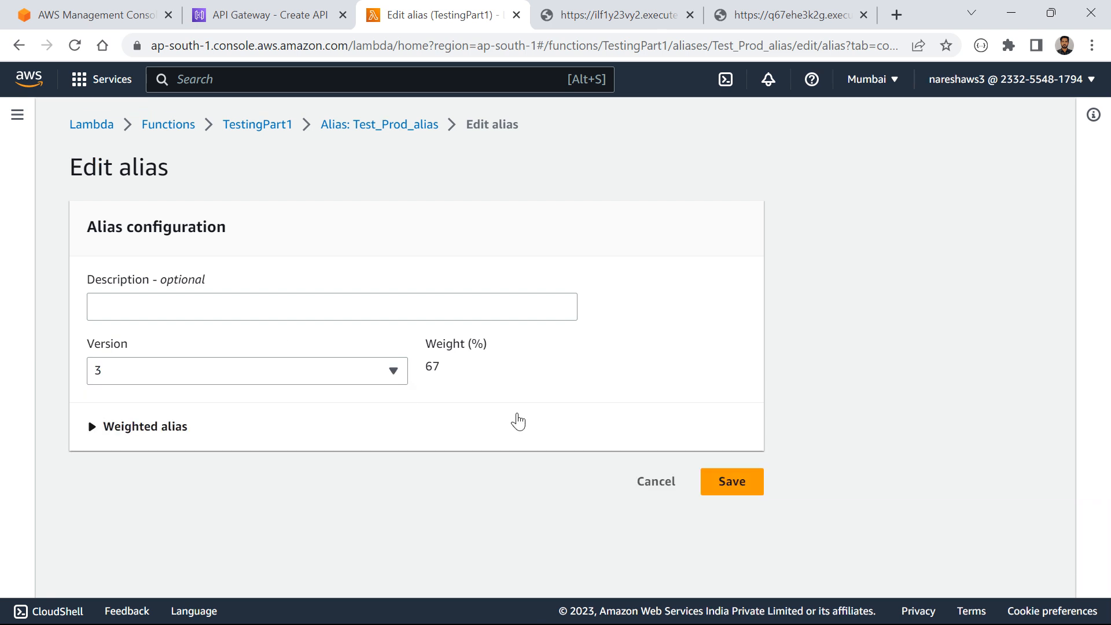
{"action": "left_click", "coordinate": [91, 431]}
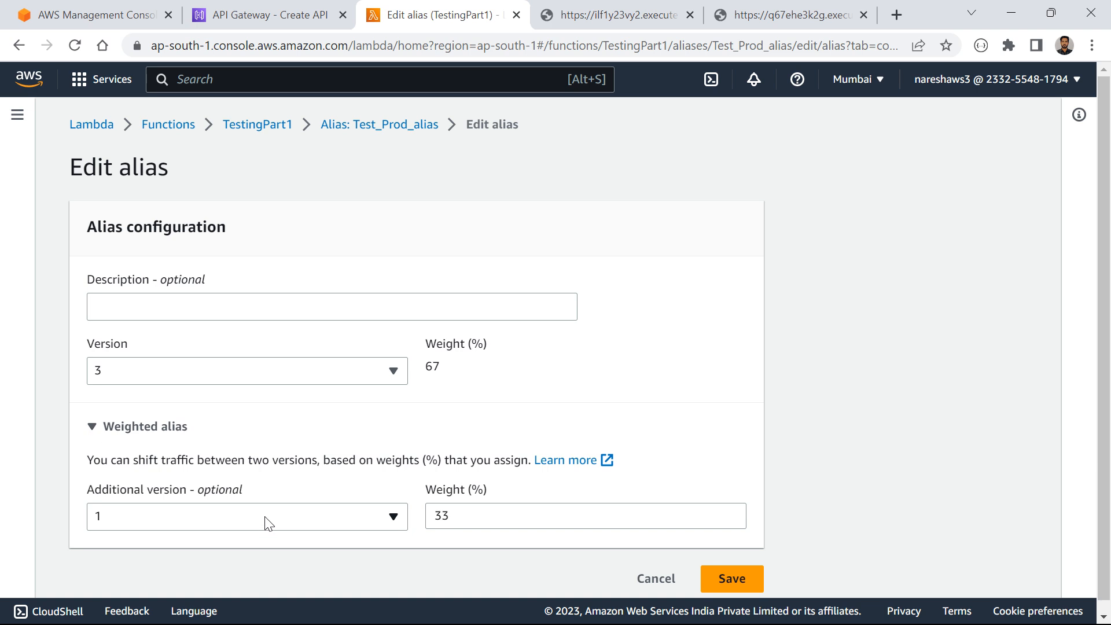
{"action": "left_click", "coordinate": [358, 524]}
{"action": "left_click", "coordinate": [234, 450]}
{"action": "left_click", "coordinate": [722, 578]}
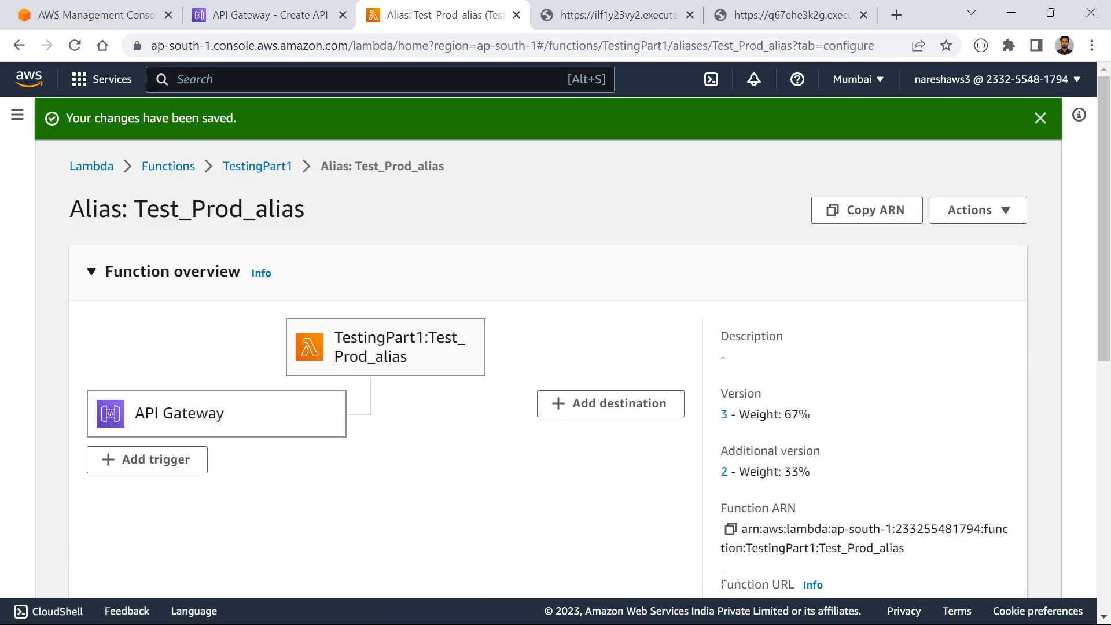
Open Test_Prod_alias for editing and review the choices for its main and additional versions, keeping 3 and 2
{"action": "scroll", "coordinate": [639, 501], "scroll_direction": "down", "scroll_amount": 10}
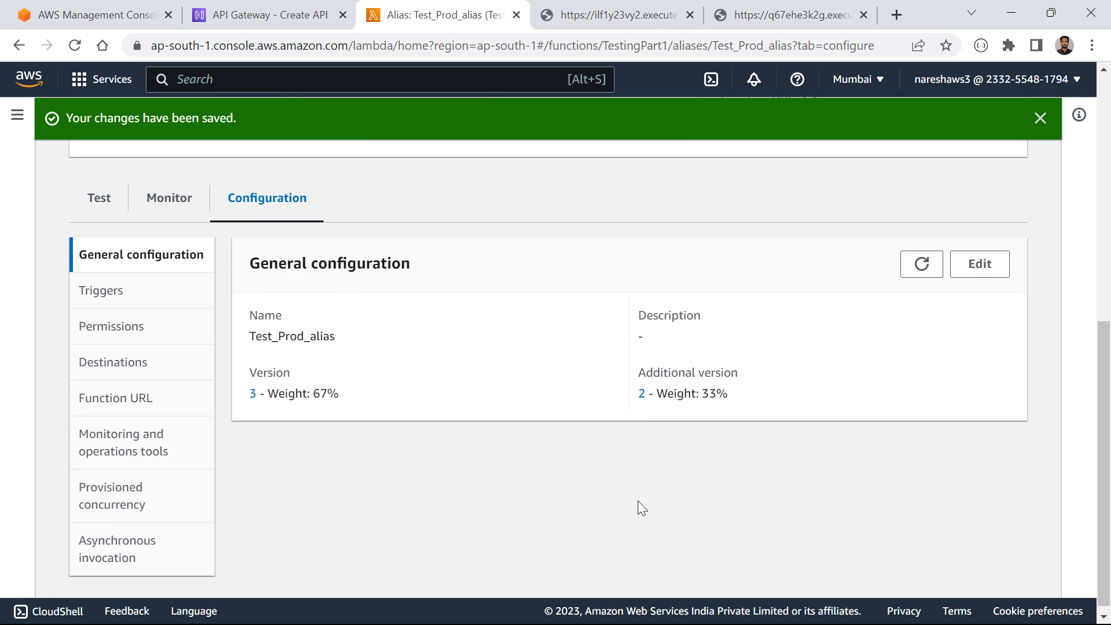
{"action": "left_click", "coordinate": [977, 270]}
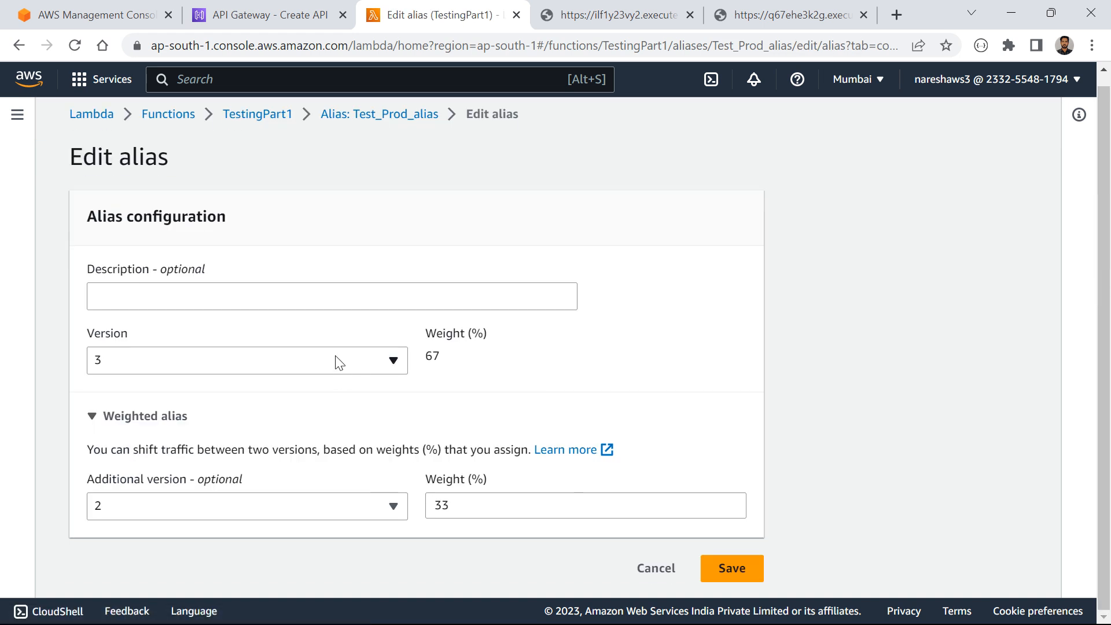
{"action": "left_click", "coordinate": [341, 359]}
{"action": "left_click", "coordinate": [545, 365]}
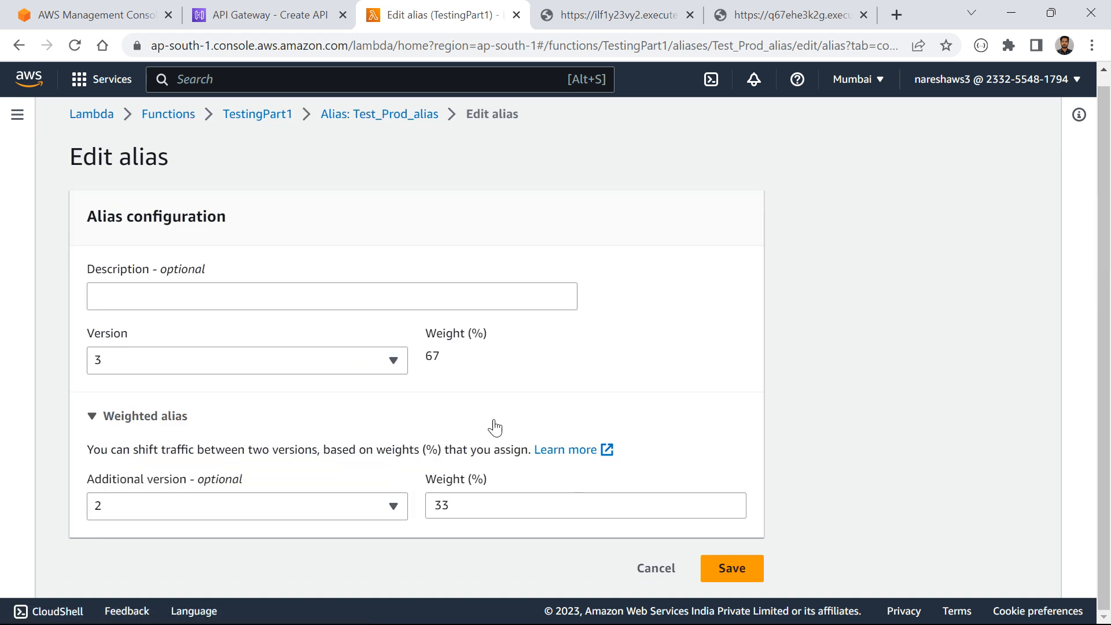
{"action": "left_click", "coordinate": [356, 504]}
{"action": "left_click", "coordinate": [251, 429]}
Try weights of 10% and 20% for additional version 2 in the weighted alias settings
{"action": "double_click", "coordinate": [442, 505]}
{"action": "type", "text": "10"}
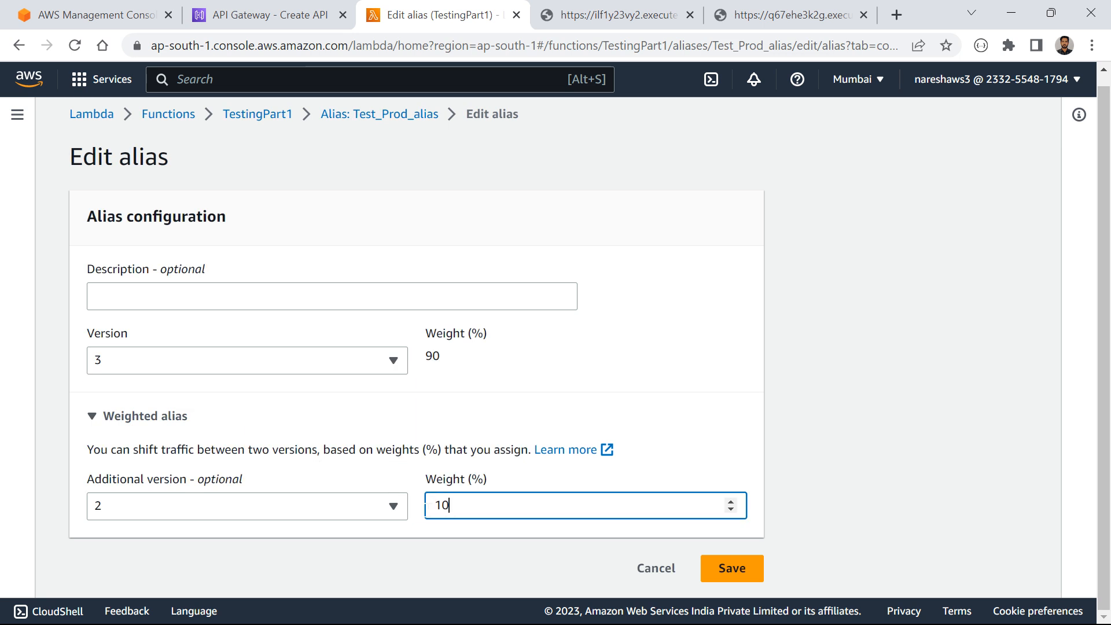
{"action": "key", "text": "BackSpace"}
{"action": "key", "text": "BackSpace"}
{"action": "type", "text": "20"}
{"action": "left_click_drag", "start_coordinate": [318, 449], "coordinate": [248, 450]}
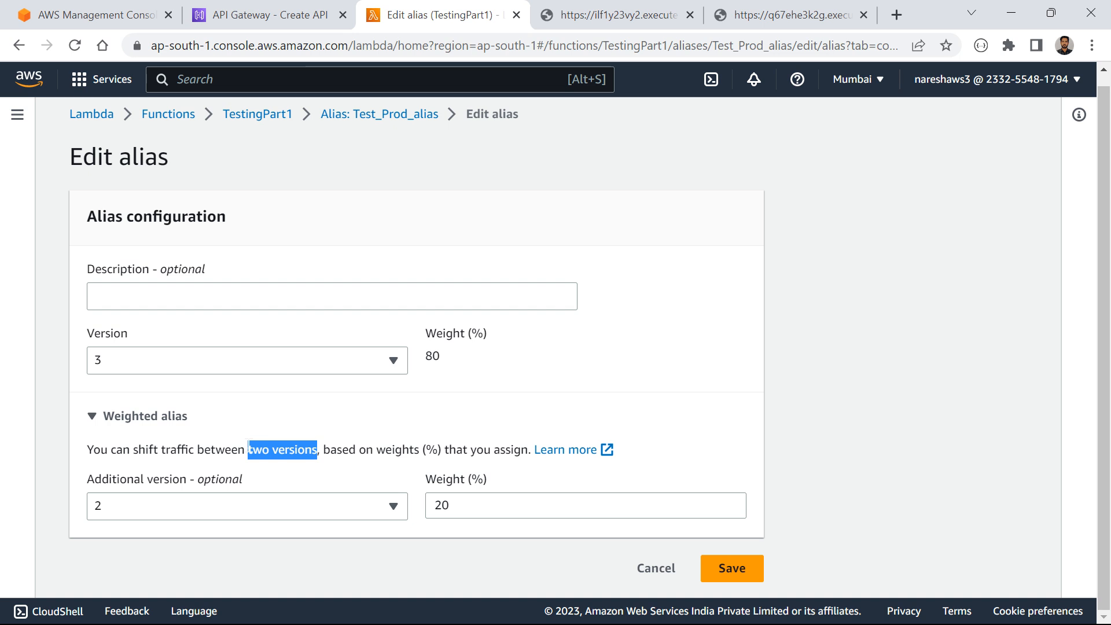
Set the weight of additional version 2 to 80% and save the alias
{"action": "left_click_drag", "start_coordinate": [467, 506], "coordinate": [395, 507]}
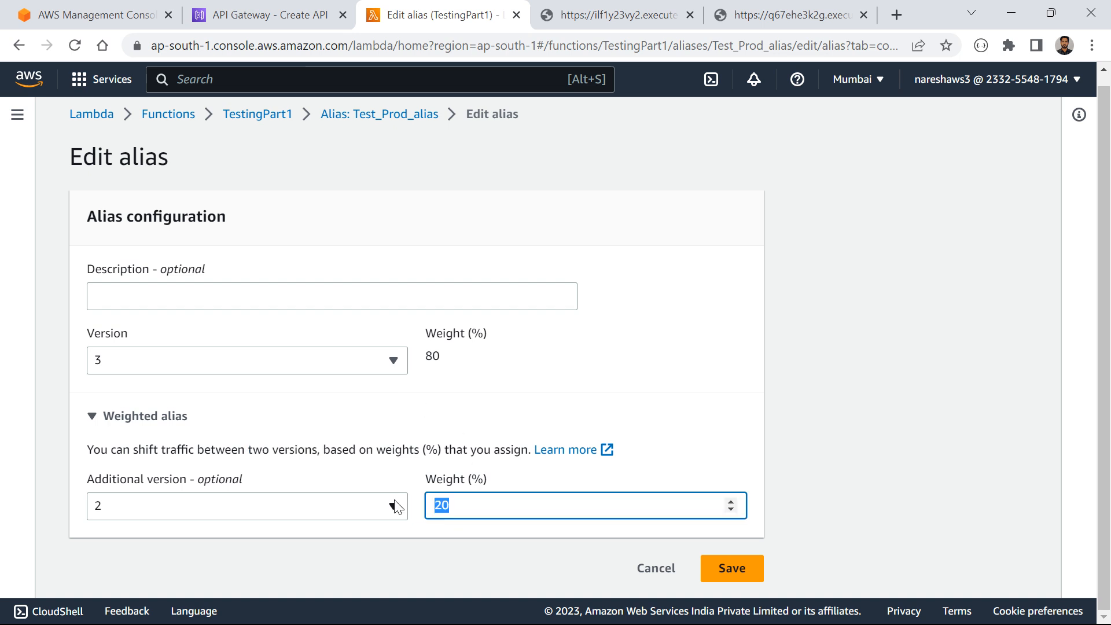
{"action": "type", "text": "80"}
{"action": "left_click", "coordinate": [732, 569]}
Request the prod_stage/prod endpoint repeatedly to compare how often versions 2 and 3 respond under the 80% weighting
{"action": "left_click", "coordinate": [612, 15]}
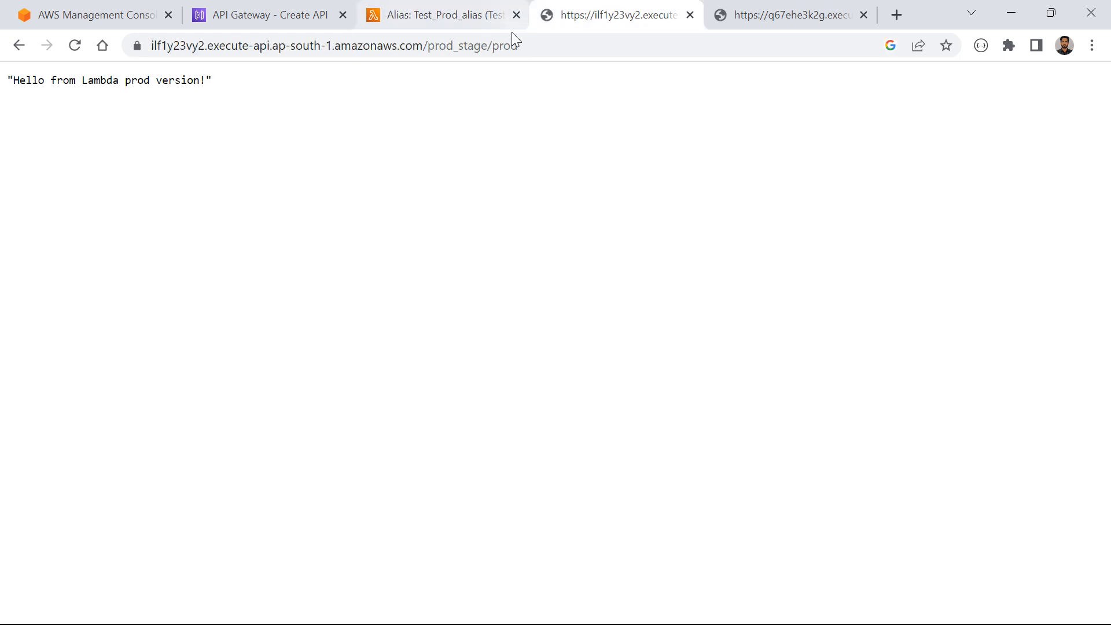
{"action": "left_click", "coordinate": [506, 37]}
{"action": "key", "text": "Return"}
{"action": "left_click", "coordinate": [506, 37]}
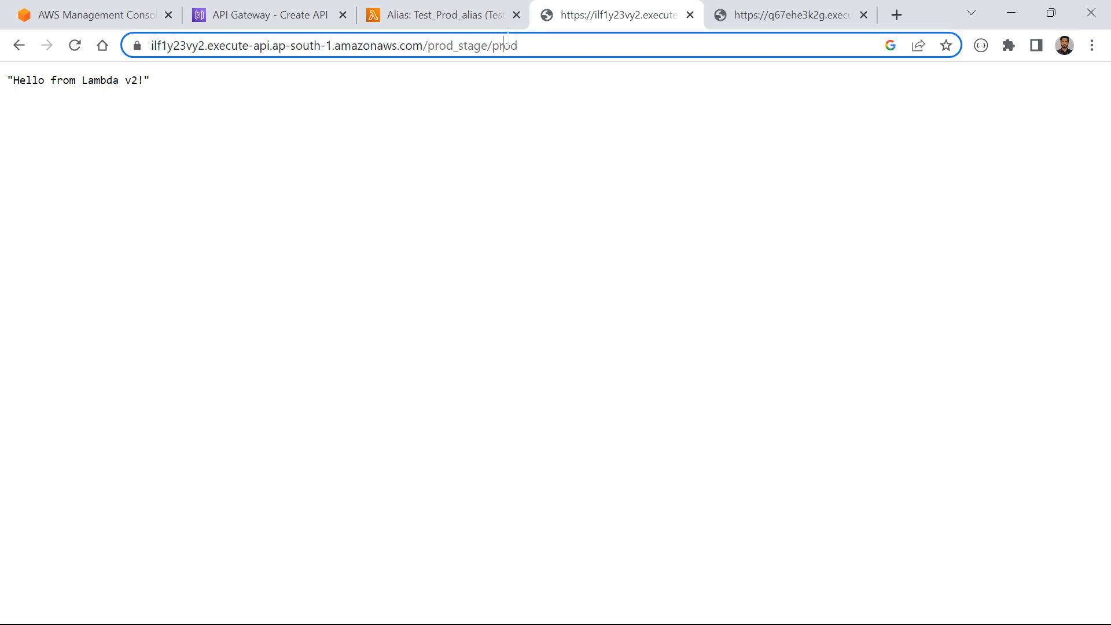
{"action": "key", "text": "Return"}
{"action": "left_click", "coordinate": [506, 38]}
{"action": "key", "text": "Return"}
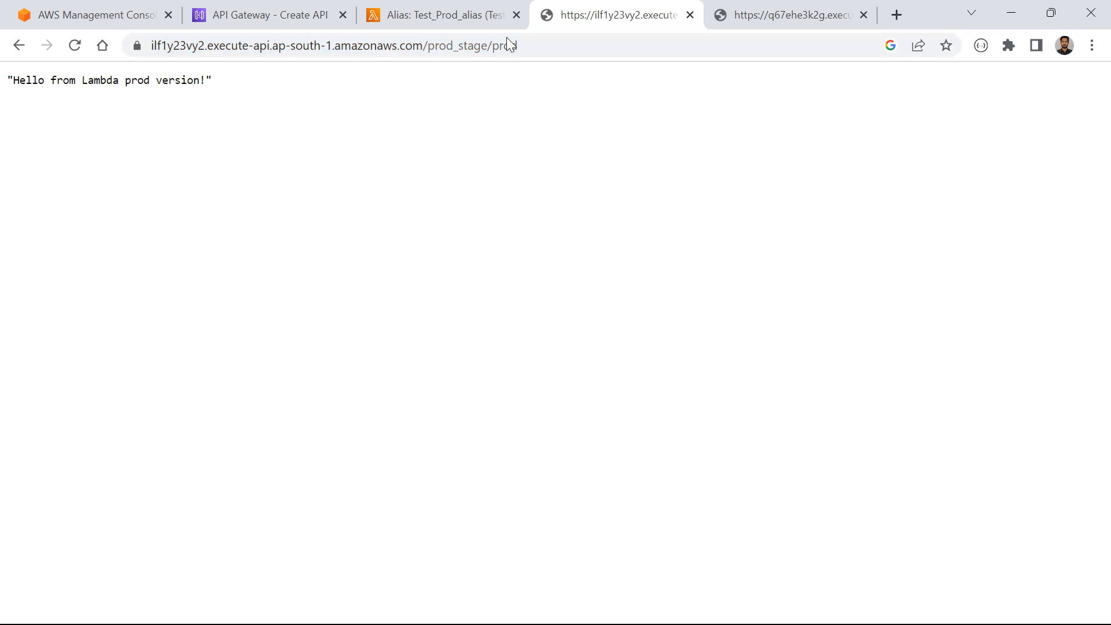
{"action": "left_click", "coordinate": [505, 37]}
{"action": "key", "text": "Return"}
{"action": "left_click", "coordinate": [505, 37]}
{"action": "key", "text": "Return"}
{"action": "left_click", "coordinate": [506, 37]}
{"action": "key", "text": "Return"}
{"action": "left_click", "coordinate": [506, 37]}
{"action": "key", "text": "Return"}
{"action": "left_click", "coordinate": [507, 38]}
{"action": "key", "text": "Return"}
{"action": "left_click", "coordinate": [508, 38]}
{"action": "key", "text": "Return"}
{"action": "left_click", "coordinate": [507, 38]}
{"action": "key", "text": "Return"}
{"action": "left_click", "coordinate": [507, 41]}
{"action": "key", "text": "Return"}
Delete the TestingPart1 function from the Lambda functions list, confirming with the text "delete"
{"action": "left_click", "coordinate": [470, 15]}
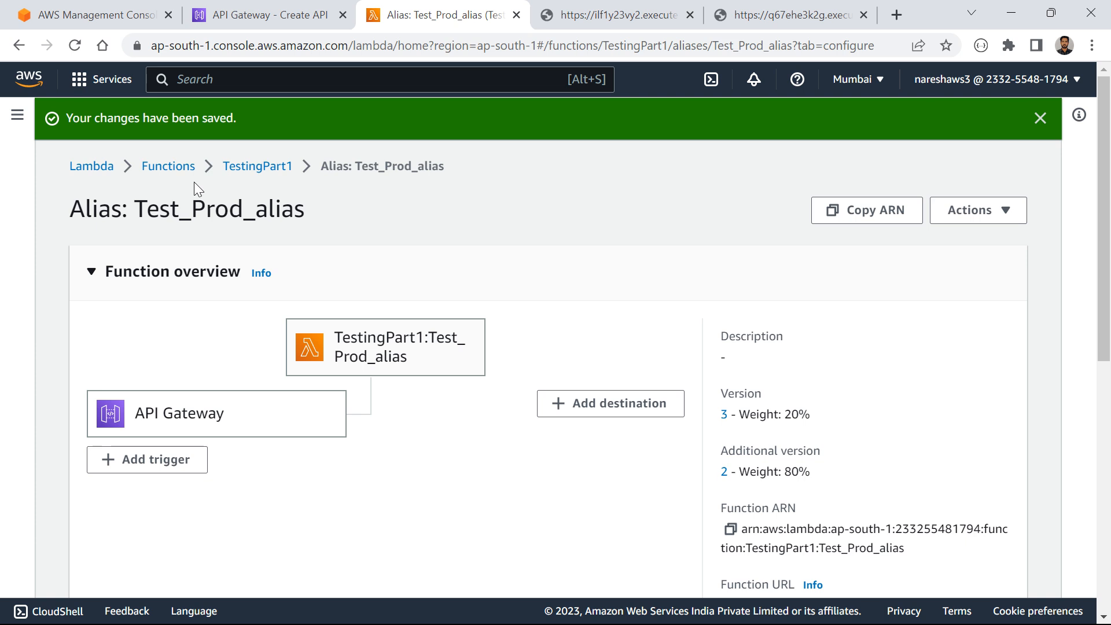
{"action": "left_click", "coordinate": [174, 167]}
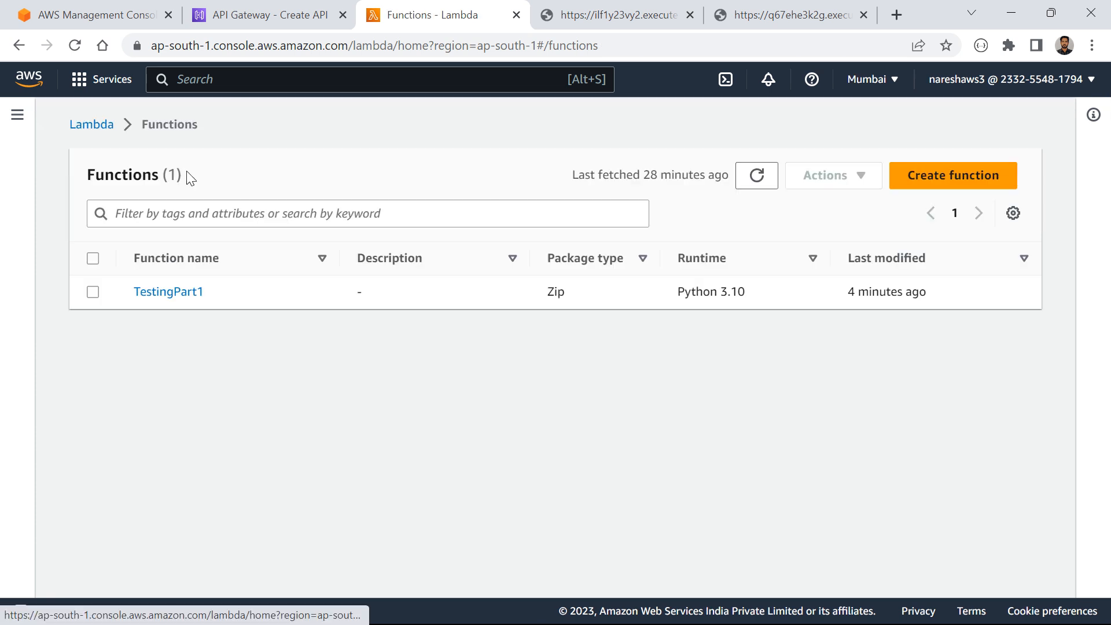
{"action": "left_click", "coordinate": [92, 291]}
{"action": "left_click", "coordinate": [834, 184]}
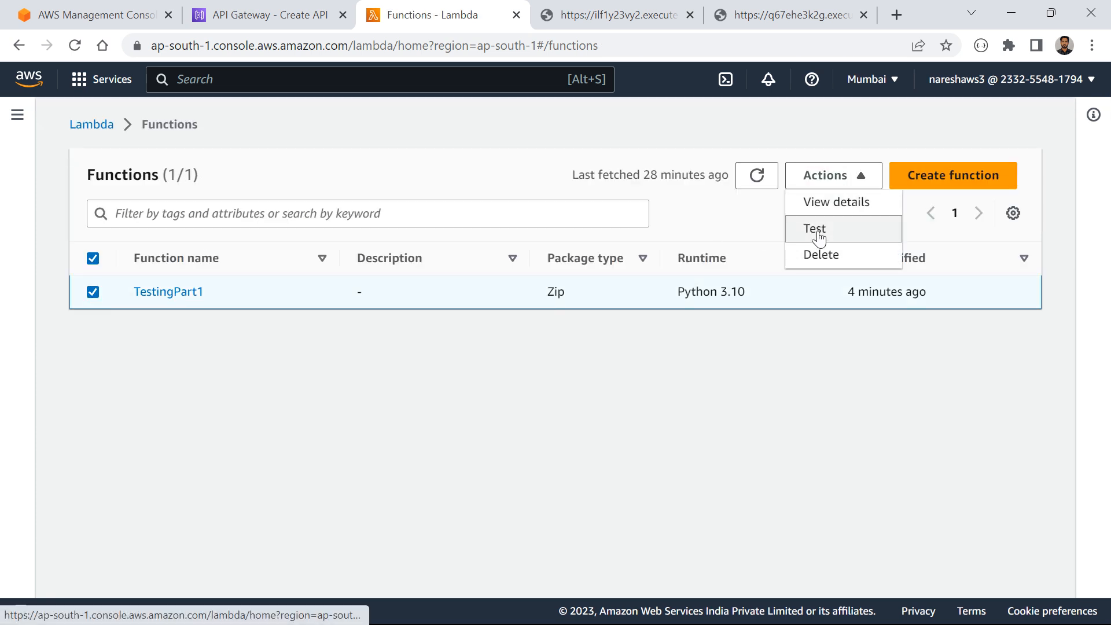
{"action": "left_click", "coordinate": [820, 256]}
{"action": "left_click", "coordinate": [450, 439]}
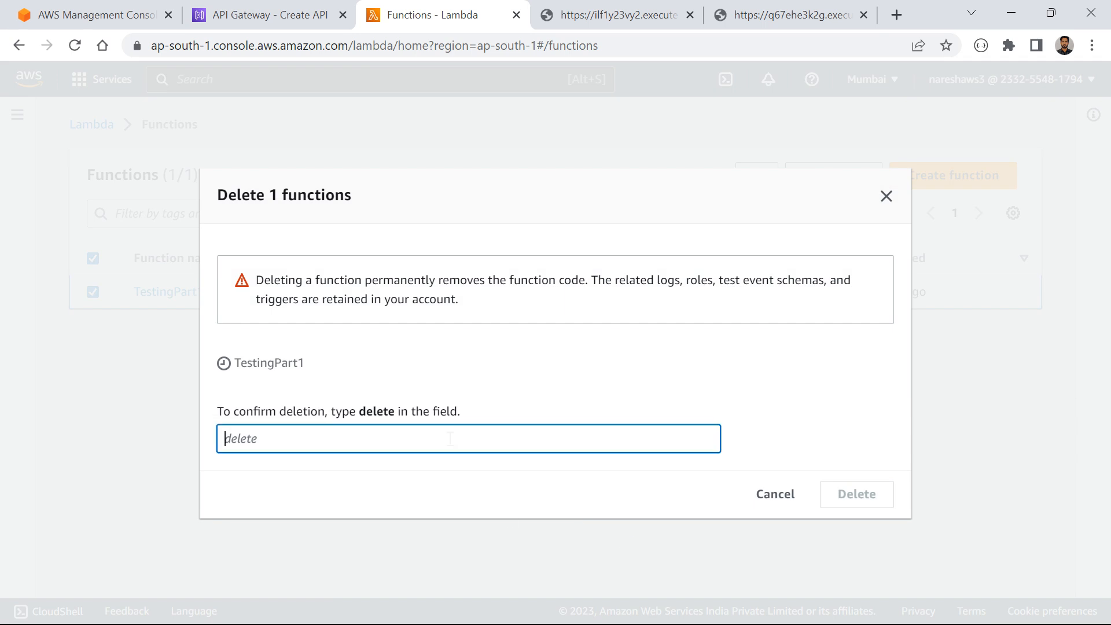
{"action": "type", "text": "delete"}
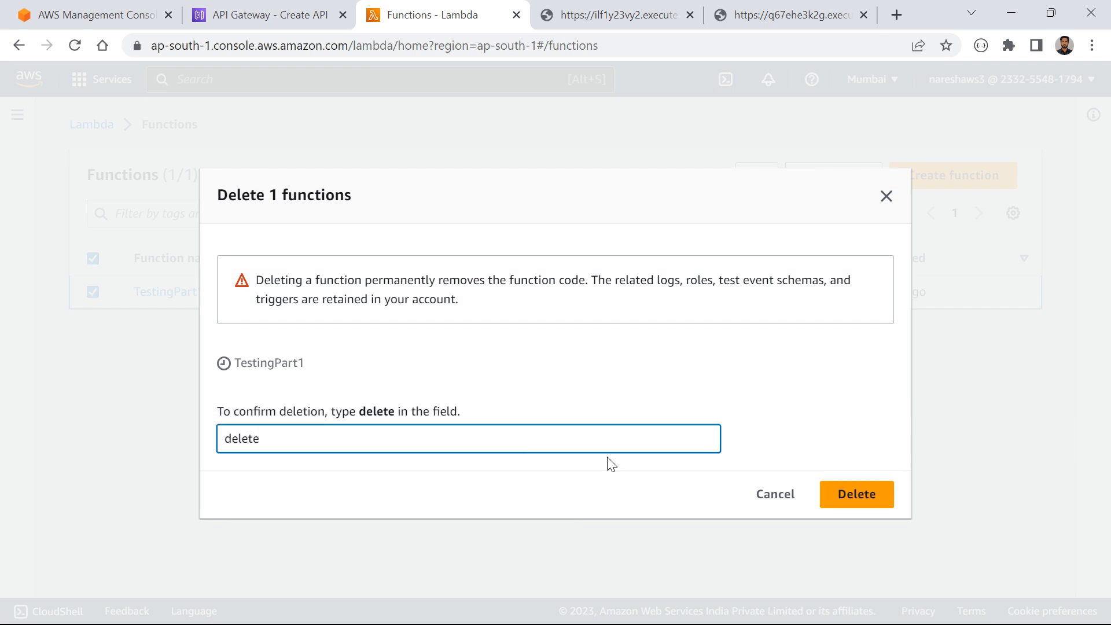
{"action": "left_click", "coordinate": [837, 493]}
{"action": "left_click", "coordinate": [837, 496]}
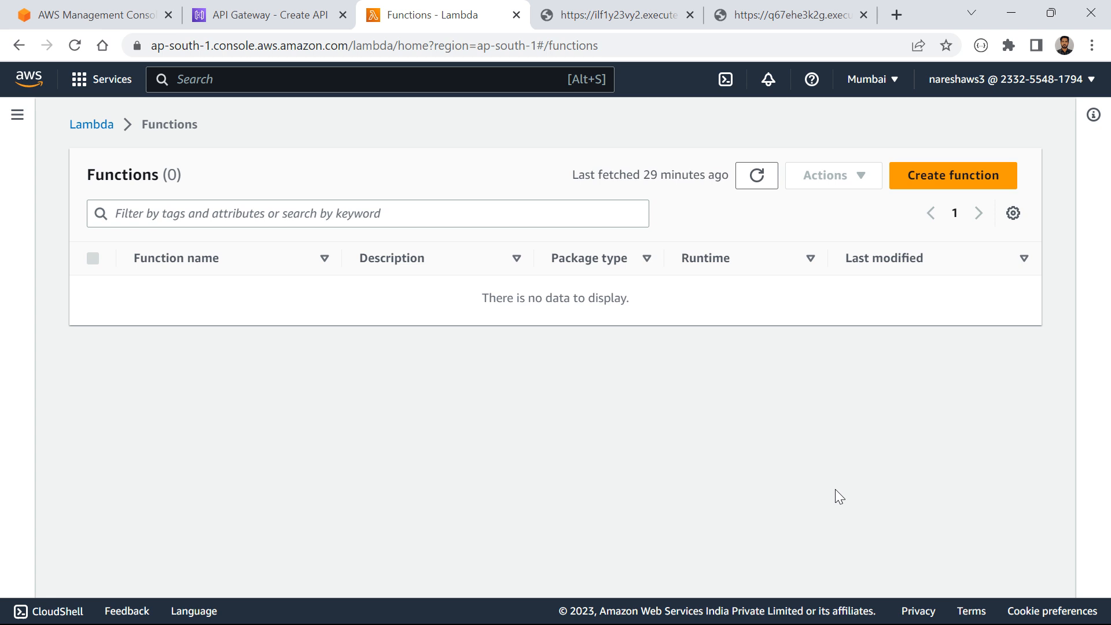
Switch to API Gateway and permanently delete the Prod REST API
{"action": "left_click", "coordinate": [275, 13]}
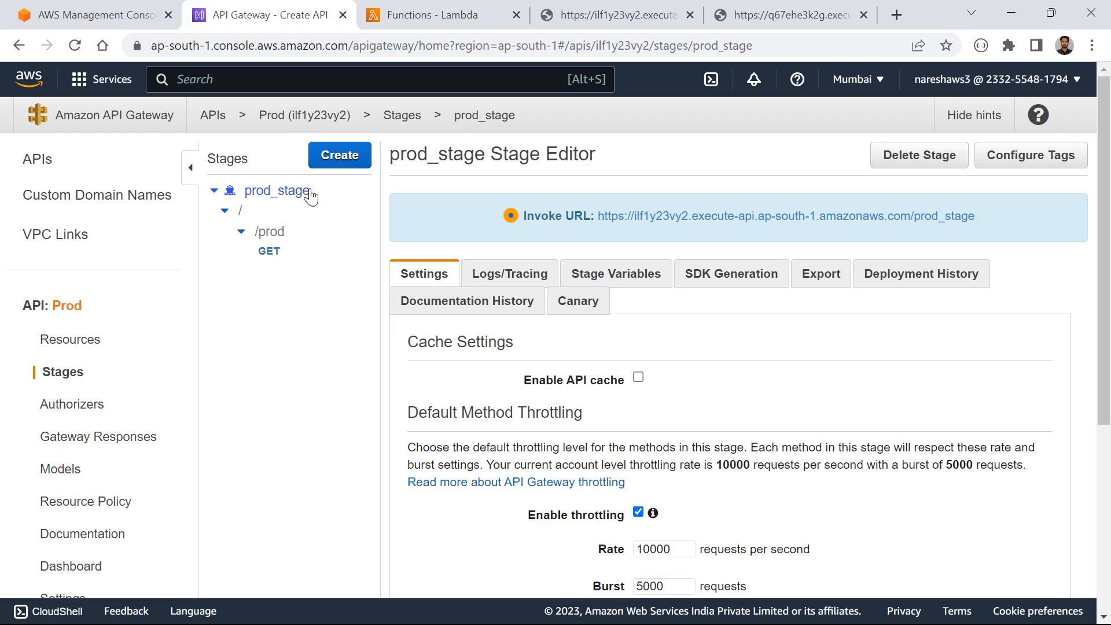
{"action": "left_click", "coordinate": [213, 117]}
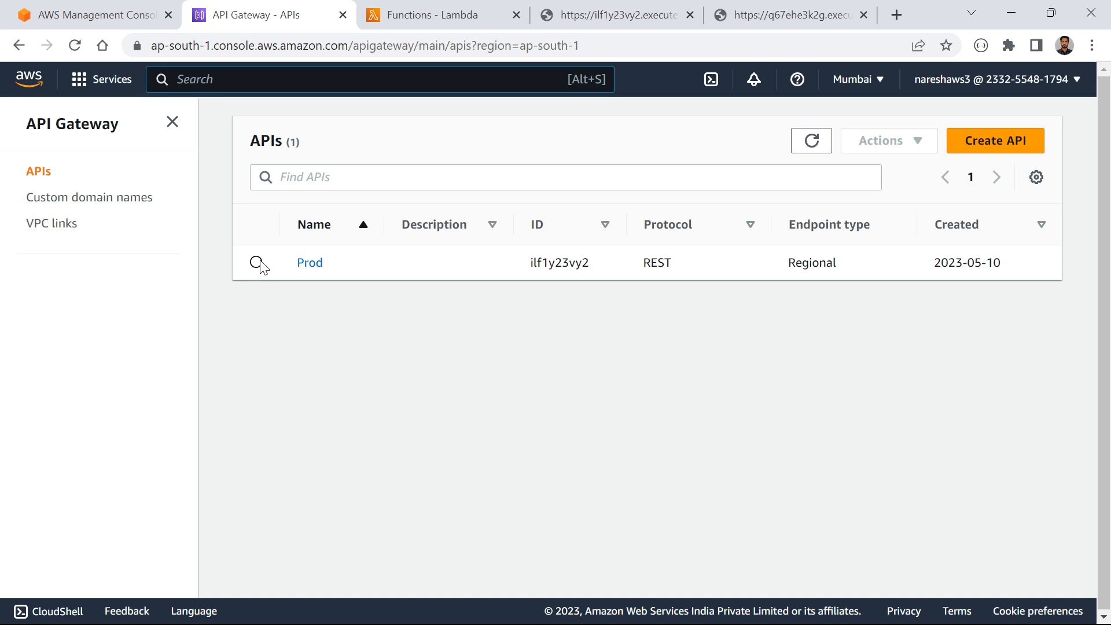
{"action": "left_click", "coordinate": [257, 264]}
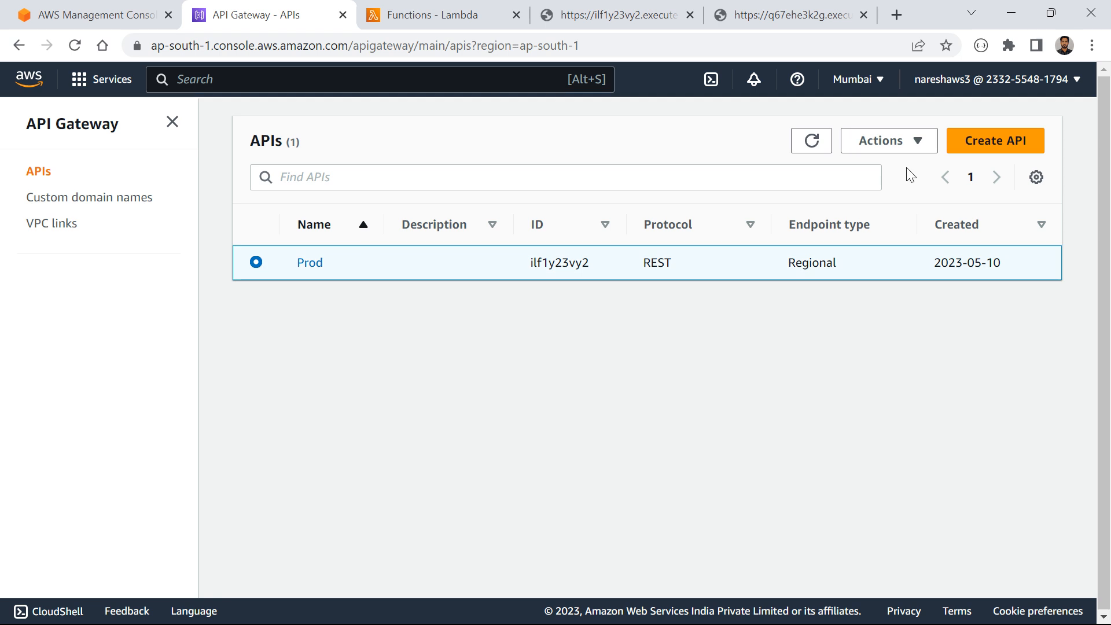
{"action": "left_click", "coordinate": [913, 141]}
{"action": "left_click", "coordinate": [877, 167]}
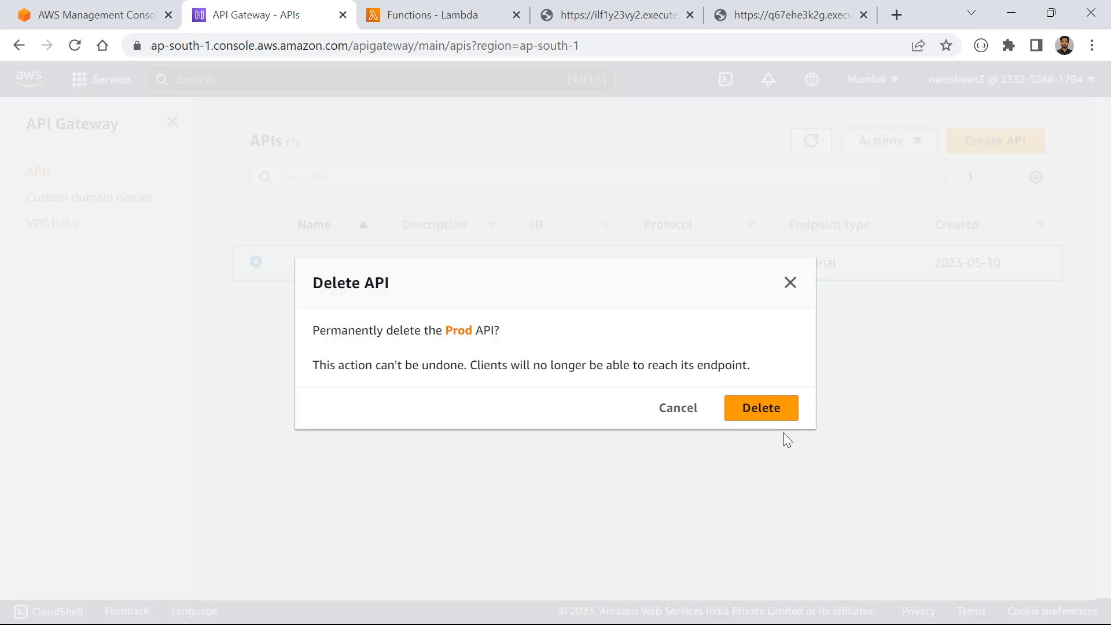
{"action": "left_click", "coordinate": [764, 408]}
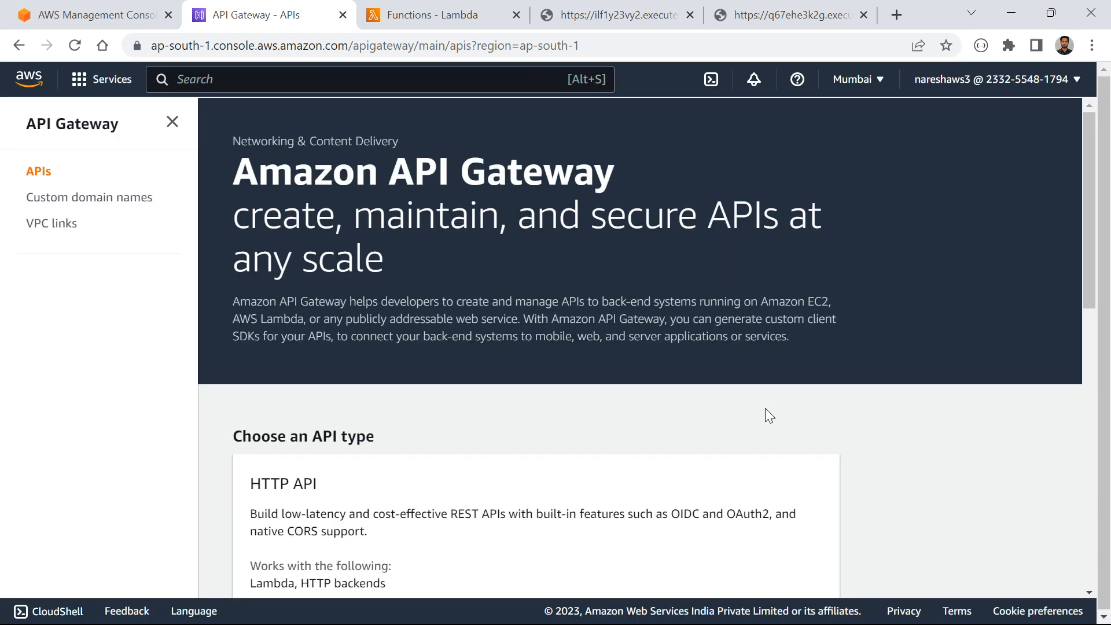